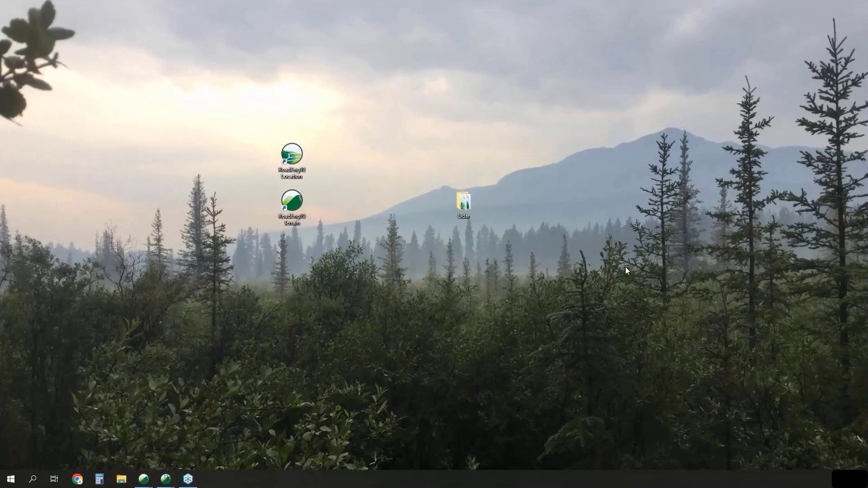
- Launch RoadEng10 Terrain in a maximized window and insert POC - POT.shp with its attributes and themes included
double_click(294, 203)
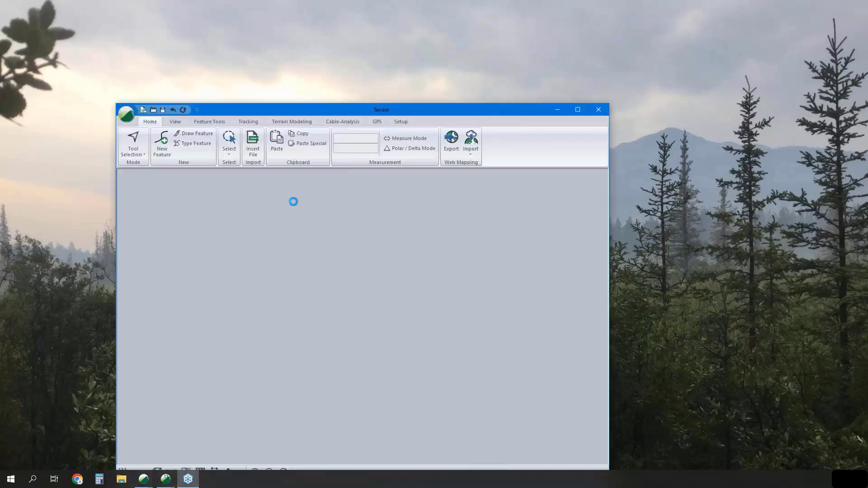
click(582, 110)
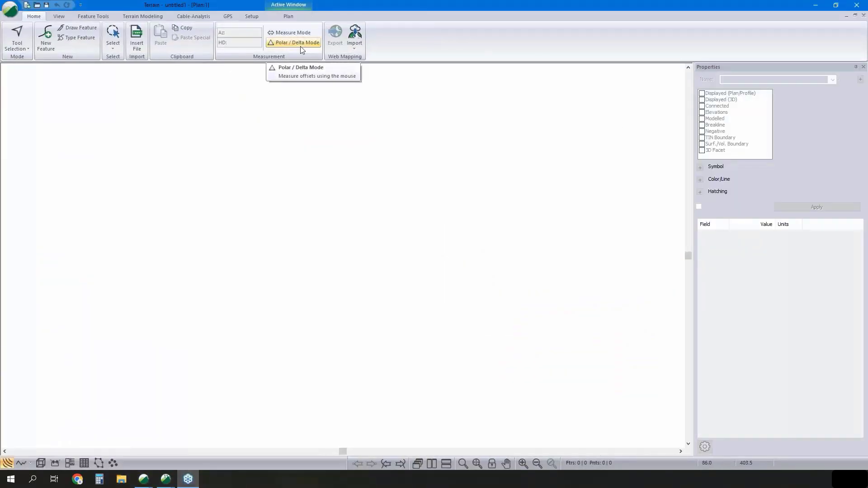
click(136, 39)
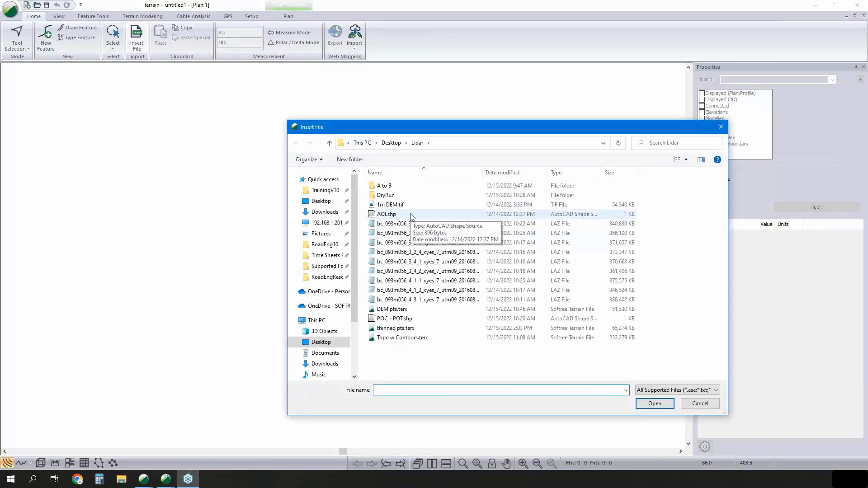
click(419, 319)
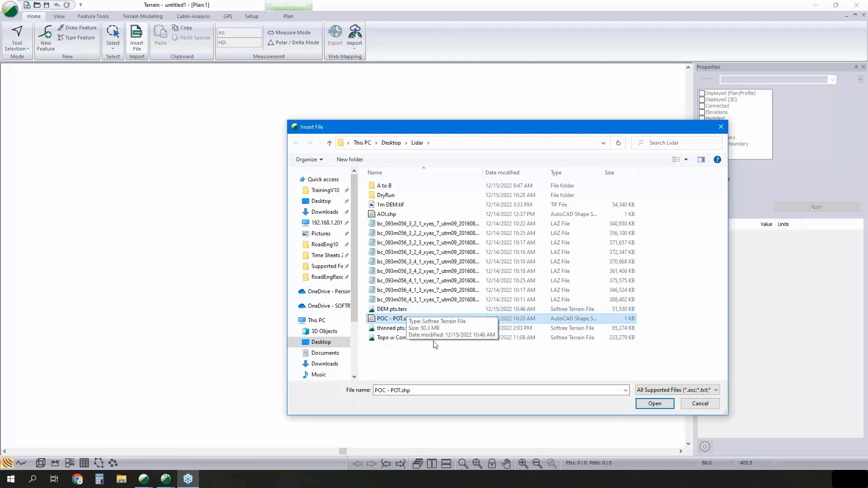
click(660, 404)
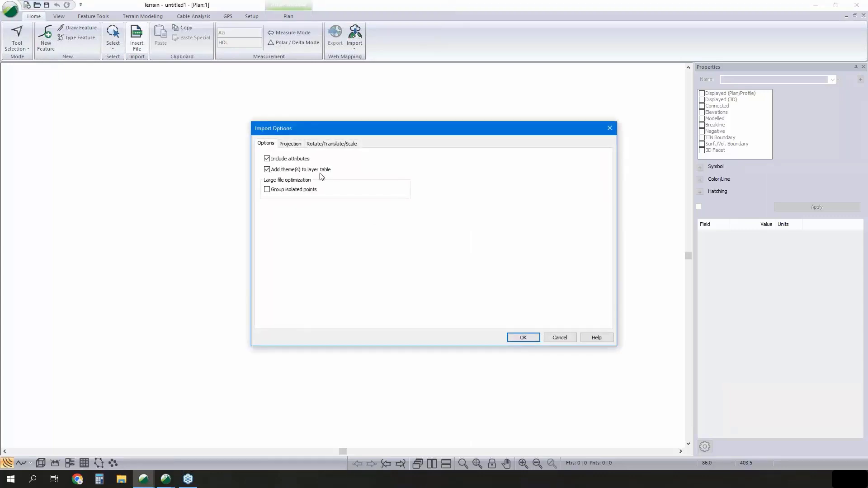
click(523, 337)
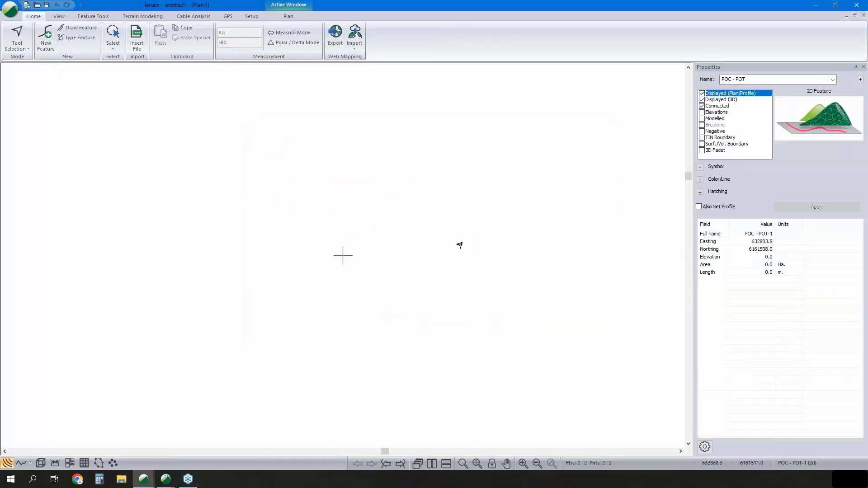
- Give the POC - POT points a Circle Filled (Large) symbol and purple colour, and fit both points in the plan view
click(699, 167)
click(699, 213)
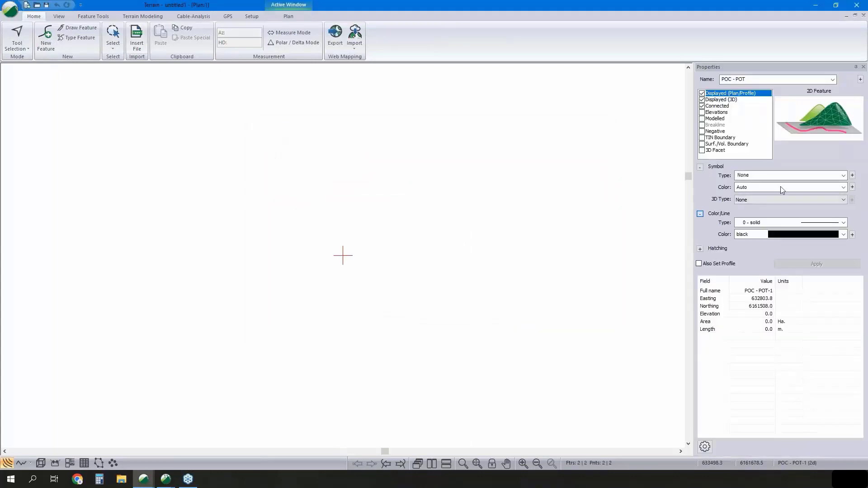
click(793, 179)
click(789, 293)
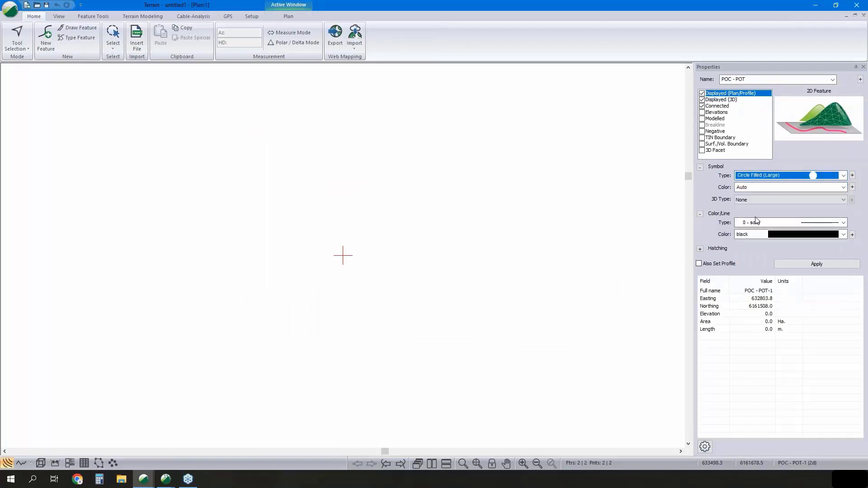
click(768, 234)
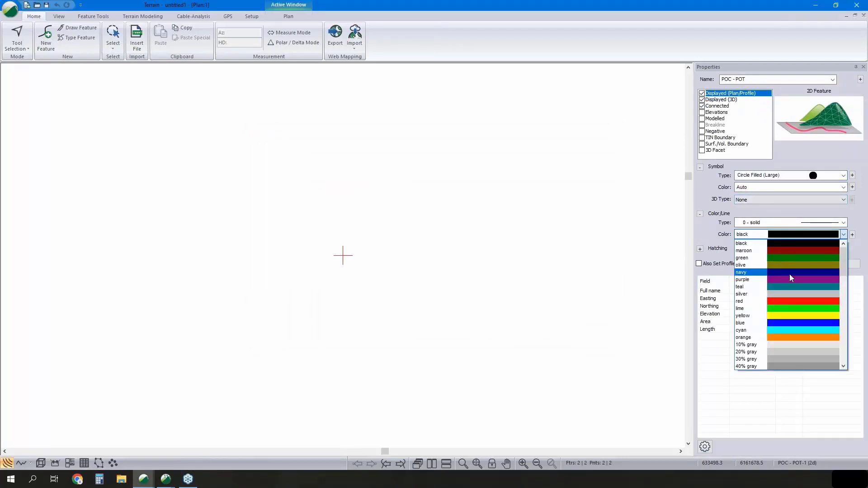
click(790, 273)
click(811, 263)
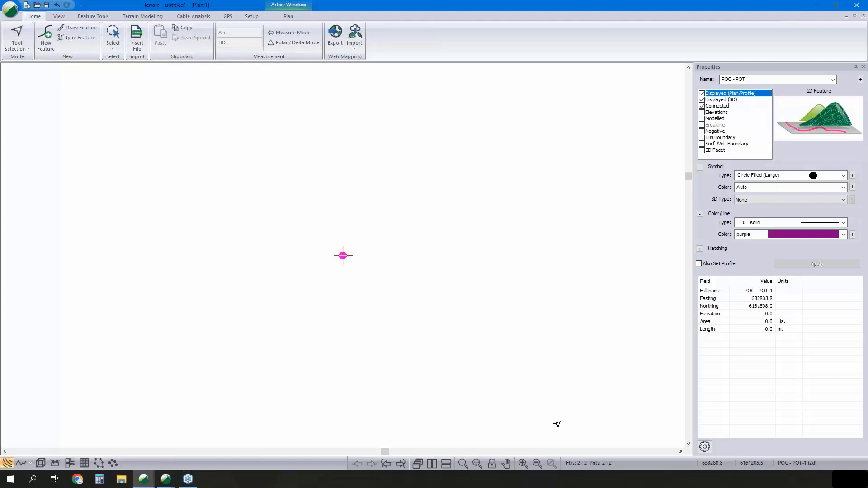
click(477, 463)
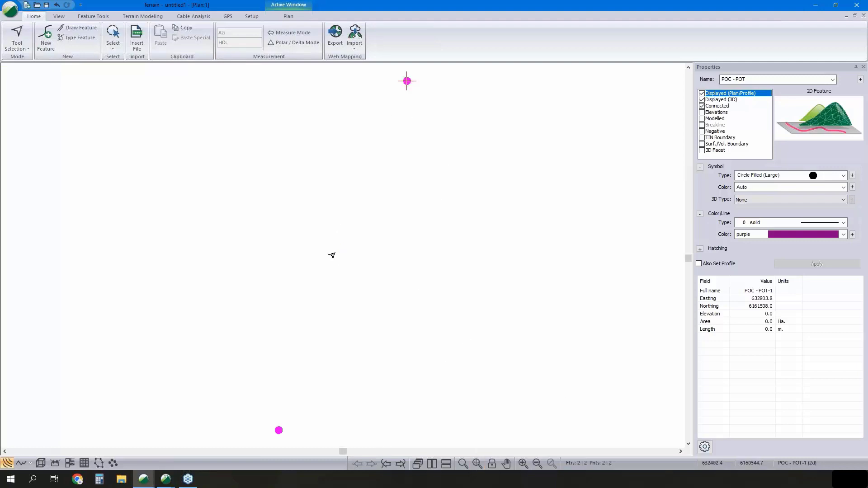
- Insert the area-of-interest shapefile AOI.shp into the plan using the default import options
click(136, 38)
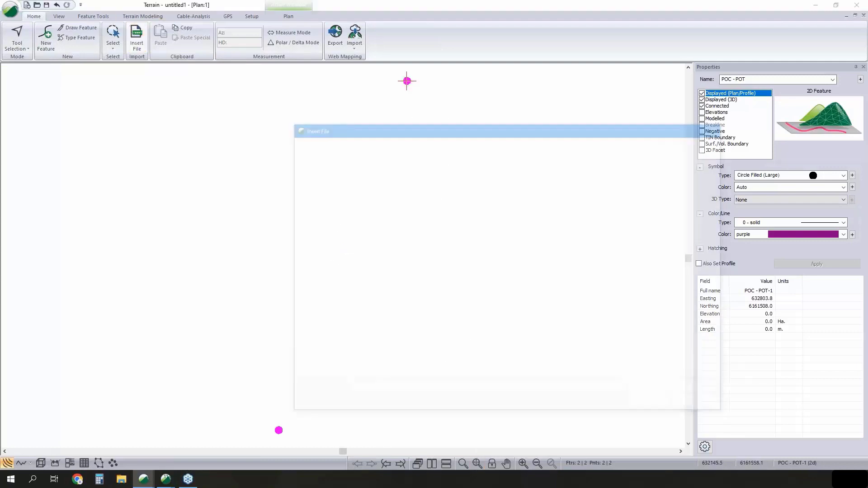
click(379, 215)
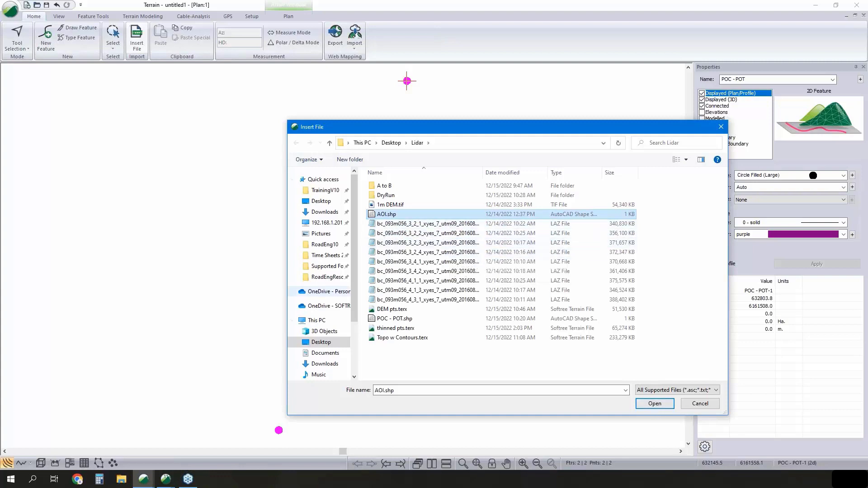
click(649, 405)
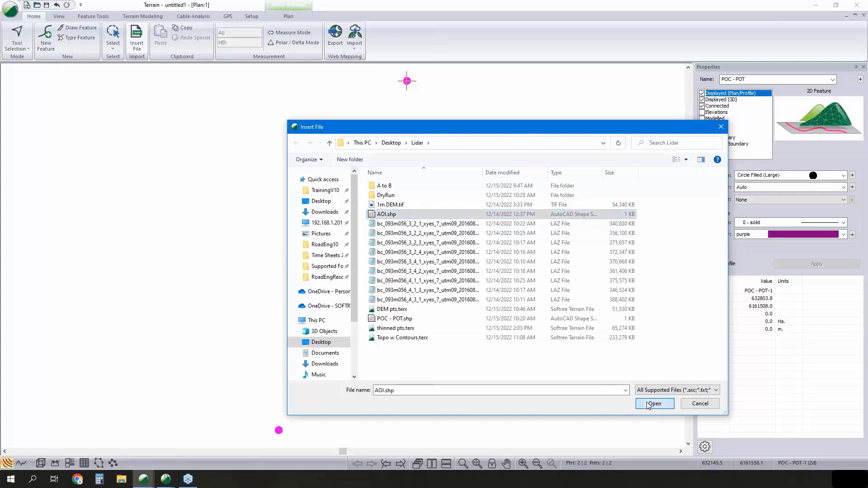
click(517, 338)
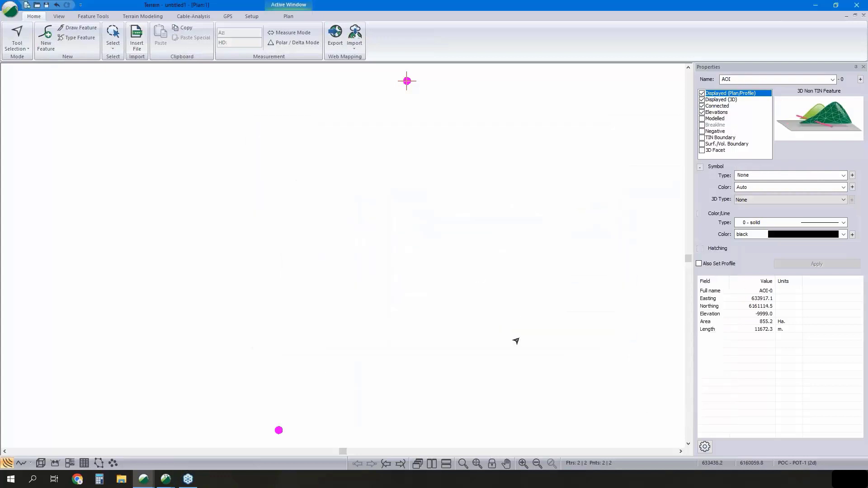
scroll(542, 217, down, 2)
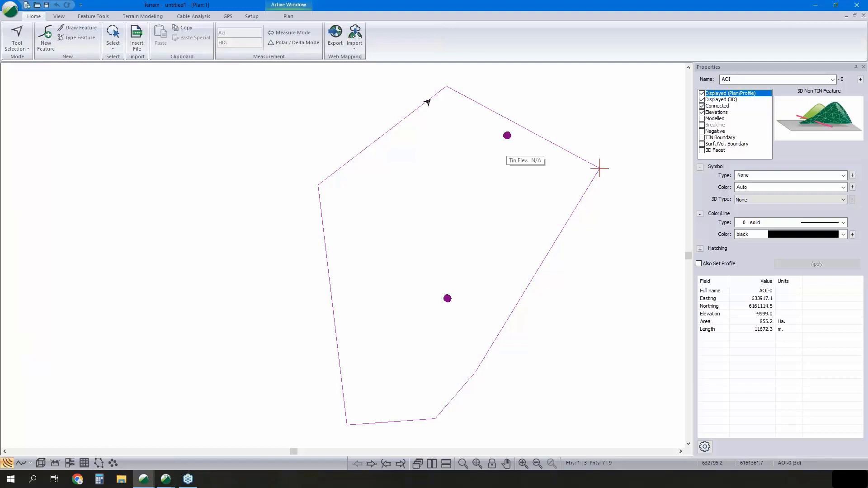
- Choose all the bc_093m056 LAZ files in the Lidar folder for insertion and bring up their import options
click(140, 37)
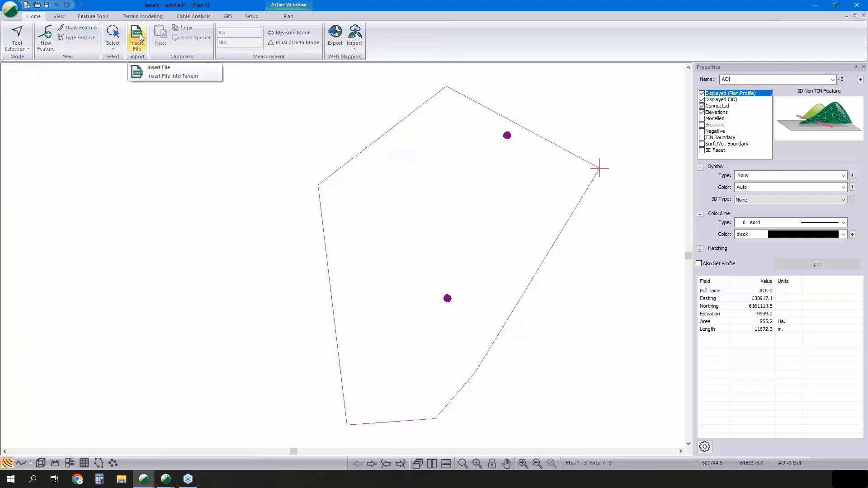
click(156, 68)
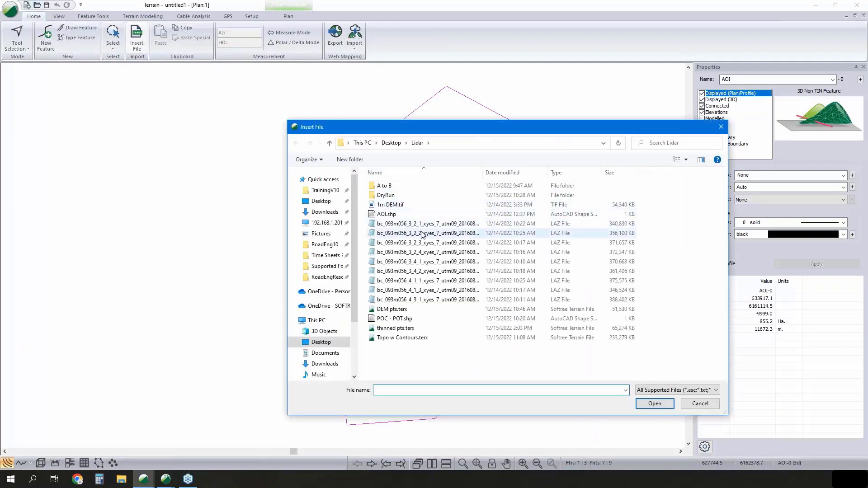
click(424, 226)
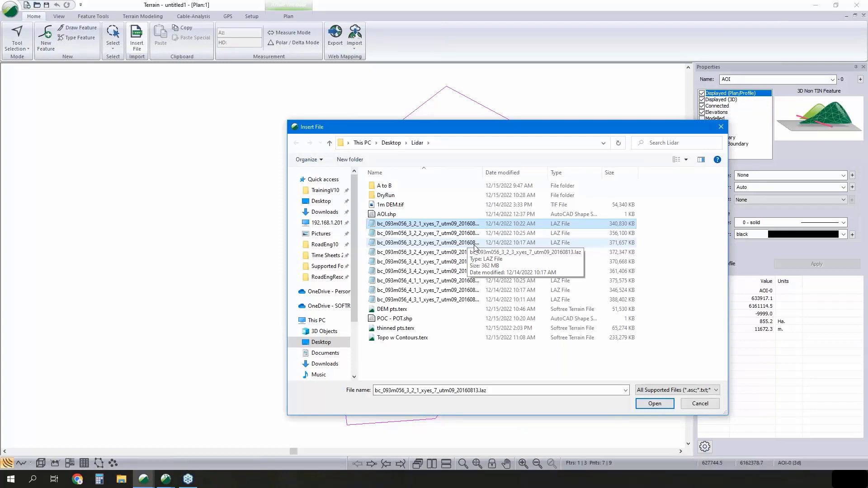
shift+click(421, 298)
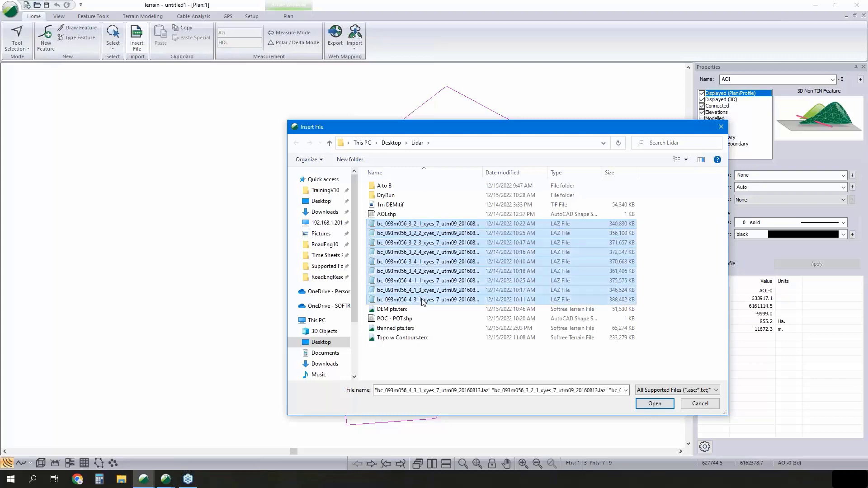
drag(613, 131, 429, 82)
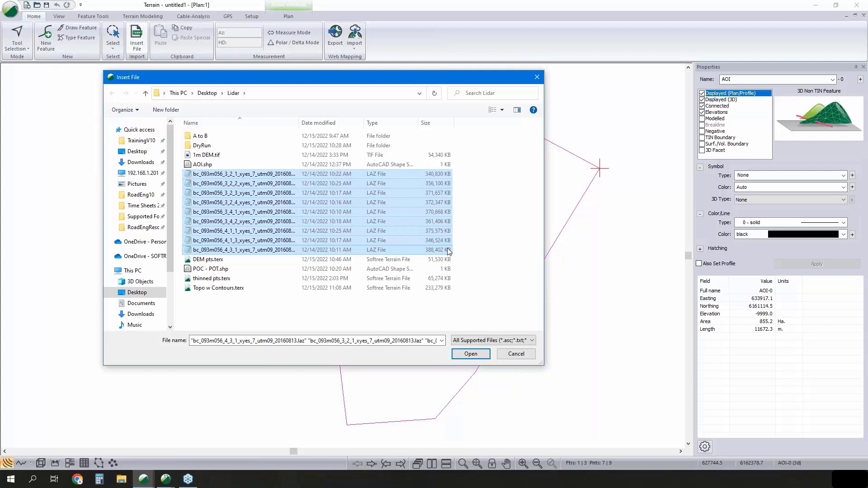
click(473, 356)
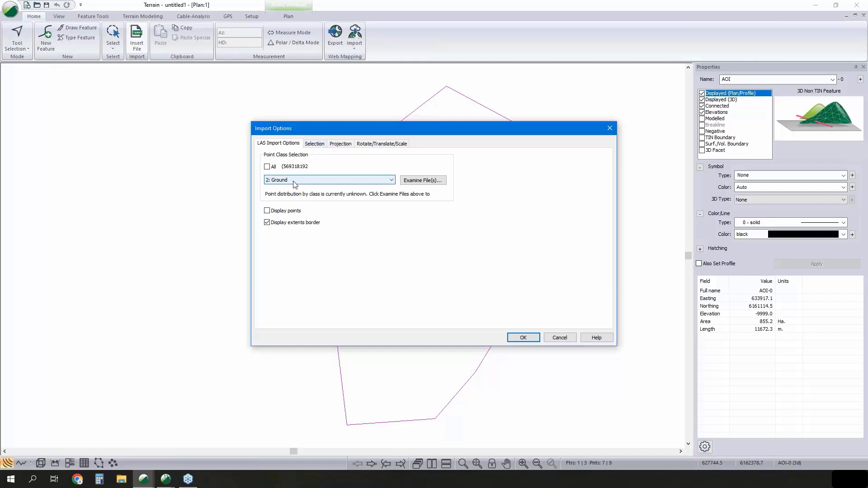
- Add a polygon filtering region to the LAS import, using the AOI-0 feature as its boundary
click(319, 143)
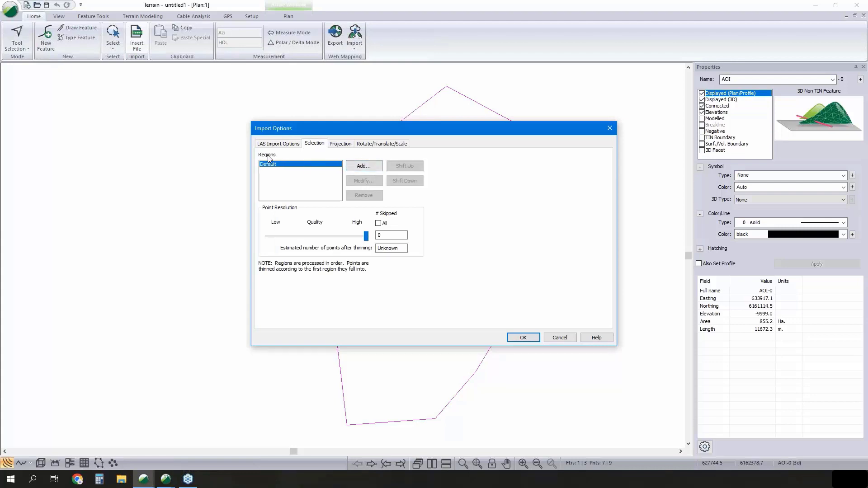
click(374, 168)
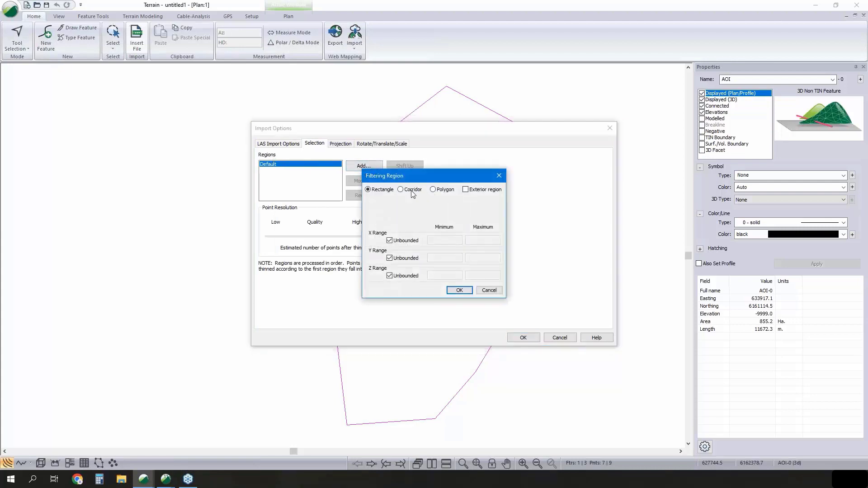
click(433, 190)
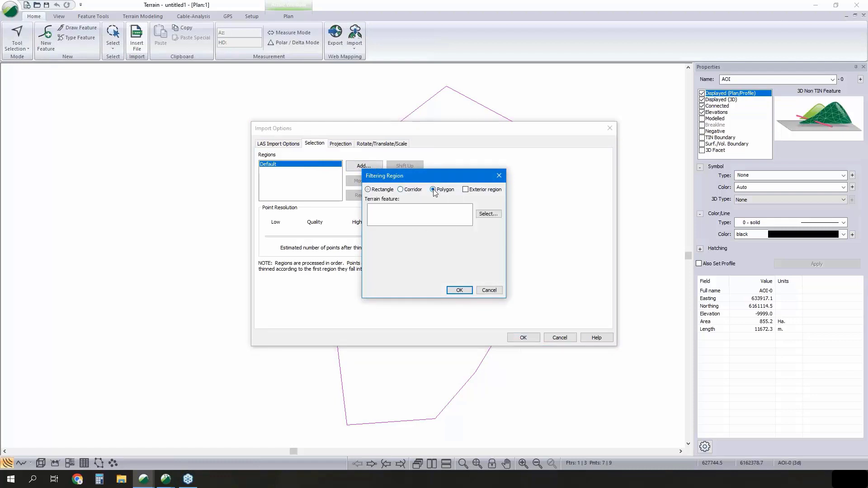
click(488, 214)
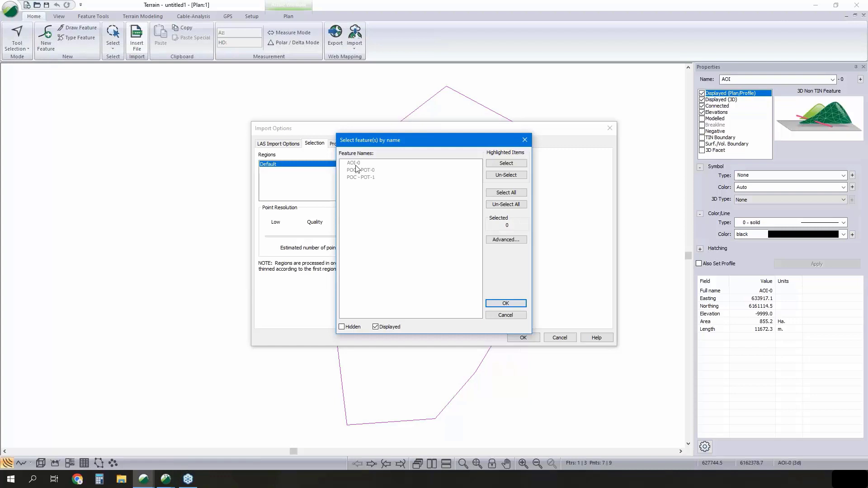
click(354, 163)
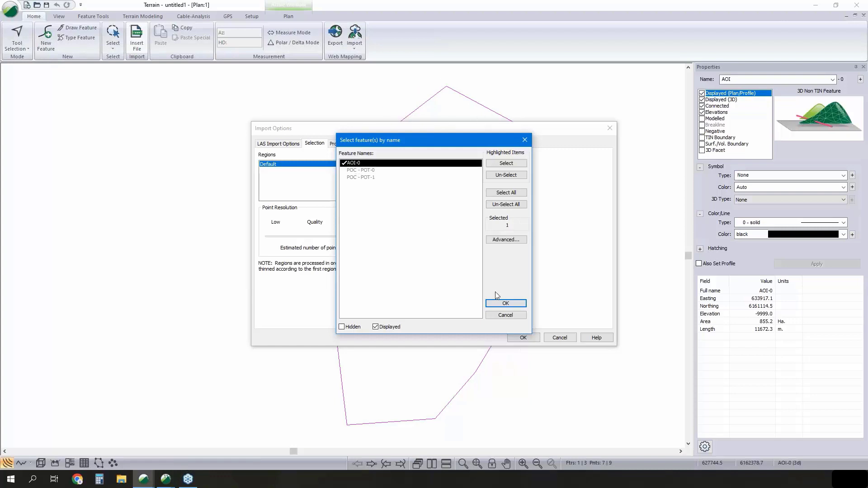
click(501, 304)
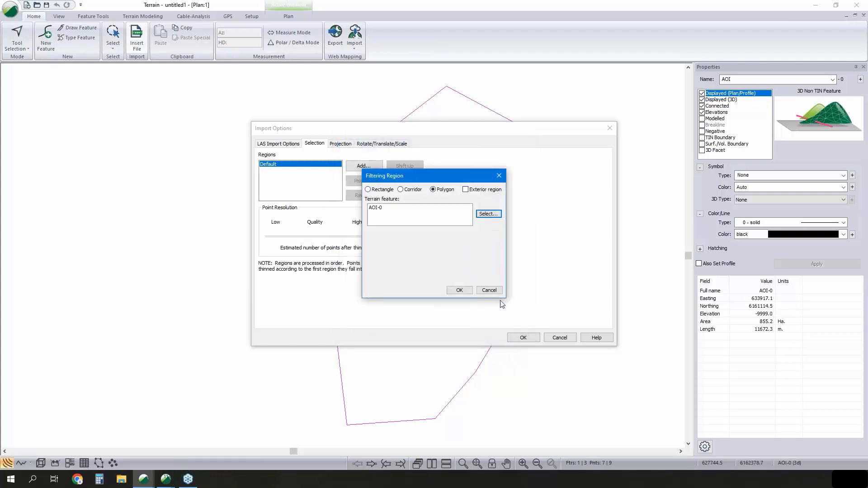
click(461, 291)
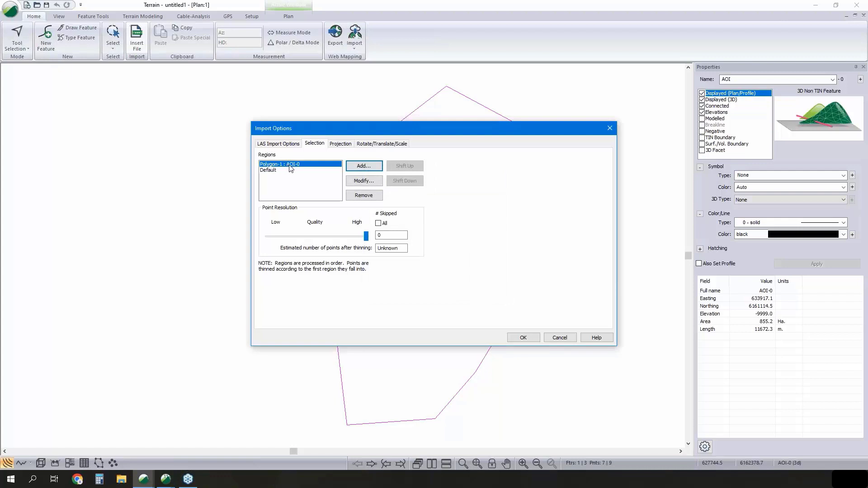
- Set the Default region to skip all points outside the AOI polygon, and cancel the LAZ import
double_click(385, 235)
click(282, 171)
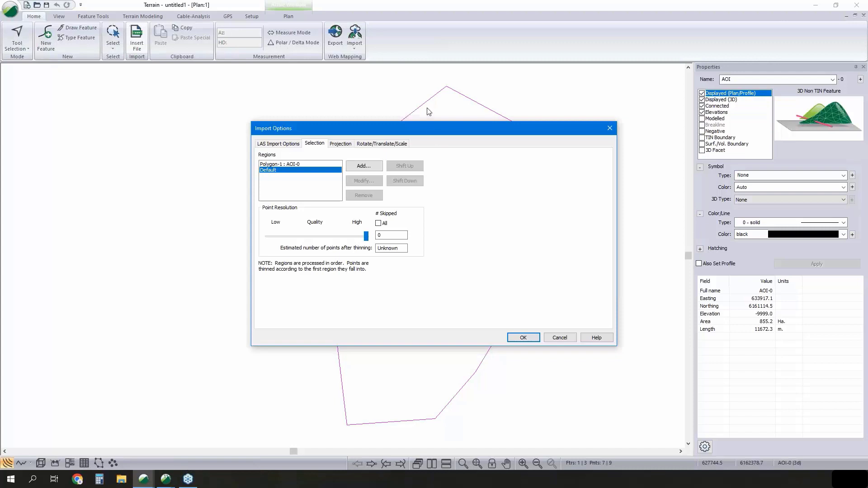
click(377, 223)
drag(441, 124, 346, 99)
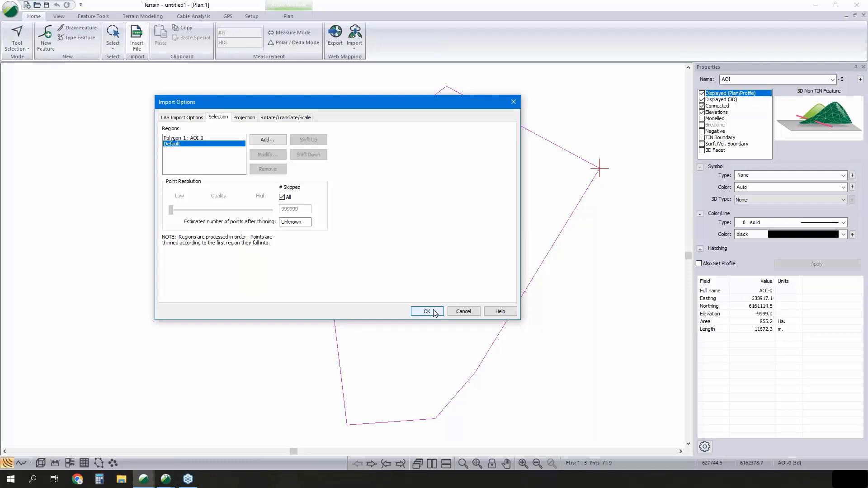
click(462, 311)
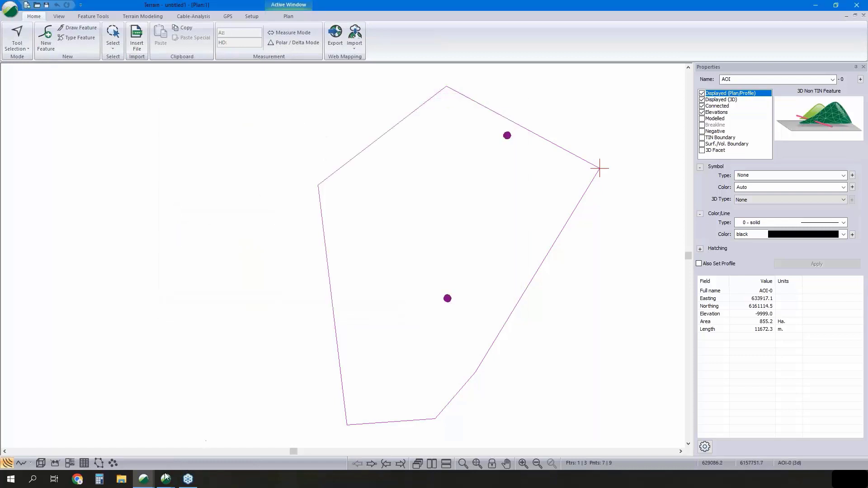
- Switch to the Terrain window containing thinned pts.terx and deselect all the imported LiDAR points
mouse_move(165, 476)
click(155, 413)
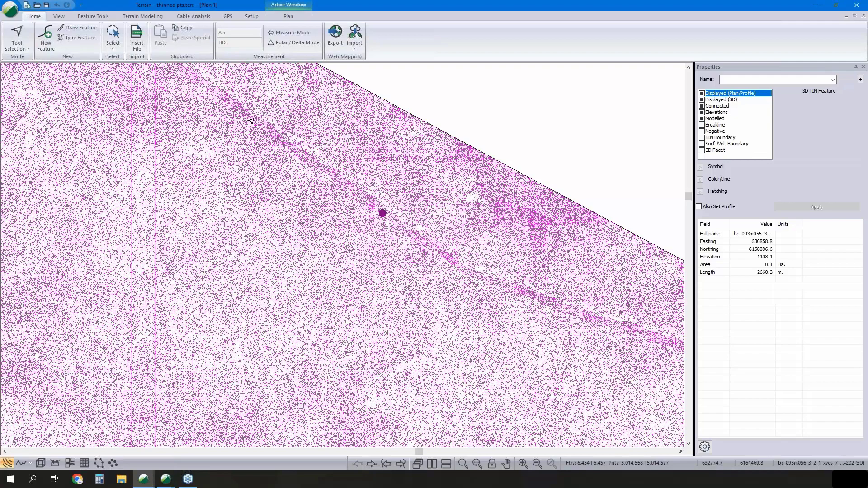
mouse_move(471, 275)
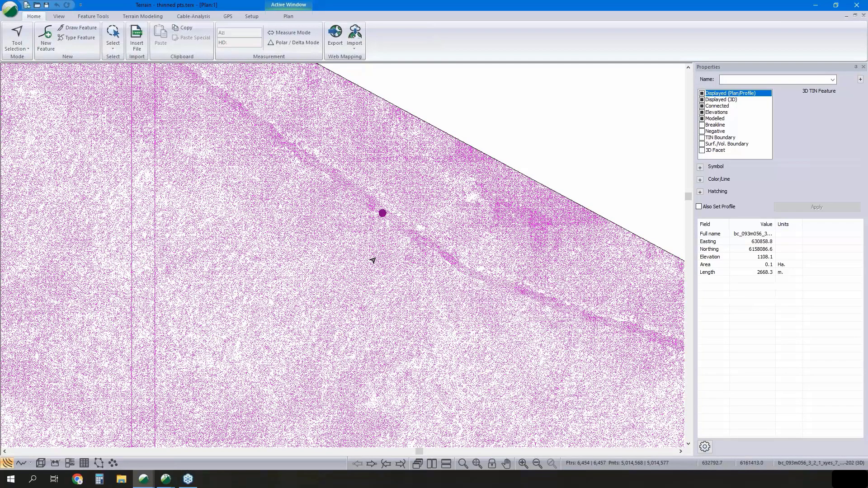
mouse_move(394, 217)
click(552, 162)
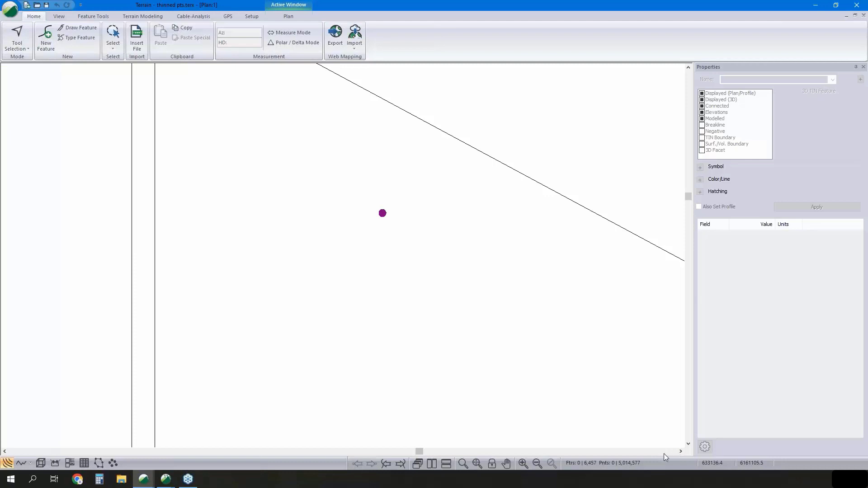
- Review the TIN and contour generation settings for the thinned points, closing them without calculating
click(145, 14)
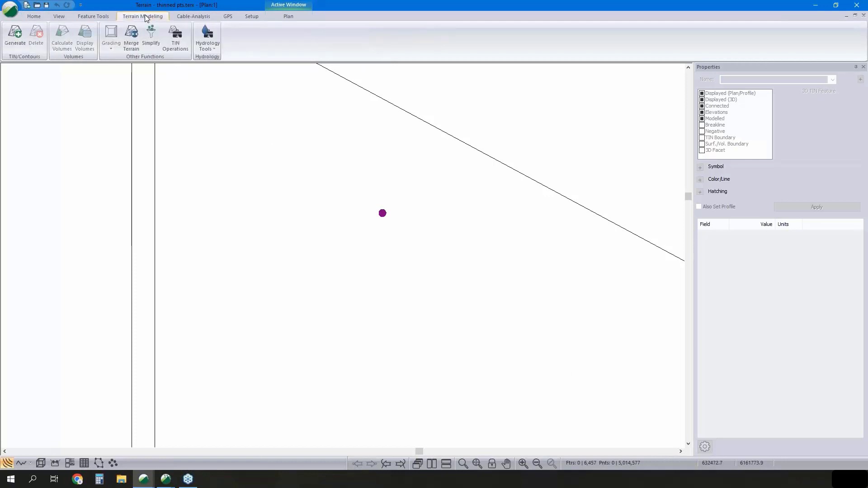
click(18, 43)
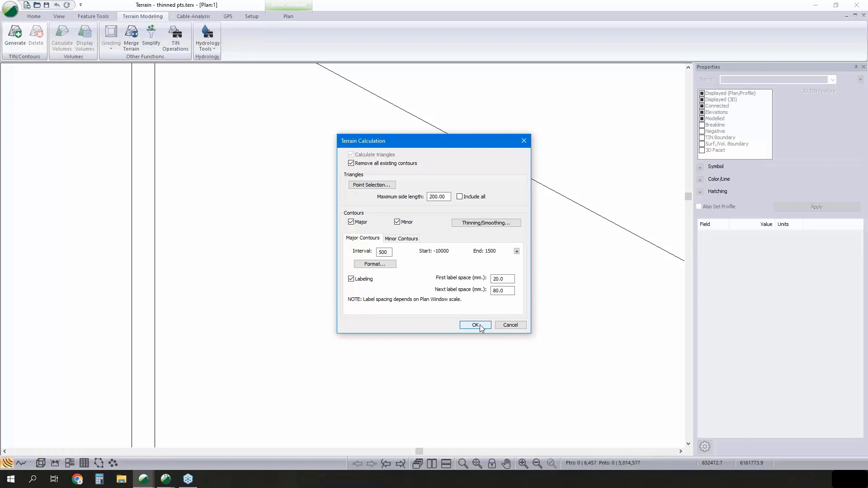
click(509, 325)
- Switch to the Terrain window containing Topo w Contours.terx and show its surface in 3D
mouse_move(148, 478)
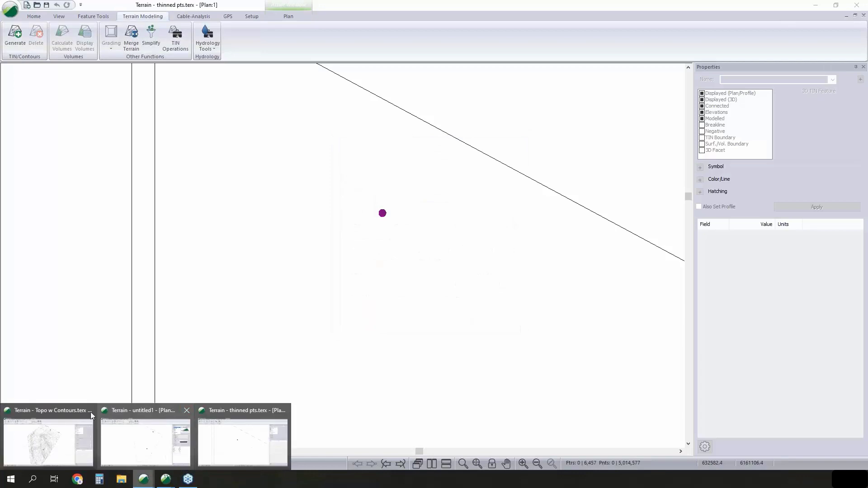
click(66, 408)
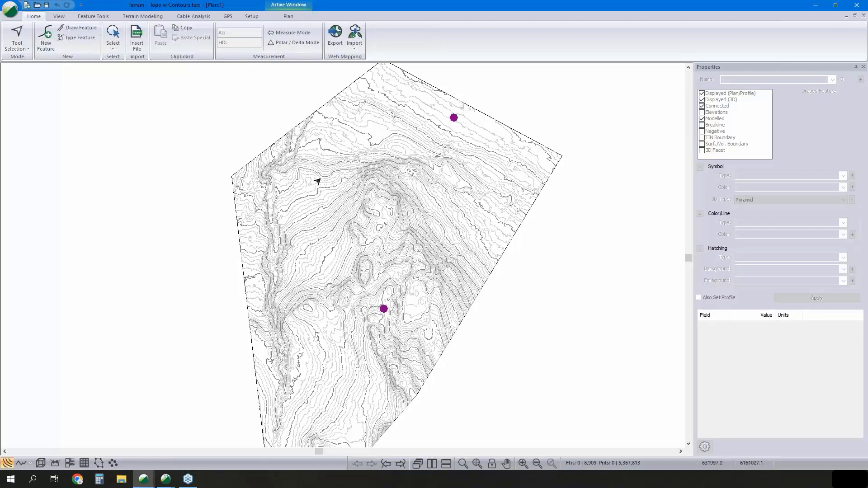
click(40, 463)
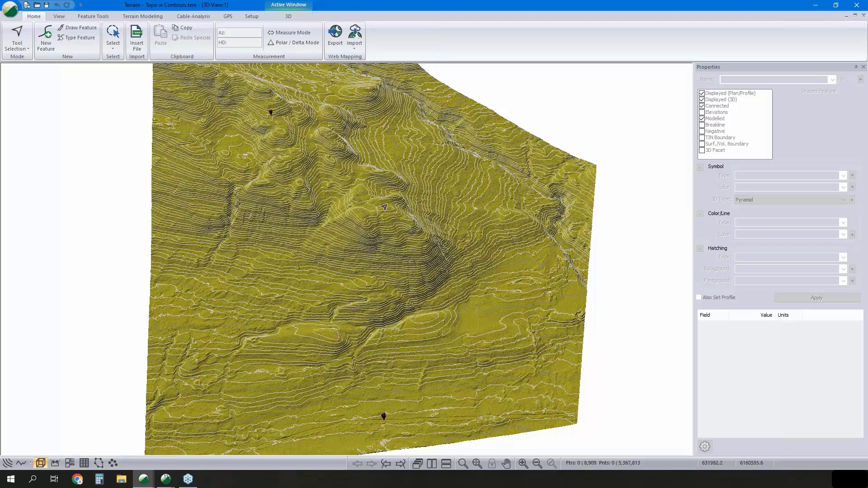
- Minimise the open Terrain windows and launch RoadEng10 Location from the desktop
click(15, 10)
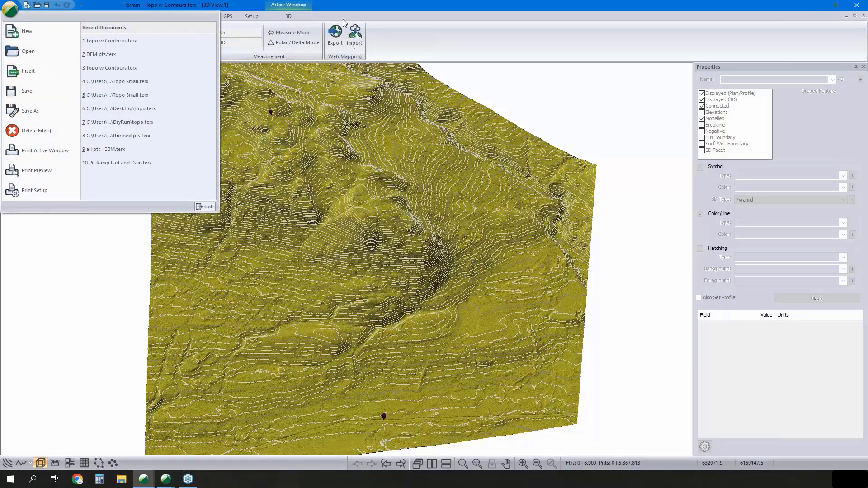
click(818, 5)
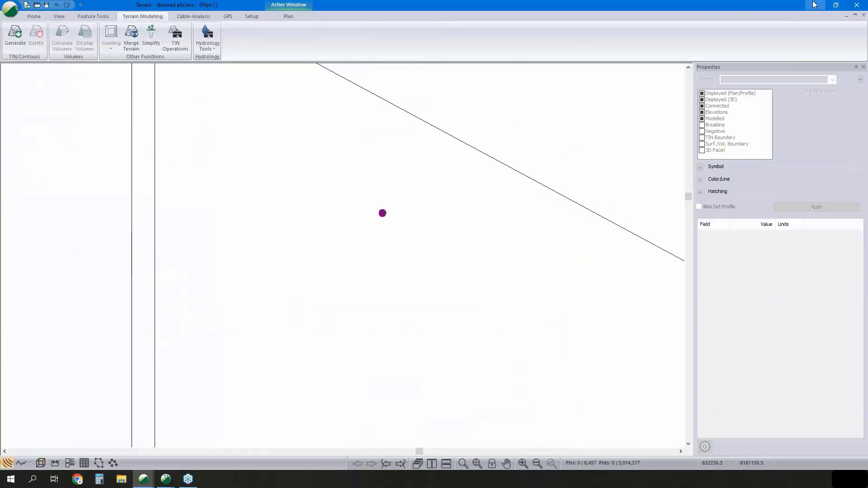
click(809, 5)
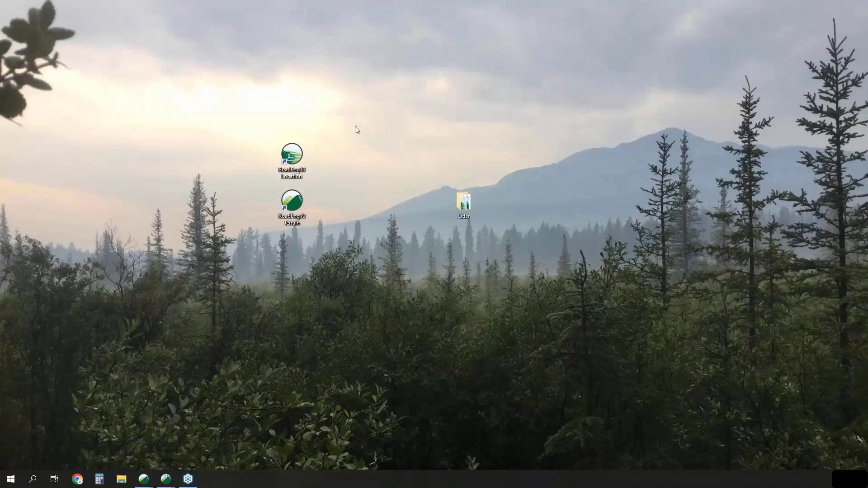
double_click(294, 162)
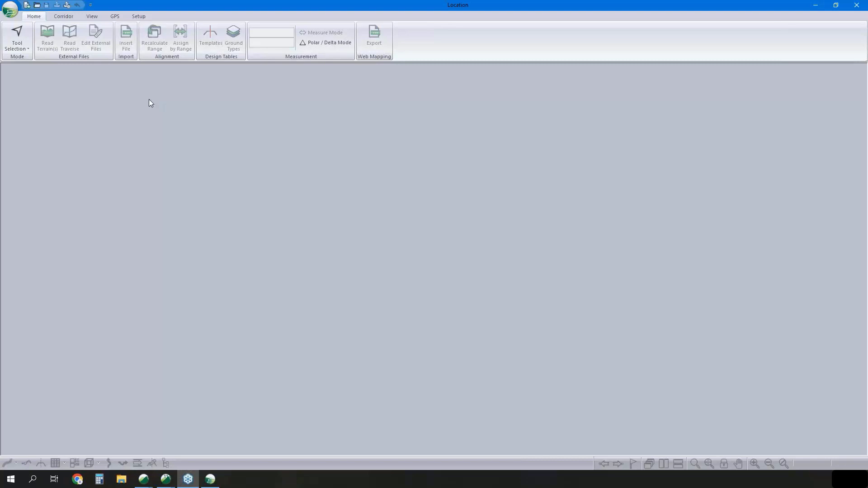
- Start a new Location design using Topo w Contours.terx from the Lidar folder as the original ground surface
click(10, 14)
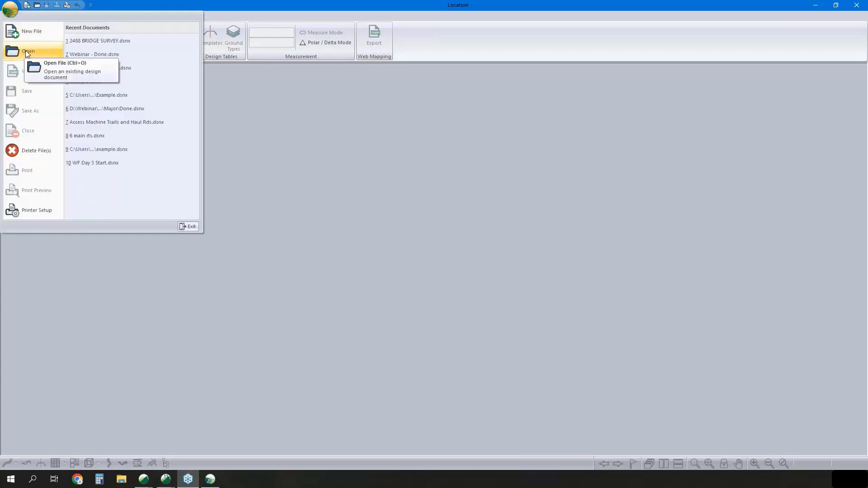
click(33, 34)
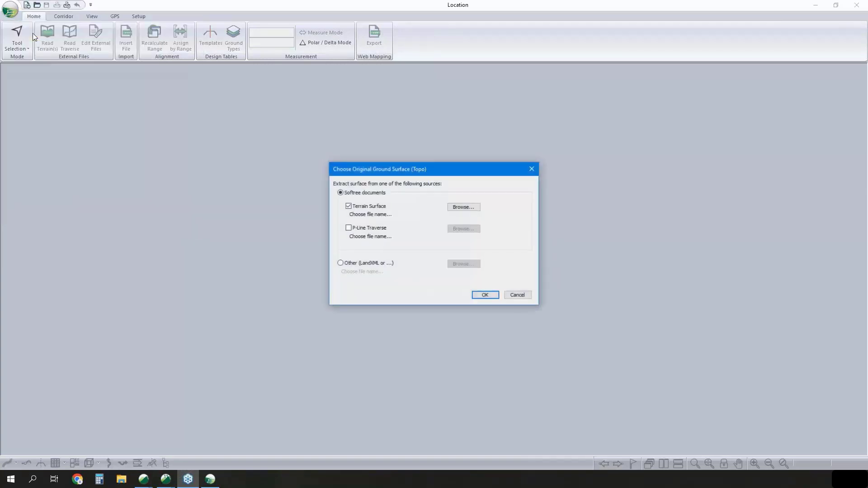
click(463, 207)
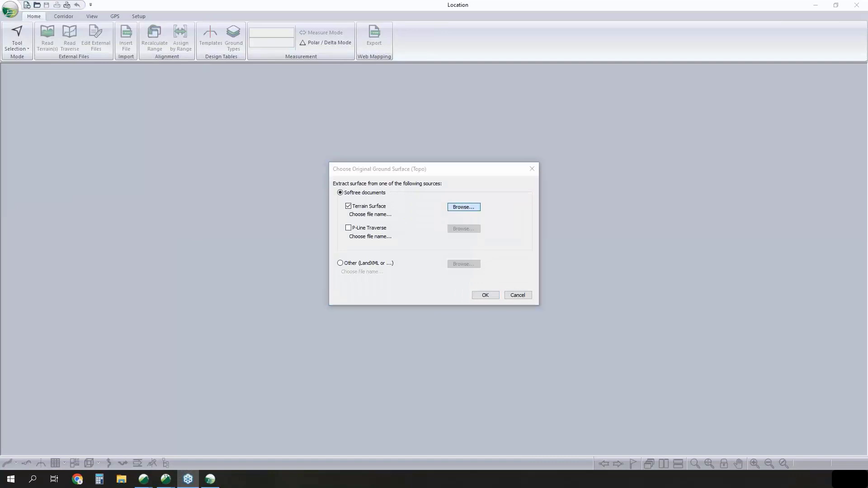
click(415, 224)
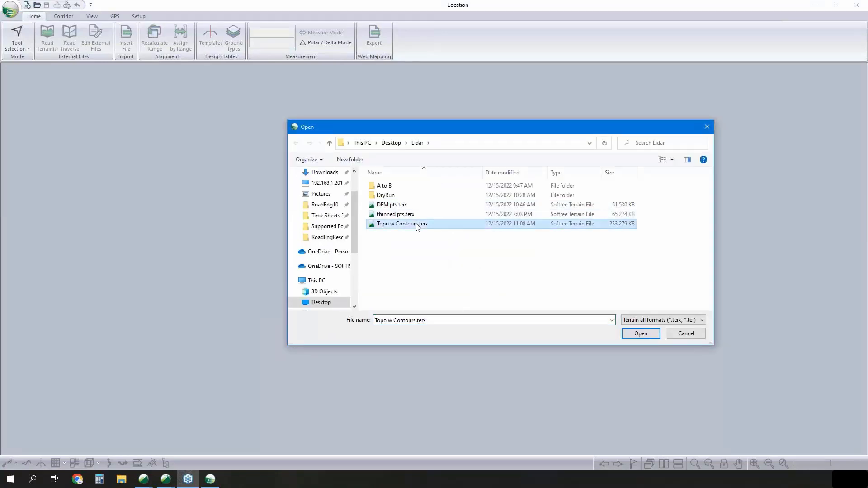
click(640, 333)
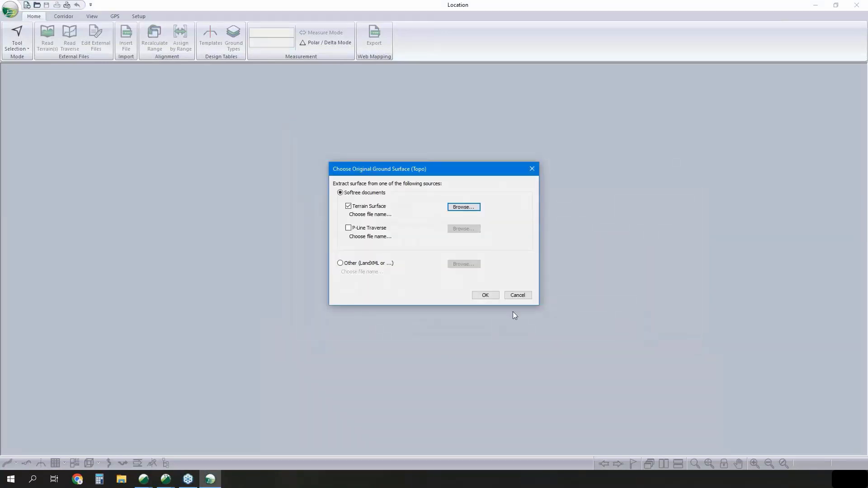
click(485, 295)
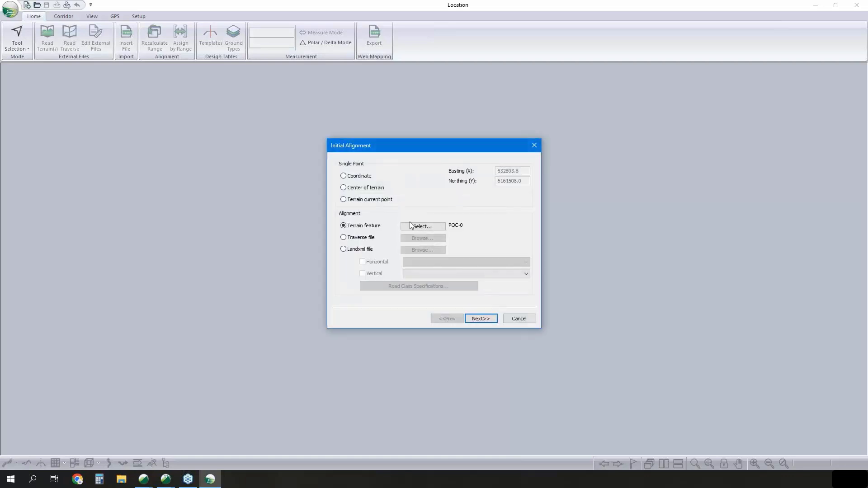
- Start the initial alignment at the terrain's current point and create the design with the default standard template
click(344, 225)
click(346, 202)
click(481, 319)
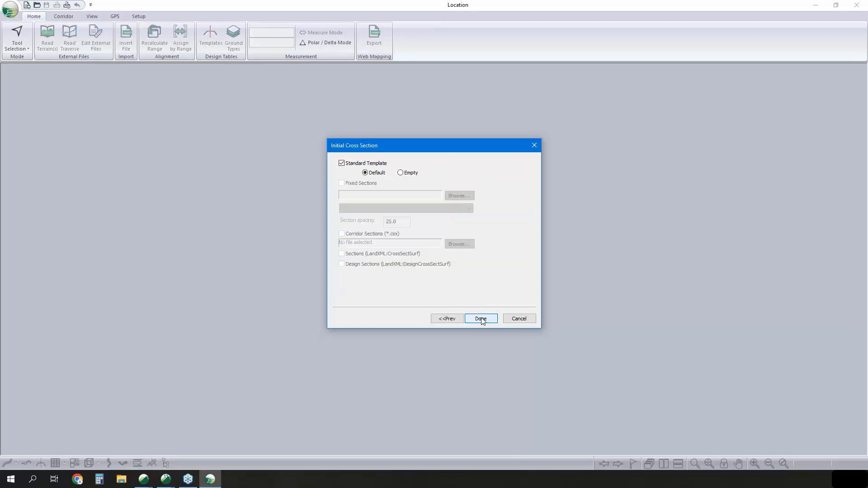
click(481, 319)
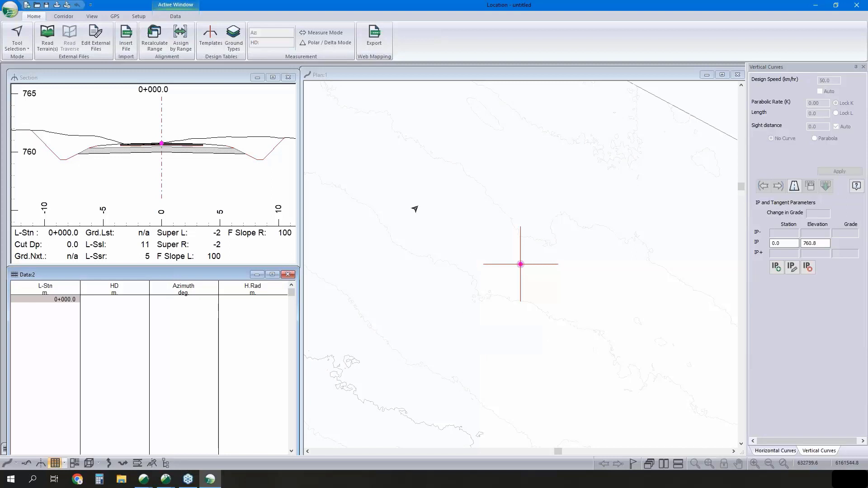
- Examine the new design's plan, section and data windows and its culvert, horizontal curve and vertical curve settings
click(533, 246)
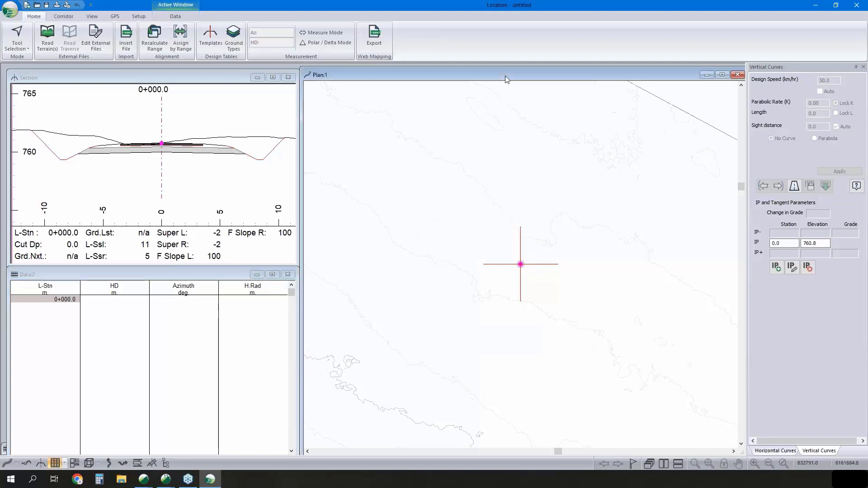
scroll(533, 245, down, 5)
scroll(551, 248, down, 3)
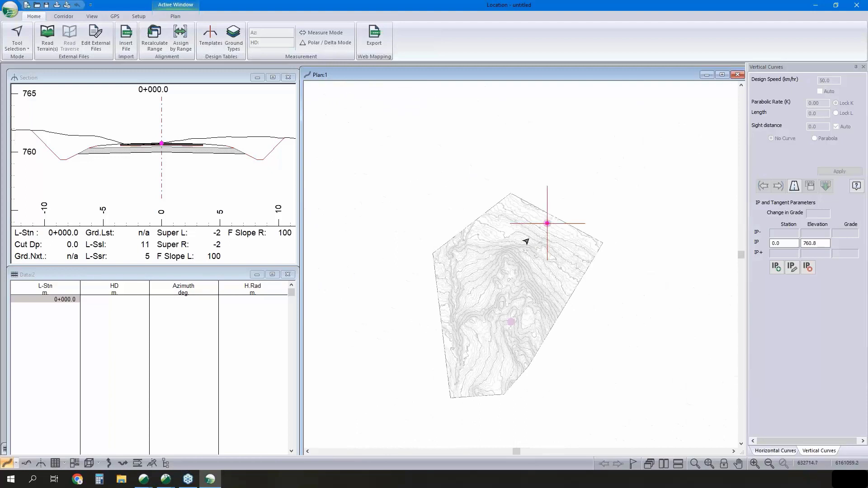
click(210, 130)
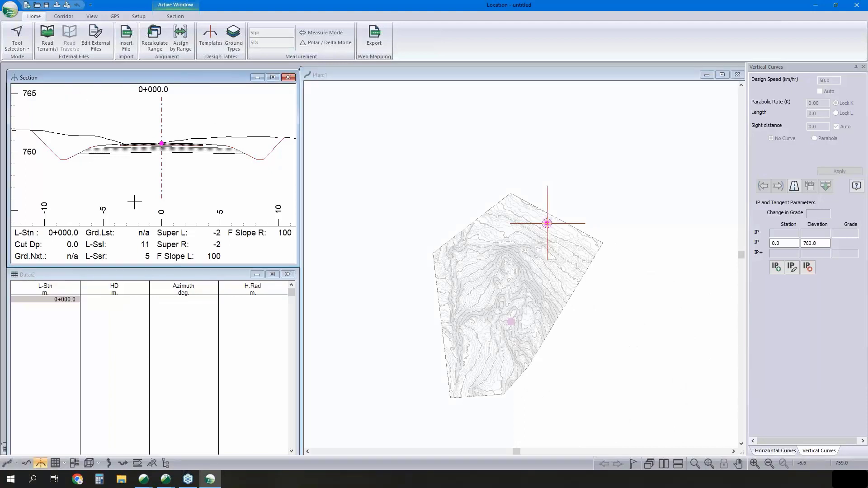
click(196, 276)
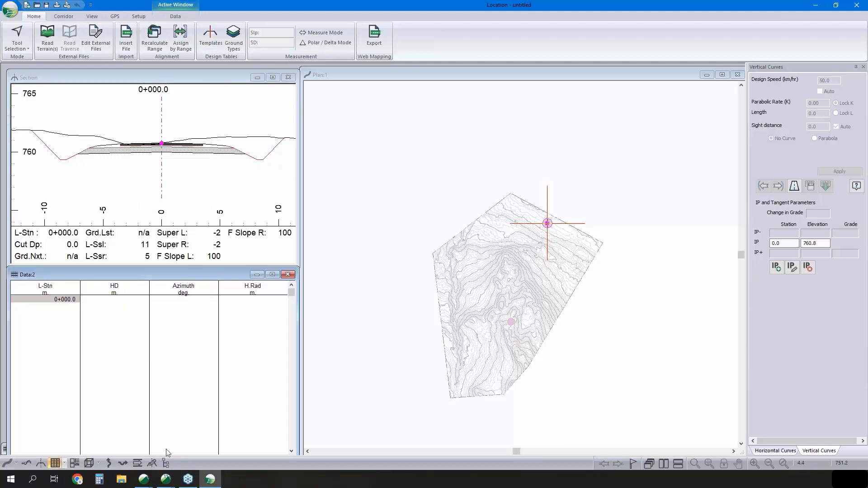
click(137, 463)
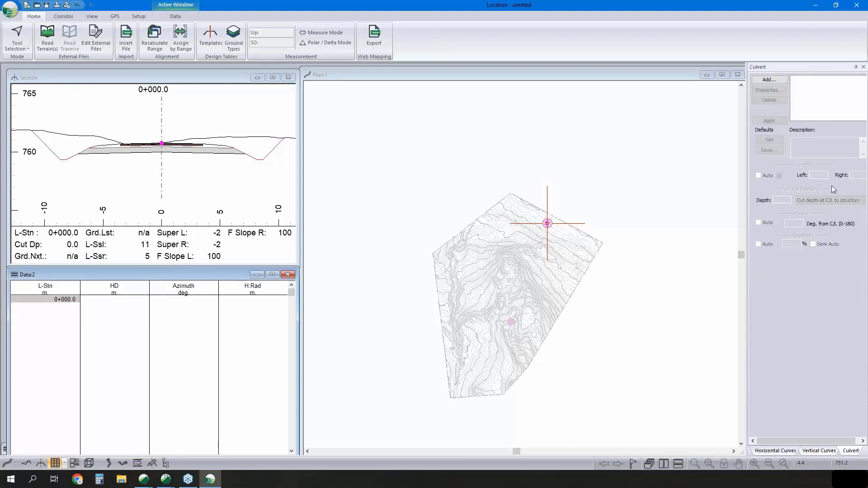
click(776, 451)
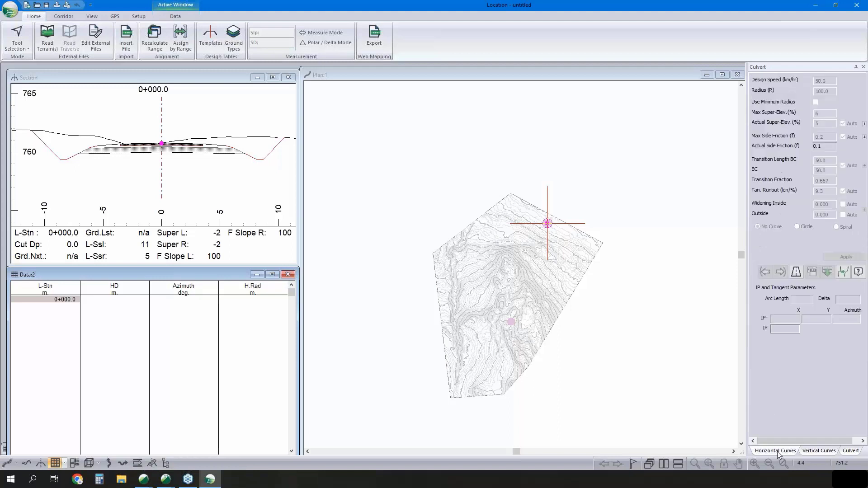
click(813, 451)
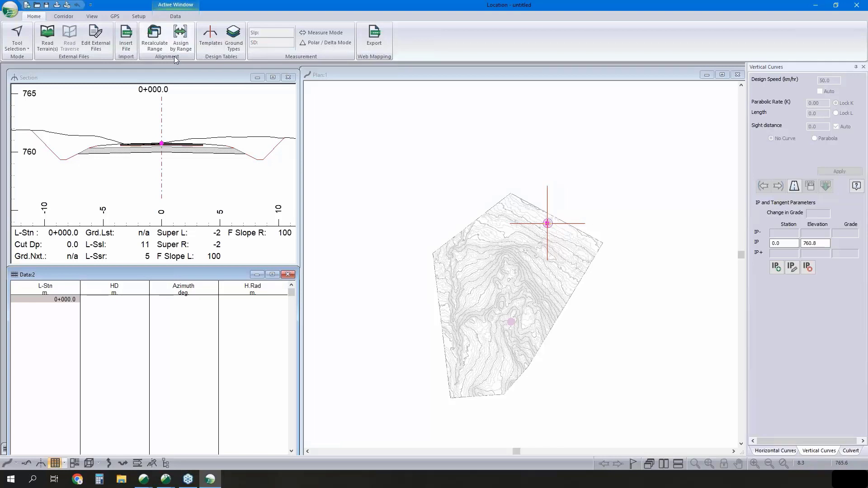
- Apply the _MD_Normal.dlt screen layout and view the options for saving a screen layout without saving one
click(91, 17)
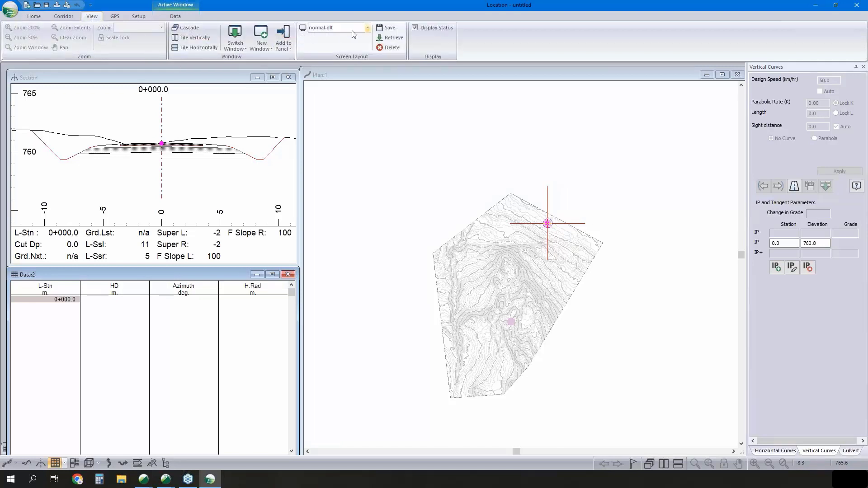
click(367, 29)
scroll(356, 48, up, 3)
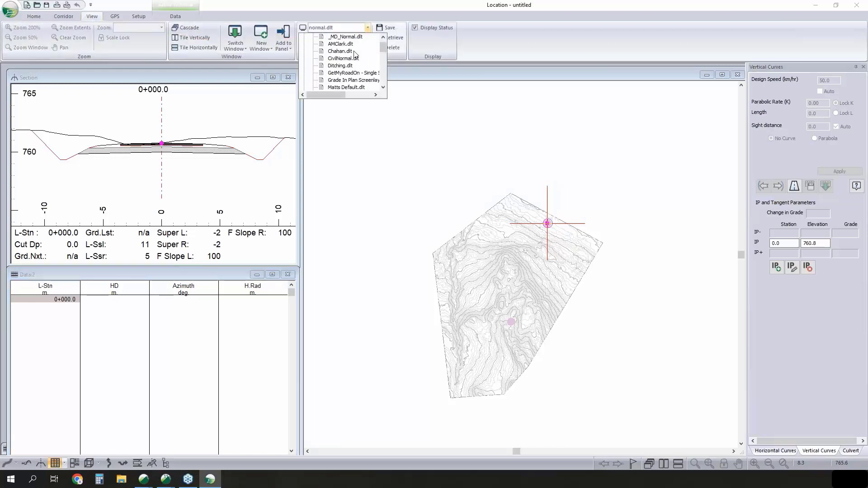
click(354, 45)
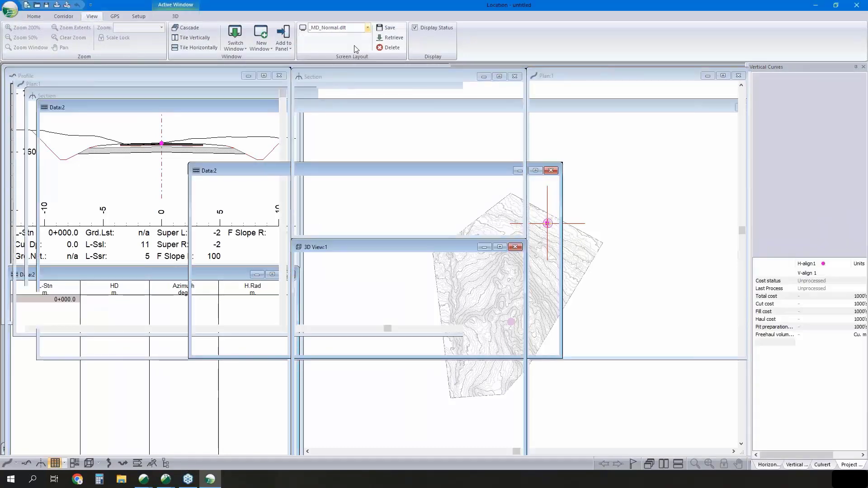
click(391, 29)
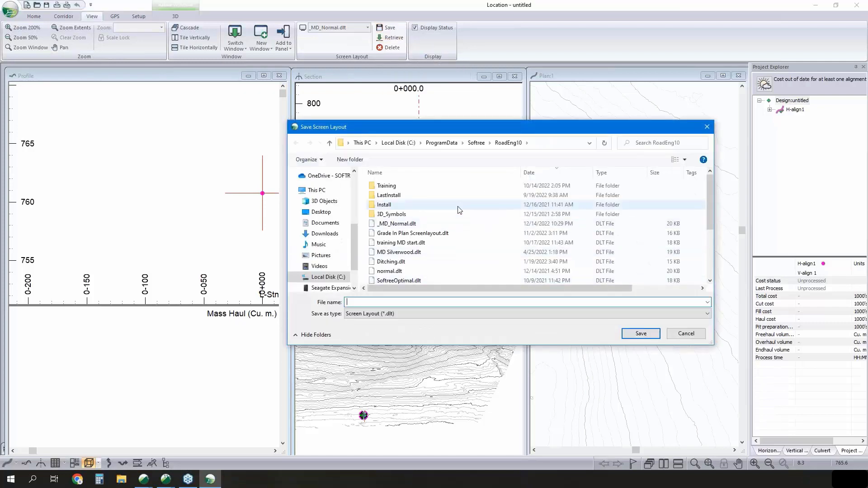
click(698, 335)
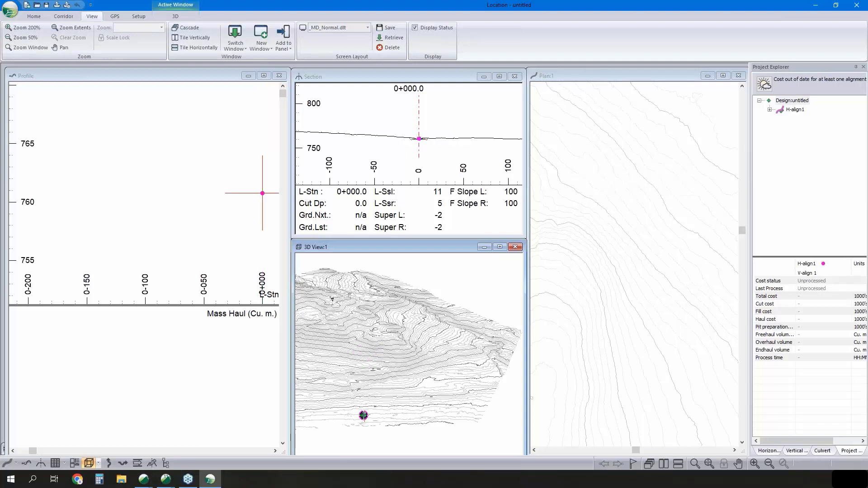
- In the 3D view options for Topo w Contours.terx, hide the features and display shaded triangles
click(231, 202)
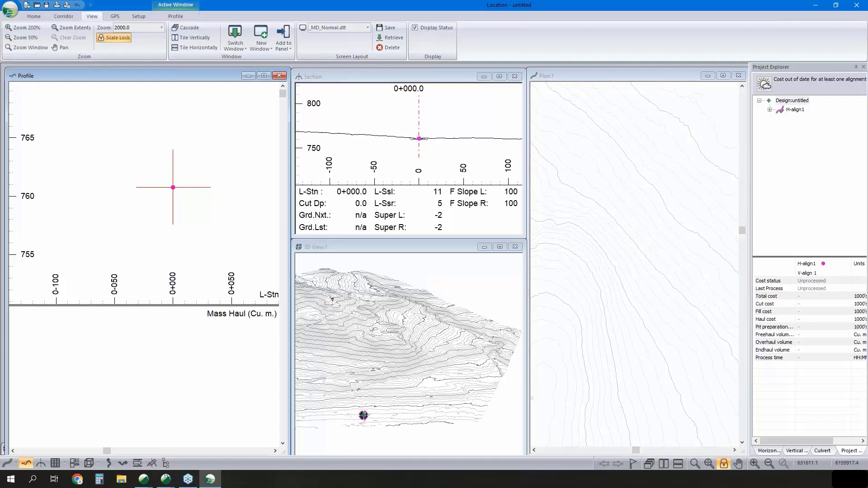
mouse_move(418, 319)
right_click(405, 325)
click(424, 330)
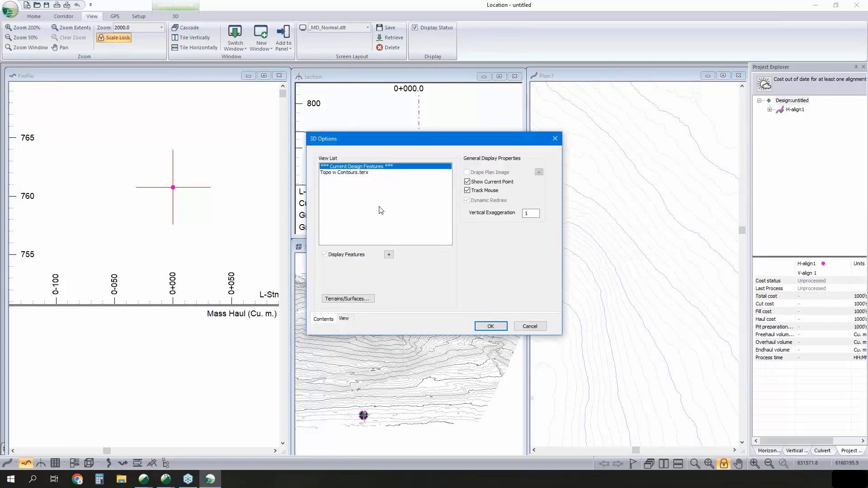
click(361, 173)
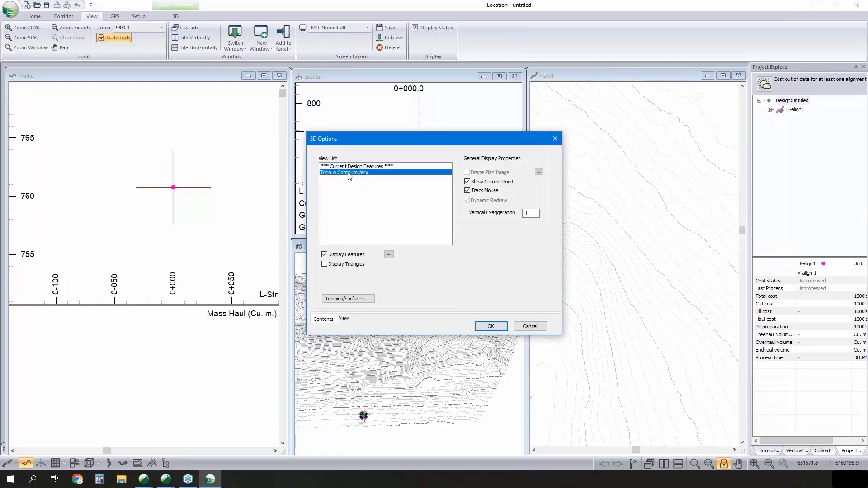
click(324, 264)
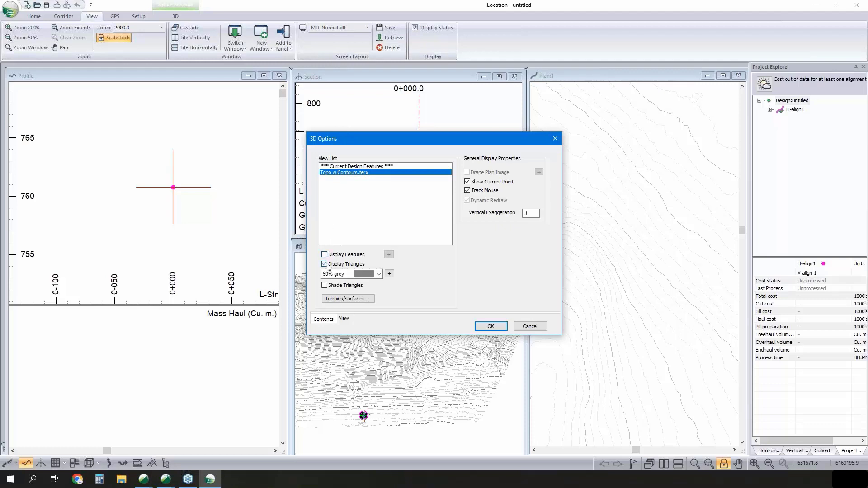
click(325, 286)
- Set the alpha channel of the terrain's 50% grey triangle color to 20
click(389, 274)
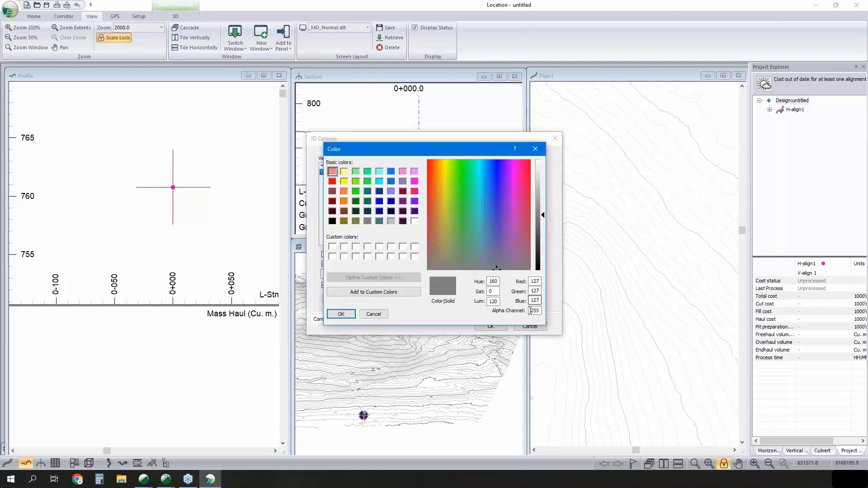
text(200)
click(341, 314)
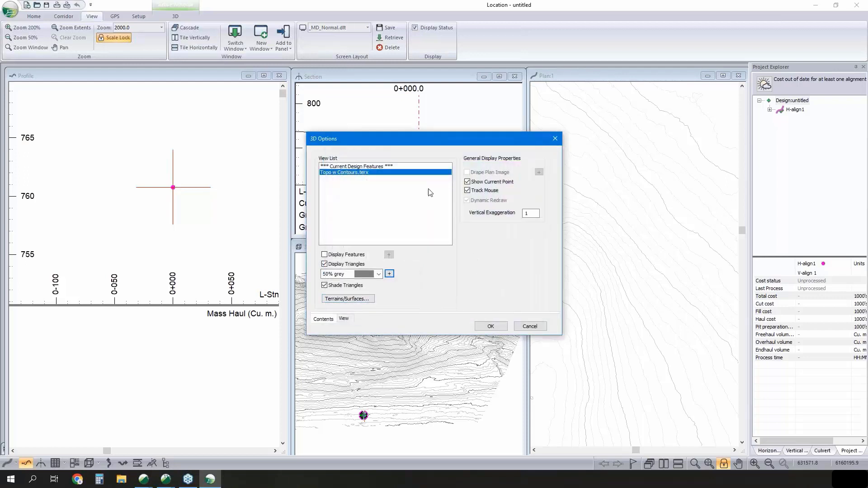
- Add the H-align1 Final Merged Surface corridor surface in cyan to the 3D view's reference surfaces and apply the 3D options
click(353, 302)
click(534, 170)
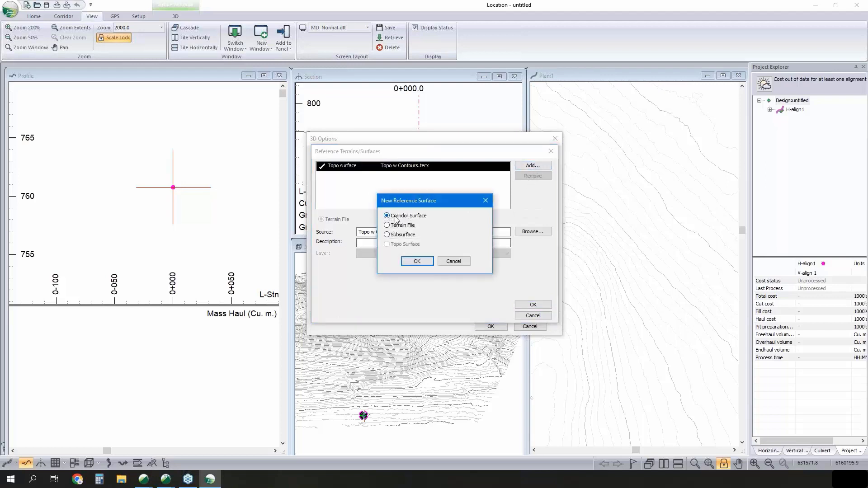
click(417, 262)
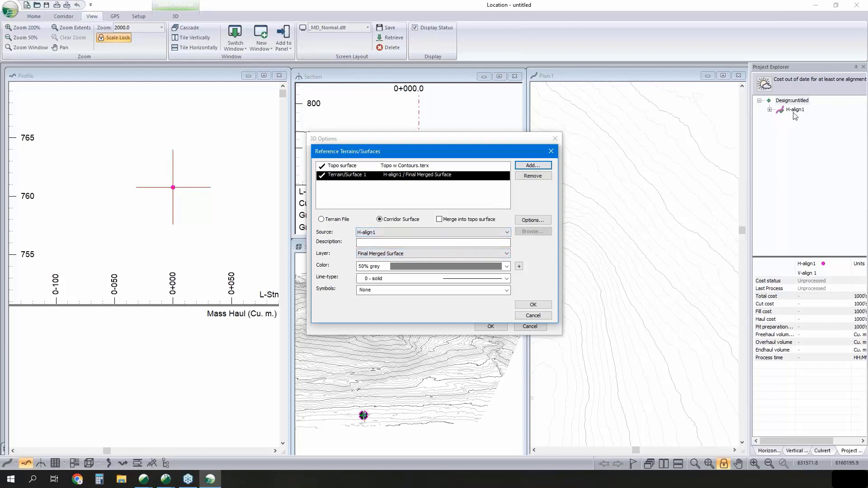
click(432, 266)
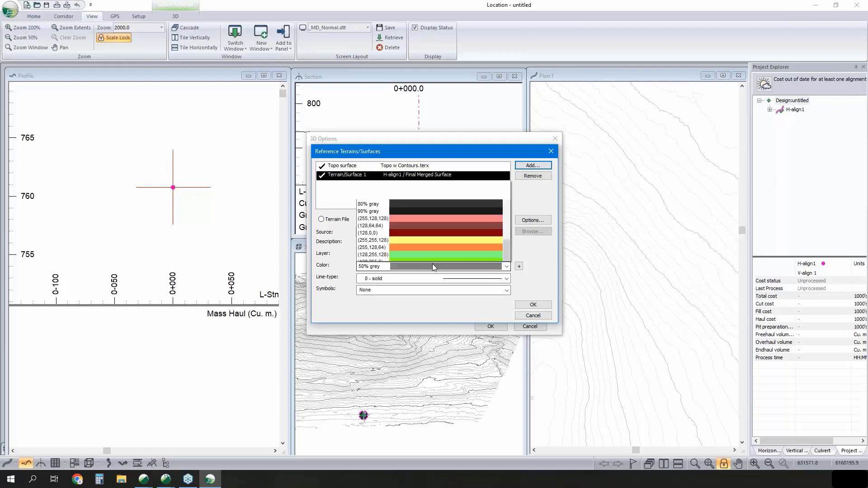
scroll(410, 92, up, 5)
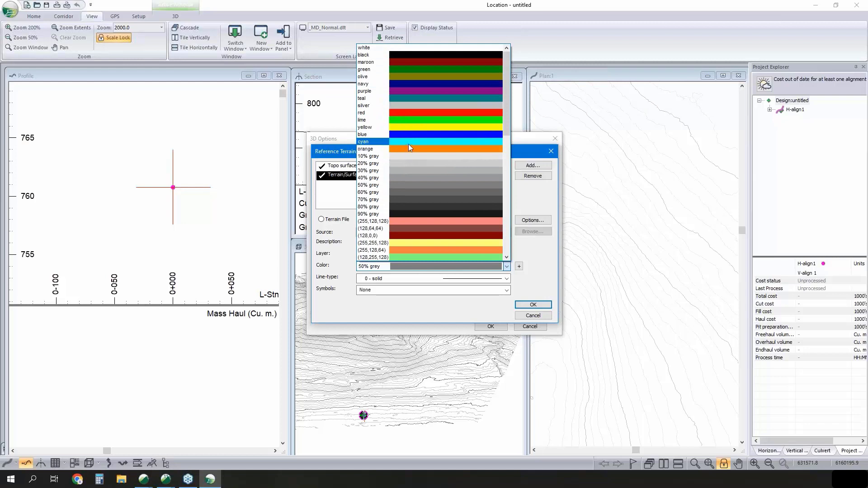
click(408, 144)
click(533, 304)
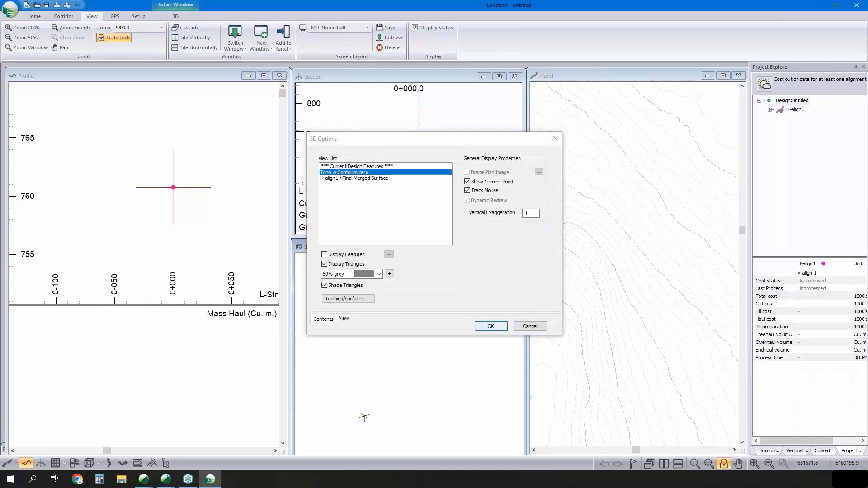
click(490, 326)
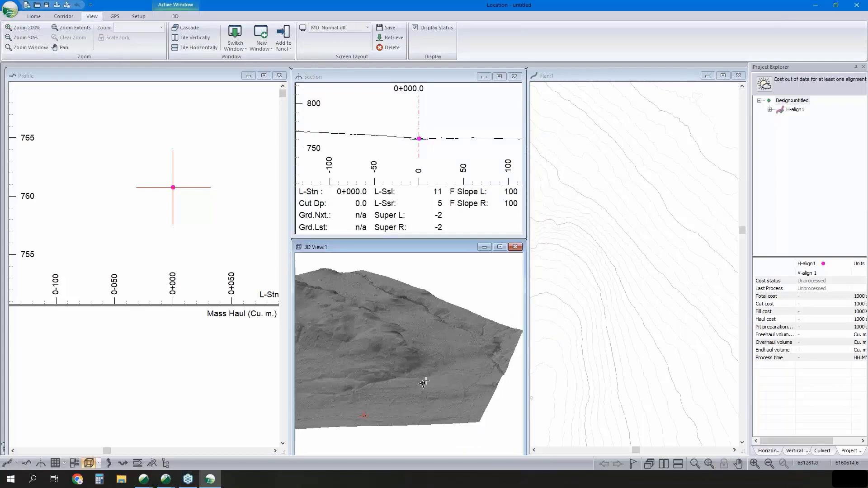
- Examine the shaded terrain in 3D, the contours in plan and the road cross section at station 0+000.0
mouse_move(421, 349)
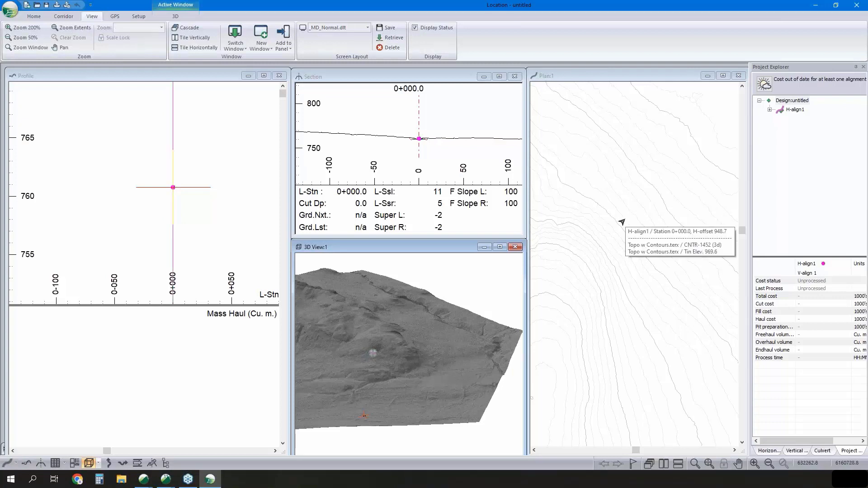
scroll(624, 228, down, 3)
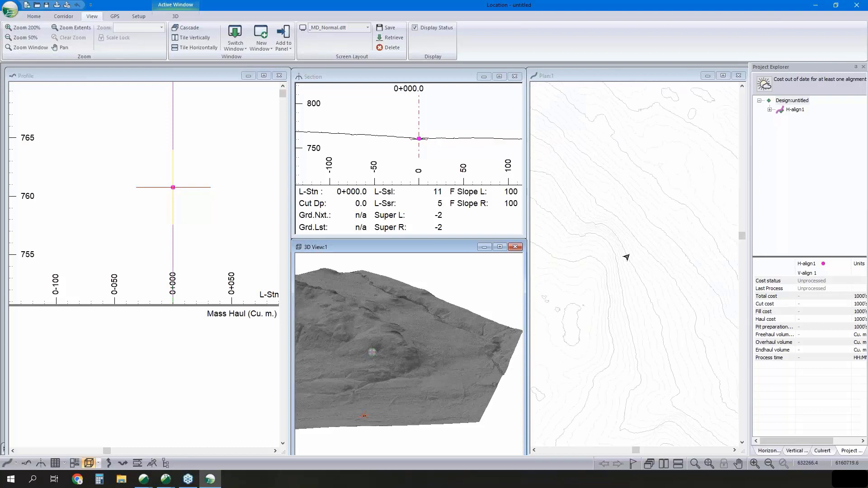
middle_drag(625, 256, 630, 310)
scroll(626, 287, down, 2)
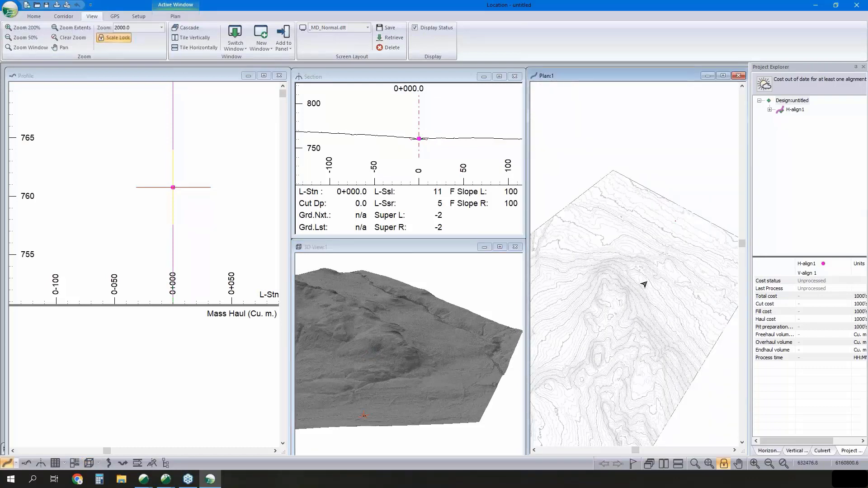
mouse_move(643, 284)
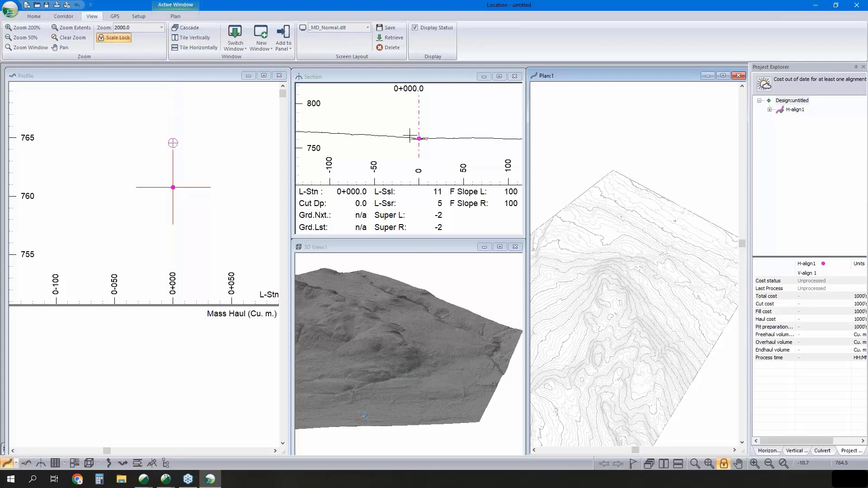
click(430, 146)
scroll(432, 148, up, 6)
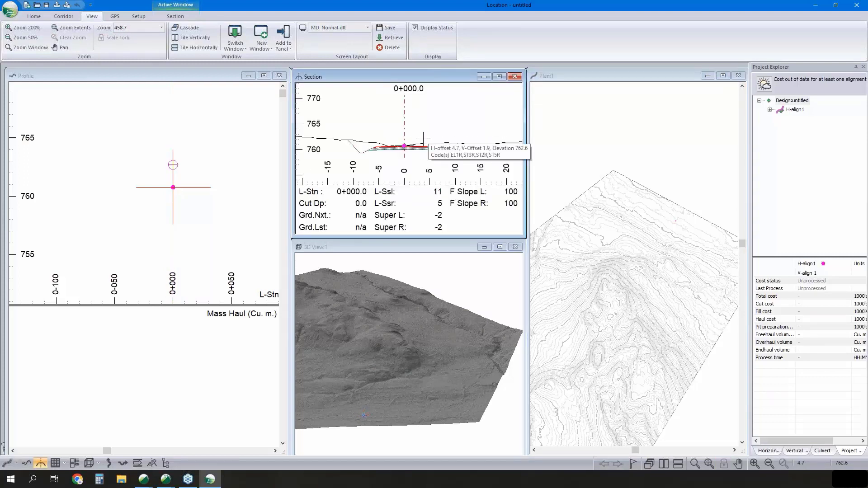
mouse_move(394, 147)
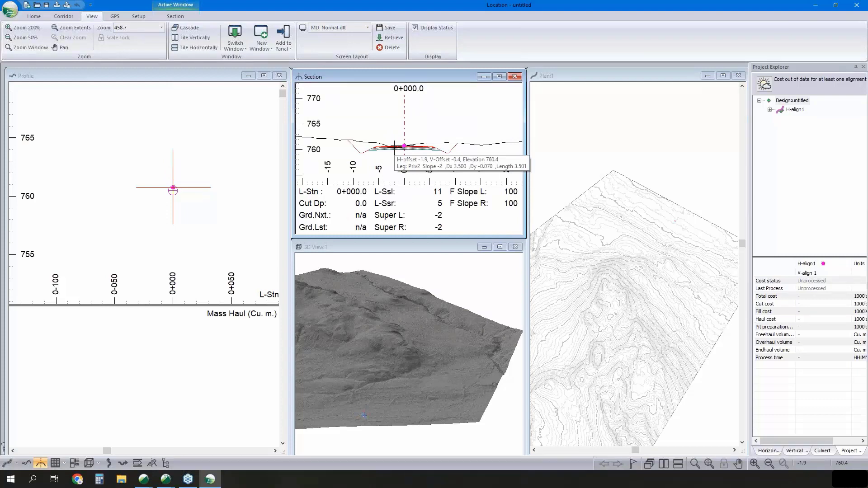
mouse_move(441, 150)
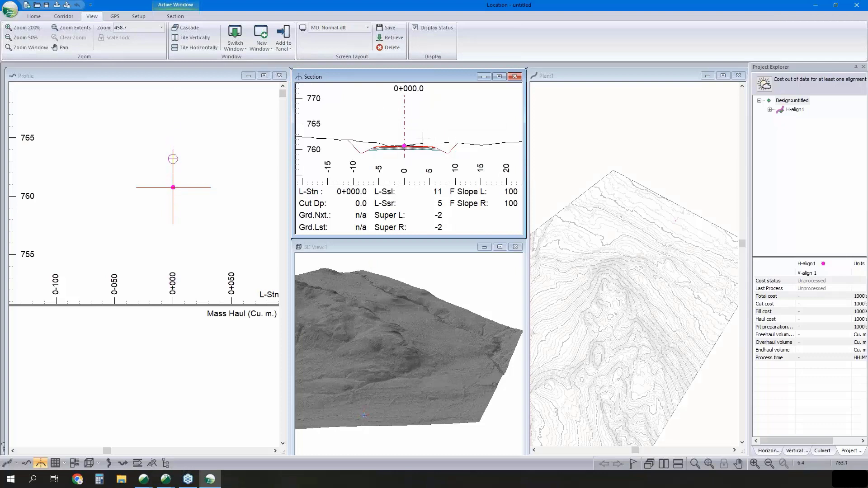
- Inspect the DF - Rural and RES - Resource Low Volume cross sections in the Template Editor and view the RES template's properties
click(34, 16)
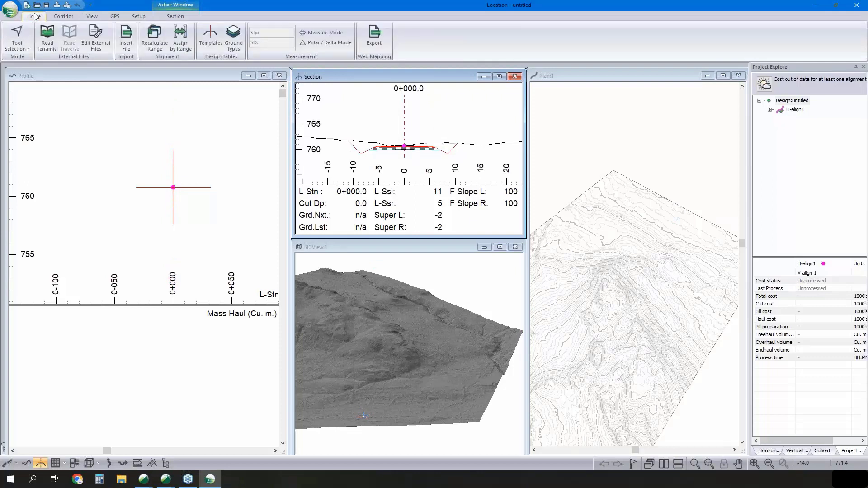
click(217, 39)
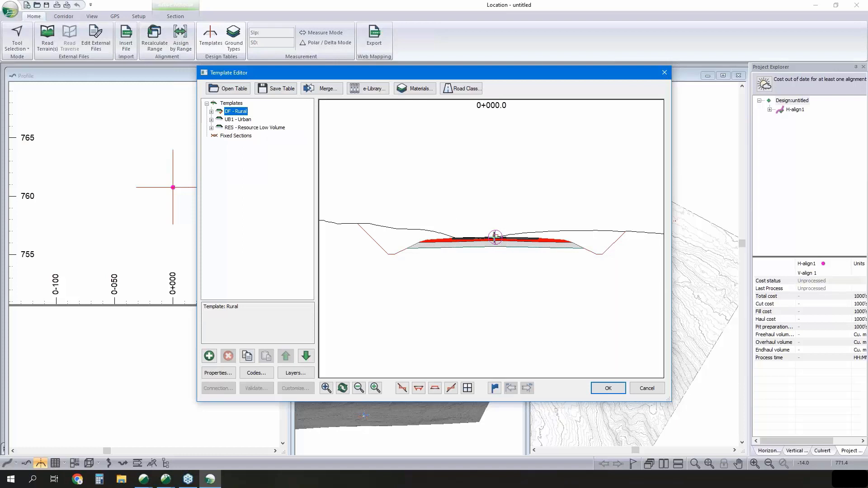
scroll(495, 236, up, 1)
mouse_move(503, 243)
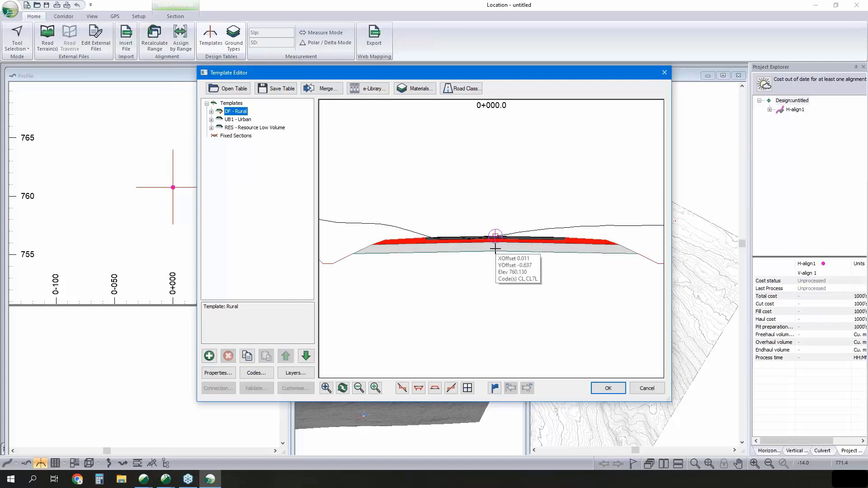
click(260, 129)
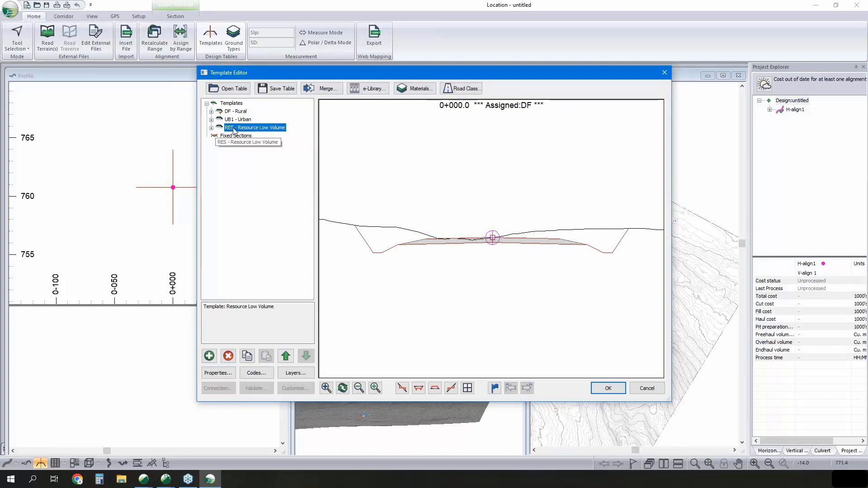
click(218, 373)
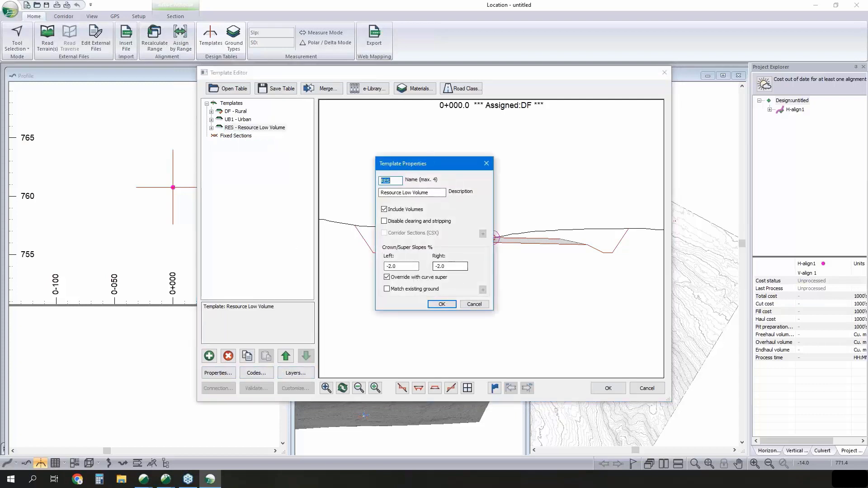
click(472, 304)
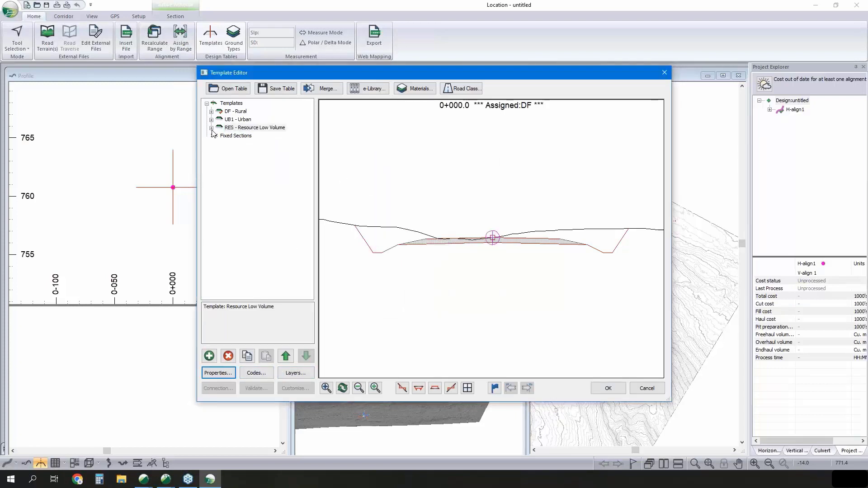
- Try a default width of 2.5 m for the RES template's Resource I-left component and discard the template edits
double_click(226, 129)
click(245, 136)
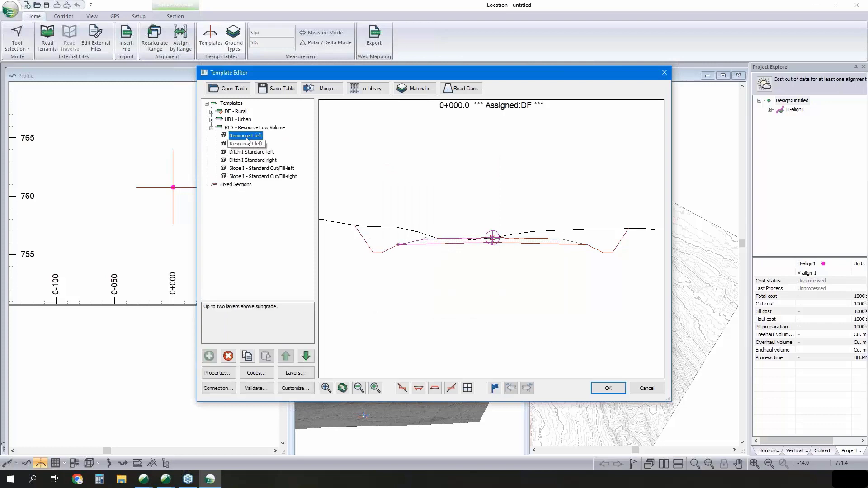
double_click(247, 140)
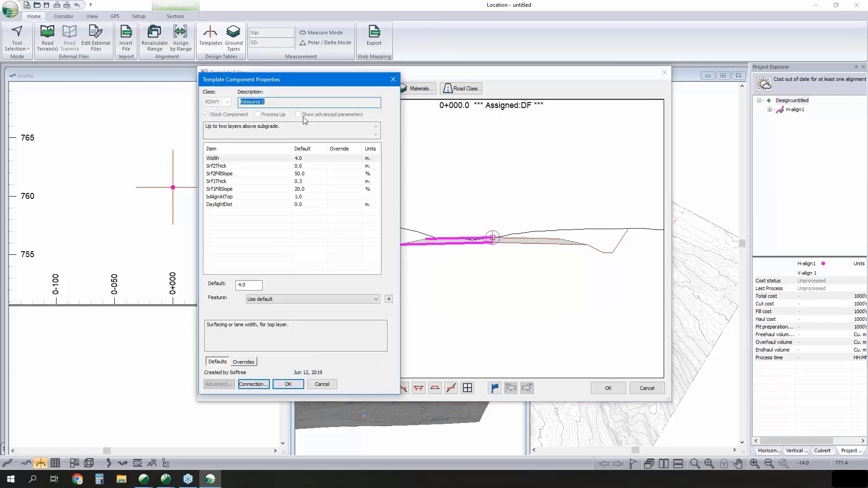
drag(318, 79, 236, 78)
double_click(161, 284)
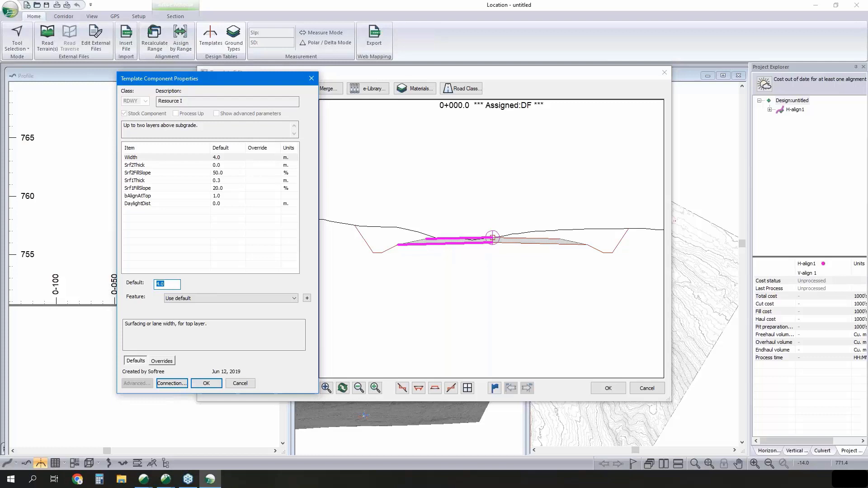
text(2.5)
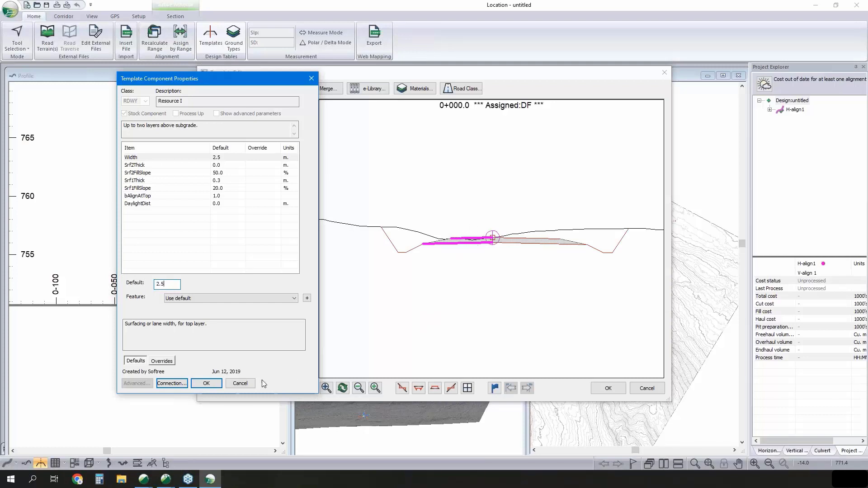
click(239, 383)
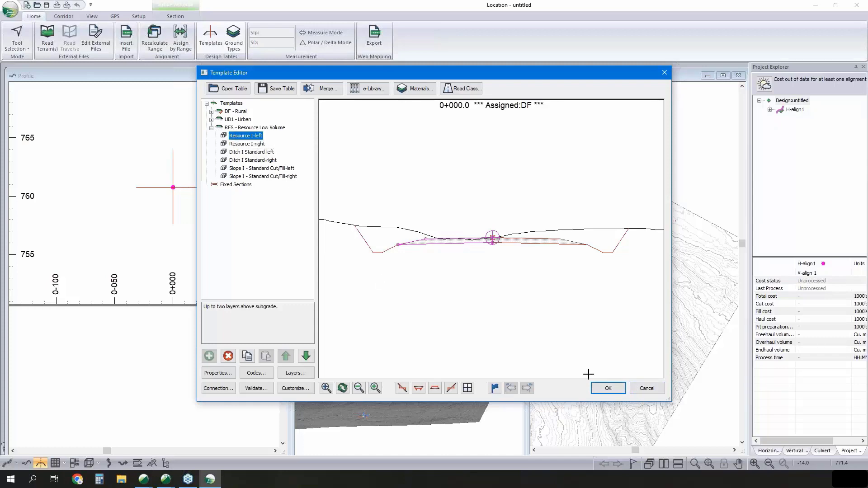
click(641, 389)
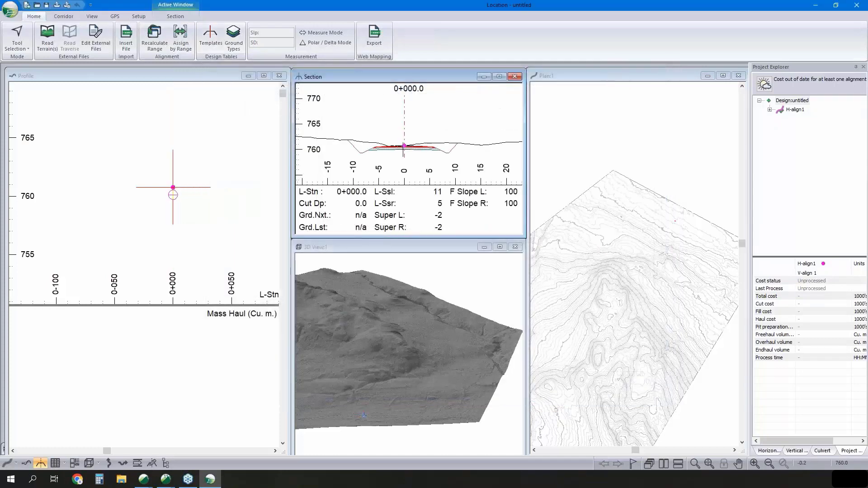
- Assign the RES Resource Low Volume template by range to both sides of the entire alignment, replacing DF Rural
mouse_move(407, 146)
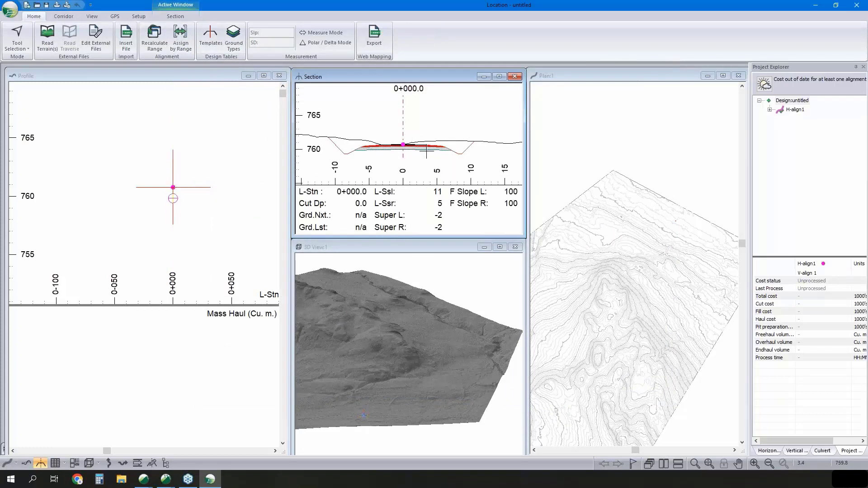
click(181, 40)
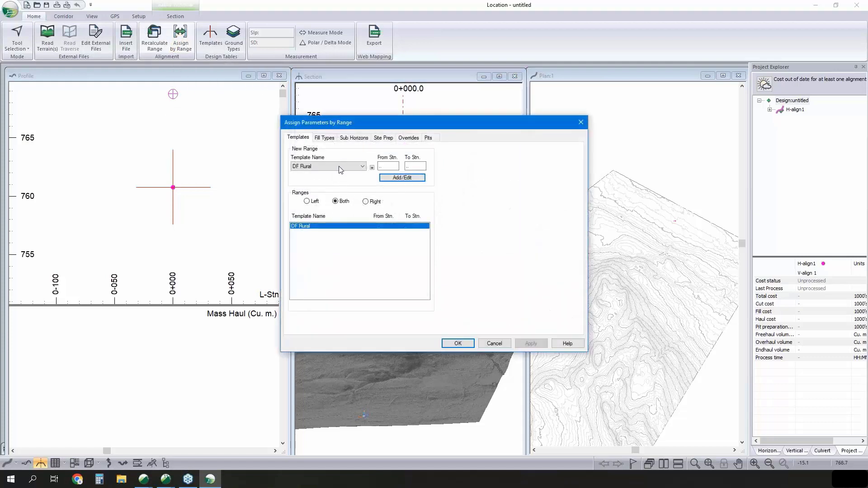
click(339, 167)
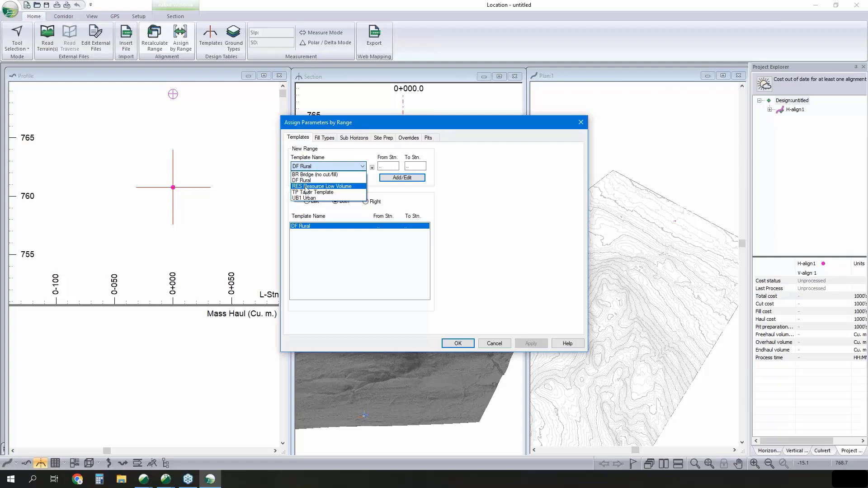
click(325, 187)
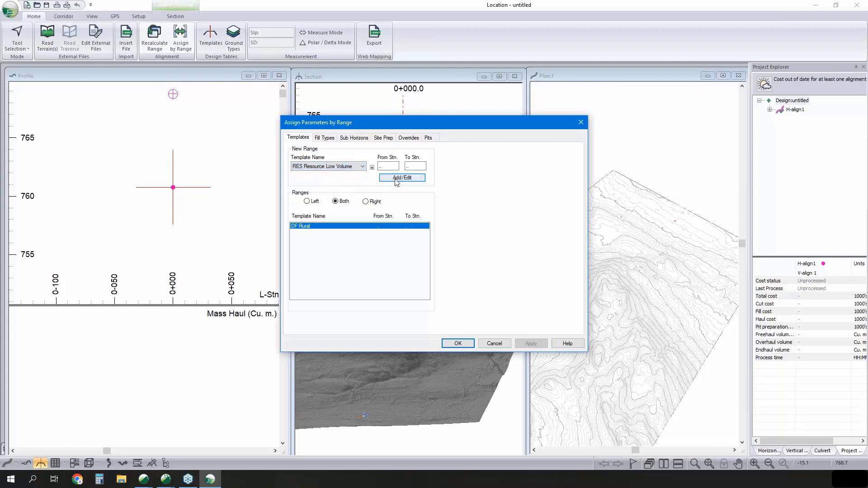
key(Tab)
key(Tab)
drag(389, 167, 370, 166)
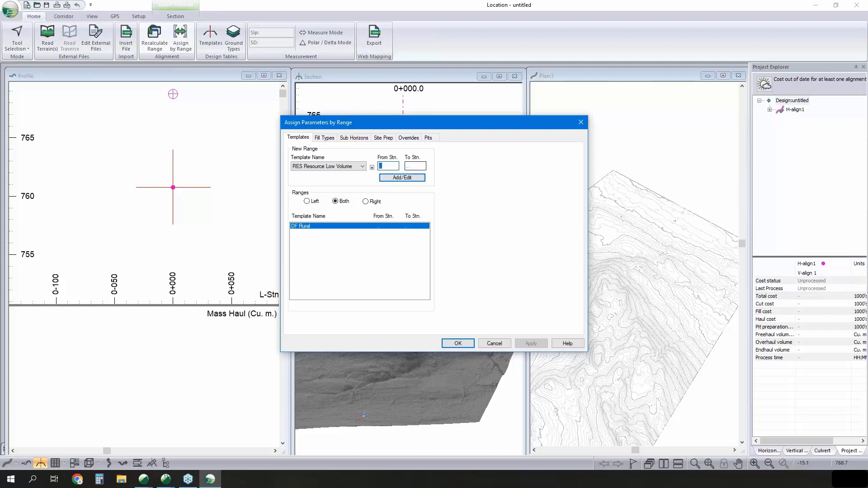
click(401, 177)
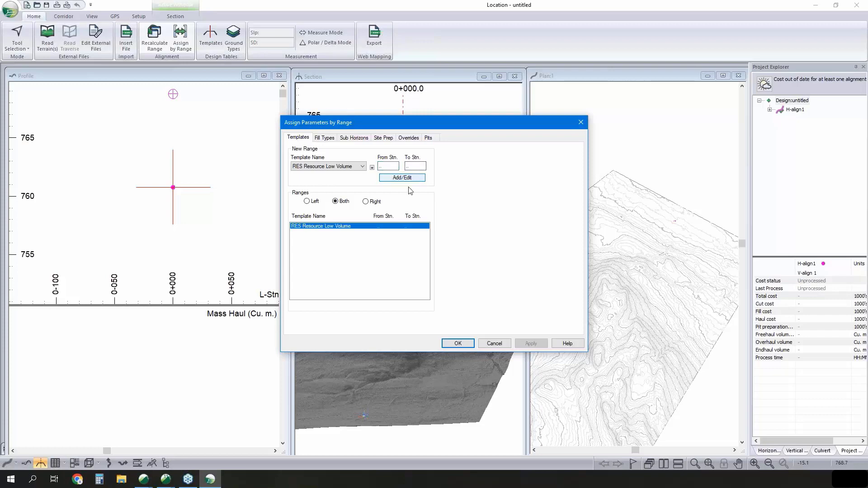
click(458, 343)
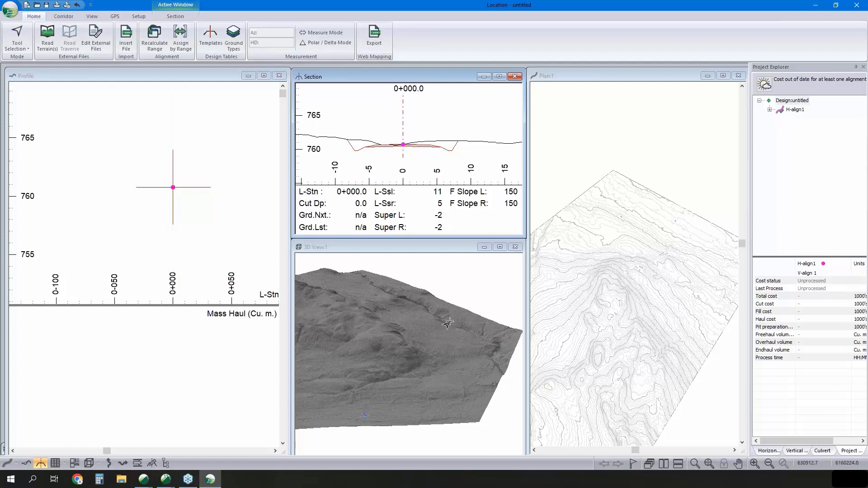
- Activate the Add/Edit IP tool in plan and draw the first tangent west-southwest to about station 0+620.6
scroll(669, 226, up, 3)
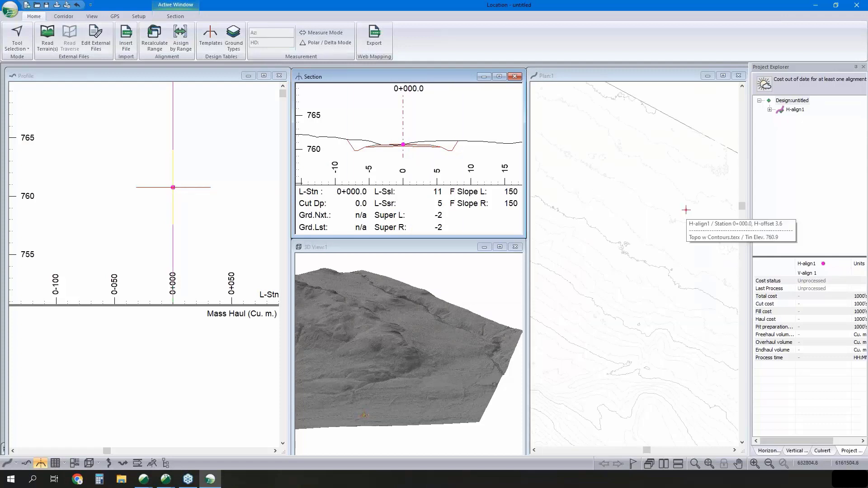
right_click(665, 225)
click(690, 241)
right_click(650, 226)
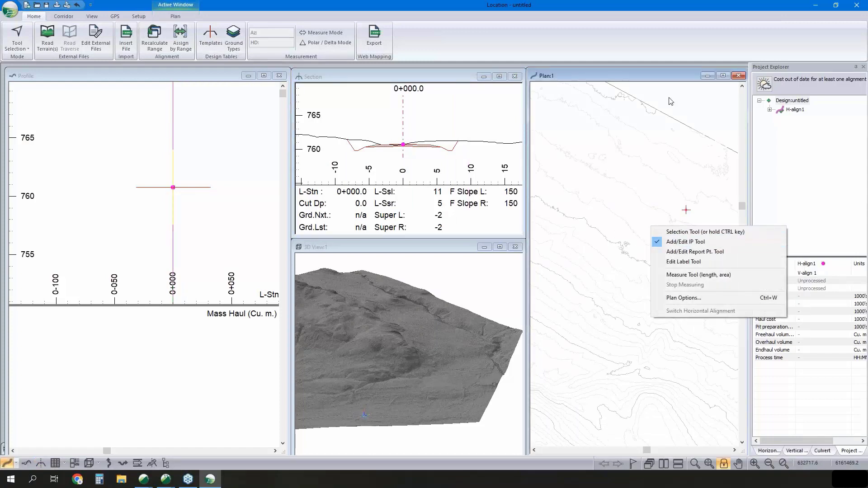
click(684, 242)
scroll(634, 242, down, 2)
scroll(640, 247, down, 2)
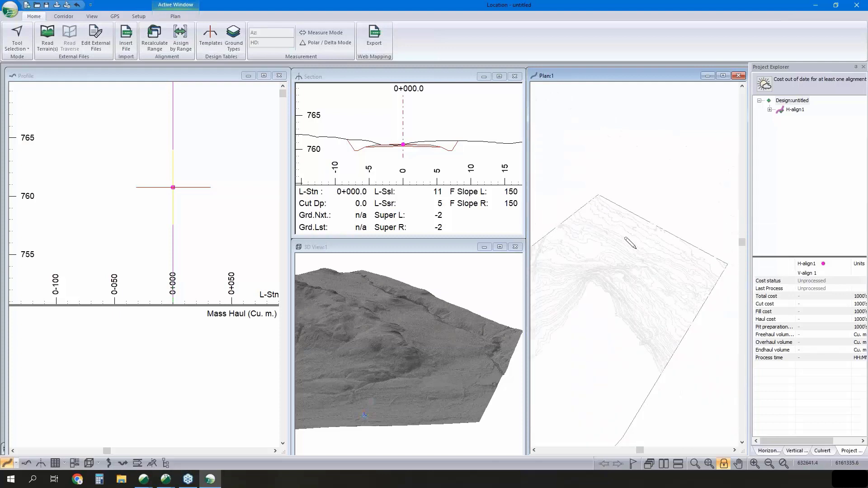
drag(616, 247, 608, 249)
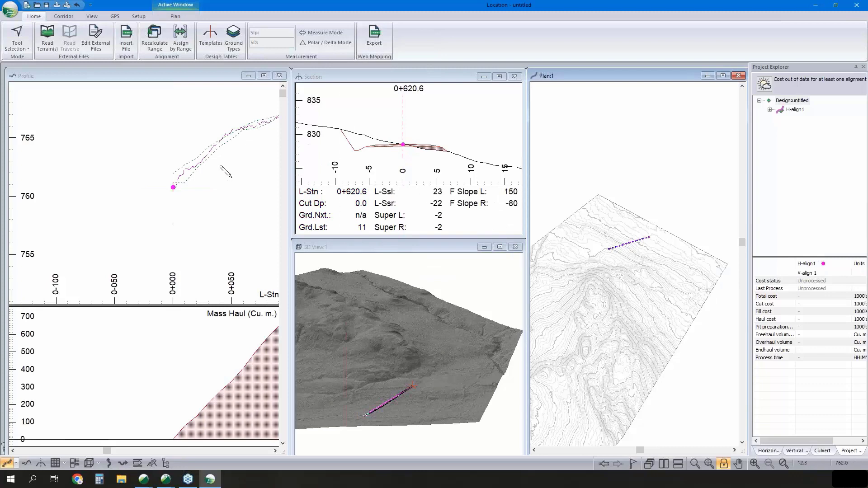
- Examine the new tangent's full ground profile and mass haul with the Selection Tool
middle_drag(200, 190, 127, 203)
scroll(126, 203, down, 2)
scroll(113, 226, down, 3)
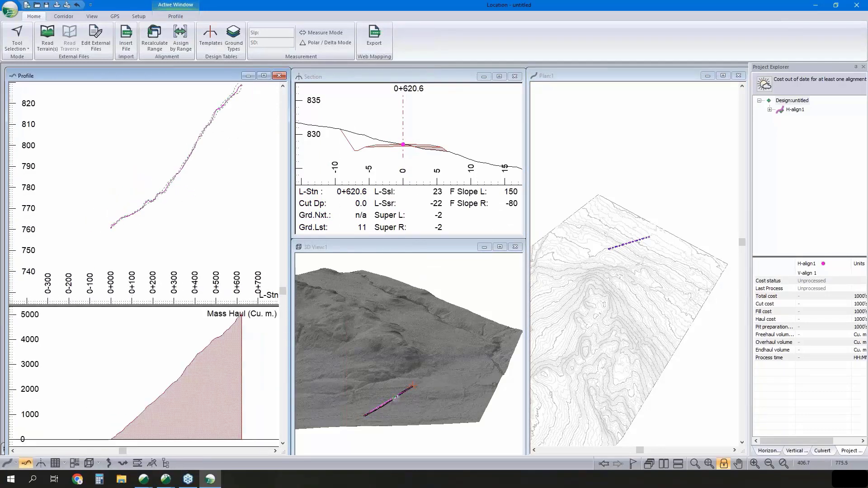
middle_drag(181, 189, 161, 209)
scroll(628, 238, up, 4)
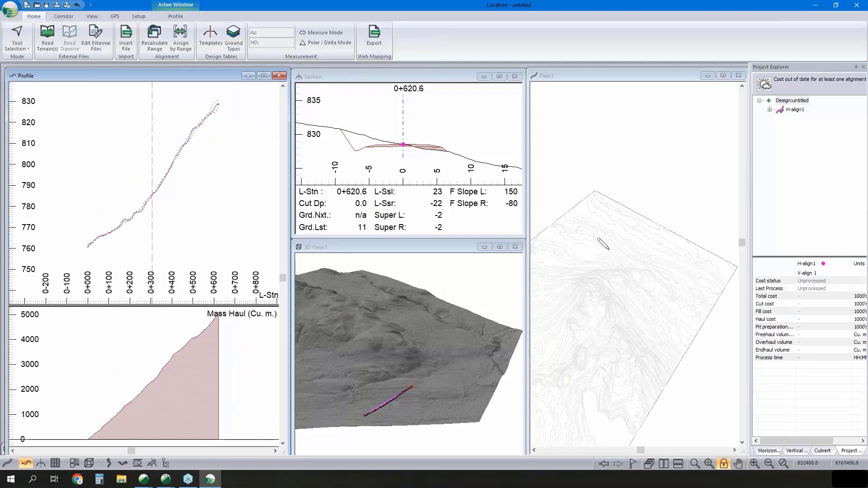
right_click(202, 214)
click(222, 218)
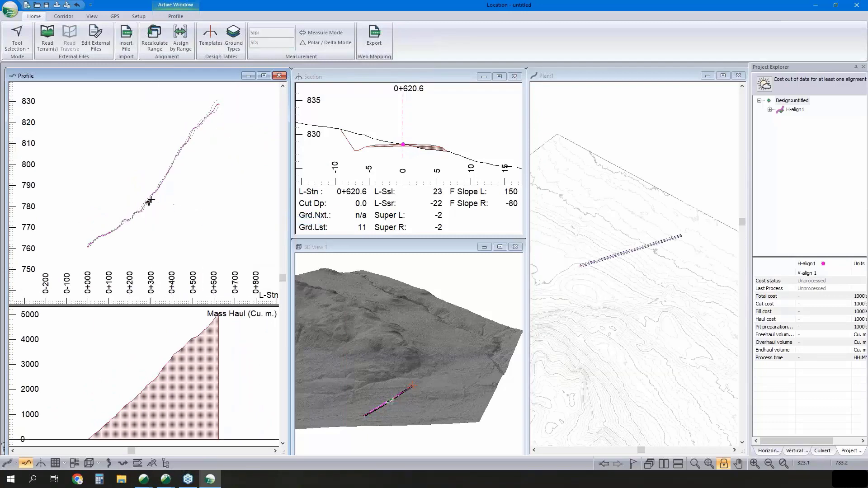
mouse_move(145, 203)
mouse_move(193, 272)
mouse_move(276, 259)
mouse_move(36, 125)
- Add a second tangent southwest in plan and adjust its end IP to about station 0+768.7, accepting the vertical alignment warning
middle_drag(599, 256, 631, 258)
right_click(612, 254)
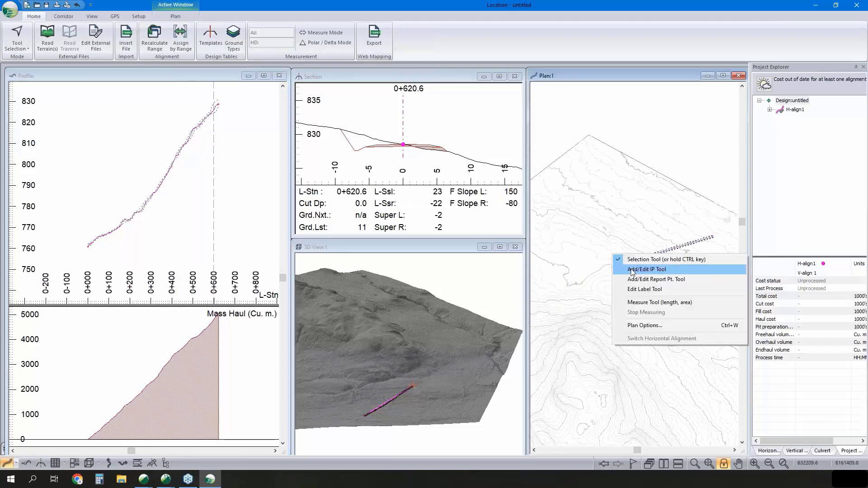
click(646, 269)
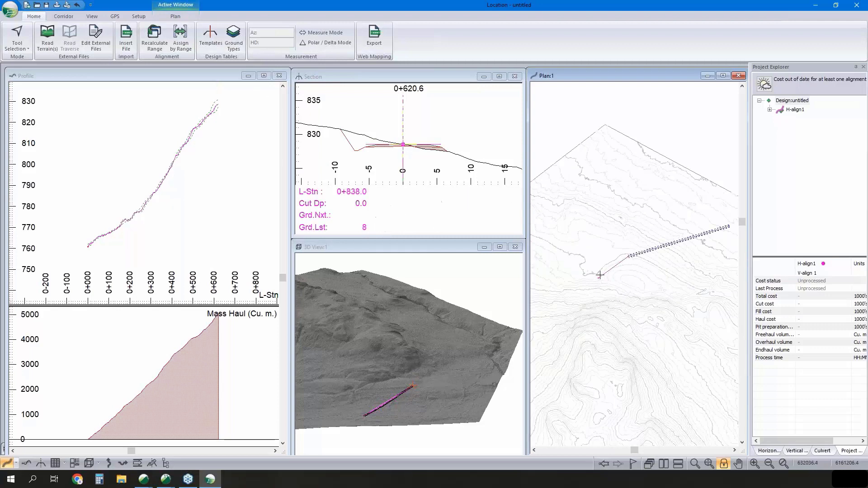
click(603, 275)
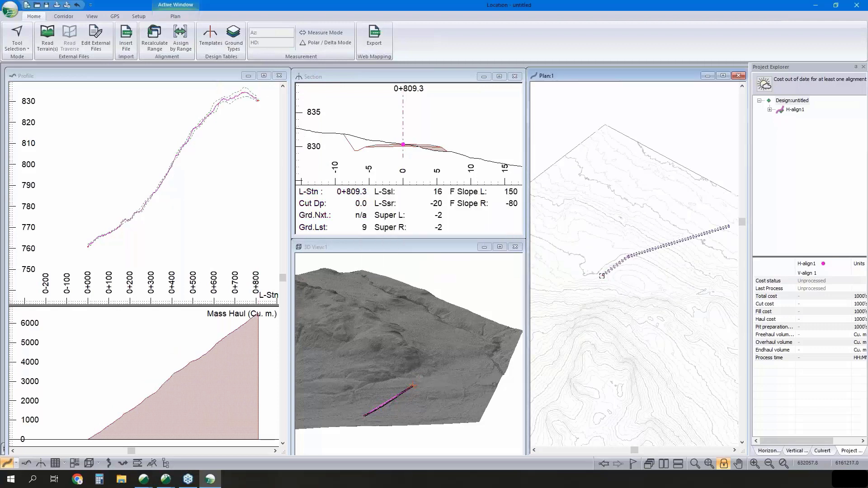
middle_drag(244, 141, 230, 165)
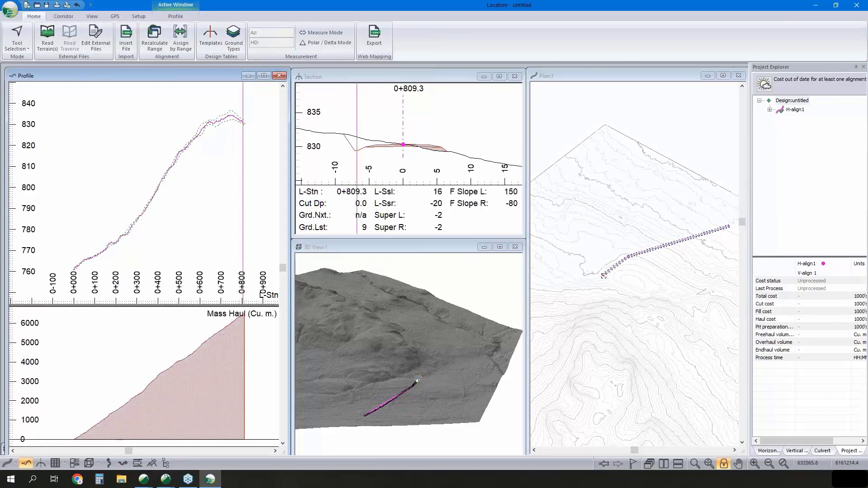
drag(603, 275, 607, 274)
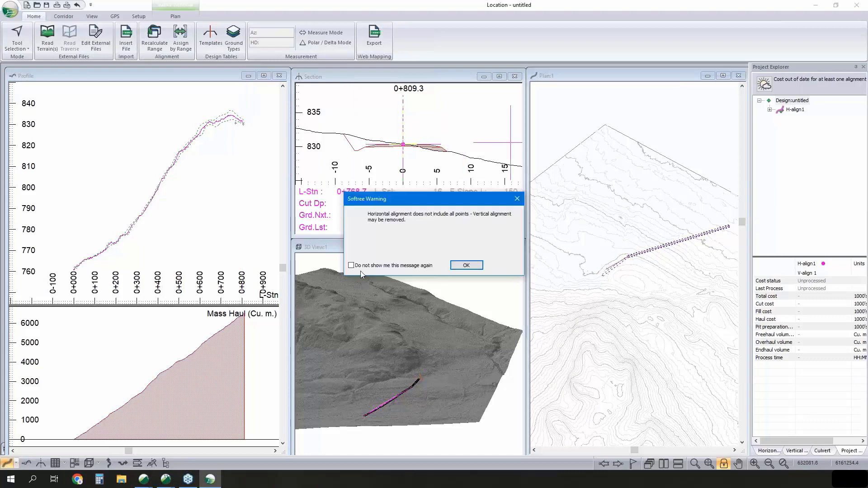
click(465, 265)
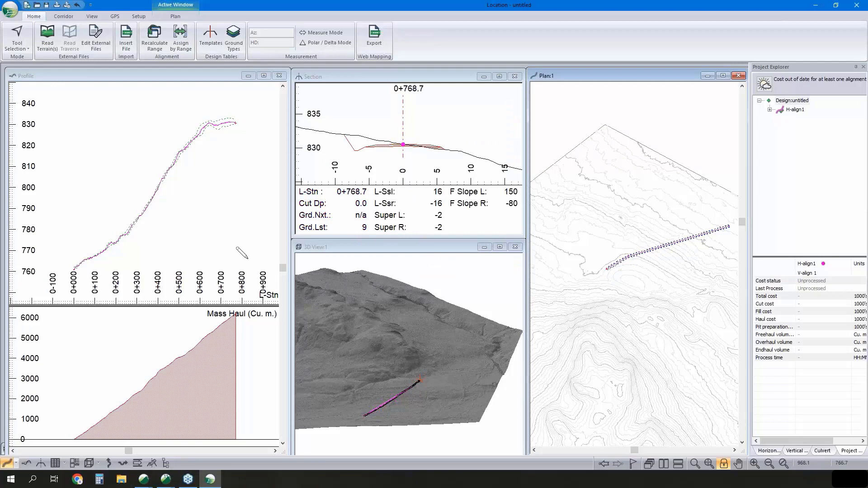
- Place the first vertical IP at about station 0+224.1, elevation 775.7 m, giving a 7% grade from the start
middle_drag(191, 188, 167, 173)
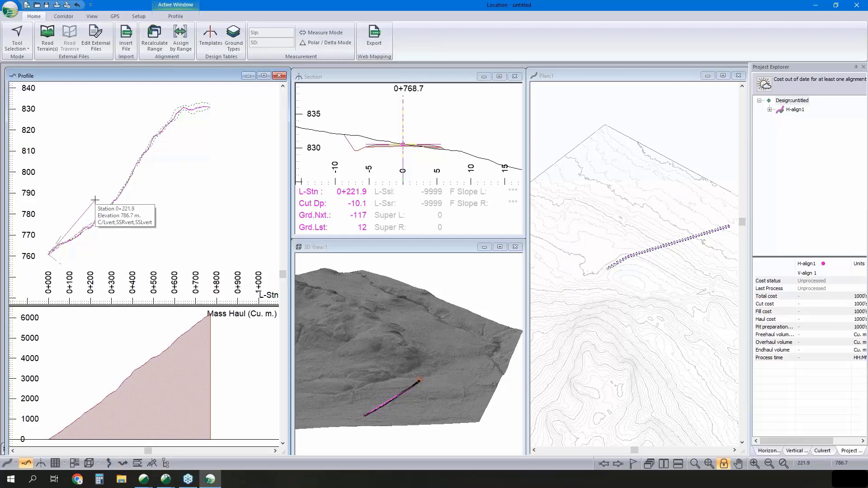
key(Escape)
key(Return)
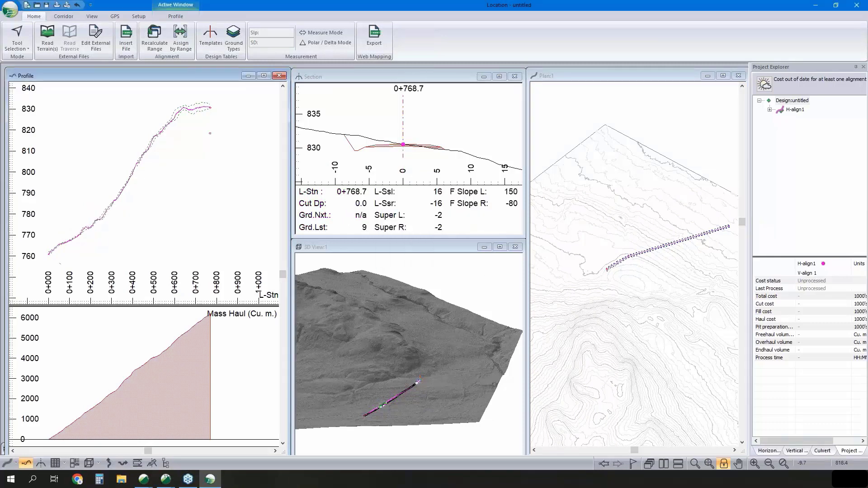
right_click(76, 197)
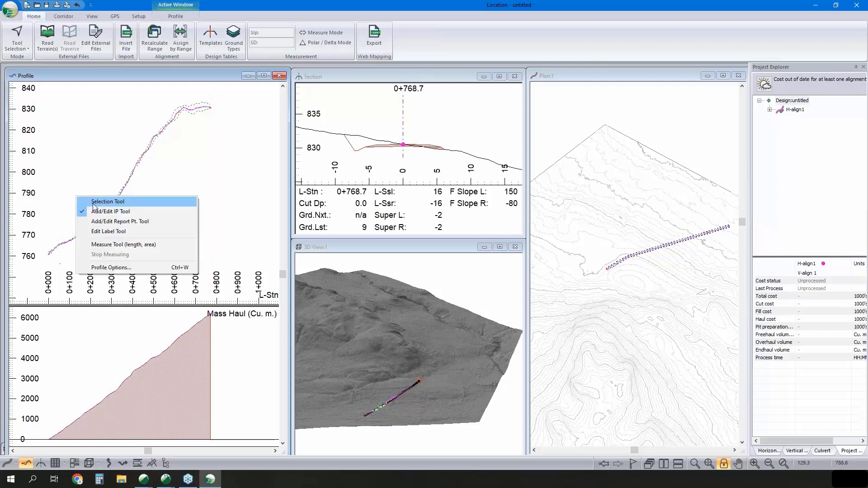
click(126, 79)
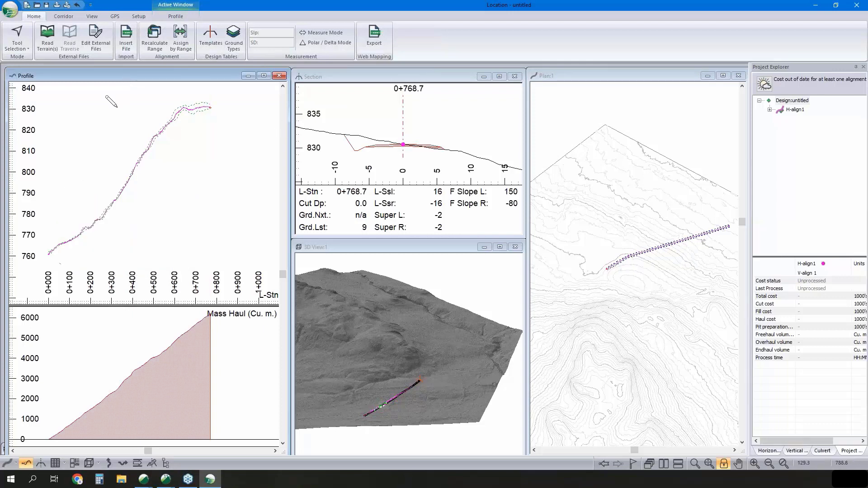
click(95, 222)
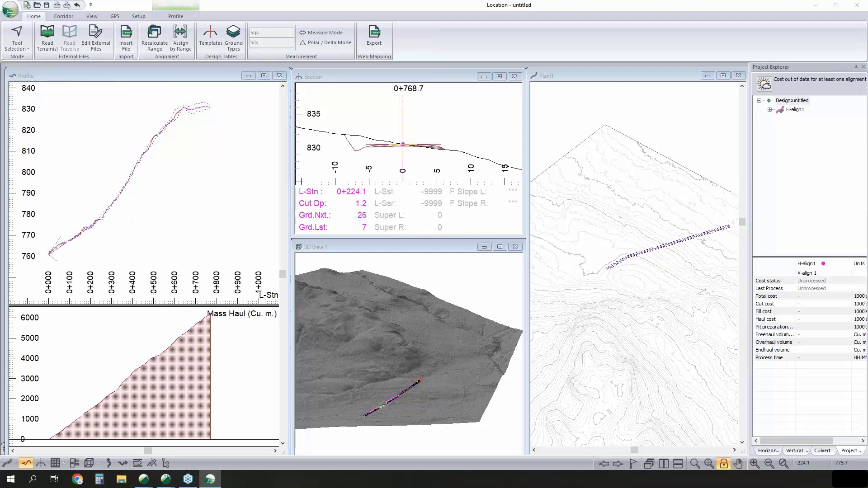
- Examine the graded segment against the ground in profile and view the Profile Window Options without changing them
scroll(61, 228, up, 5)
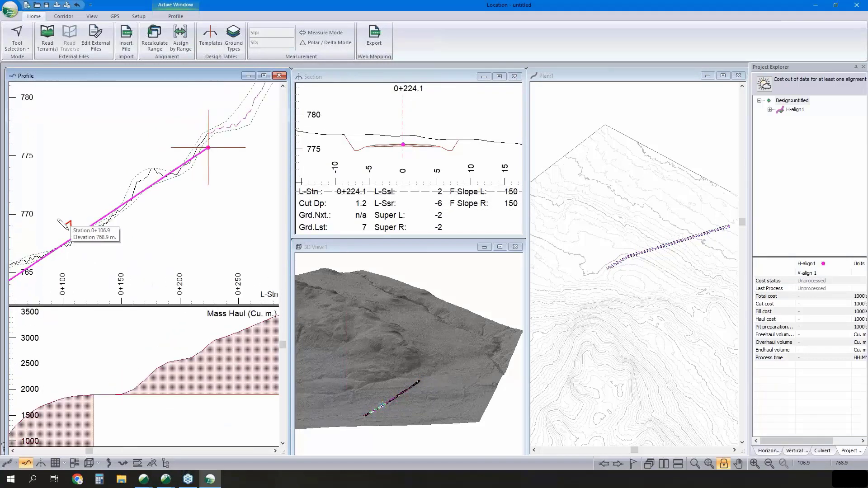
scroll(70, 229, down, 5)
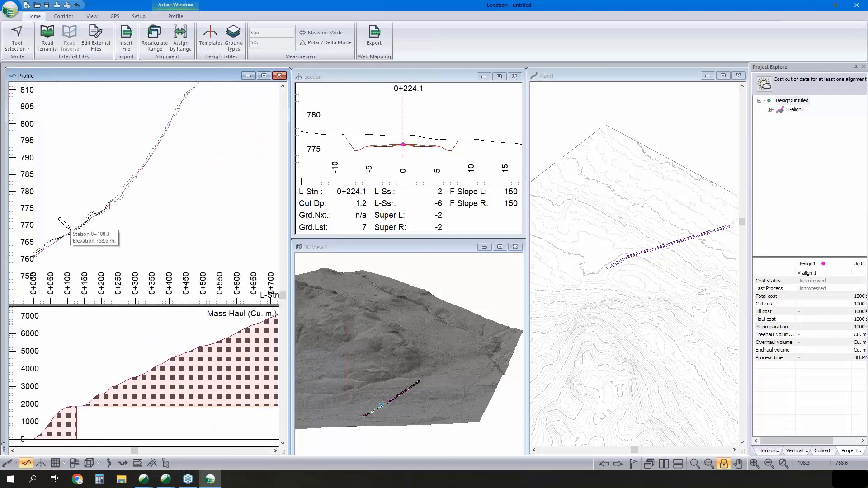
scroll(70, 229, down, 1)
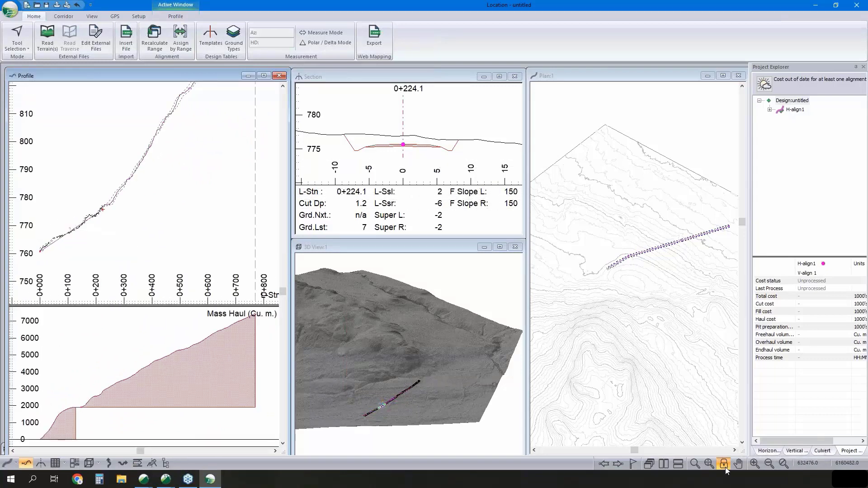
right_click(185, 193)
click(237, 265)
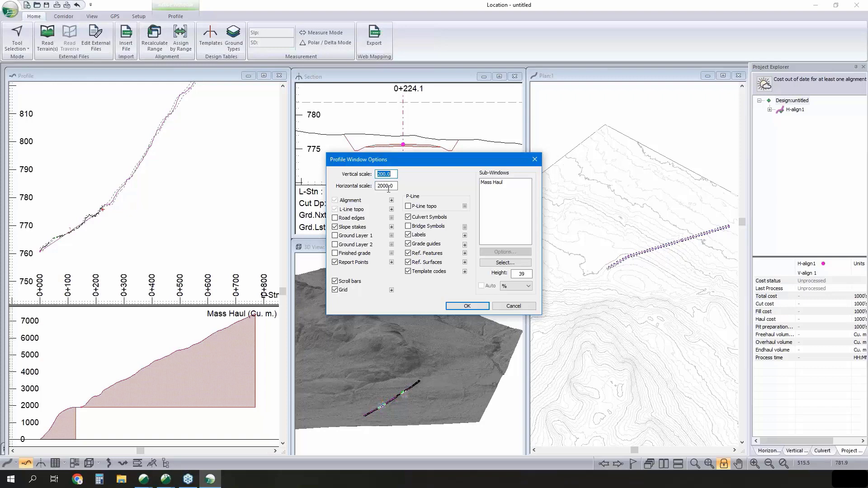
click(513, 306)
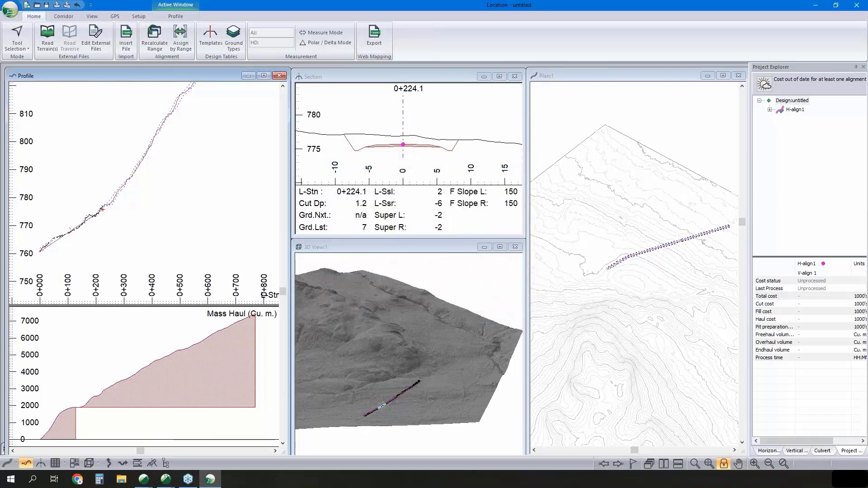
- Turn off the profile window's lock and place a second vertical IP at about station 0+625.4 with a 14% grade
scroll(118, 213, down, 3)
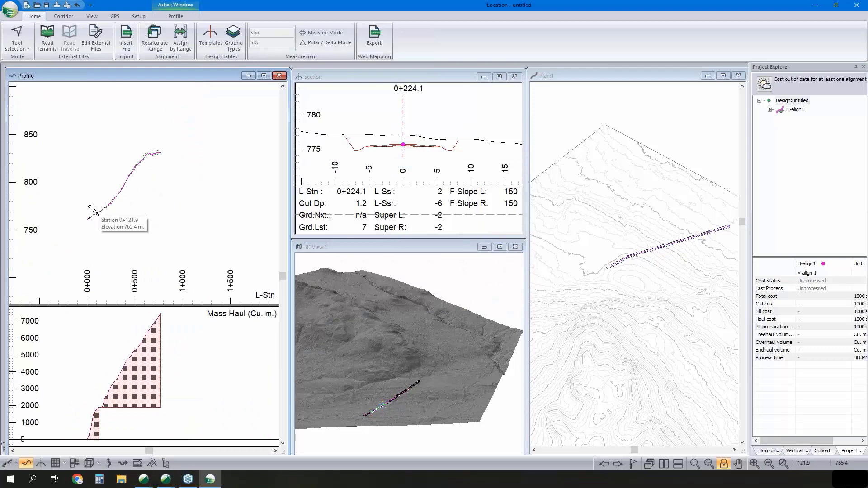
click(723, 465)
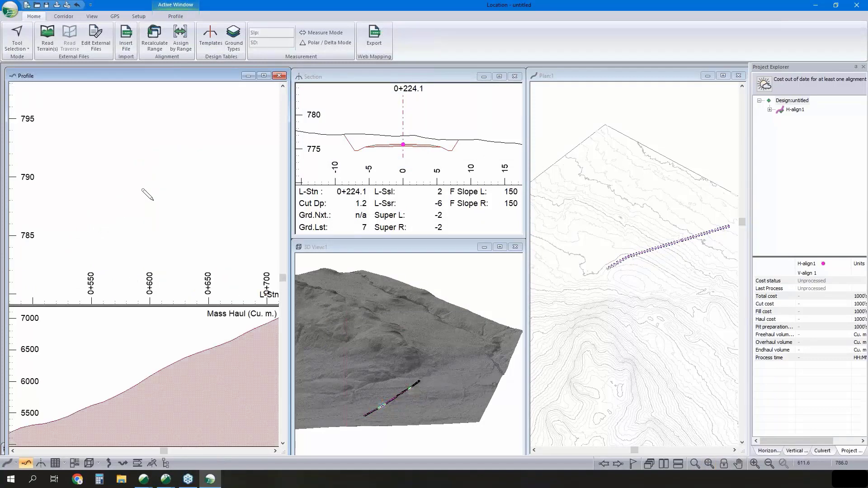
scroll(143, 199, down, 3)
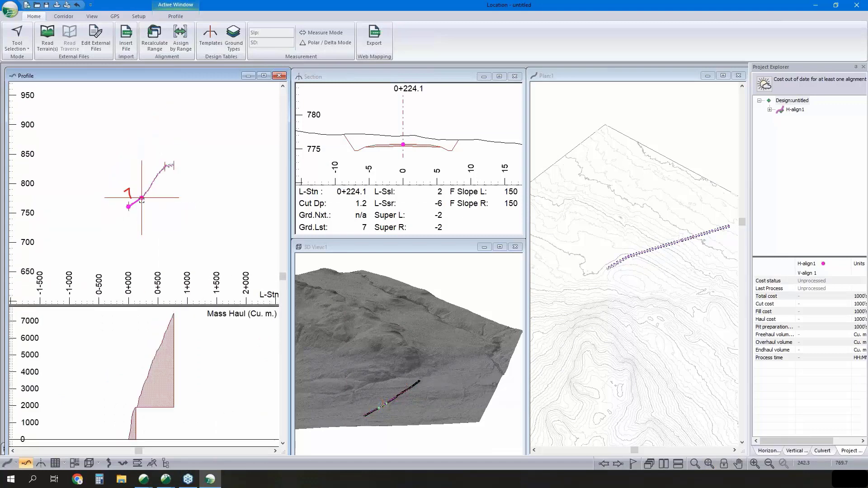
scroll(141, 197, up, 1)
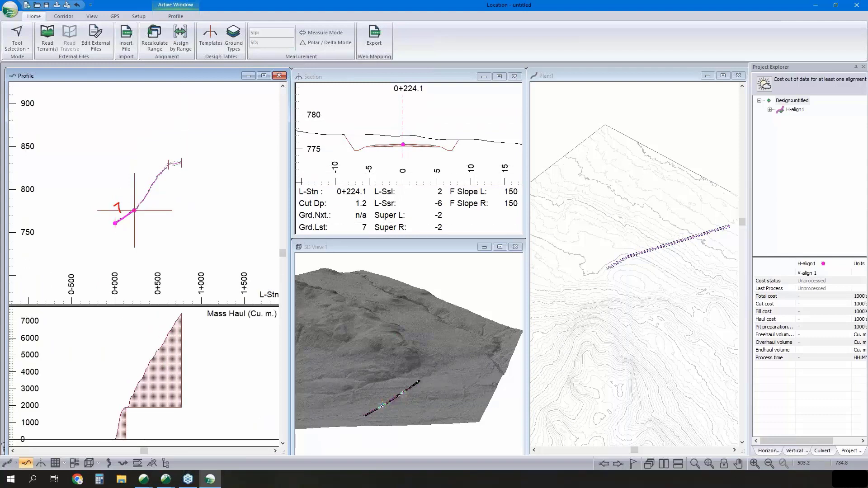
drag(159, 202, 136, 222)
click(147, 183)
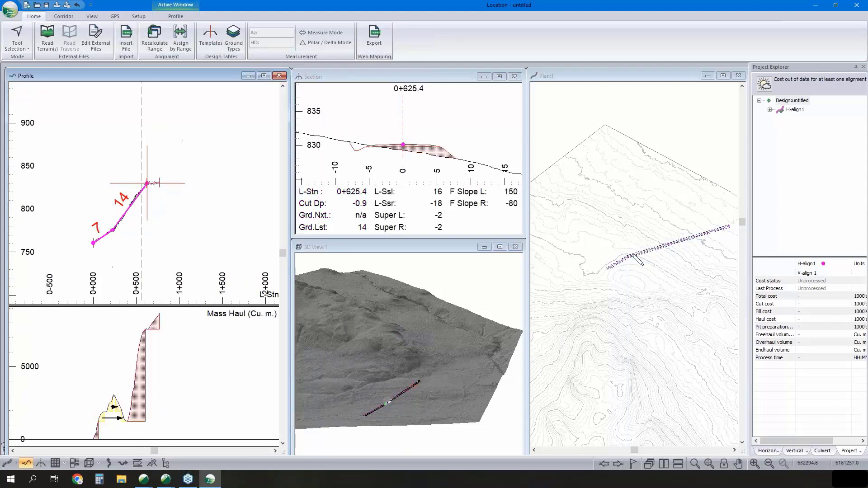
- Move the alignment's end IP in plan further south to about station 0+767.7, accepting the vertical alignment warning
mouse_move(629, 246)
drag(608, 269, 612, 274)
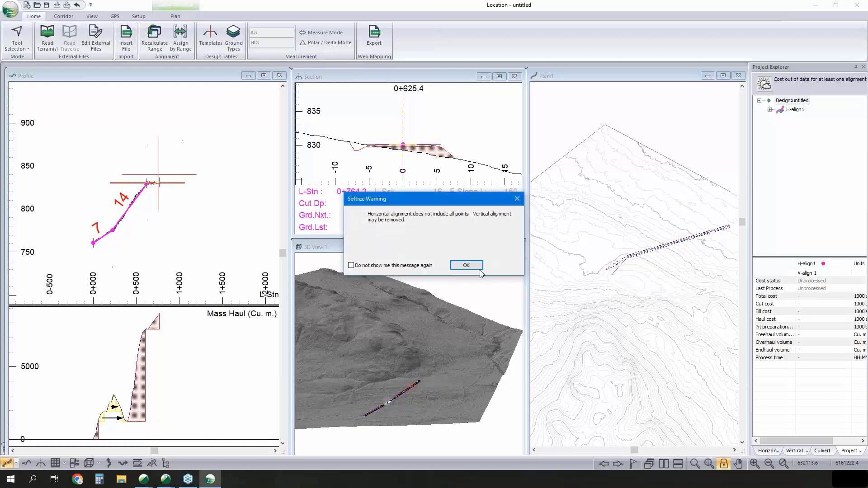
click(466, 266)
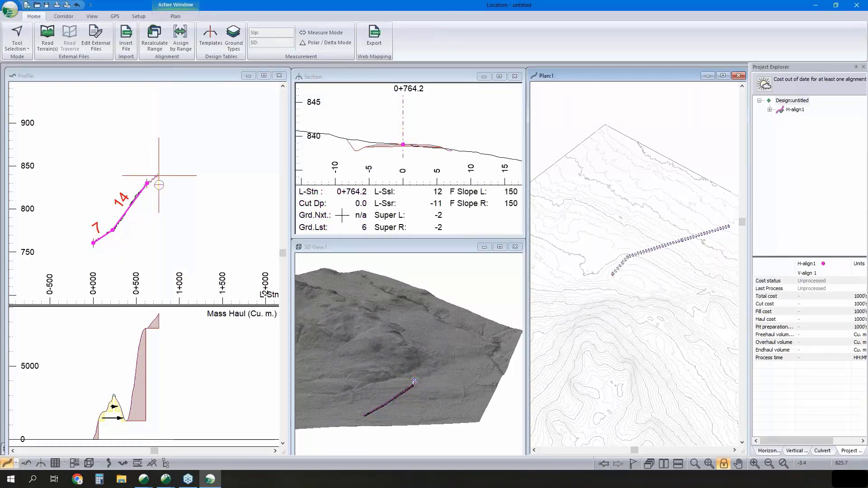
click(613, 276)
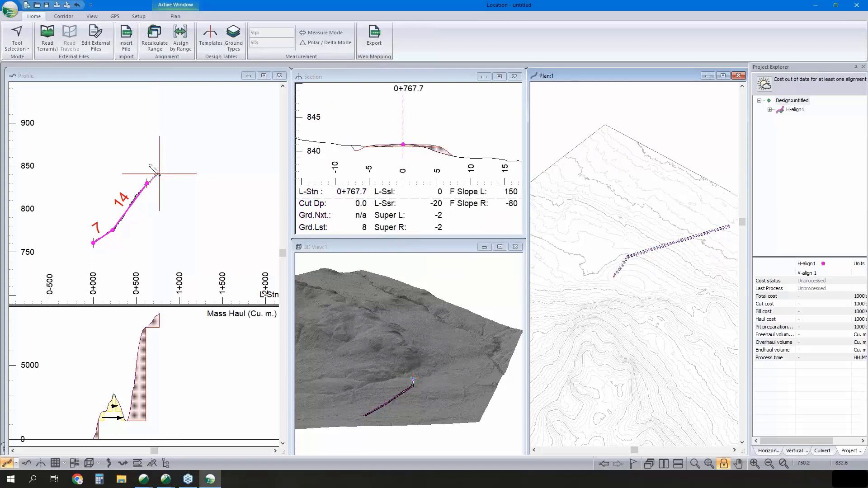
- Lengthen the last tangent in plan to about station 0+804.9 and add another tangent southwest to about station 1+093.4
middle_drag(626, 272, 634, 267)
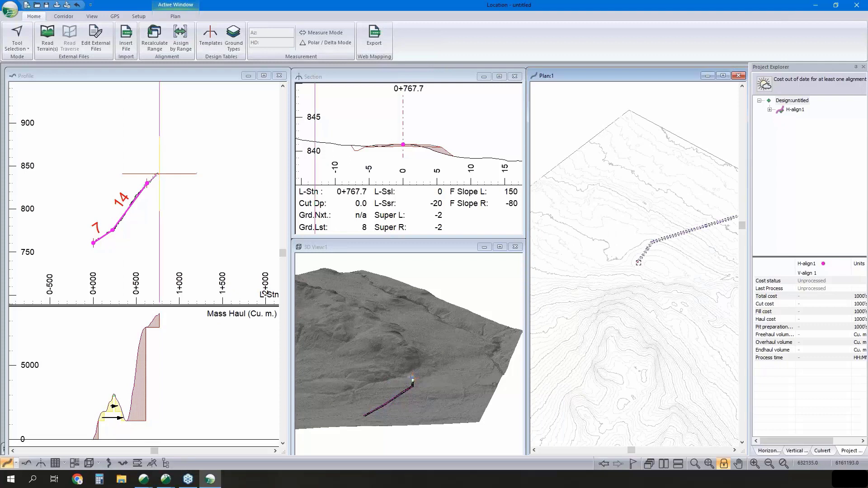
click(162, 177)
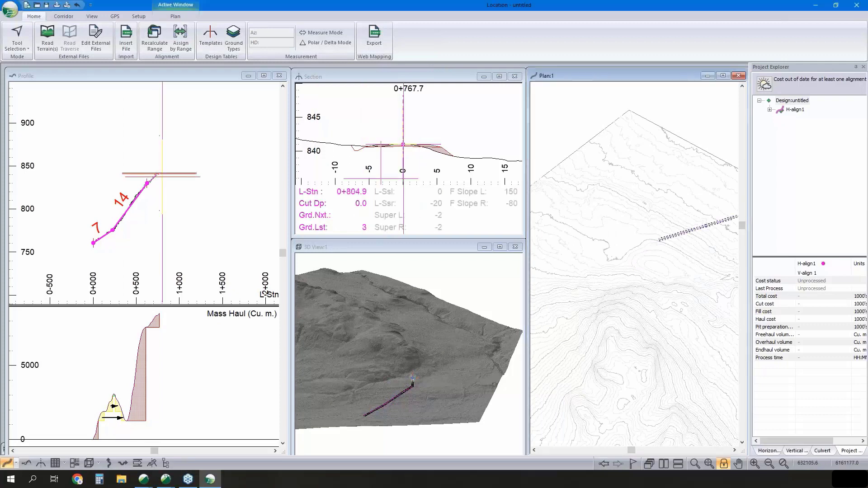
drag(624, 278, 591, 291)
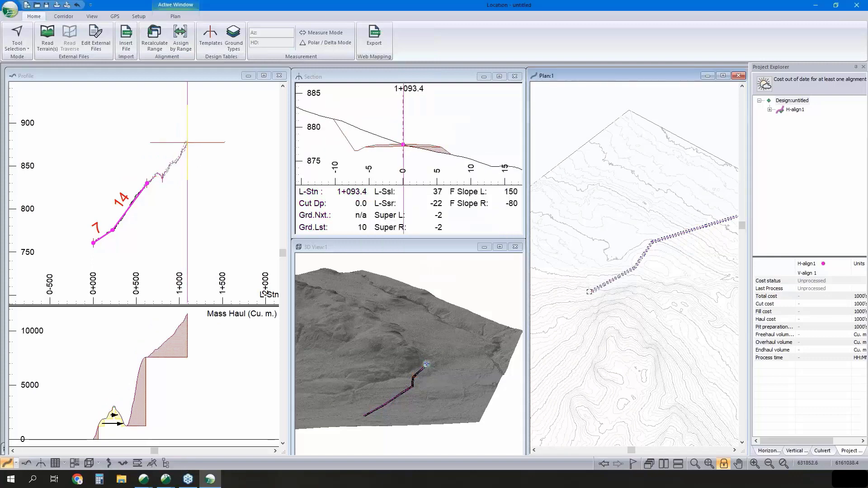
middle_drag(574, 300, 603, 284)
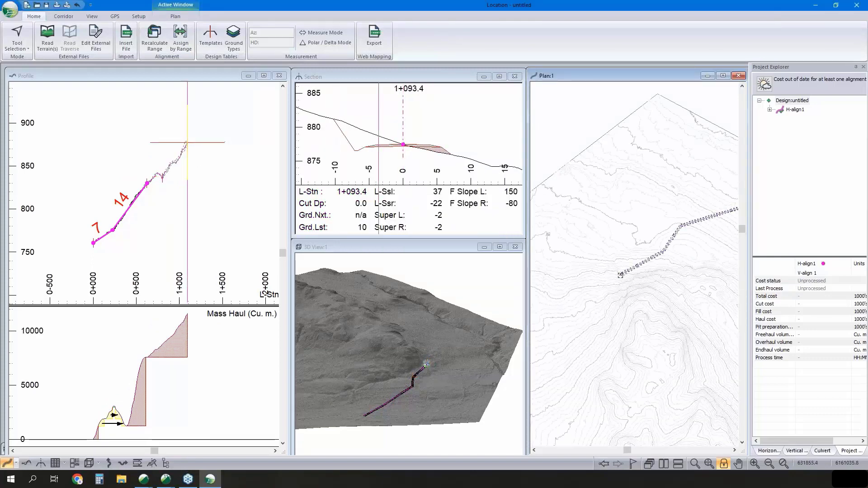
- Lengthen the last tangent in plan to about station 1+382.5 and add a more southerly tangent to about station 1+627.8
drag(621, 275, 587, 291)
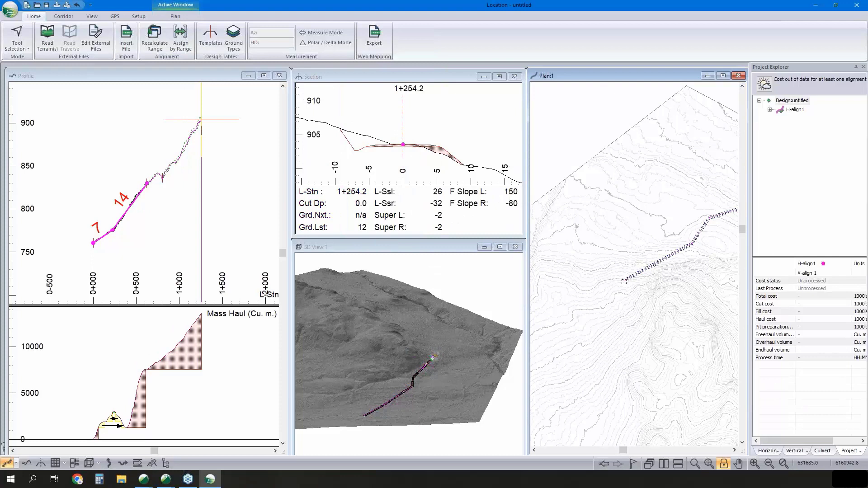
drag(626, 279, 606, 288)
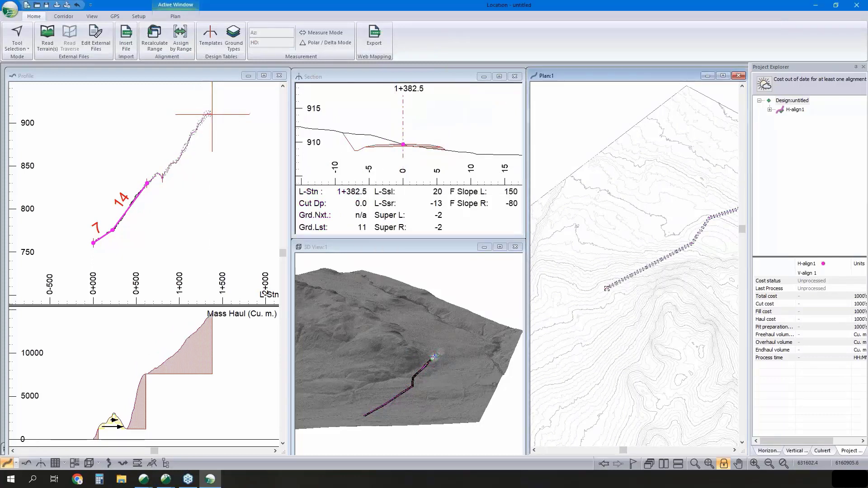
drag(602, 301, 600, 305)
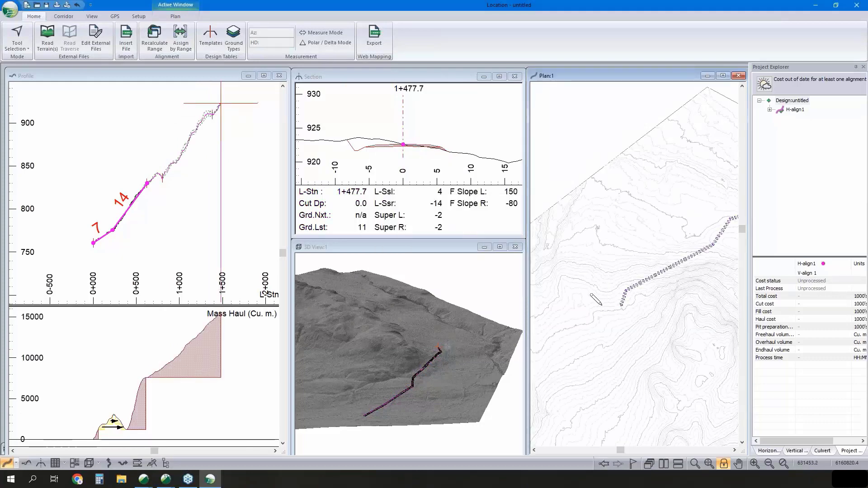
drag(596, 302, 609, 329)
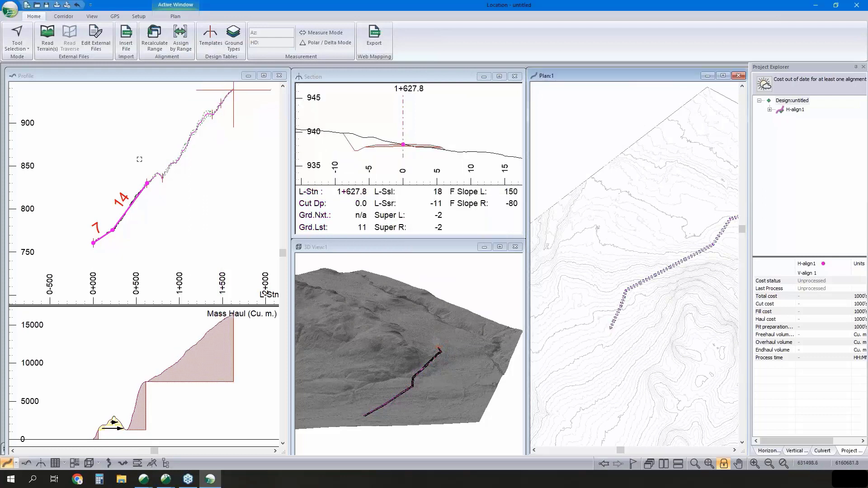
- Place vertical IPs in profile at about stations 0+934.8 and 1+312.1, giving grades of 7% and 15%
drag(176, 143, 175, 163)
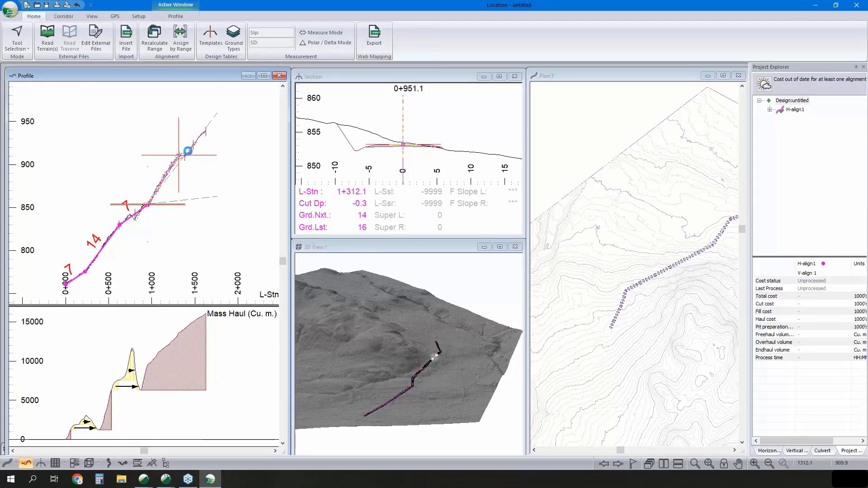
click(188, 149)
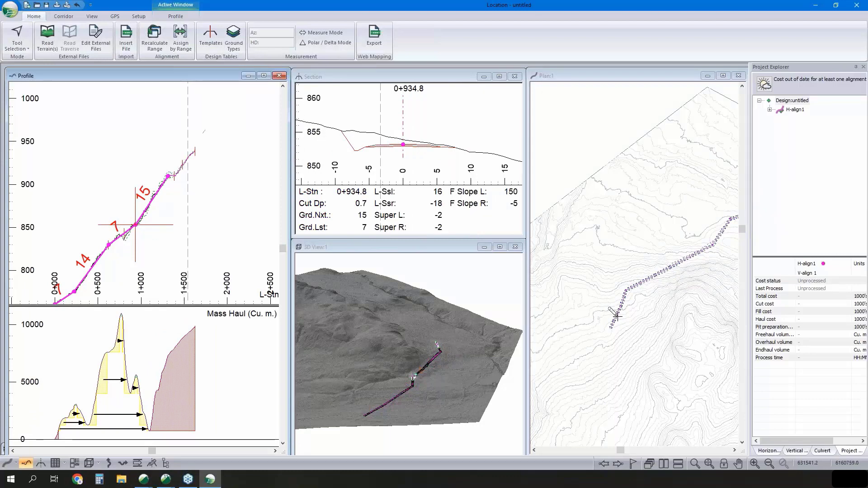
- Extend the alignment southwest in plan to about station 2+196.1, accepting the vertical alignment warning, and add a southeast tangent to about station 2+493.5
middle_drag(615, 316, 635, 294)
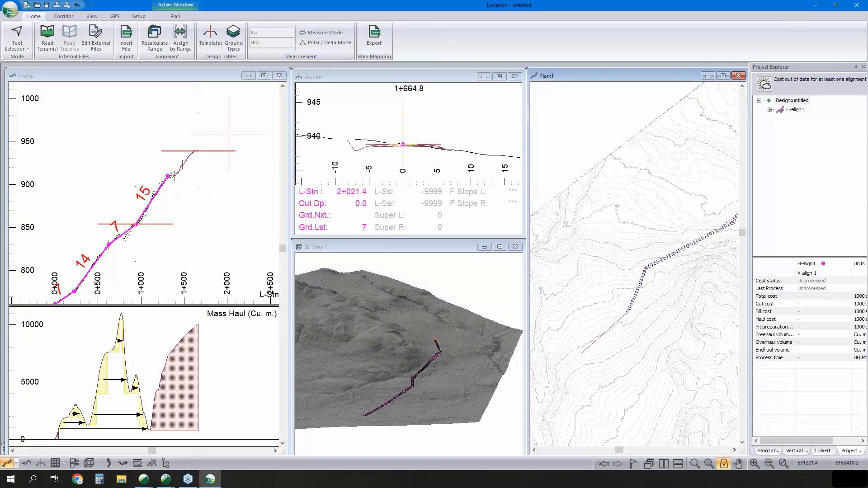
click(582, 351)
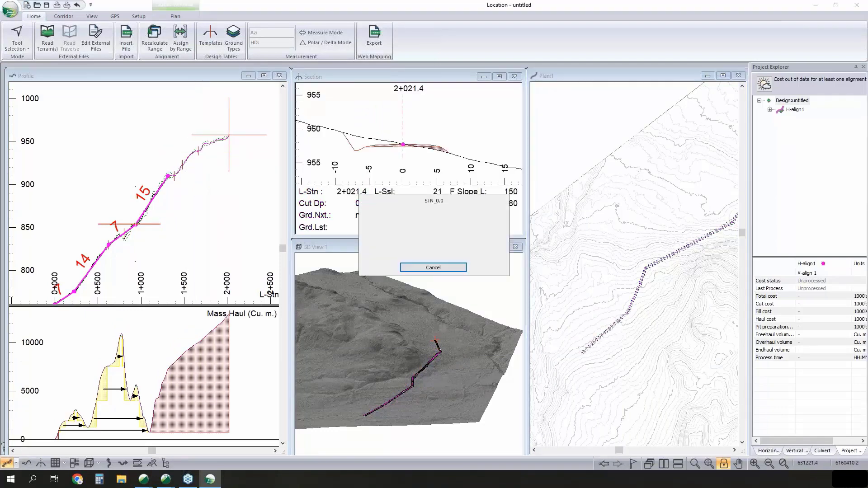
click(601, 354)
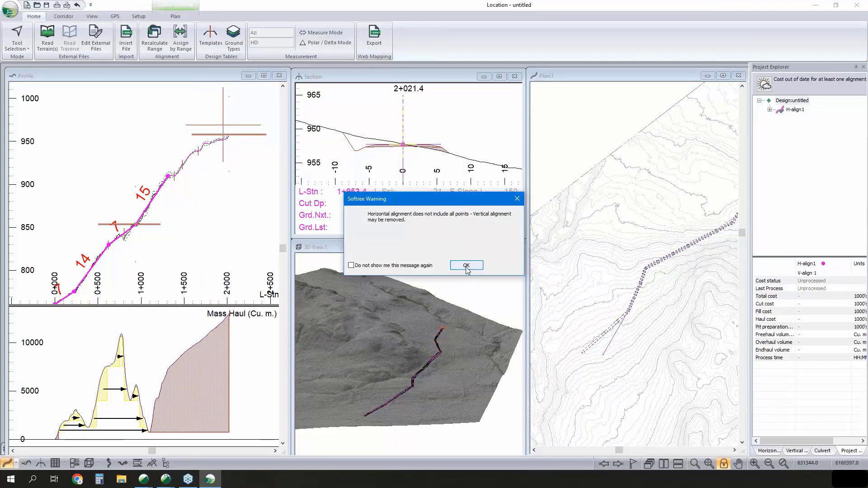
key(Return)
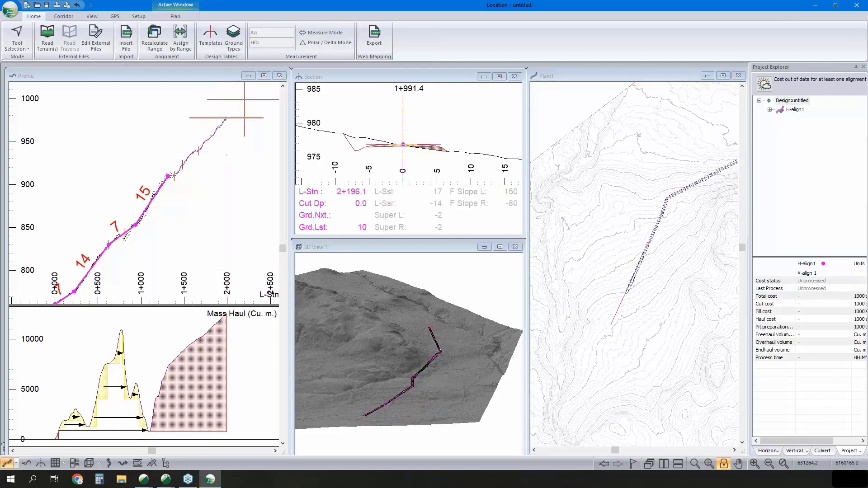
middle_drag(605, 326, 603, 313)
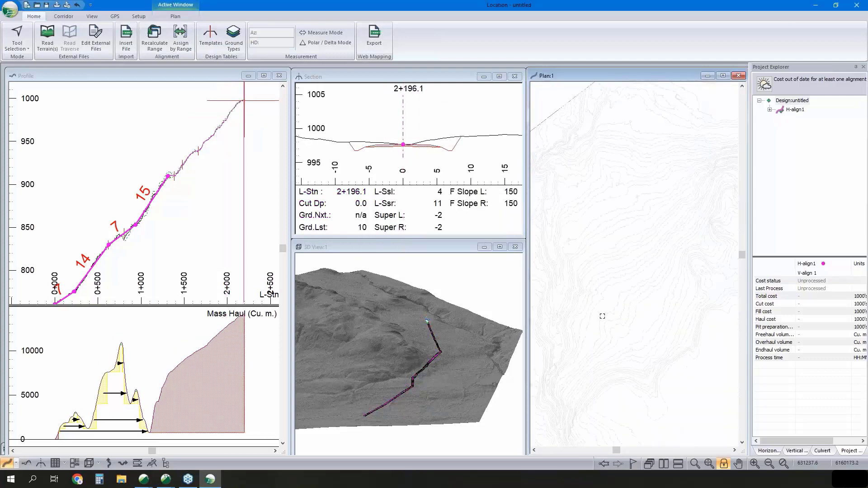
drag(605, 328, 627, 341)
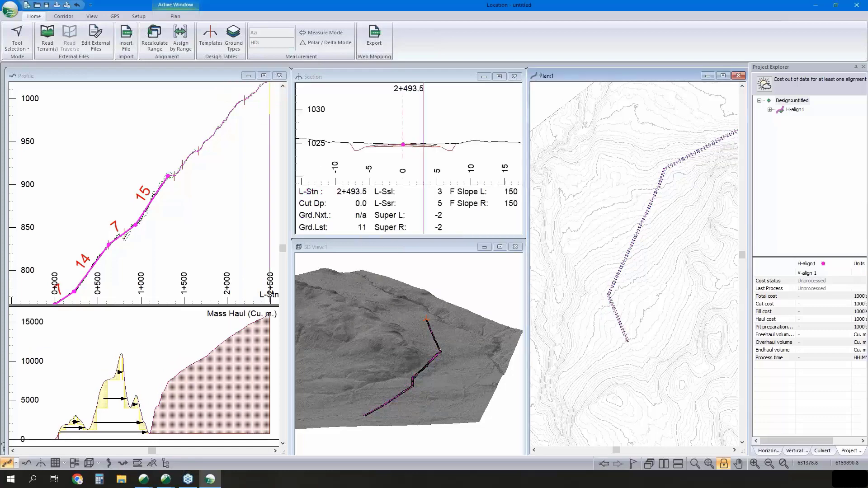
- Continue the alignment in plan east to about station 2+827.0 and northeast to about station 3+230.0, suppressing further section-points warnings
middle_drag(268, 145, 229, 197)
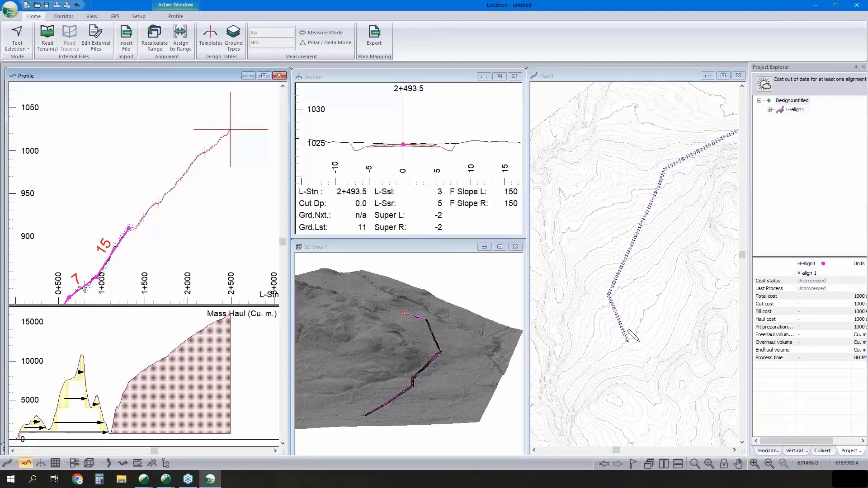
mouse_move(608, 316)
middle_down()
mouse_move(581, 305)
mouse_move(594, 240)
middle_up()
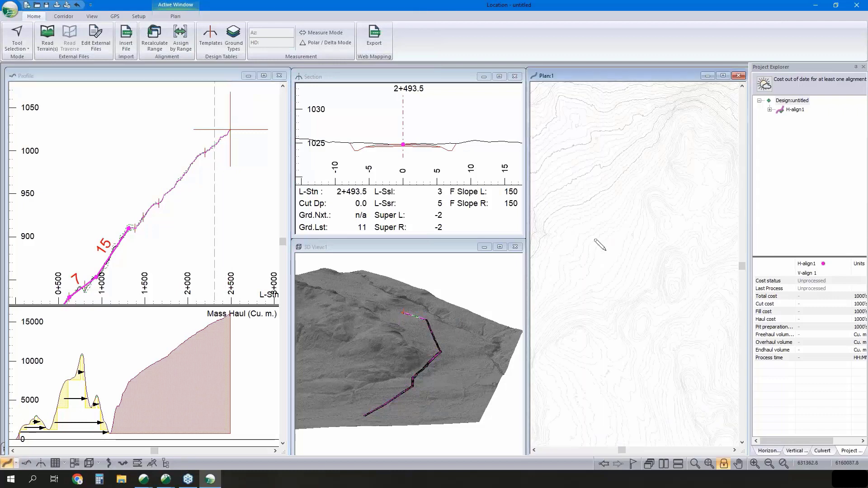
scroll(682, 329, up, 2)
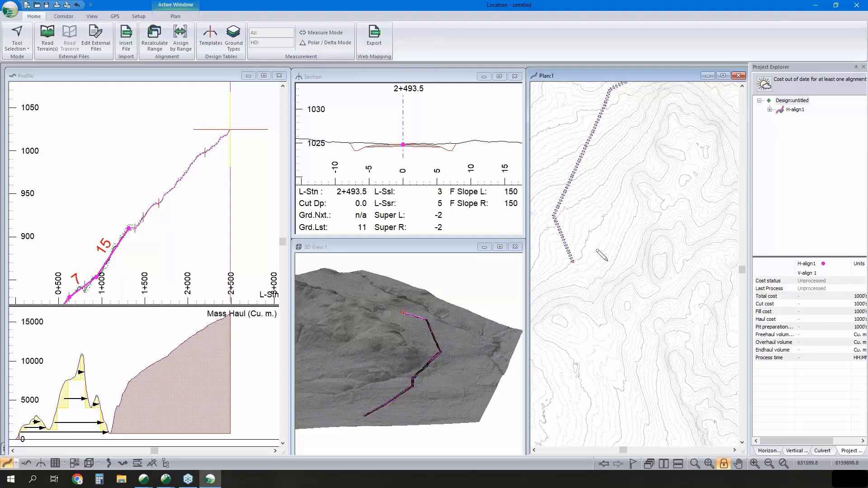
middle_drag(435, 340, 407, 319)
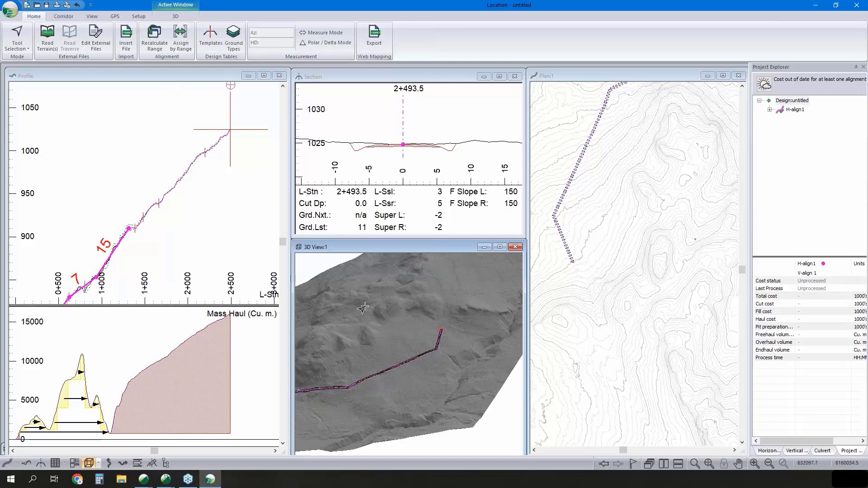
click(602, 251)
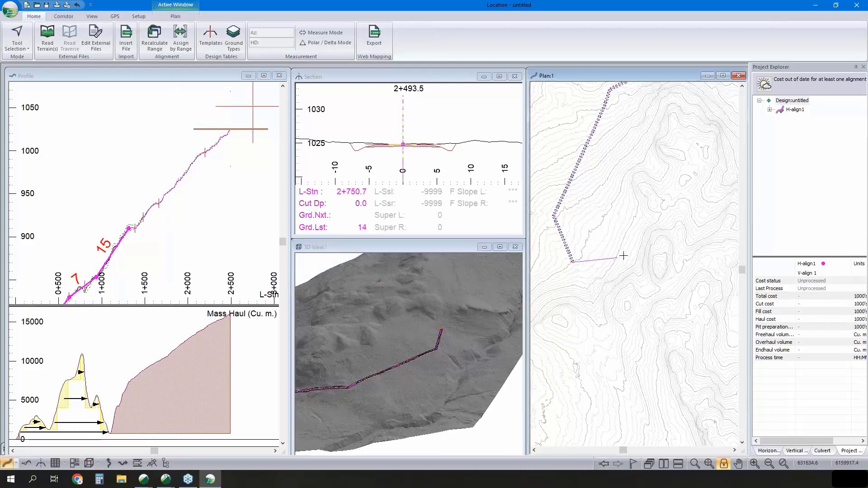
double_click(629, 254)
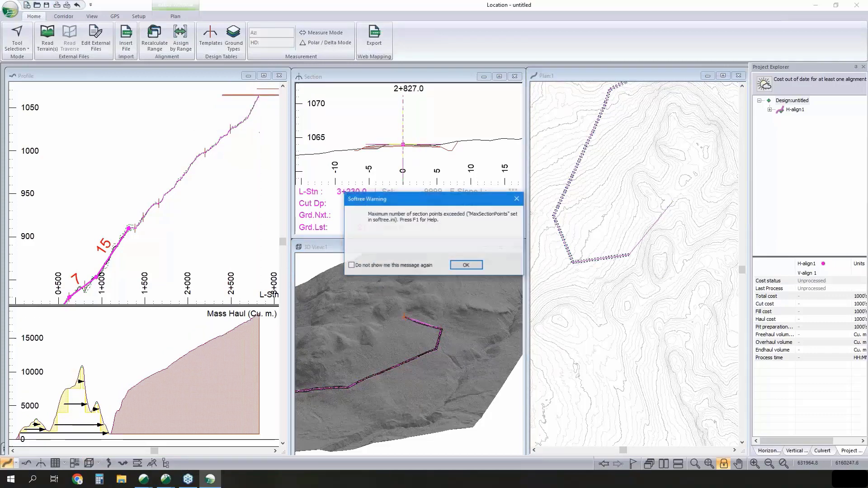
click(413, 265)
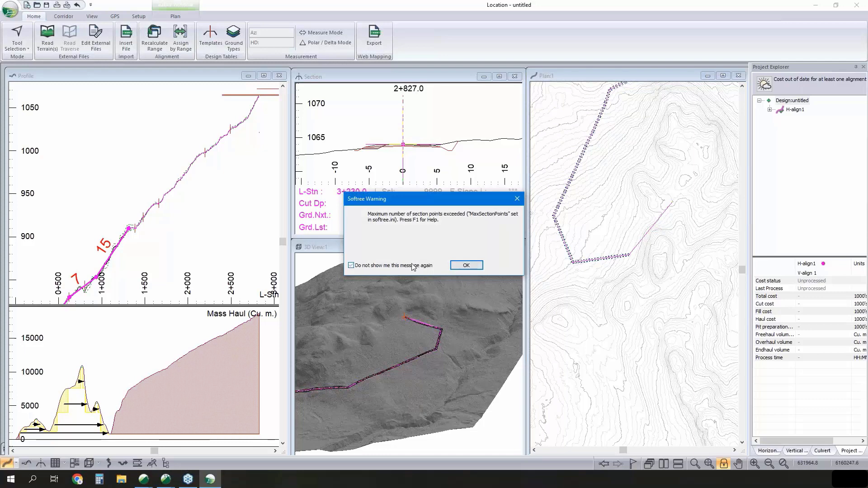
click(466, 266)
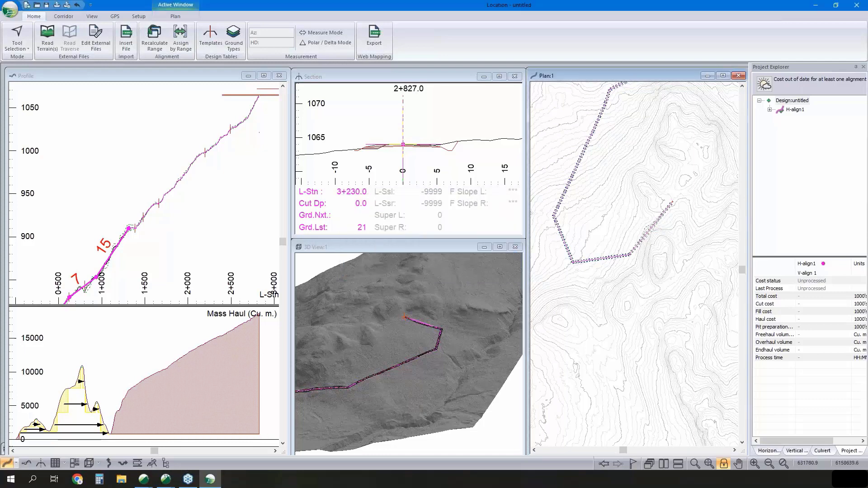
- Place vertical IPs in profile at about stations 2+500 and 3+044.6, each at a 10% grade
scroll(106, 249, down, 1)
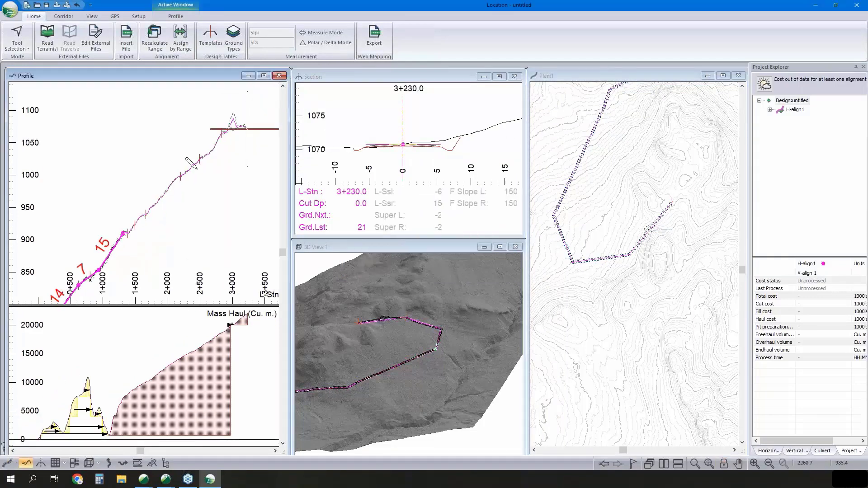
click(200, 156)
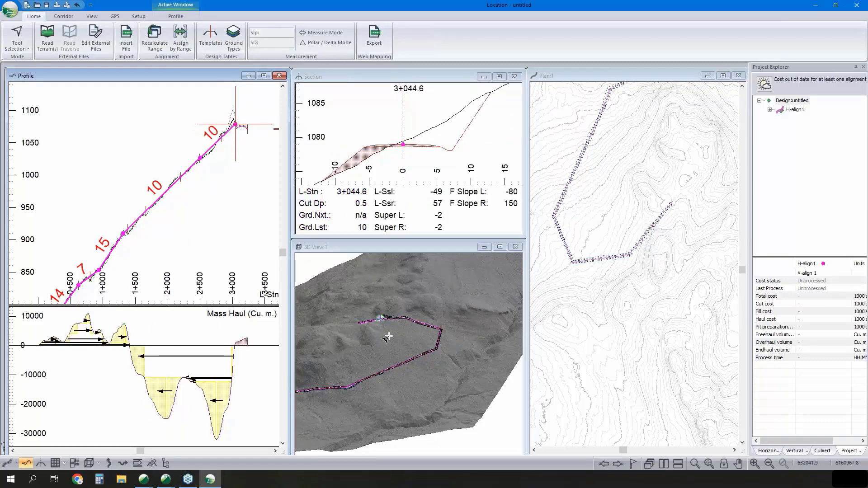
middle_drag(256, 212, 246, 221)
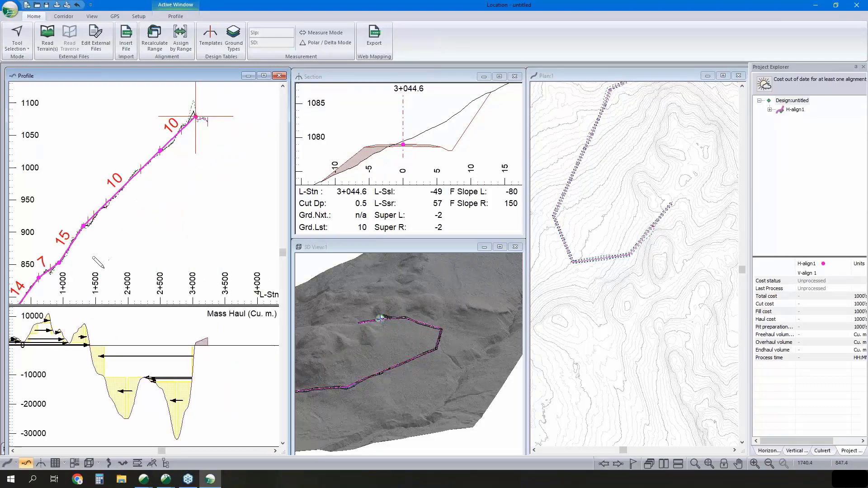
- Add tangents southeast and east in plan to about station 3+677.9, shifting the IP at the sharp bend to about station 3+253.0
middle_drag(685, 197, 642, 199)
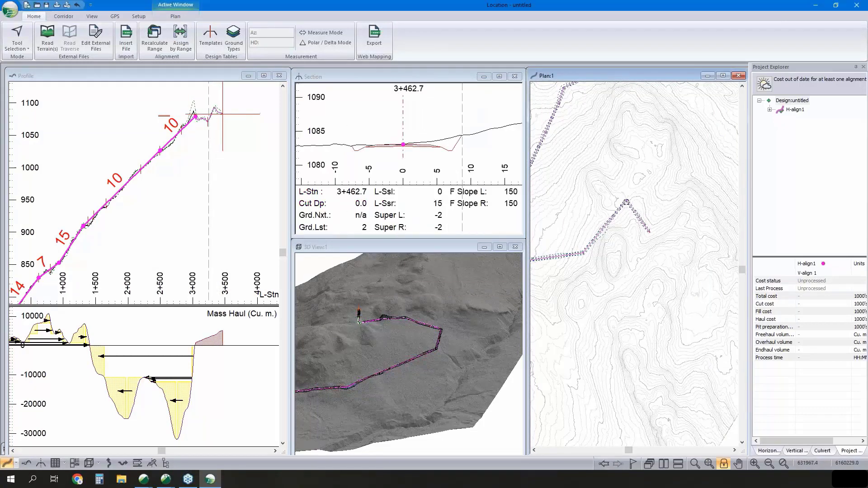
drag(626, 200, 631, 200)
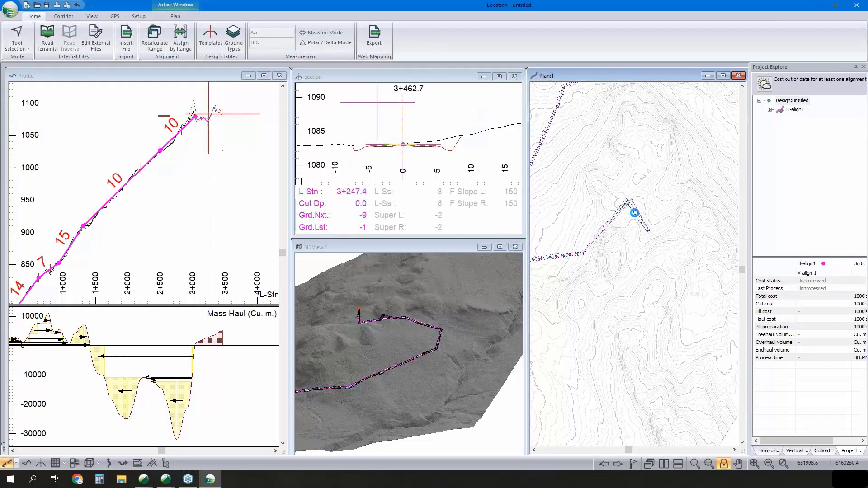
click(682, 223)
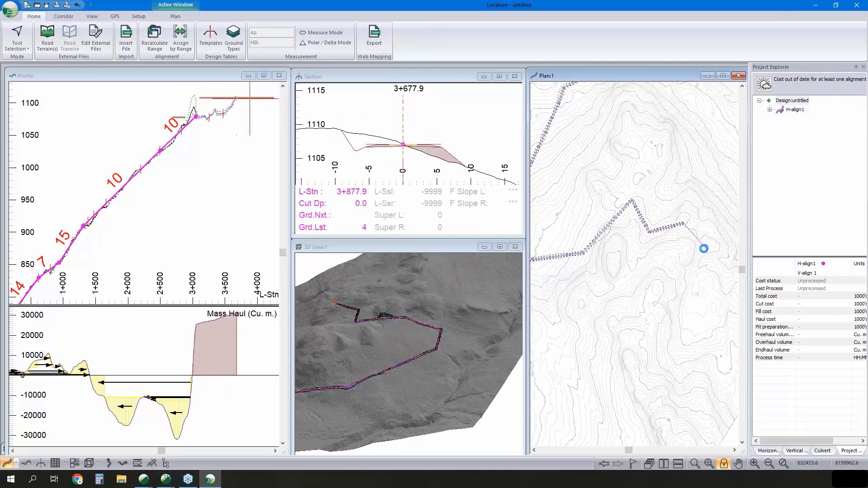
- Loop the alignment back west in plan with IPs at about stations 3+877.9, 4+045.5 and 4+231.4, continuing southwest and southeast to about station 4+787.9
click(704, 248)
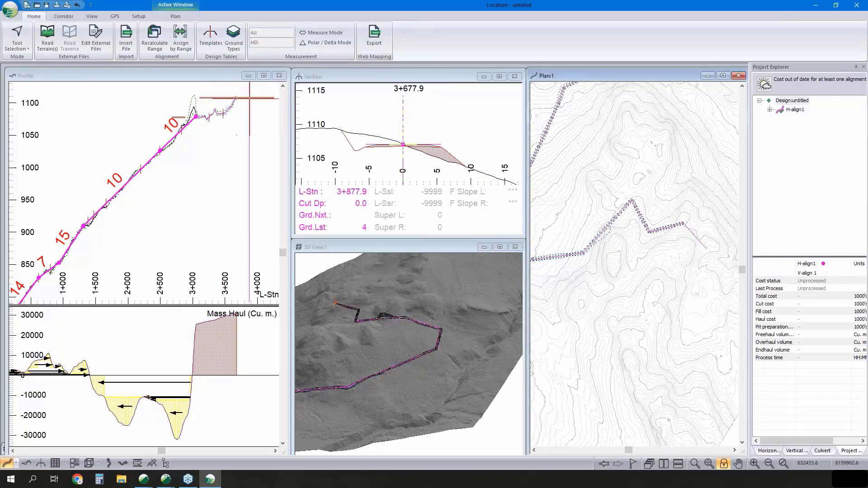
click(683, 270)
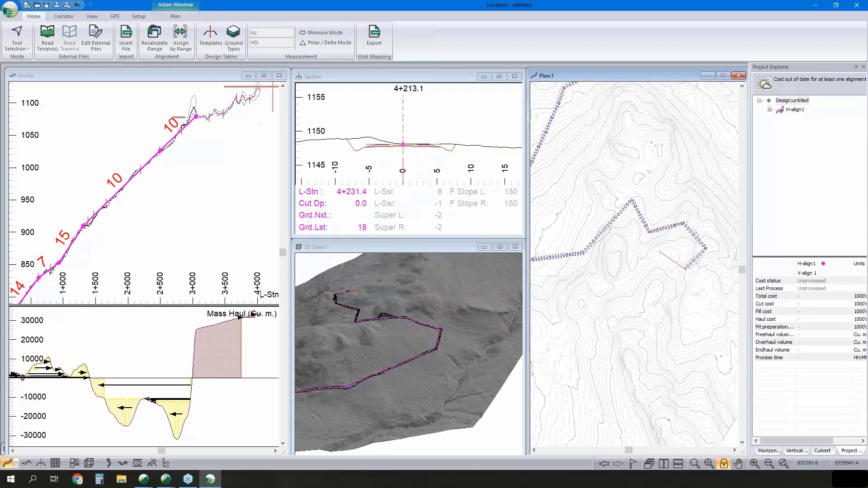
click(660, 251)
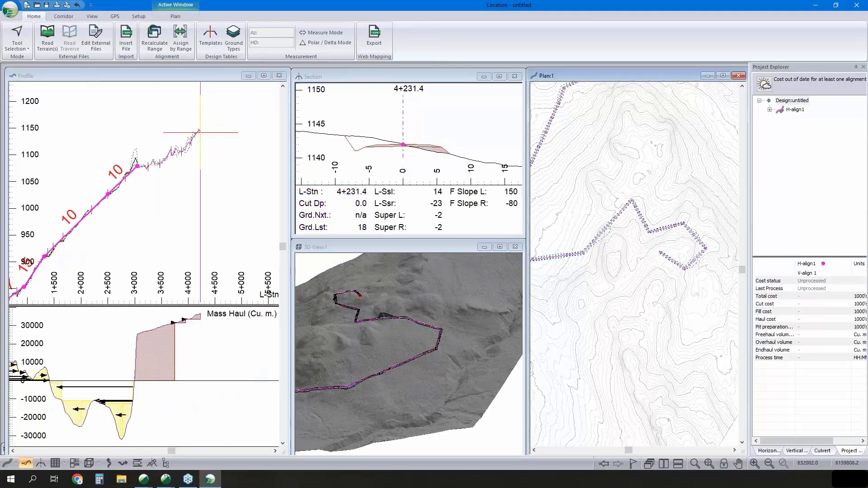
click(622, 297)
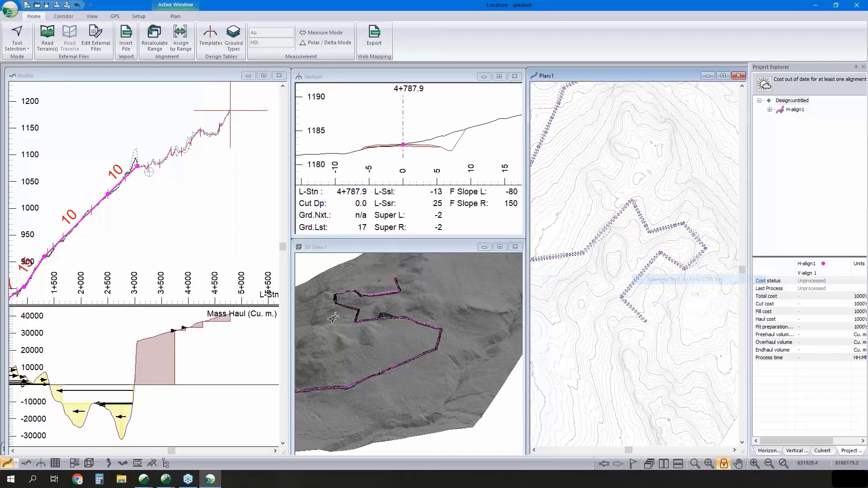
- Place vertical IPs in profile at about stations 3+787.9, 4+184.6 and the end at 4+787.9, with grades of 4%, 9% and 6%
click(151, 185)
scroll(118, 205, down, 3)
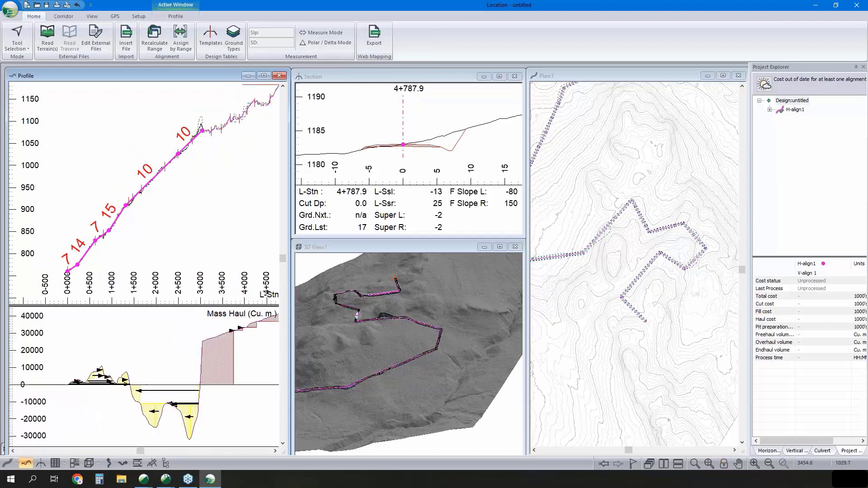
scroll(194, 149, down, 2)
right_click(195, 149)
click(212, 163)
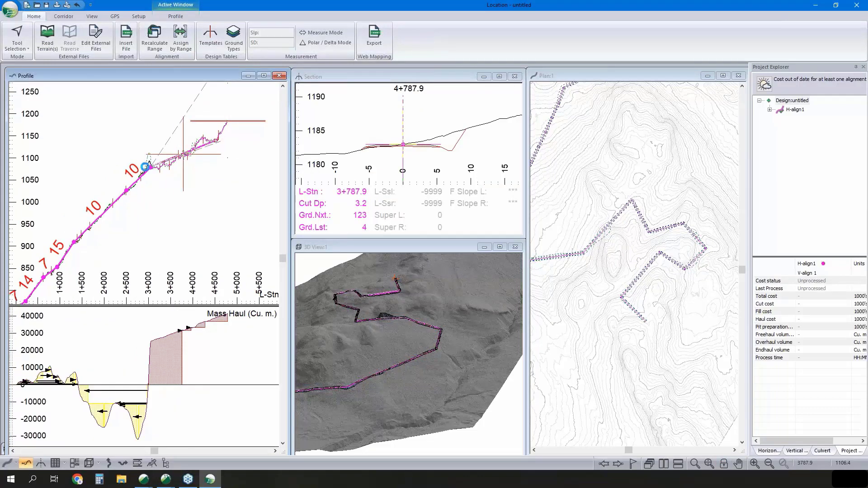
click(183, 154)
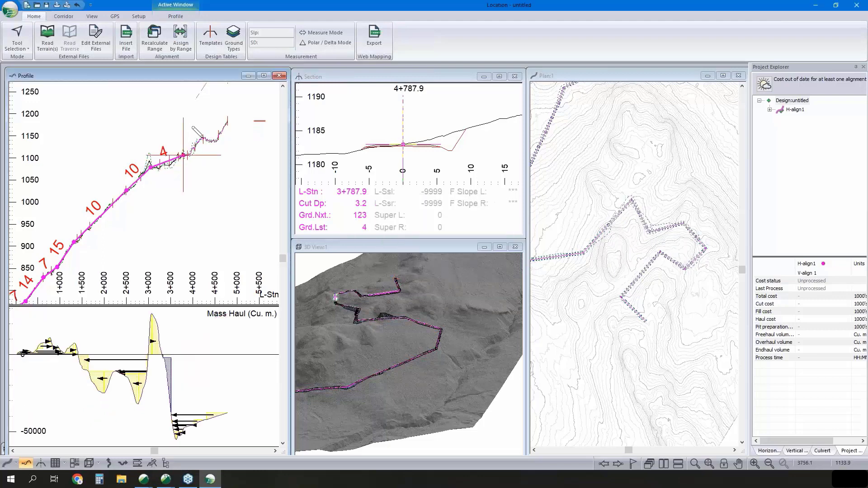
click(226, 127)
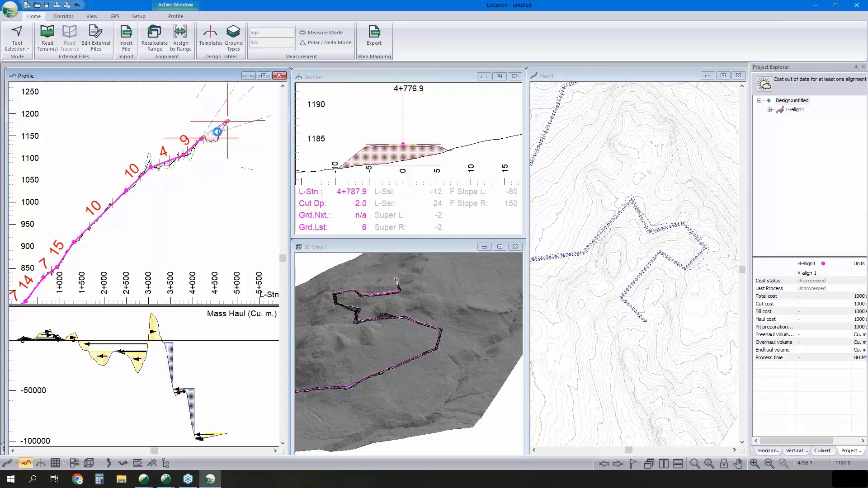
right_click(217, 144)
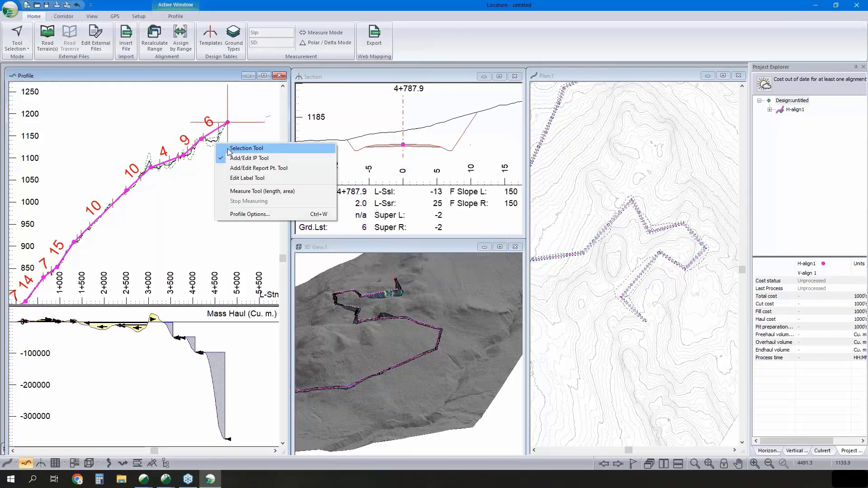
- Check the sections at stations 4+500.0 and 4+710.0, and shift the final bend's IP east in plan to about station 4+571.1
click(219, 149)
click(216, 130)
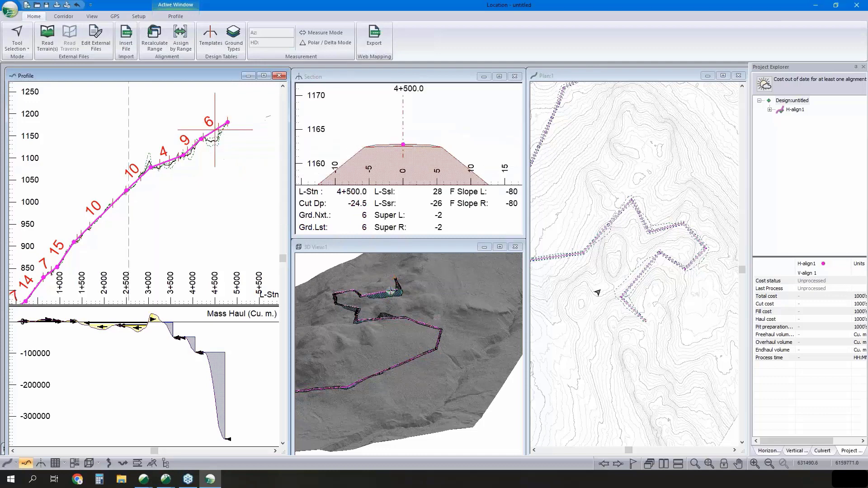
scroll(651, 296, up, 3)
click(649, 286)
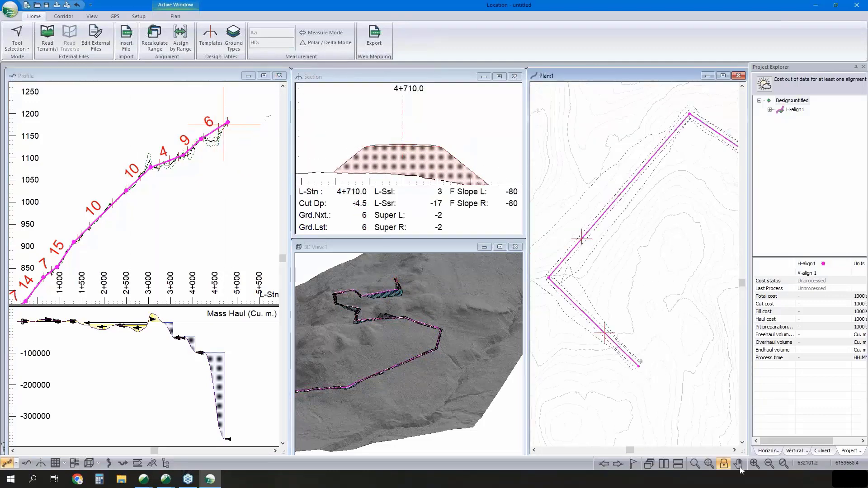
click(723, 470)
click(680, 358)
scroll(680, 358, down, 3)
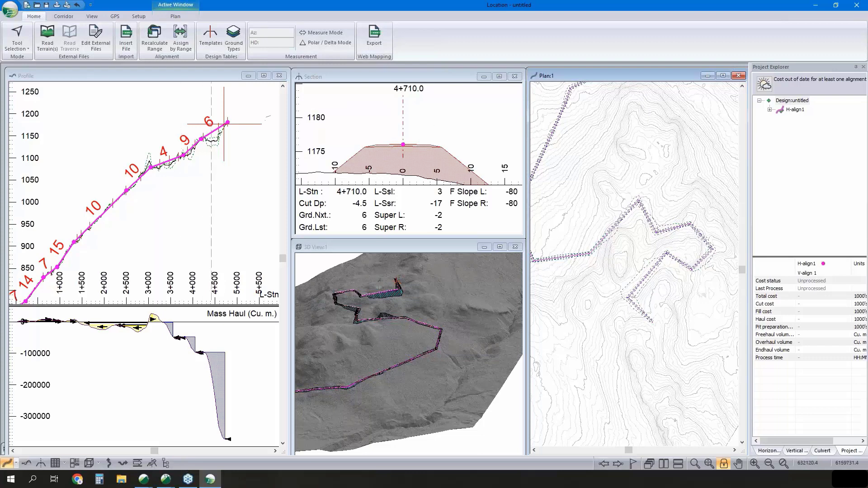
right_click(636, 286)
click(668, 303)
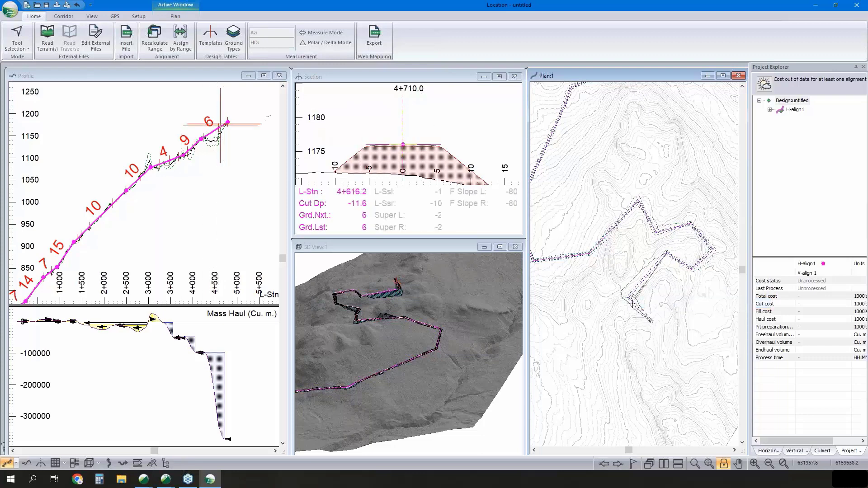
click(632, 301)
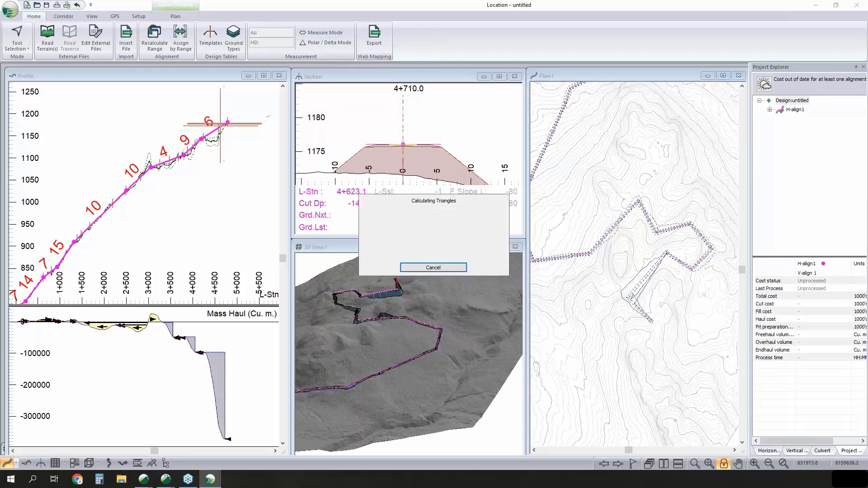
click(639, 304)
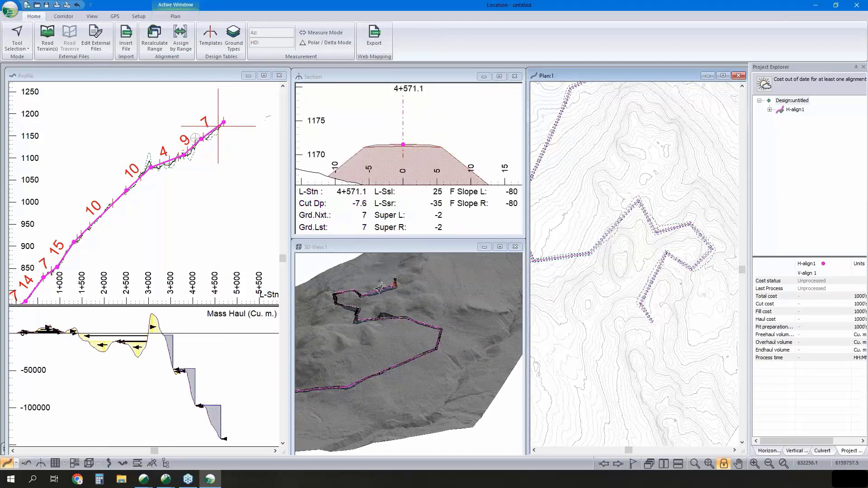
- Fit a circular horizontal curve with a radius of 100 at the final bend's IP at station 4+571.1
scroll(392, 290, up, 5)
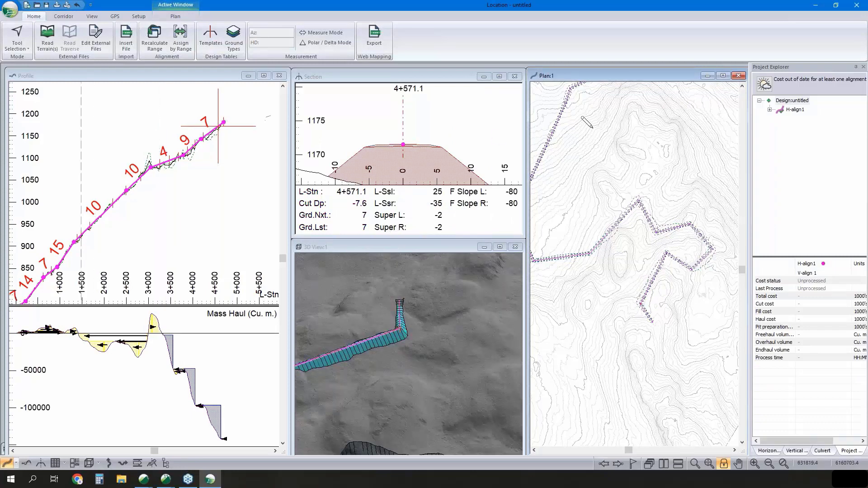
middle_drag(394, 336, 419, 320)
scroll(429, 321, down, 2)
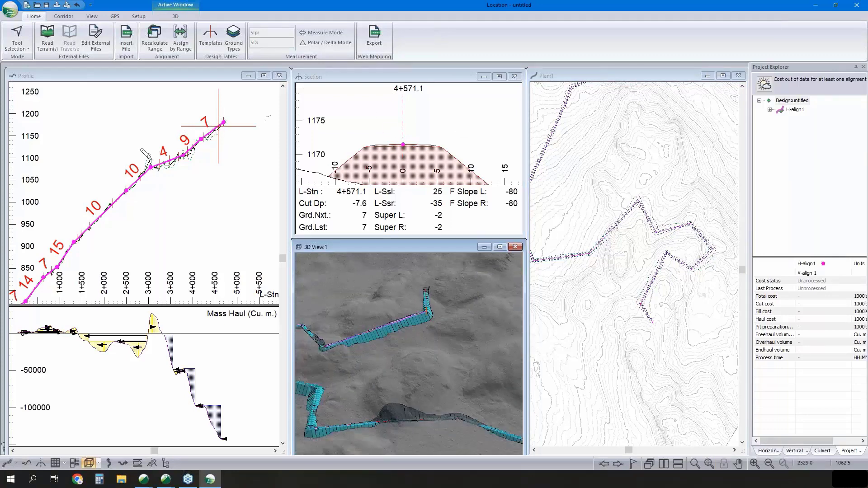
middle_drag(136, 176, 158, 162)
click(768, 450)
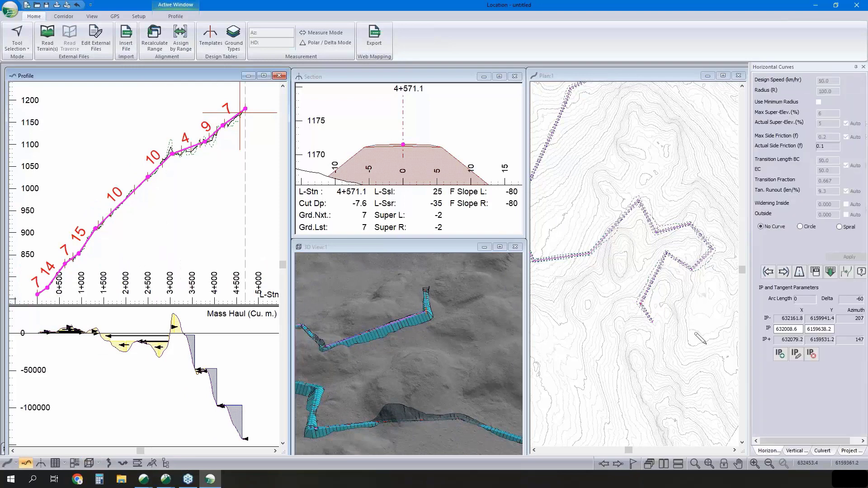
click(767, 274)
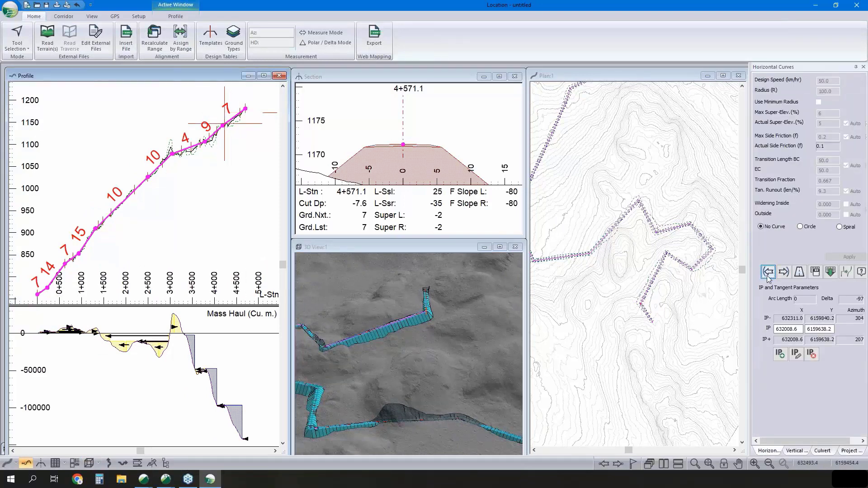
click(623, 324)
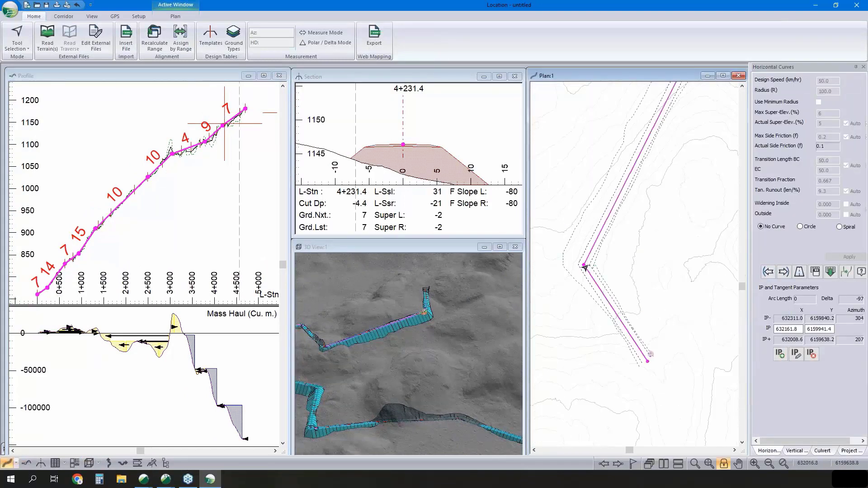
click(585, 267)
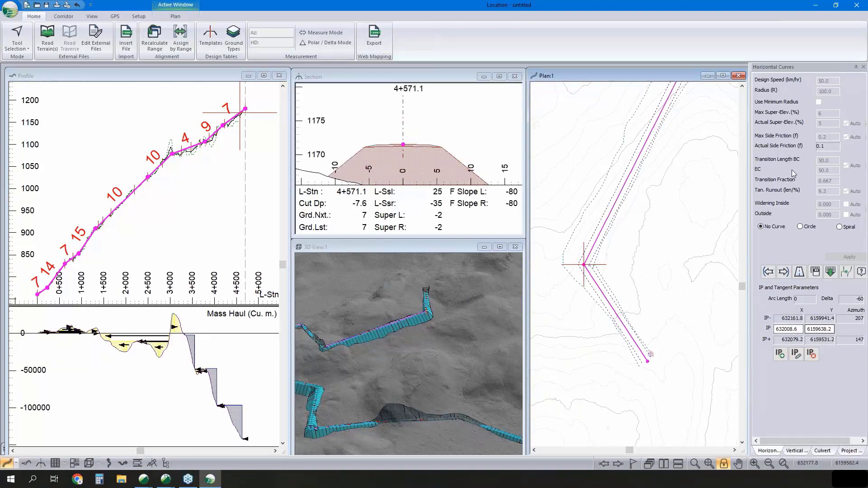
click(800, 227)
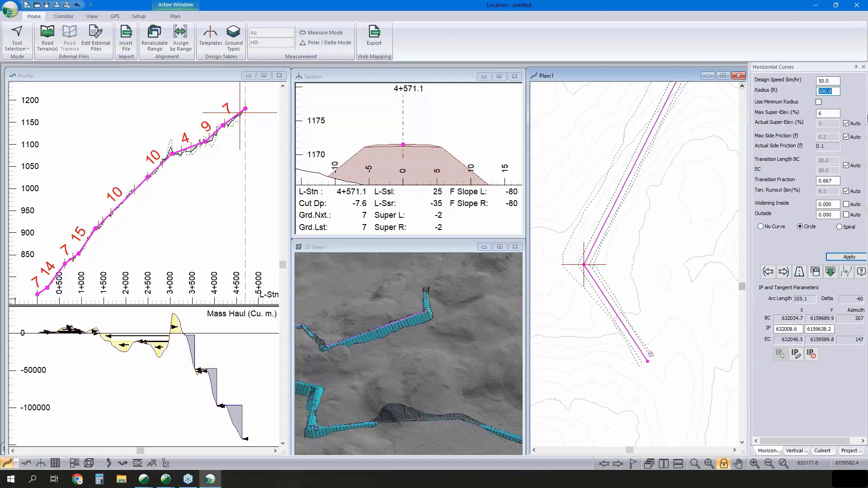
click(849, 256)
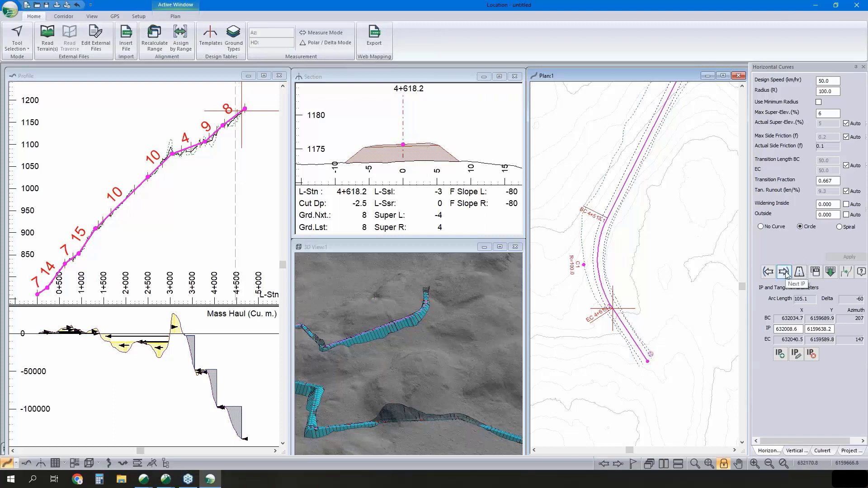
- Set the final bend's curve radius to 150
click(823, 92)
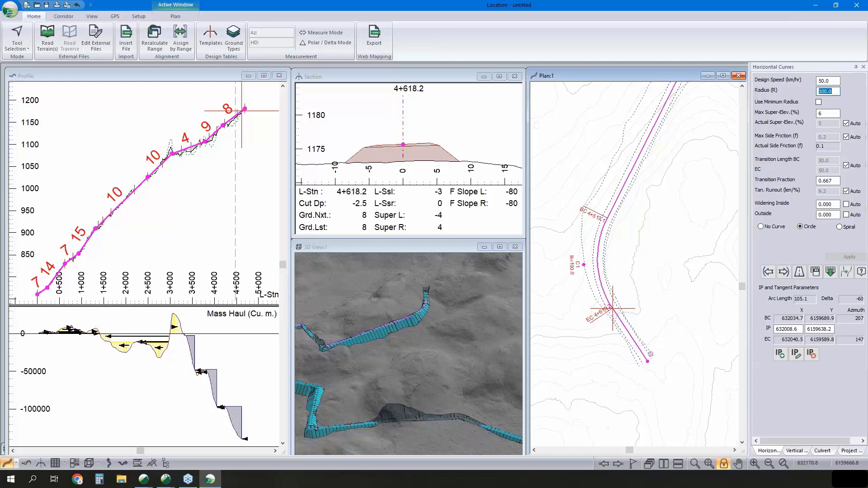
text(150)
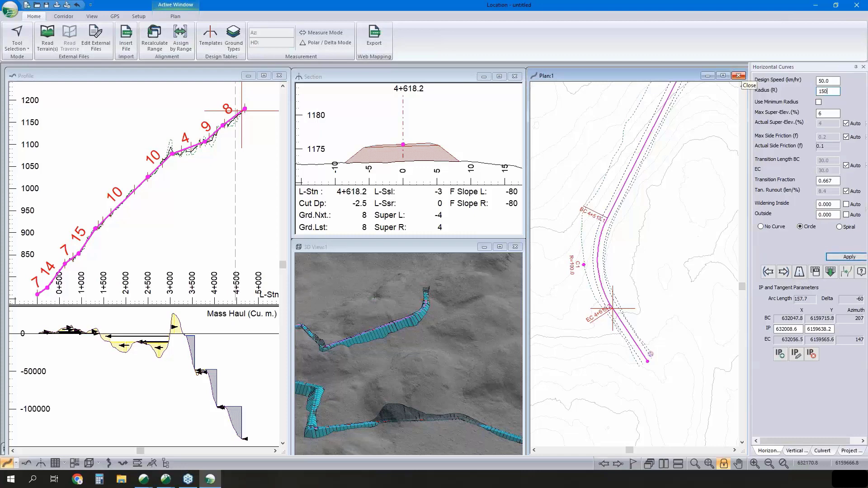
key(Return)
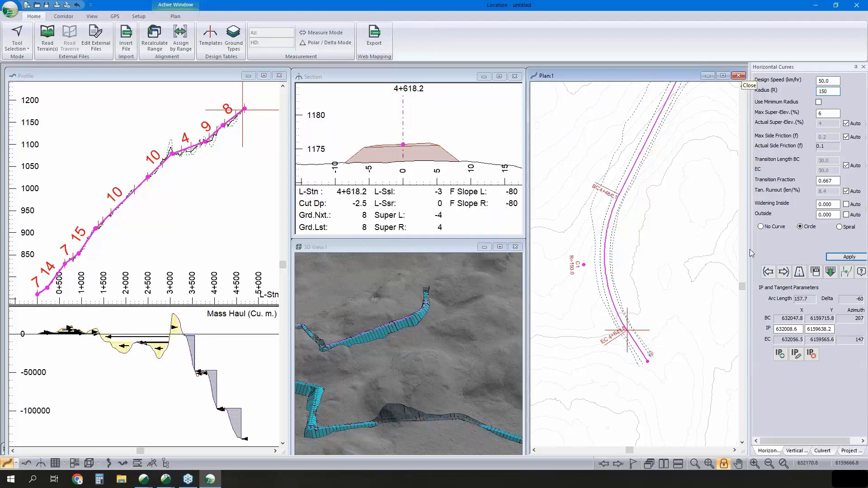
- Shift the final curve's IP slightly southeast in plan to about X 632015.8, Y 6159631.4
right_click(644, 247)
click(660, 254)
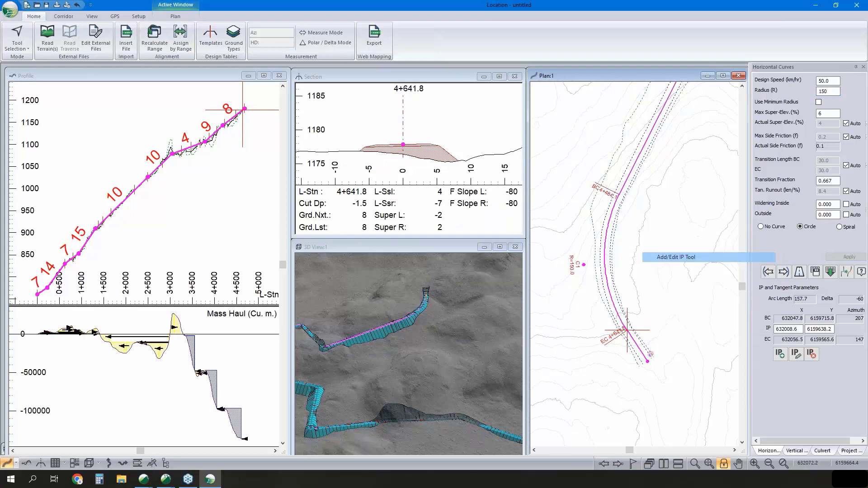
mouse_move(583, 266)
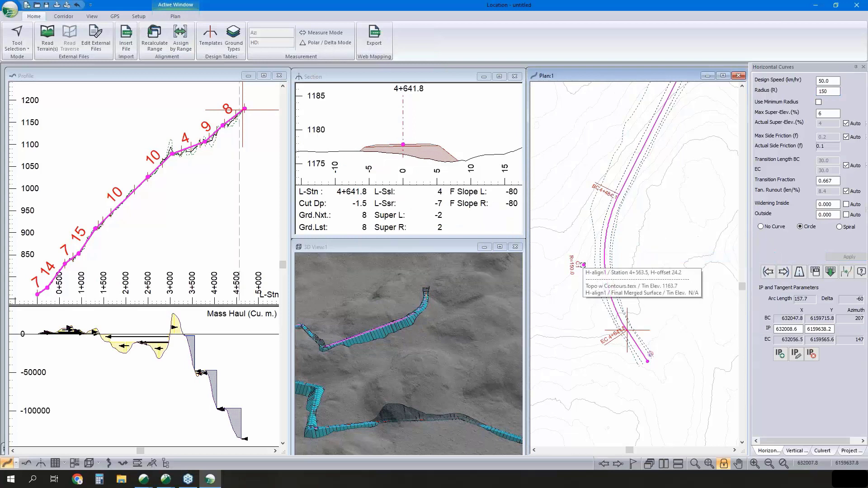
drag(582, 265, 591, 272)
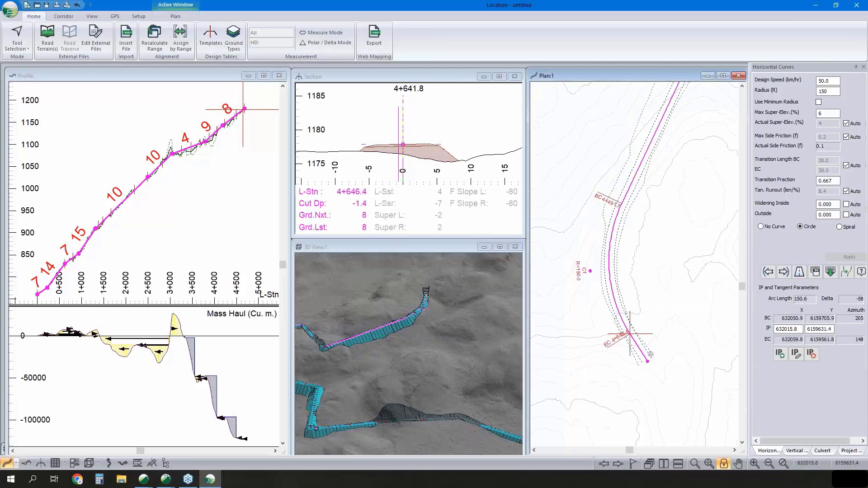
right_click(706, 227)
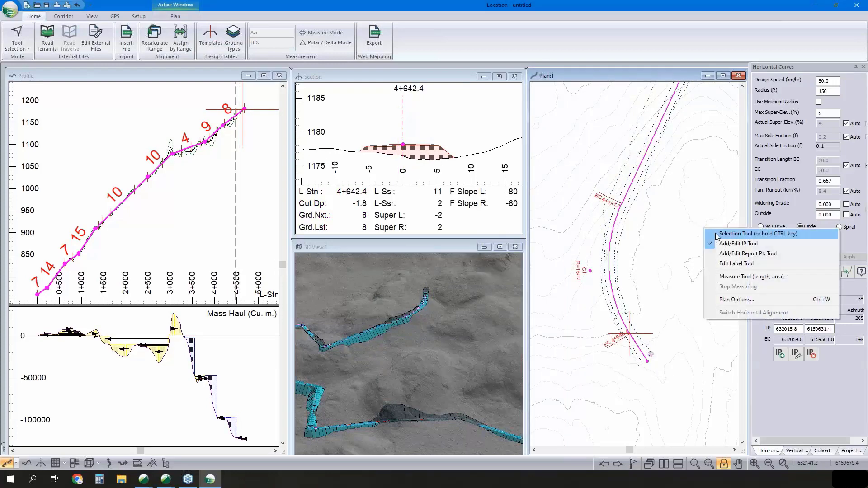
click(714, 234)
- Fit a circular horizontal curve with a radius of 100 at the IP at station 4+231.4
click(767, 271)
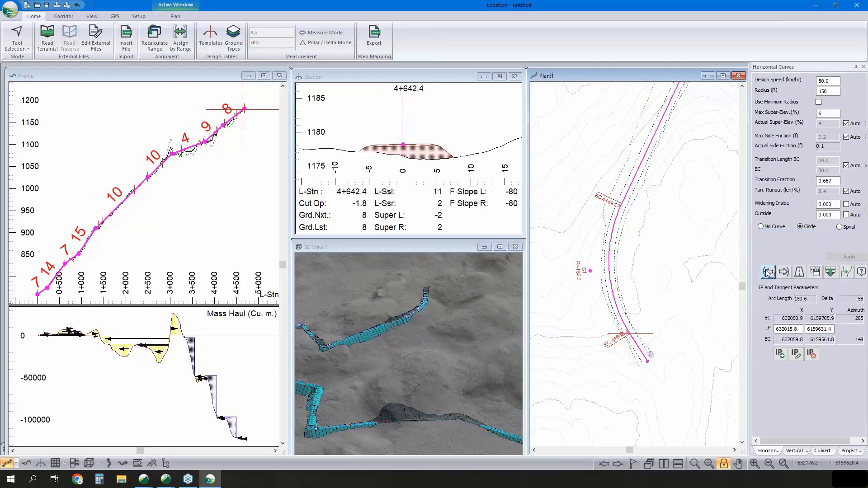
click(803, 229)
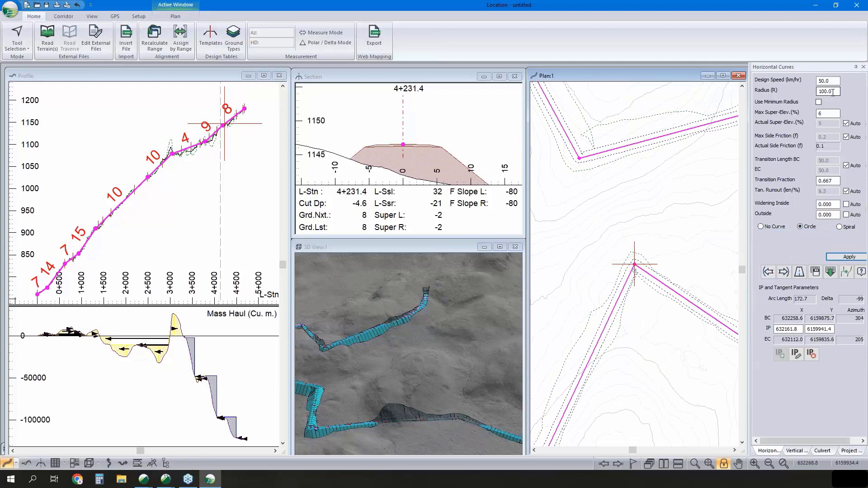
click(845, 258)
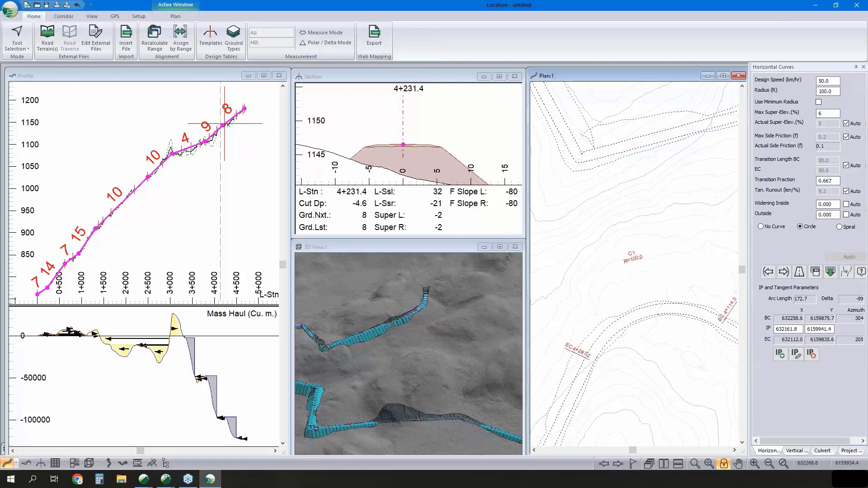
click(768, 272)
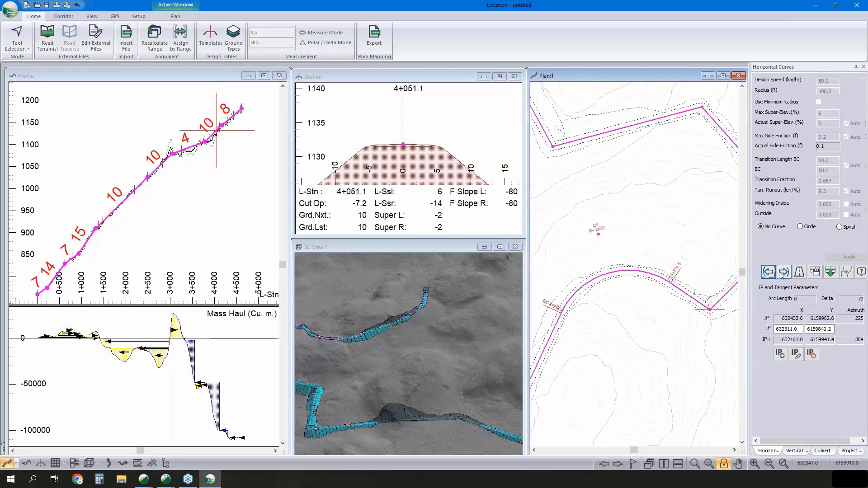
click(784, 272)
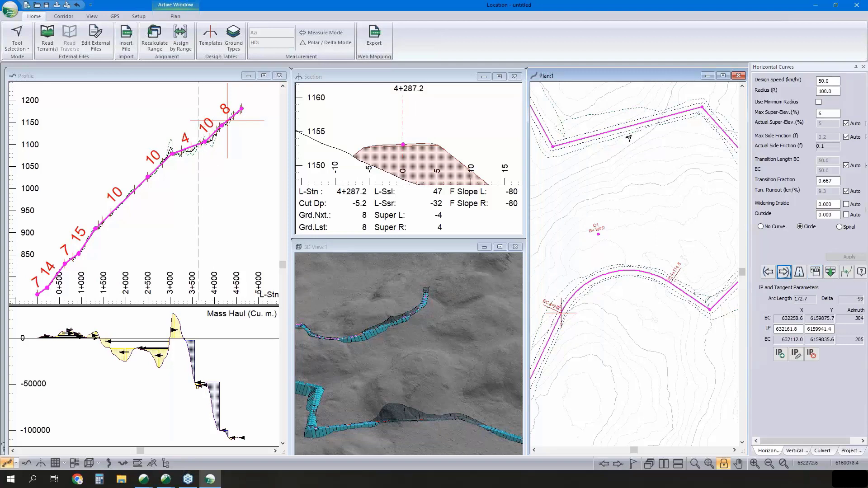
- Auto-generate horizontal curves with the default radius and minimum delta angle 0 for all stations, without deleting the existing curves
click(846, 273)
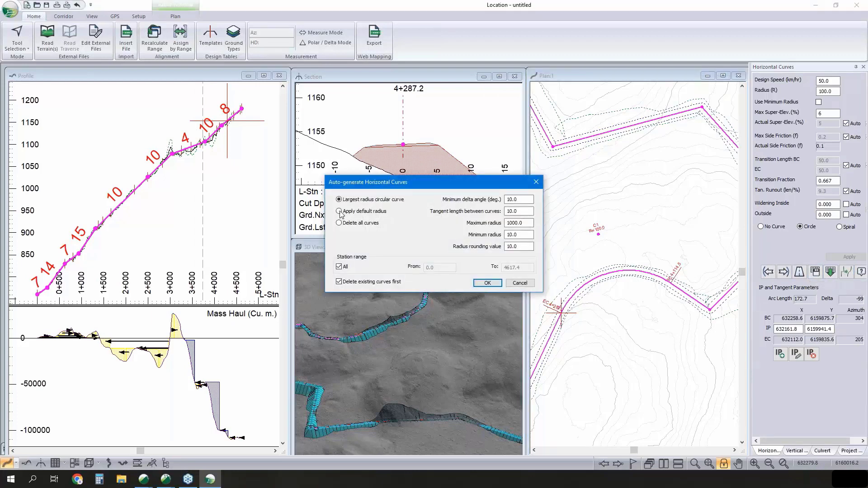
click(339, 211)
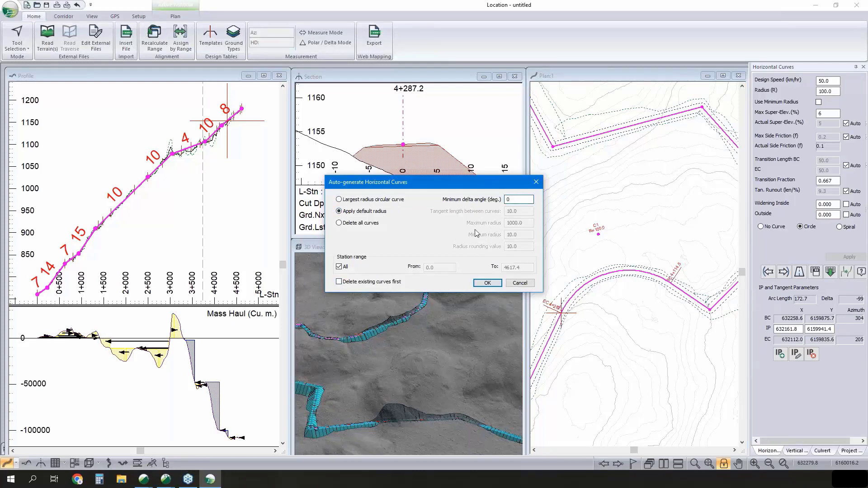
click(488, 283)
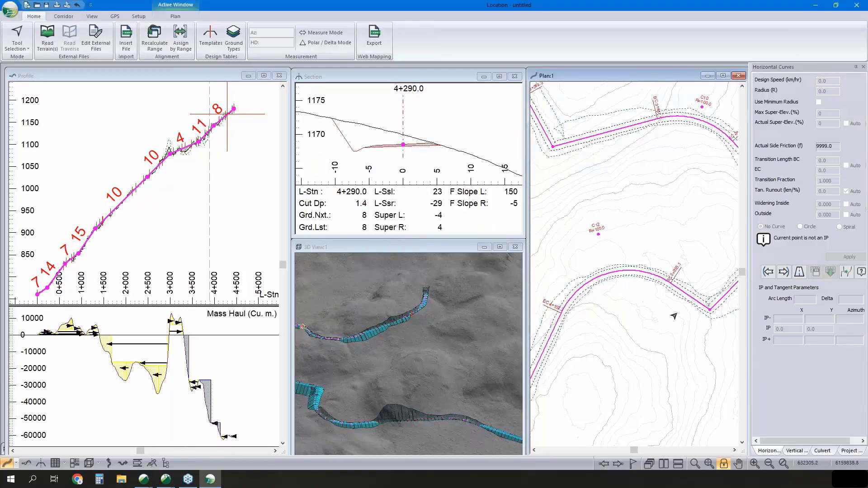
- Review the generated curves along the alignment in plan, looking for IPs that have no curve
scroll(631, 274, down, 3)
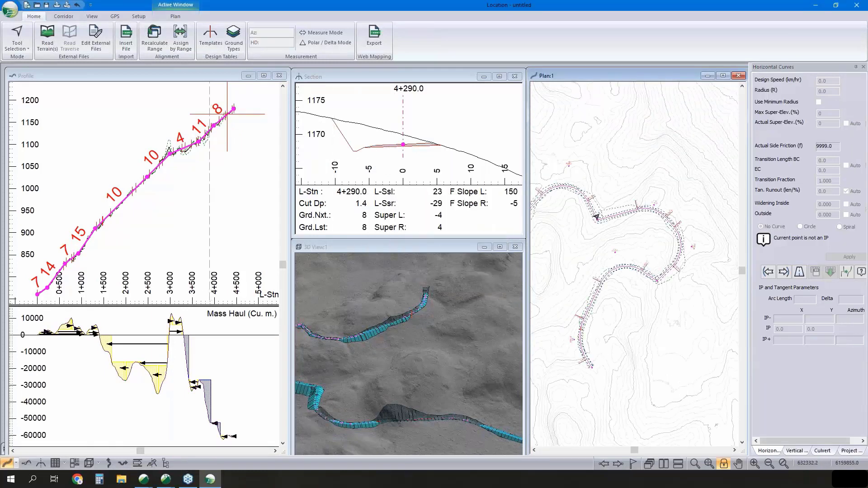
middle_drag(596, 218, 683, 207)
scroll(619, 226, down, 1)
middle_drag(620, 226, 765, 229)
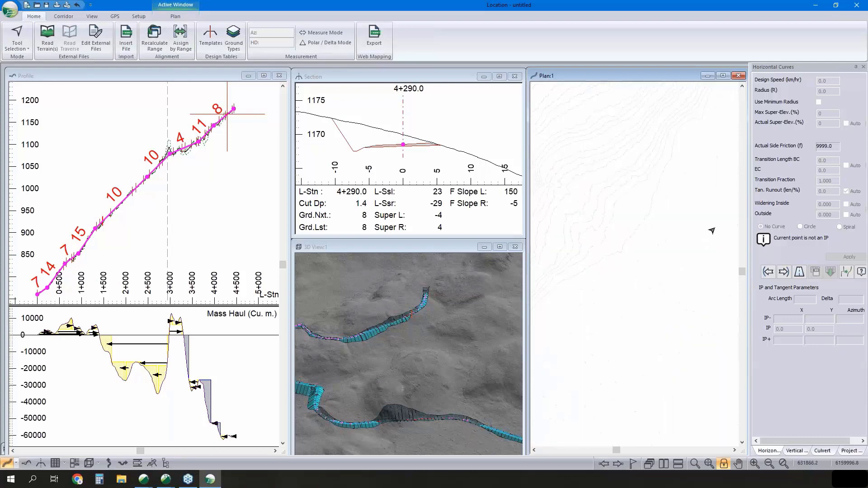
middle_drag(678, 145, 631, 275)
middle_drag(641, 209, 572, 301)
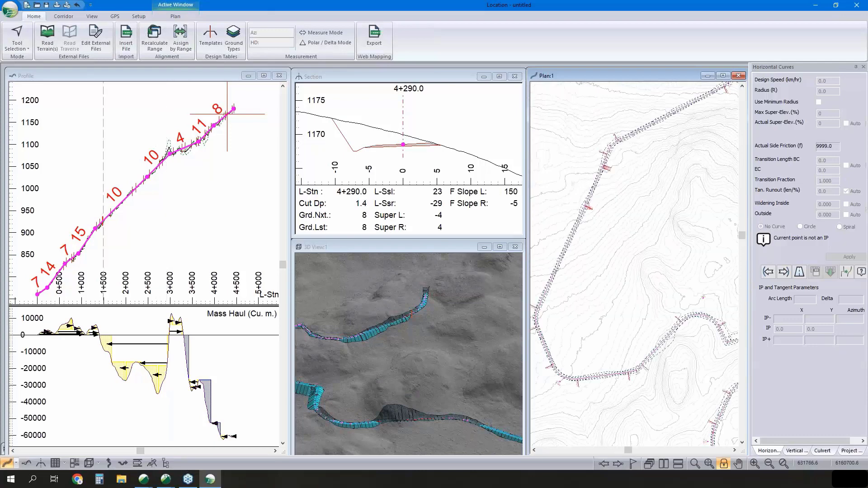
middle_drag(674, 209, 641, 164)
- Try to fit a circular horizontal curve with a radius of 80 at the IP at station 3+342.1
scroll(651, 330, up, 4)
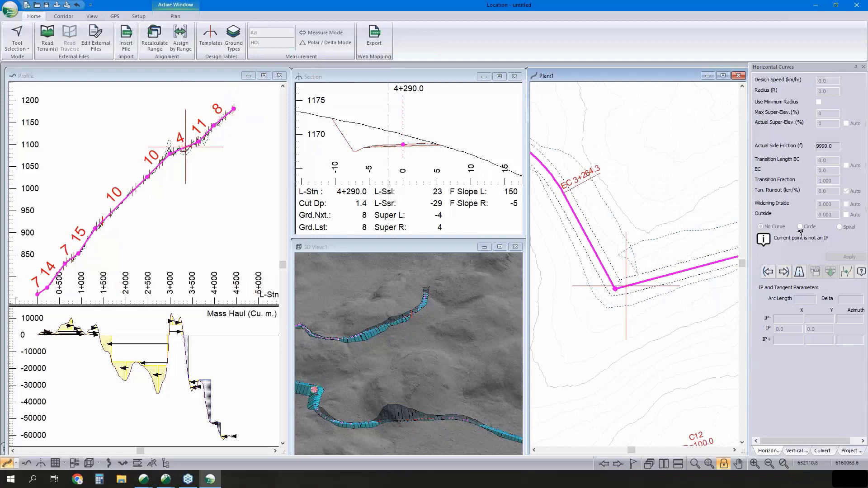
click(784, 272)
click(768, 272)
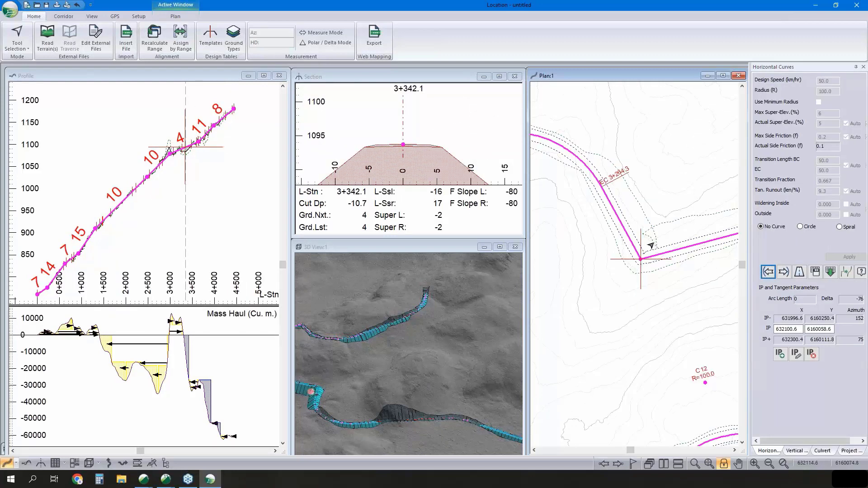
scroll(654, 247, down, 1)
click(800, 226)
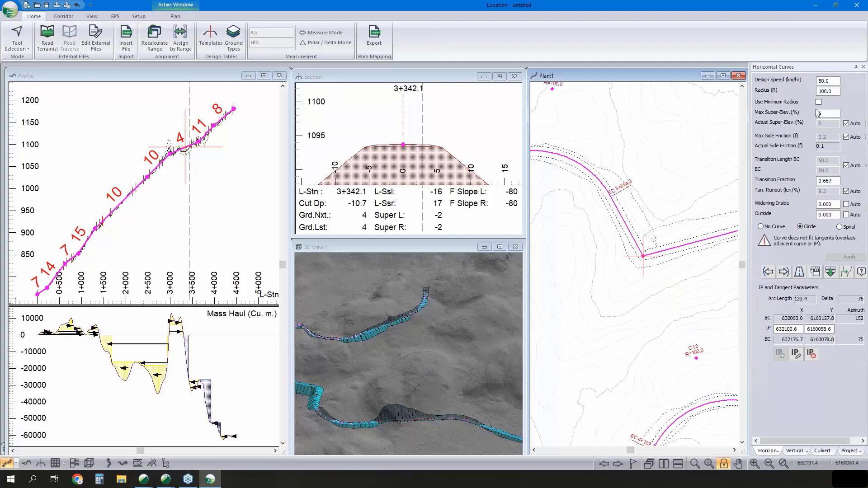
text(80)
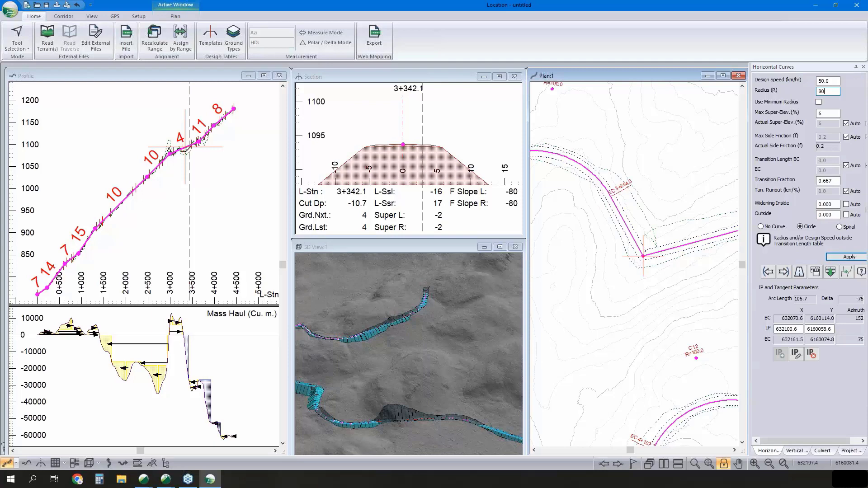
key(BackSpace)
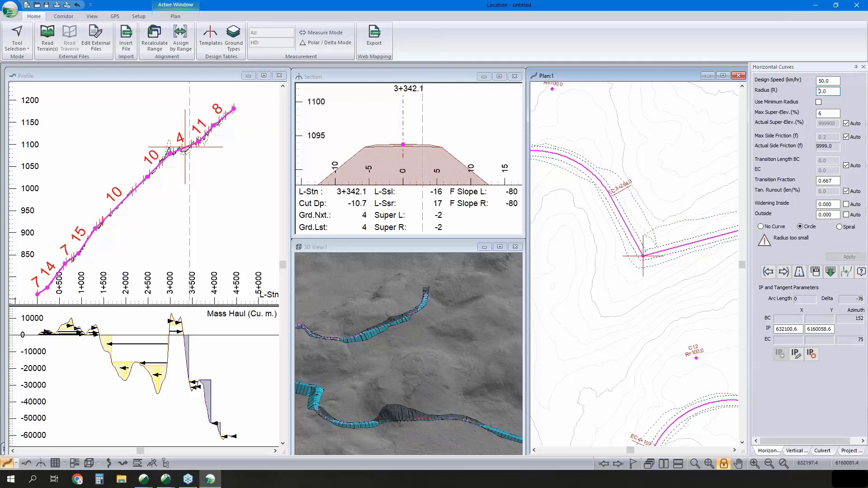
- Shift the IP at station 3+342.1 northeast to about X 632109.2, Y 6160075.8, and fit a circular curve with a radius of 100 there
right_click(650, 222)
click(661, 237)
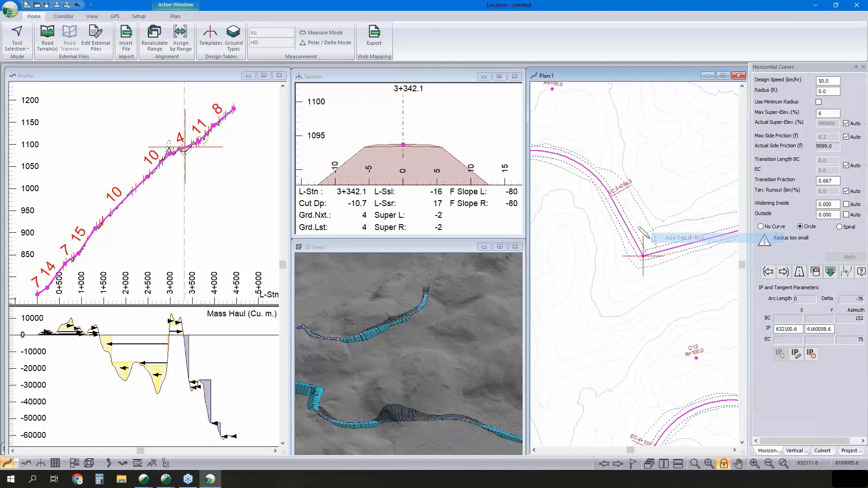
click(643, 256)
drag(643, 257, 649, 240)
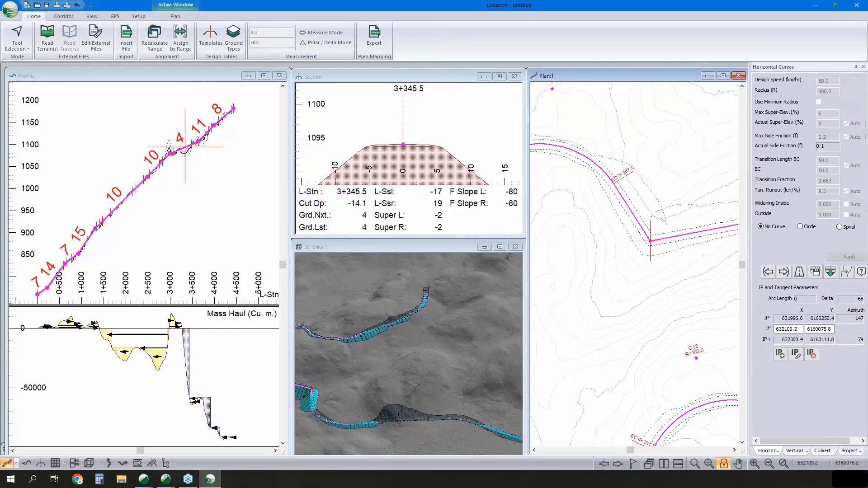
click(800, 227)
click(843, 257)
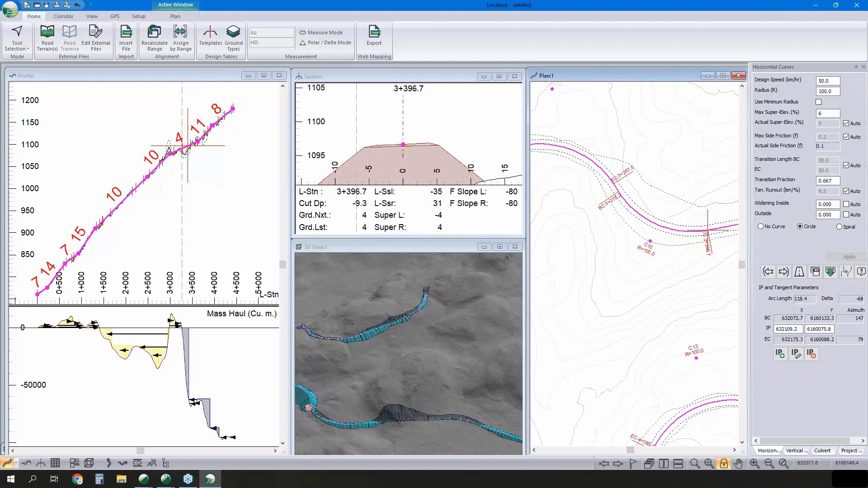
mouse_move(603, 194)
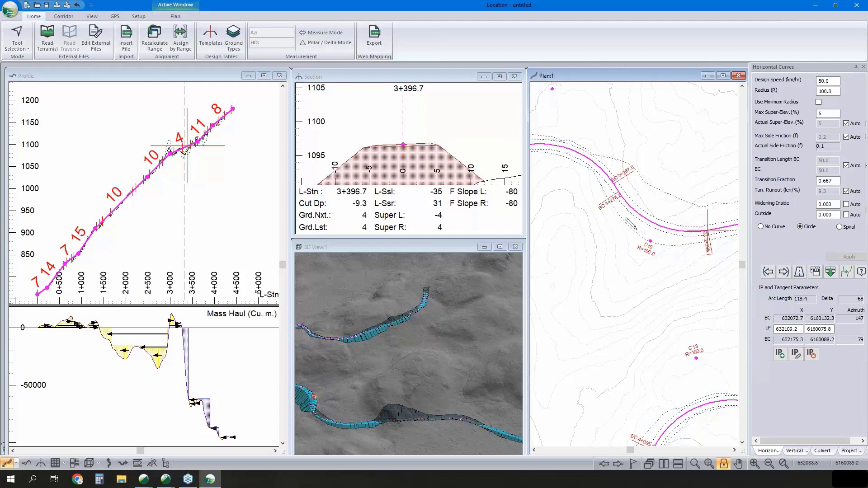
- Shift the next uncurved IP, near station 3+830, northeast to about X 632322.0, Y 6159856.2, and try a circular curve with a radius of 100 there
scroll(651, 238, down, 1)
scroll(662, 268, down, 3)
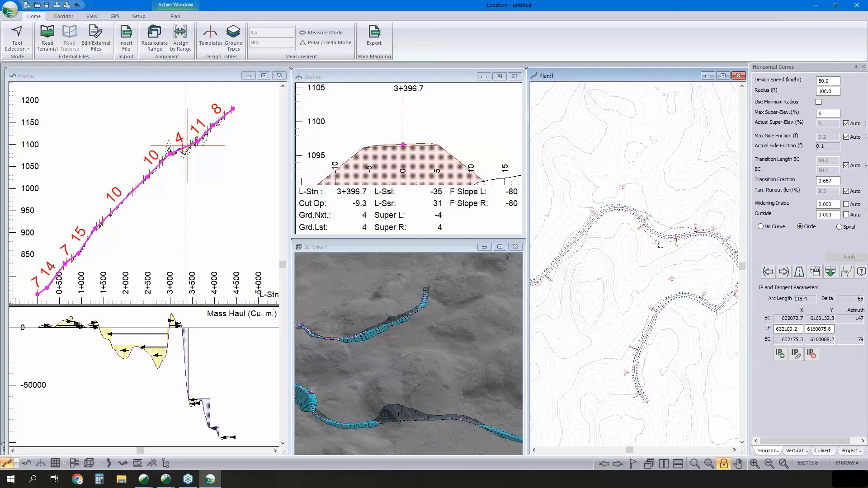
scroll(664, 268, up, 3)
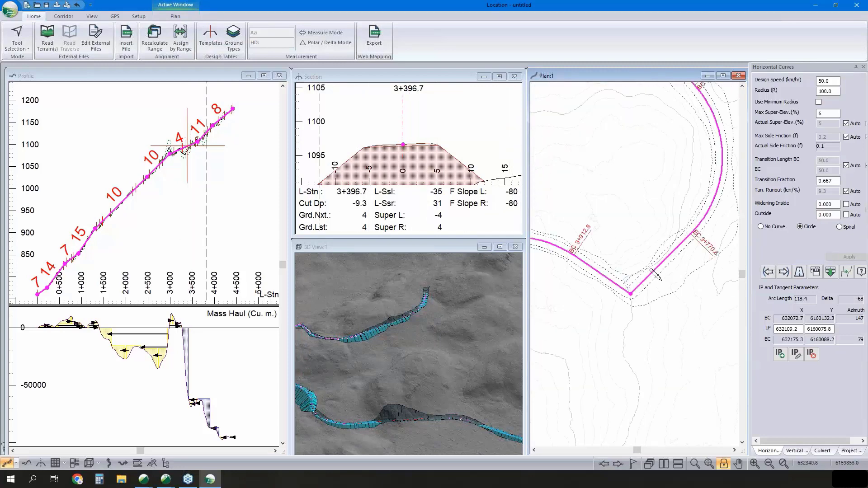
drag(630, 294, 642, 276)
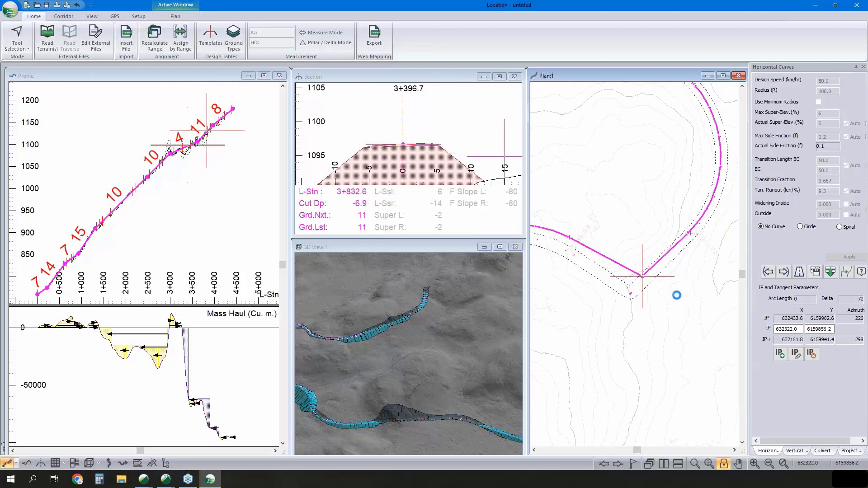
click(800, 227)
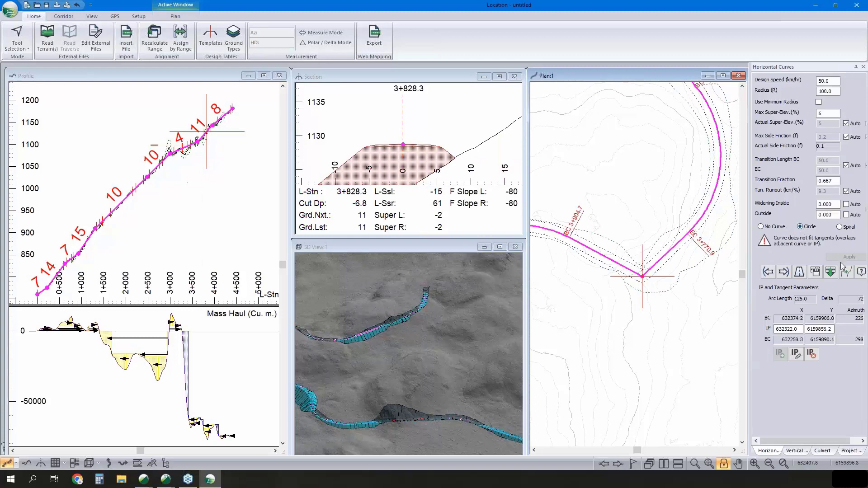
- Move the preceding curve's IP east to about X 632490.8, Y 6159975.6, and fit a circular curve with a radius of 100 at the following IP
scroll(673, 195, up, 3)
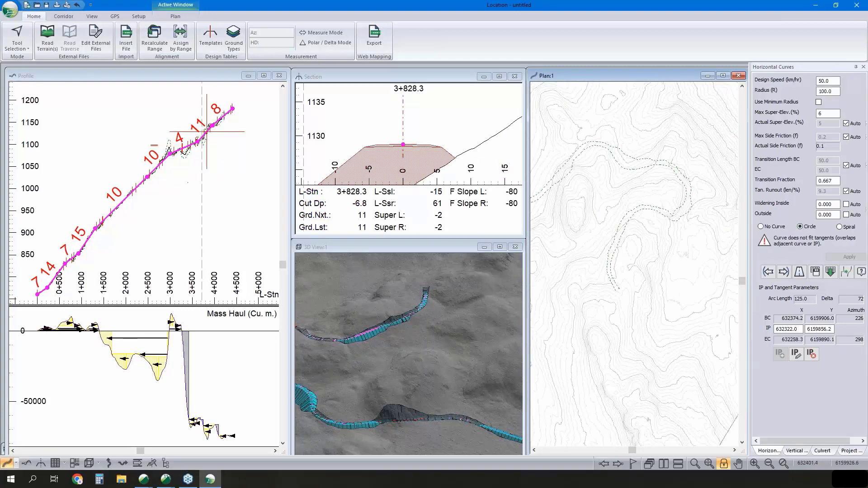
drag(700, 193, 713, 189)
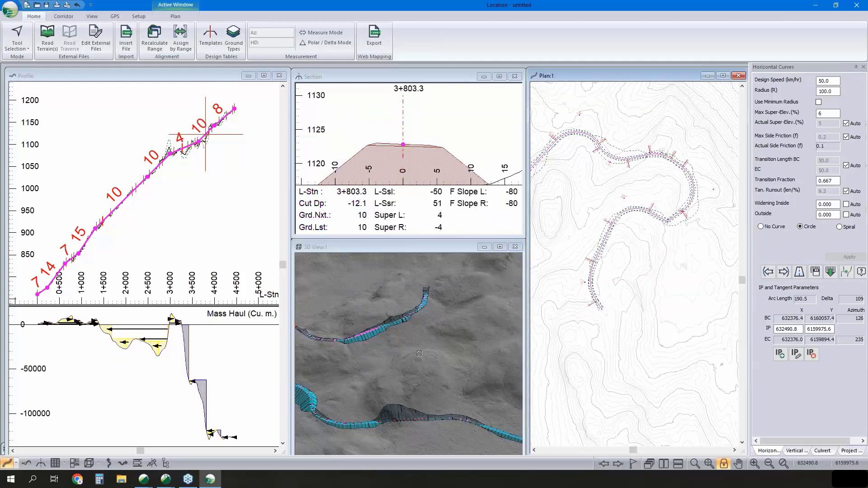
middle_drag(419, 353, 494, 366)
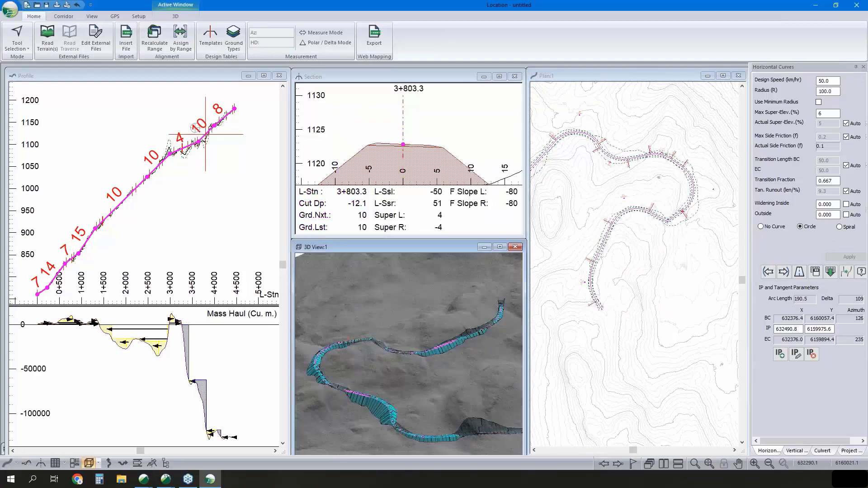
click(783, 272)
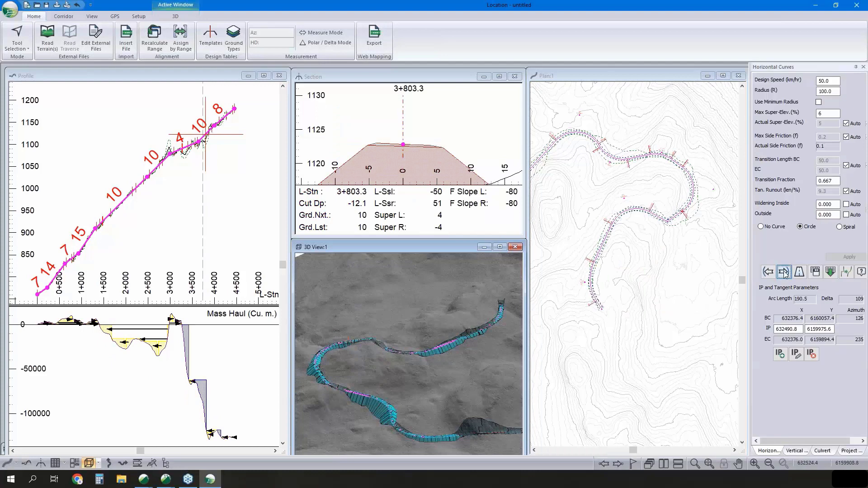
click(800, 226)
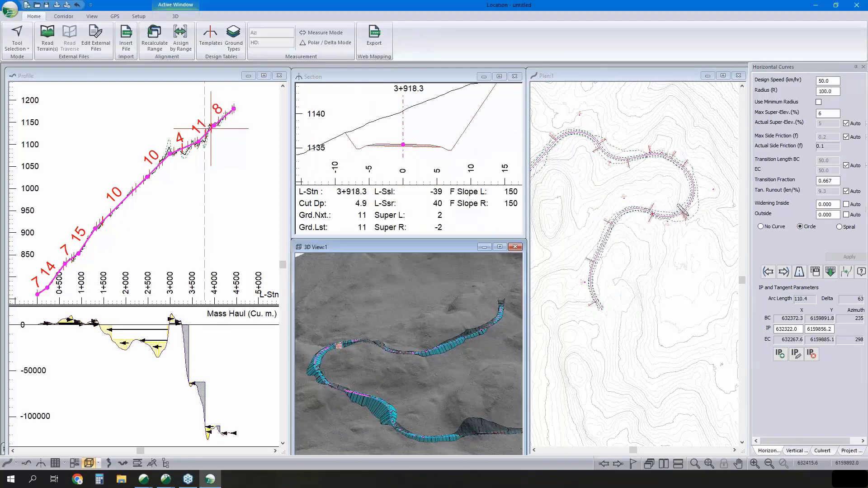
- Check the fitted bends in plan and 3D, and shift the large bend's IP northwest to about X 632461.2, Y 6160002.2
scroll(678, 206, up, 1)
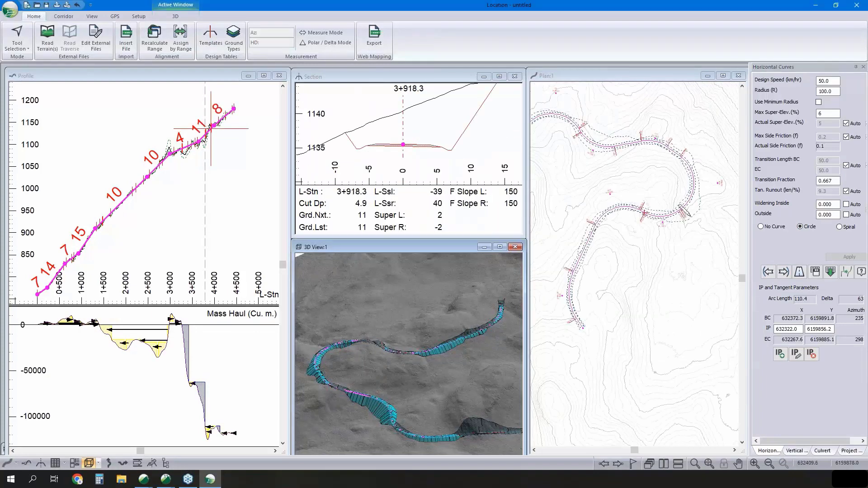
click(683, 209)
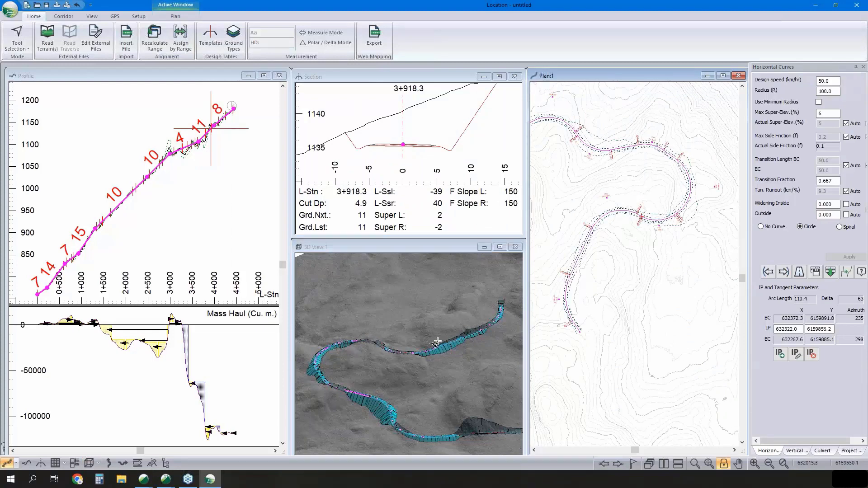
scroll(688, 223, up, 1)
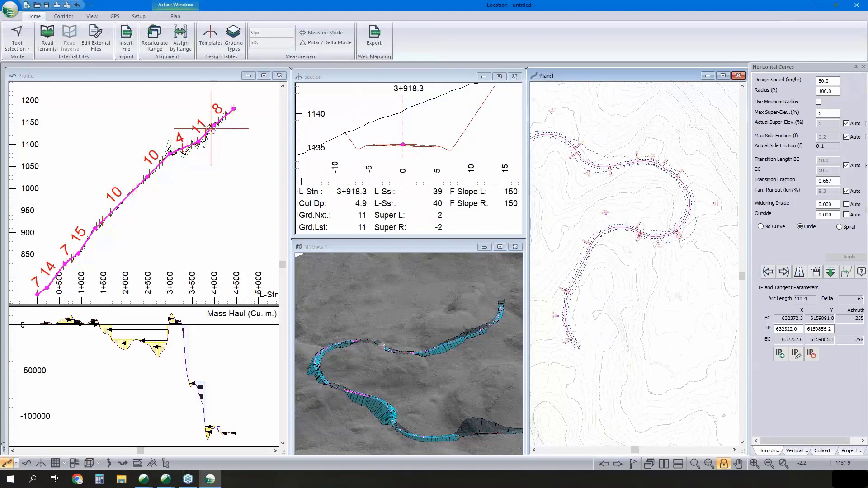
middle_drag(690, 226, 683, 241)
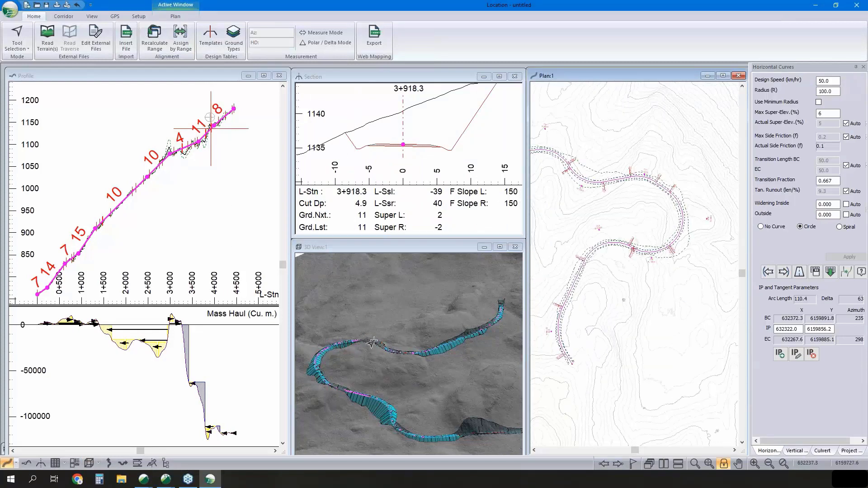
drag(398, 358, 461, 348)
scroll(694, 214, up, 1)
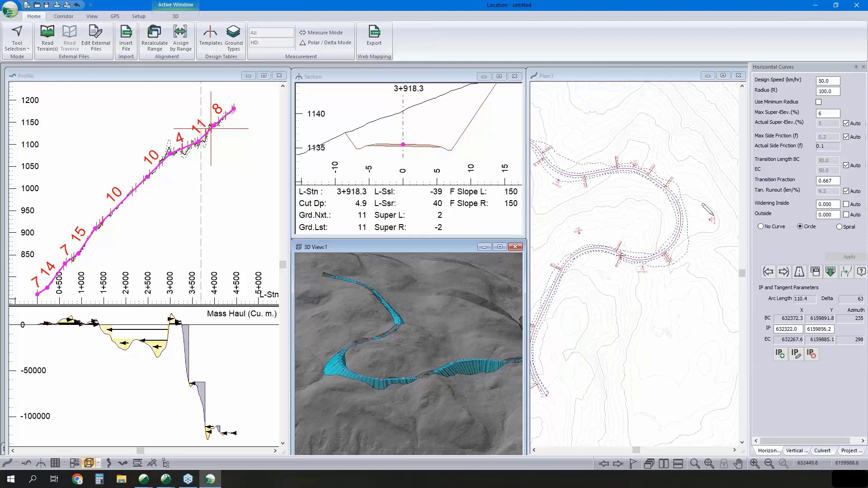
click(695, 207)
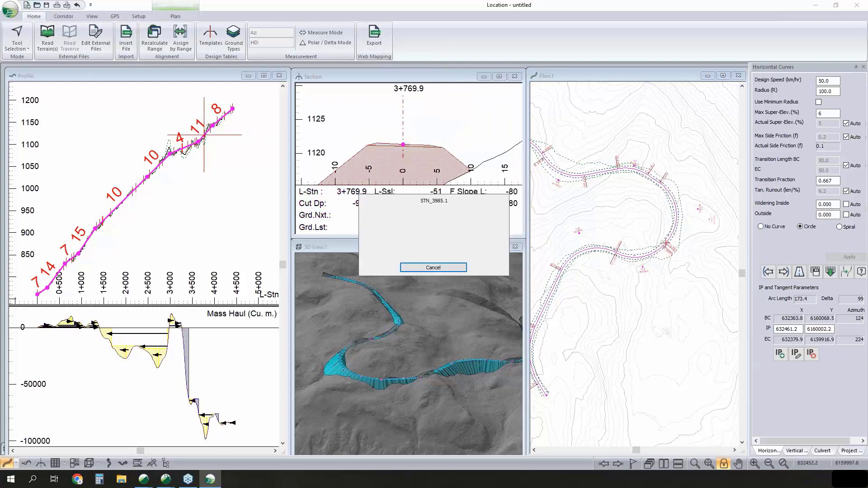
- Move the vertical IP at the upper end of the 4% grade to station 3+628.8 in the profile
scroll(200, 143, up, 2)
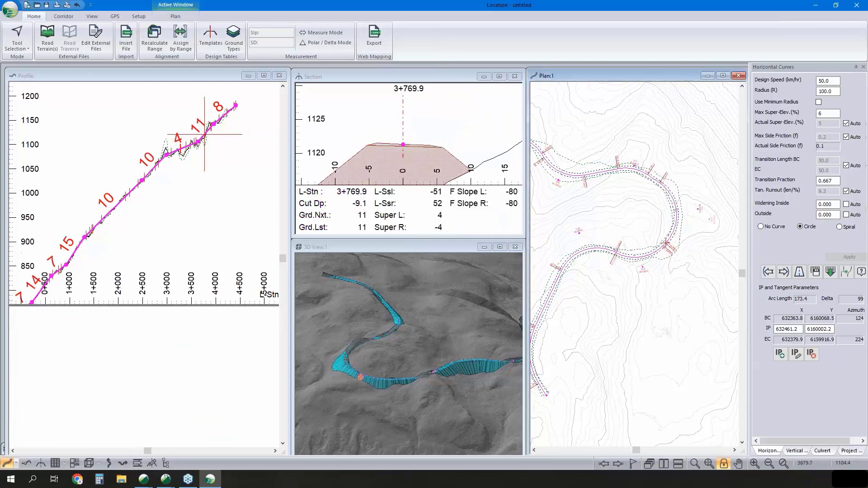
scroll(201, 143, up, 1)
click(194, 143)
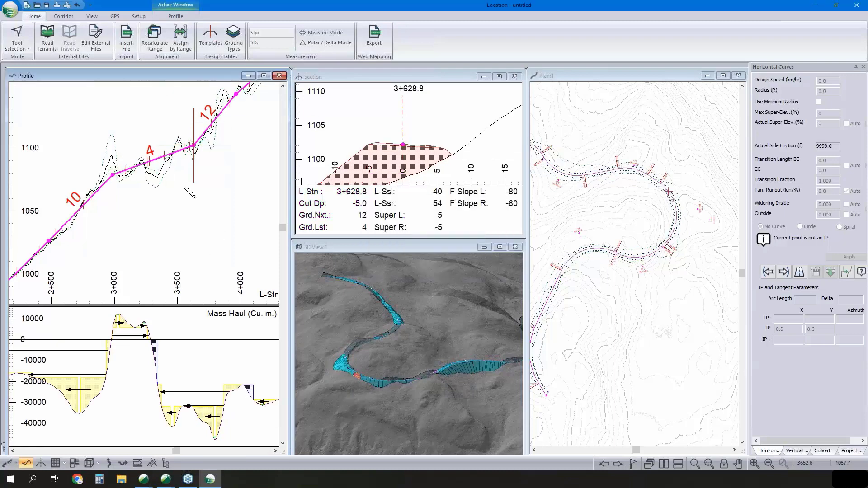
scroll(185, 187, down, 1)
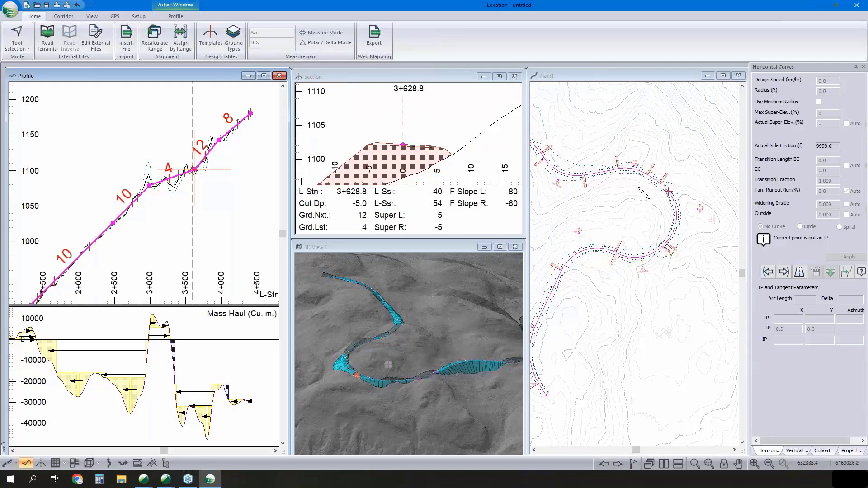
- Fit a parabolic vertical curve with a K value of 11 at the vertical IP at station 2+987.6
scroll(212, 174, down, 2)
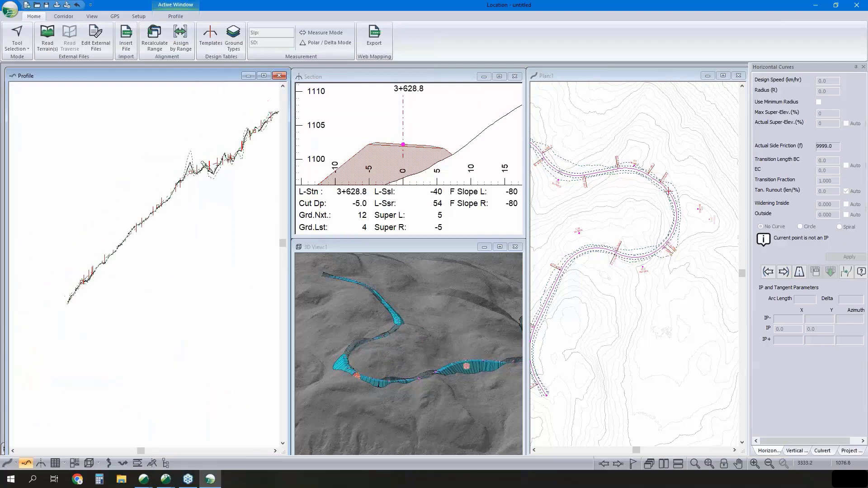
scroll(212, 174, down, 1)
right_click(201, 178)
click(219, 183)
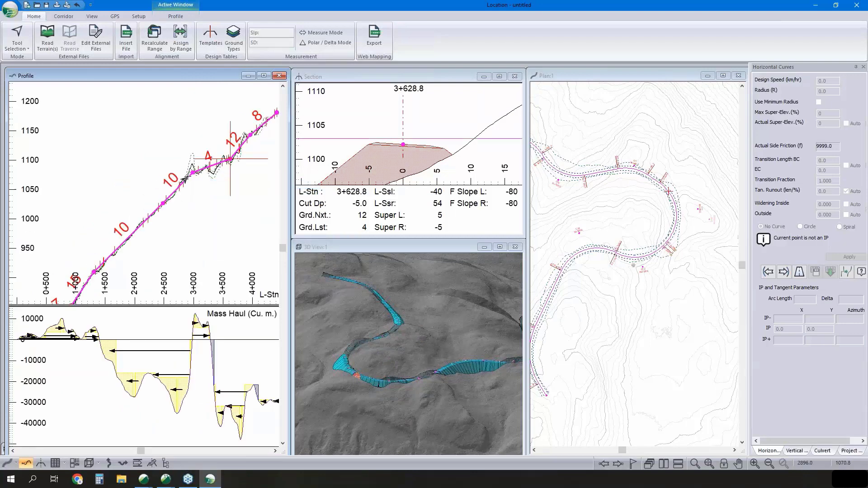
click(187, 178)
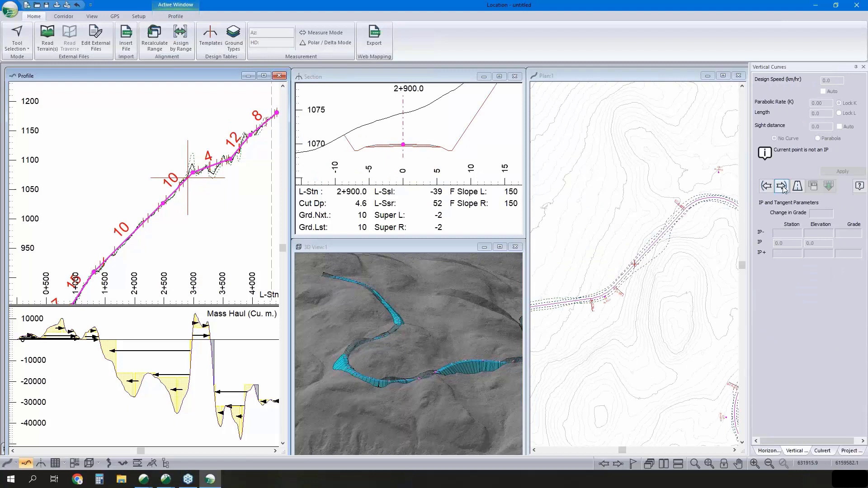
click(782, 185)
click(818, 138)
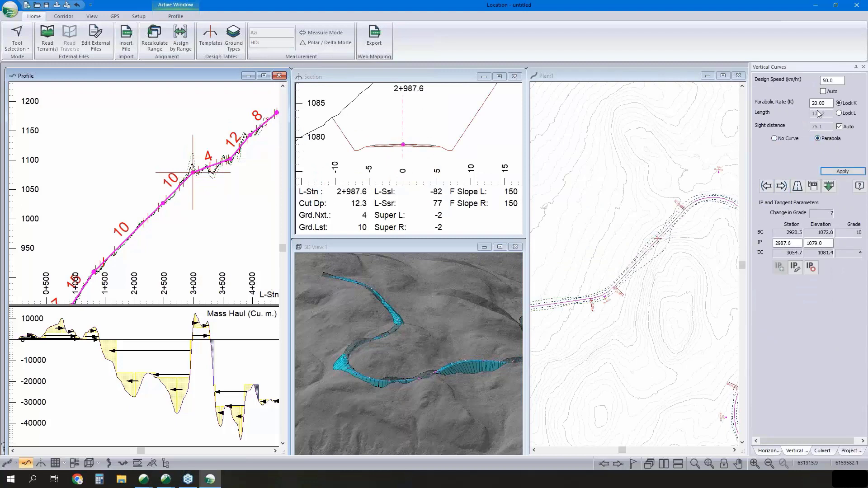
double_click(826, 103)
text(11)
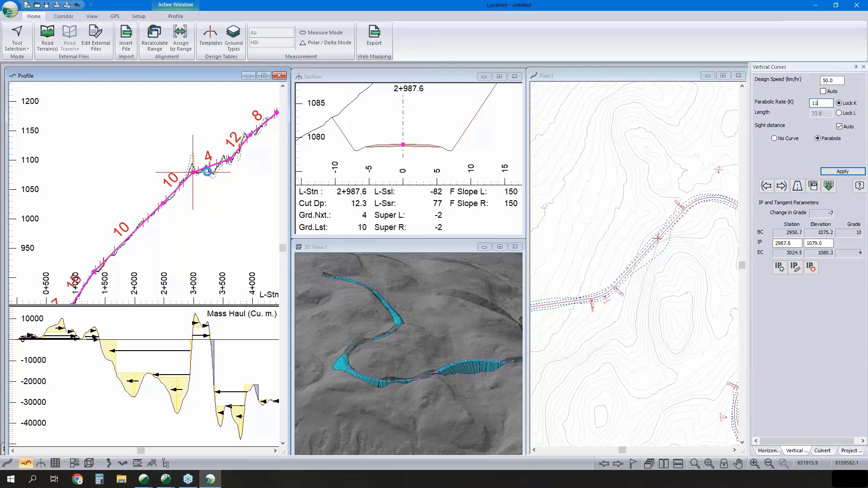
key(Return)
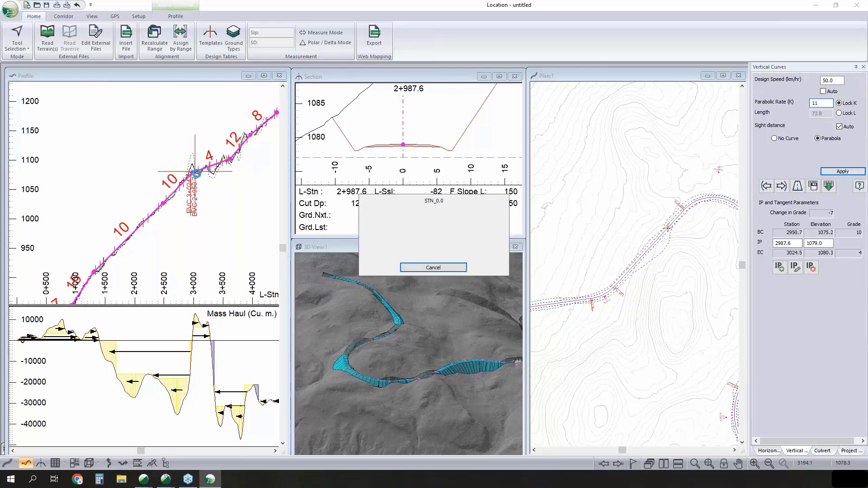
- Inspect the new vertical curve in the profile and the cross-section at station 2+970.0
scroll(194, 173, up, 3)
click(194, 173)
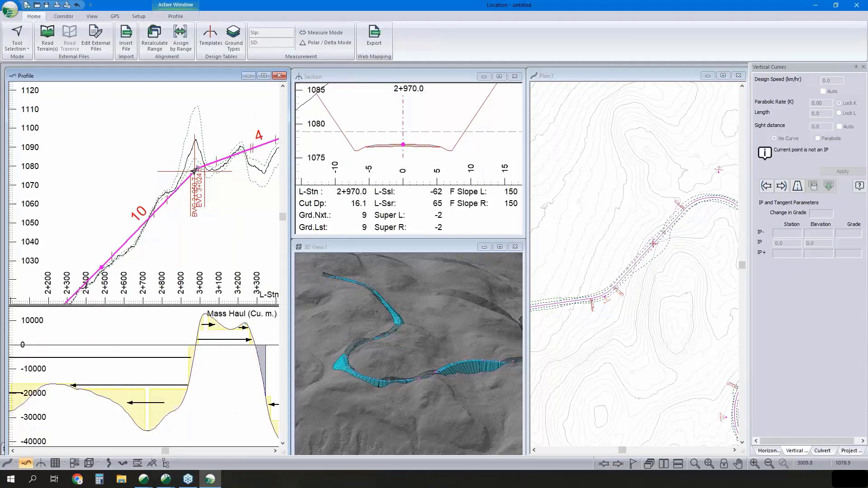
scroll(408, 154, down, 3)
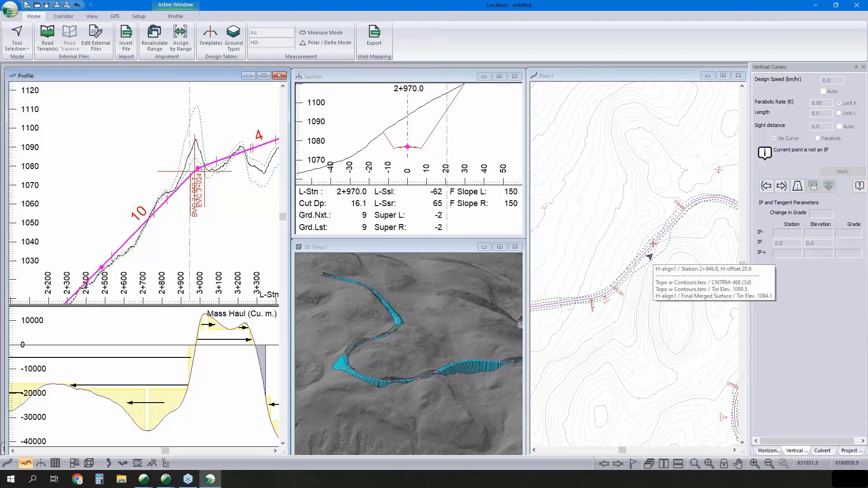
- Add an IP in the plan at about X 631800.5, Y 6160075.3 to bypass the deep cut, and fit a circular curve of radius 100 there
mouse_move(649, 246)
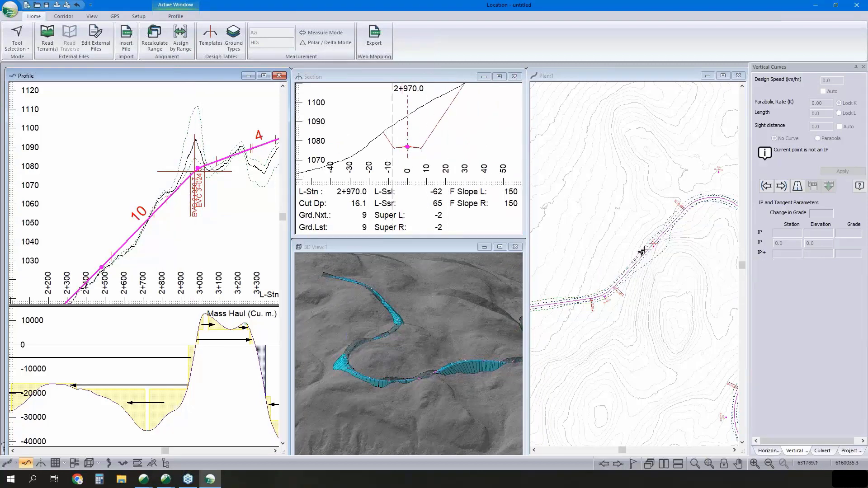
right_click(619, 229)
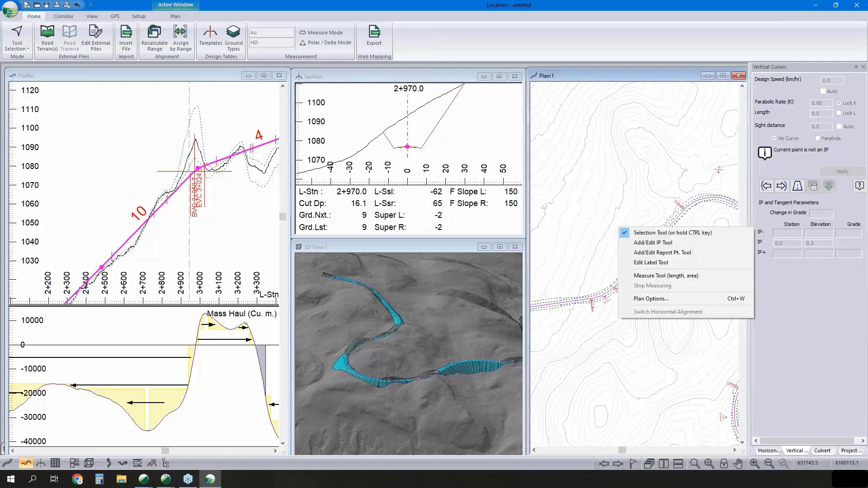
click(666, 244)
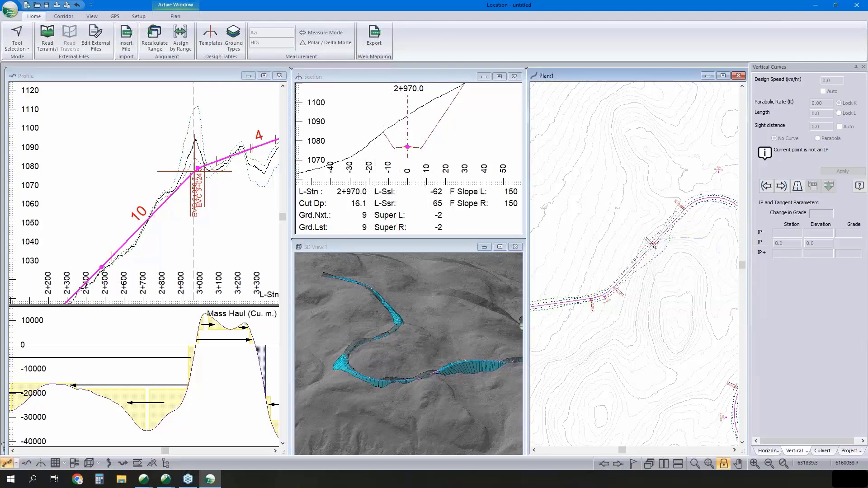
middle_drag(511, 338, 399, 361)
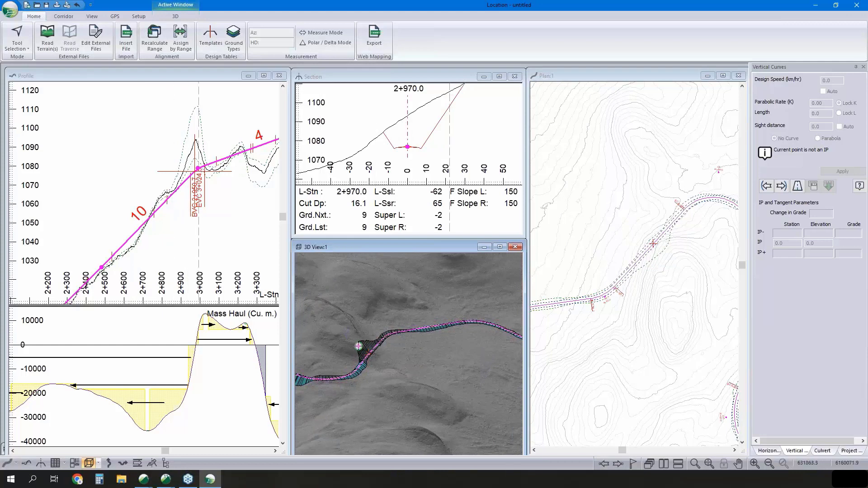
click(651, 242)
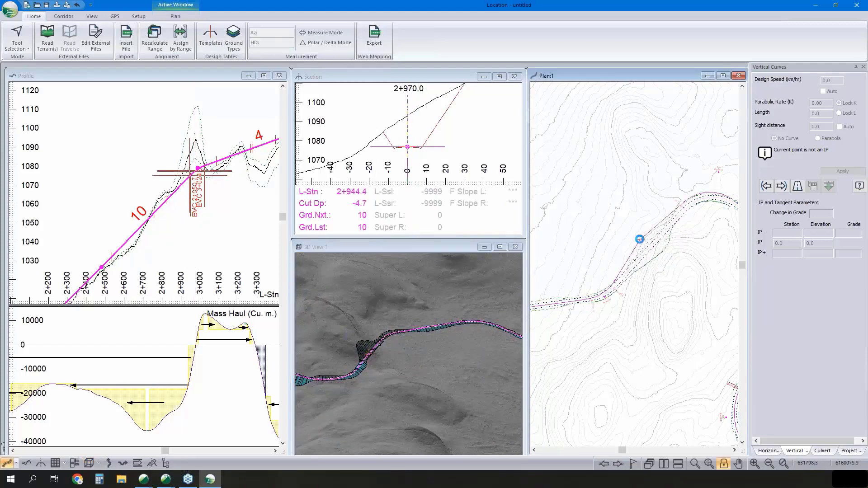
click(639, 239)
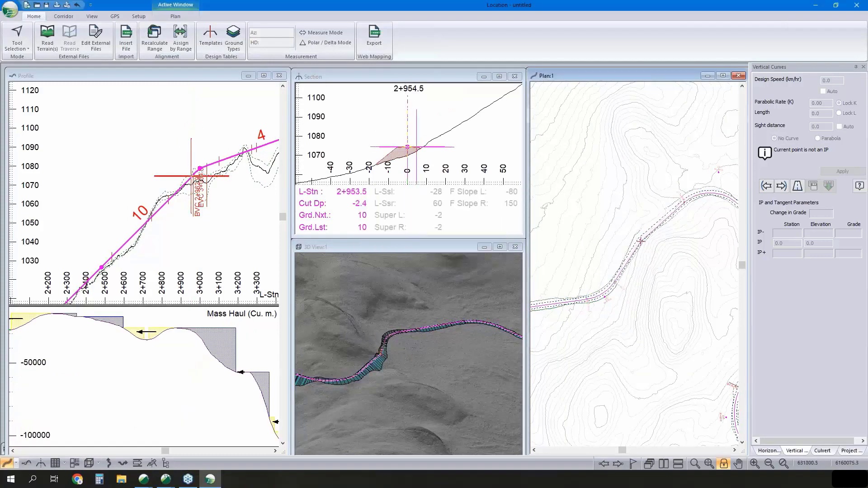
click(641, 241)
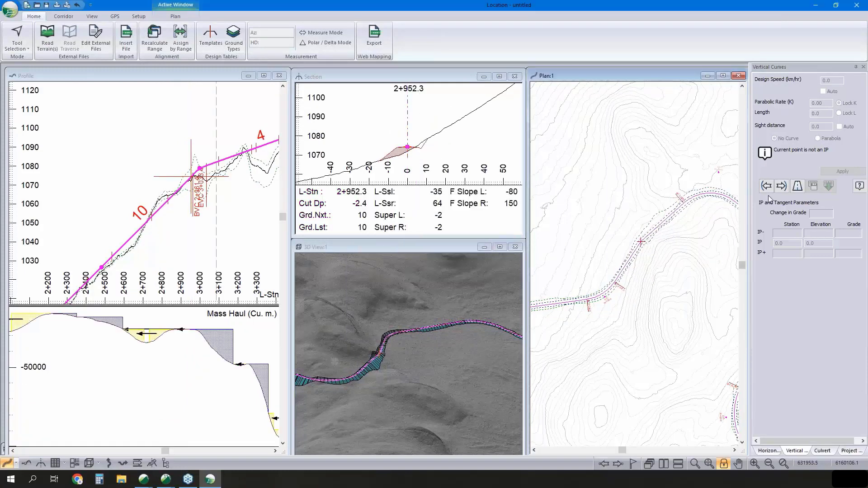
click(768, 451)
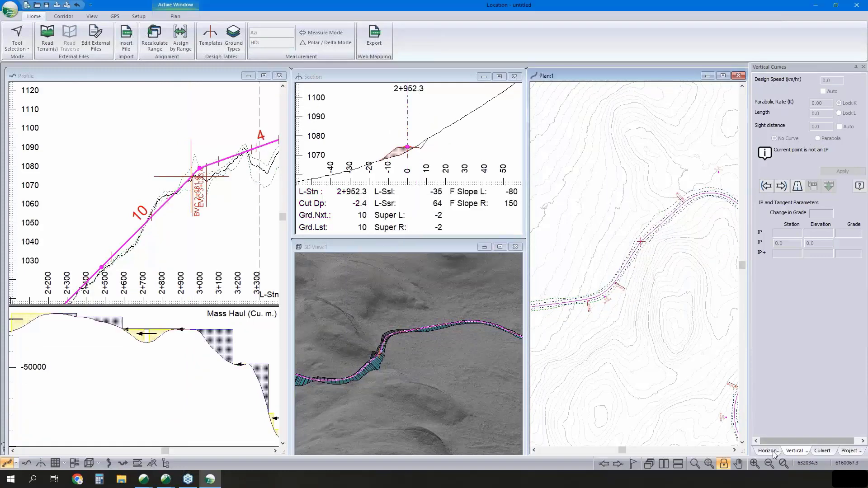
click(800, 227)
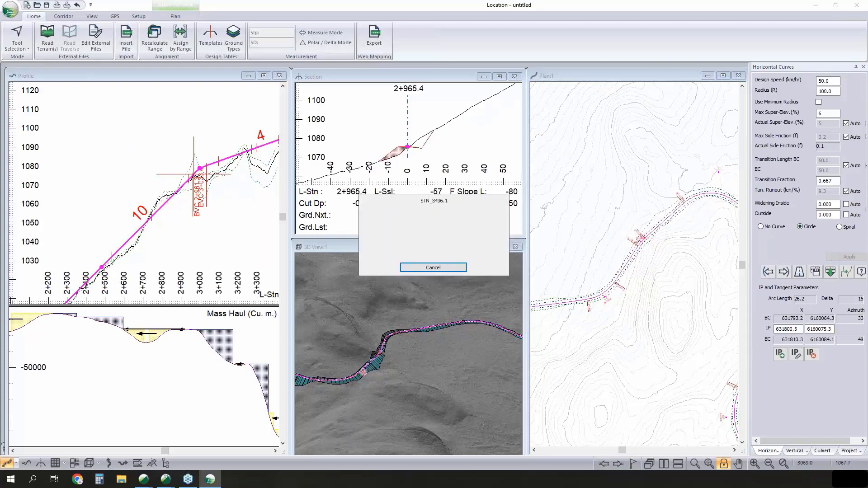
- Examine the profile grades and mass haul diagram along the road from its start, including the point at station 0+210.0
scroll(177, 214, down, 3)
middle_drag(178, 221, 245, 163)
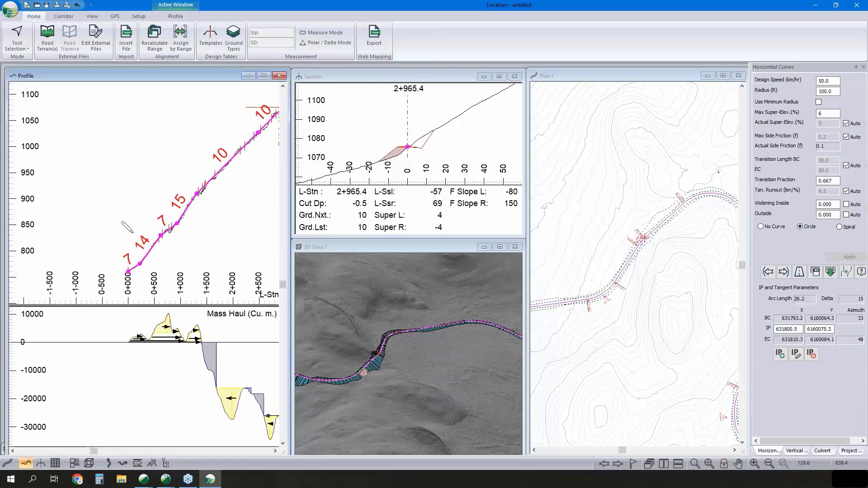
scroll(136, 225, up, 1)
right_click(145, 214)
click(154, 218)
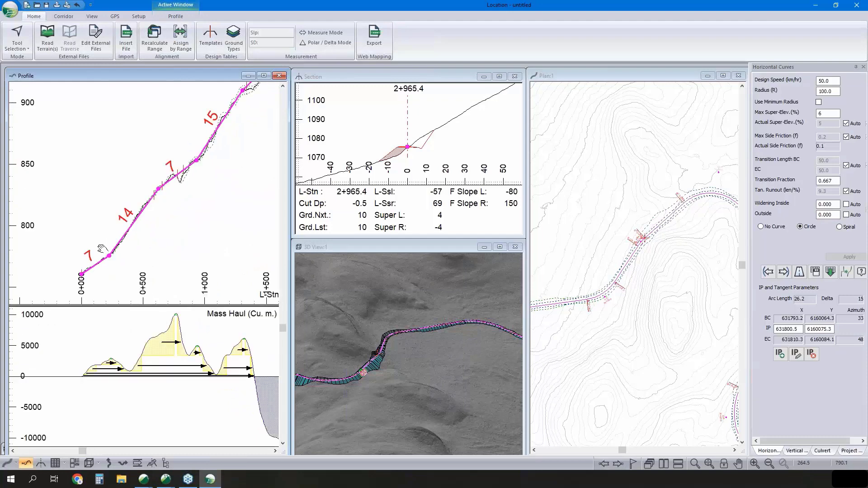
middle_drag(103, 249, 97, 256)
click(91, 274)
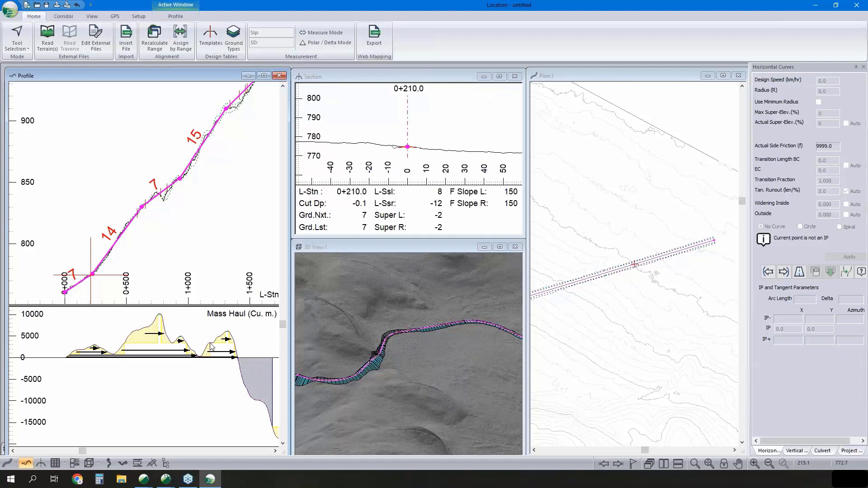
mouse_move(211, 347)
scroll(235, 253, down, 3)
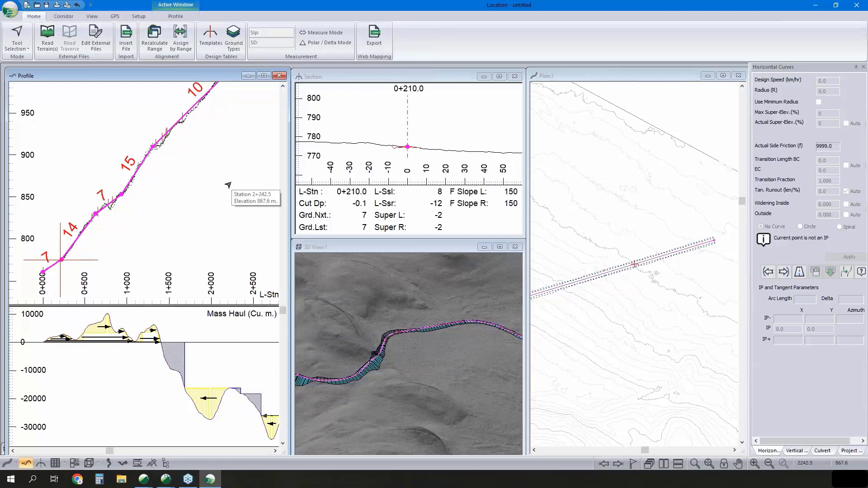
middle_drag(221, 173, 197, 195)
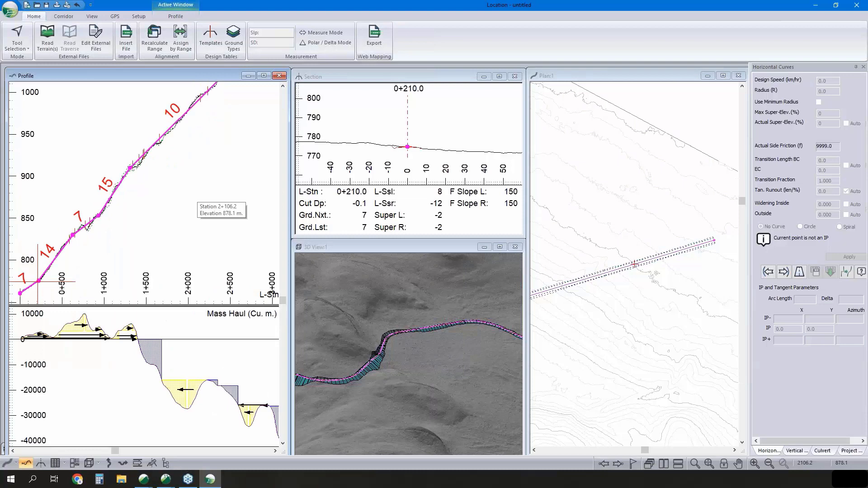
scroll(186, 190, down, 3)
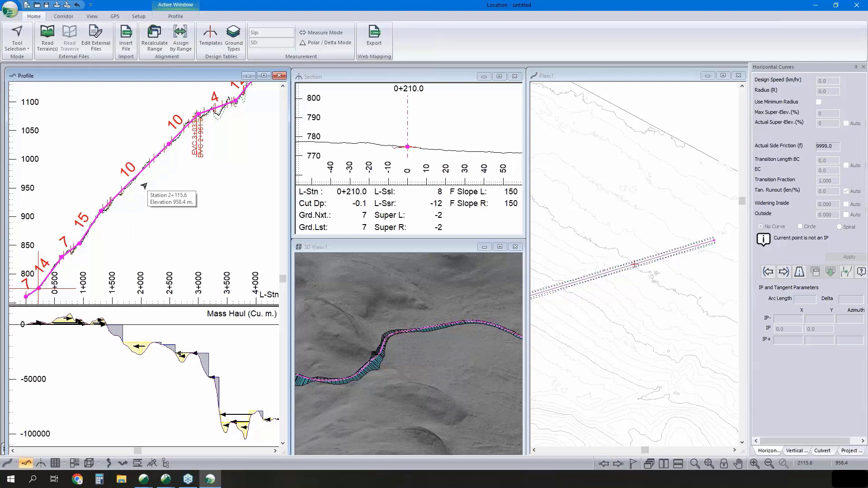
- Show the Project Explorer and set new vertical and horizontal scales in the profile window options
click(848, 451)
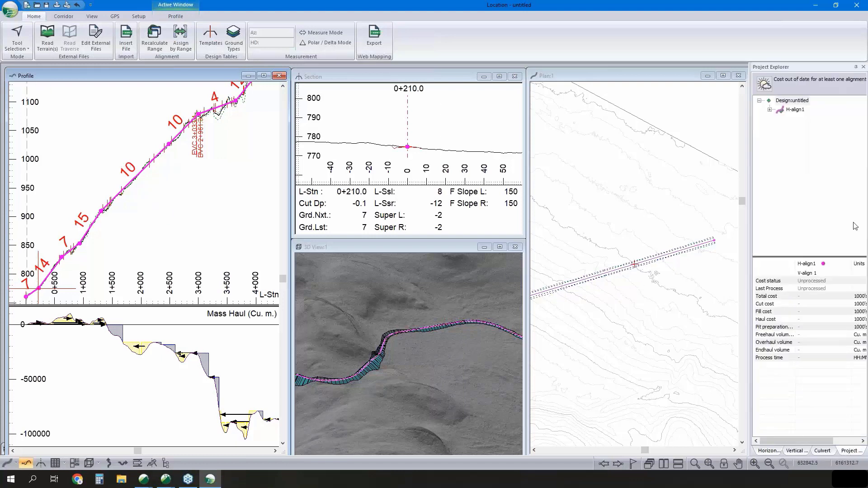
right_click(217, 187)
click(266, 263)
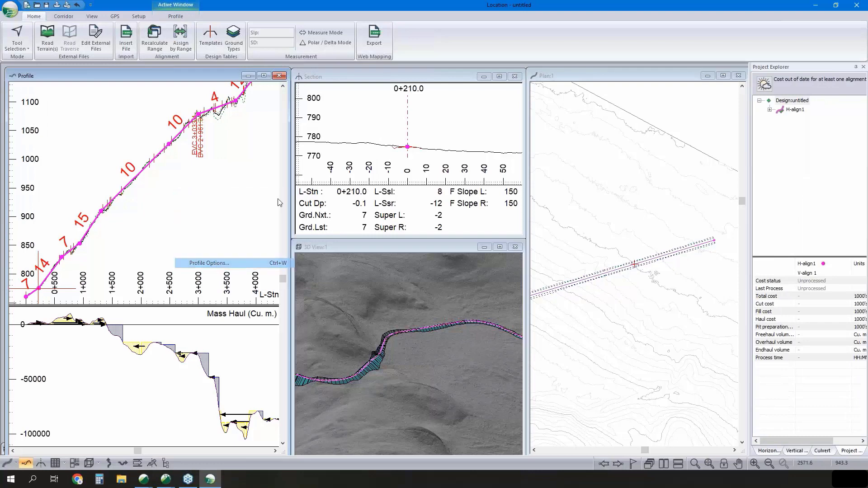
key(Tab)
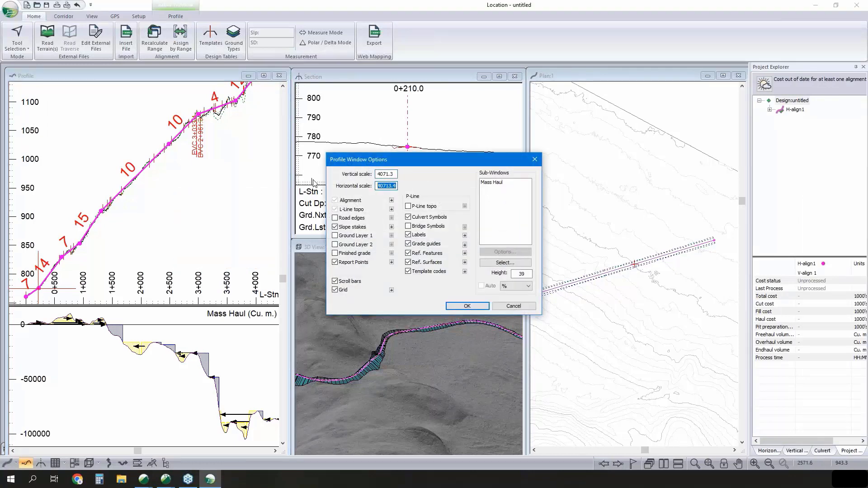
text(2000)
key(shift+Tab)
text(2)
click(481, 308)
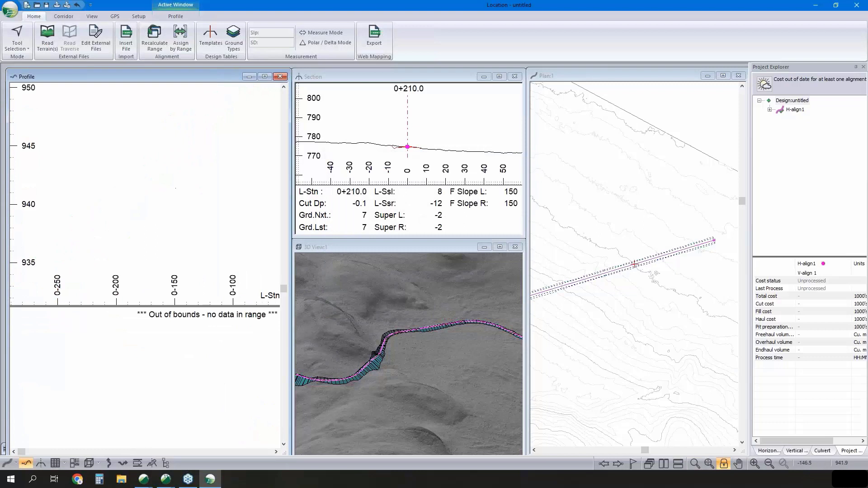
- Bring the first kilometre of the road, from station 0+000, back into view in the profile with its mass haul
scroll(182, 174, down, 3)
middle_drag(182, 174, 123, 343)
scroll(199, 155, down, 1)
middle_drag(200, 155, 190, 302)
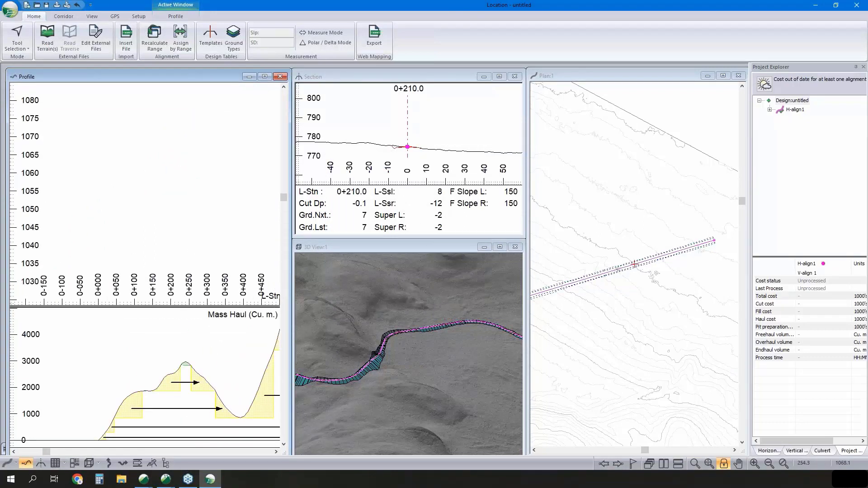
scroll(191, 143, down, 1)
middle_drag(191, 217, 190, 139)
middle_drag(189, 195, 188, 101)
middle_drag(182, 271, 180, 131)
middle_drag(180, 292, 181, 178)
scroll(194, 204, down, 3)
middle_drag(244, 275, 203, 185)
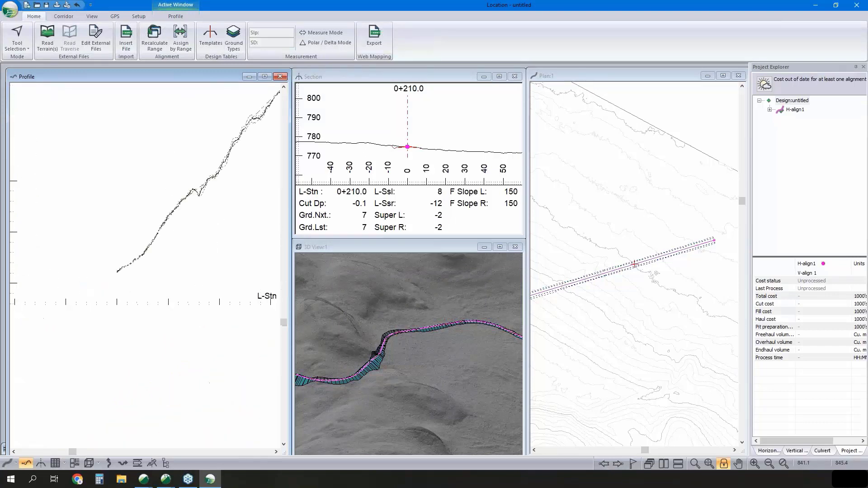
scroll(195, 195, up, 2)
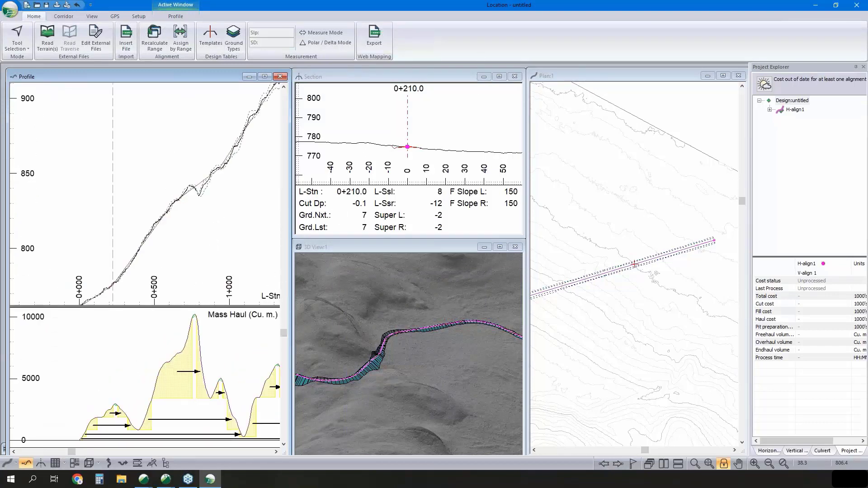
- In the vertical options of V-align 1, sample sections at a spacing of 20 instead of all sections
click(769, 109)
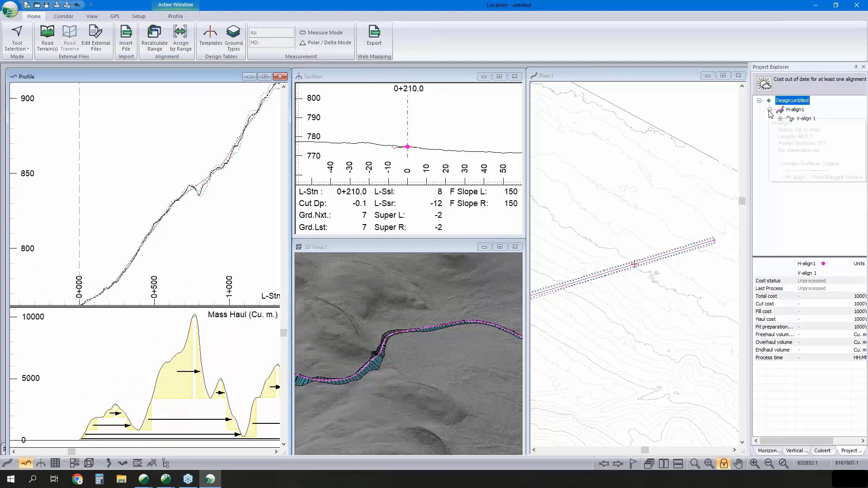
right_click(802, 121)
click(810, 140)
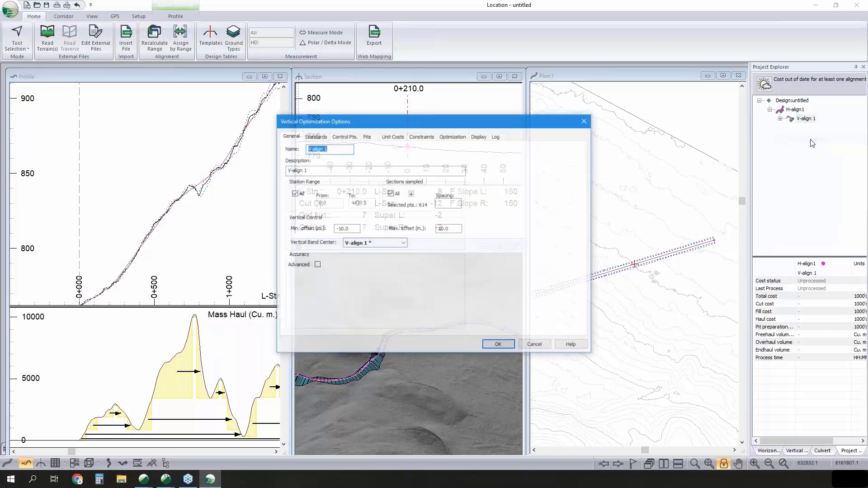
click(390, 194)
click(437, 203)
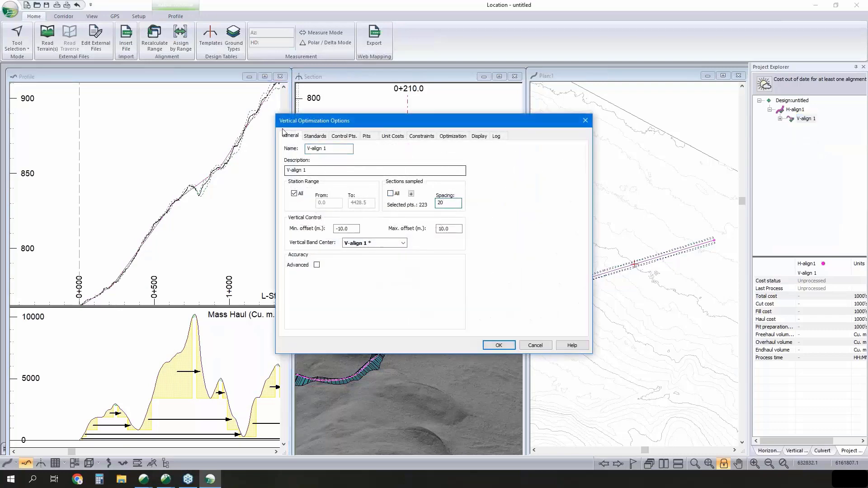
- Review the curve and grade standards, add a vertical control point at the start of the alignment, and accept the optimization options
click(307, 137)
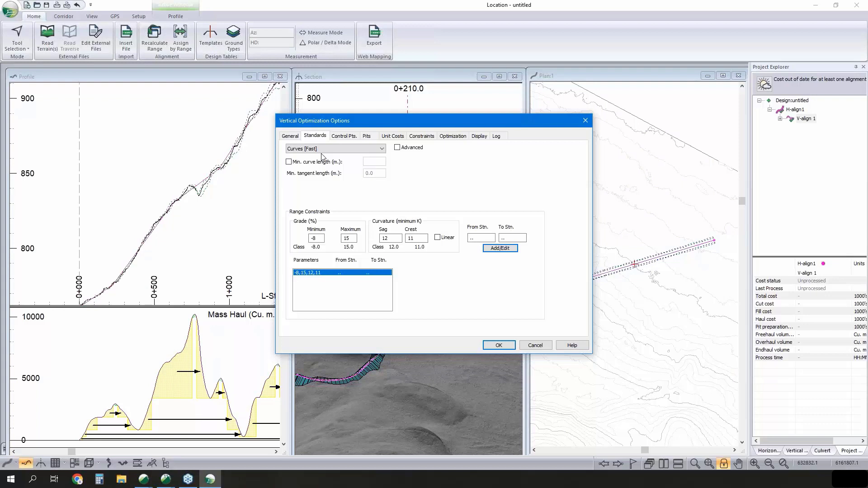
click(345, 136)
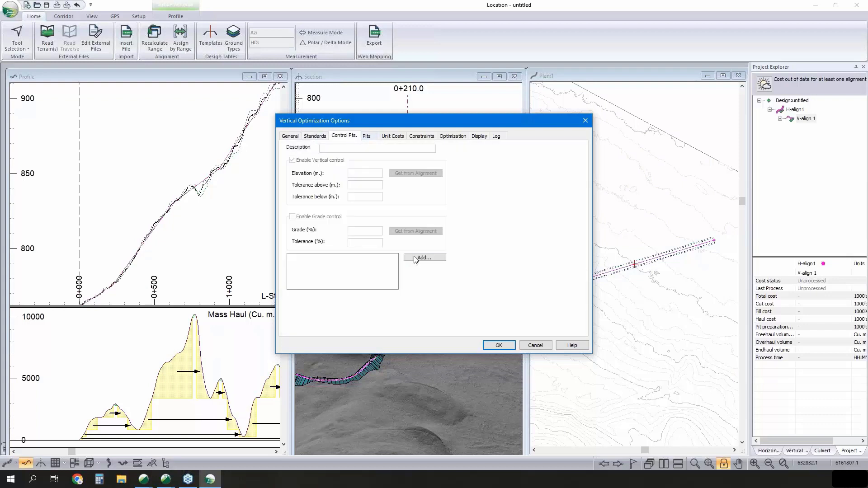
click(423, 257)
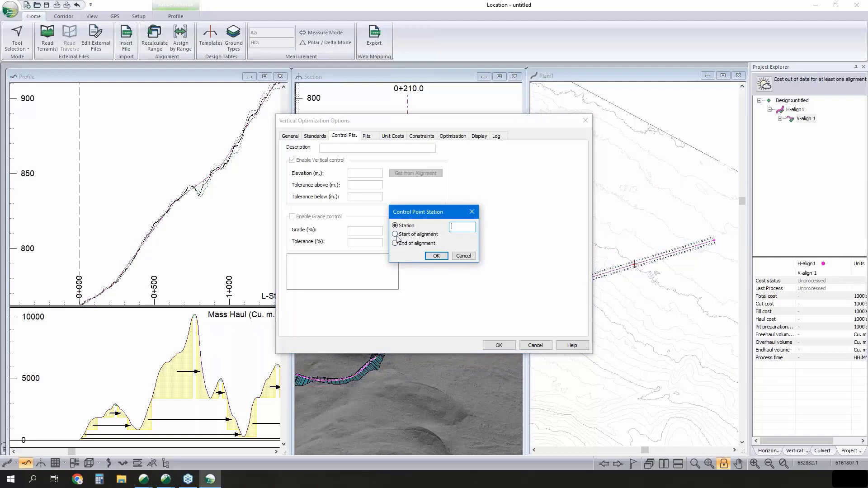
click(395, 234)
click(436, 256)
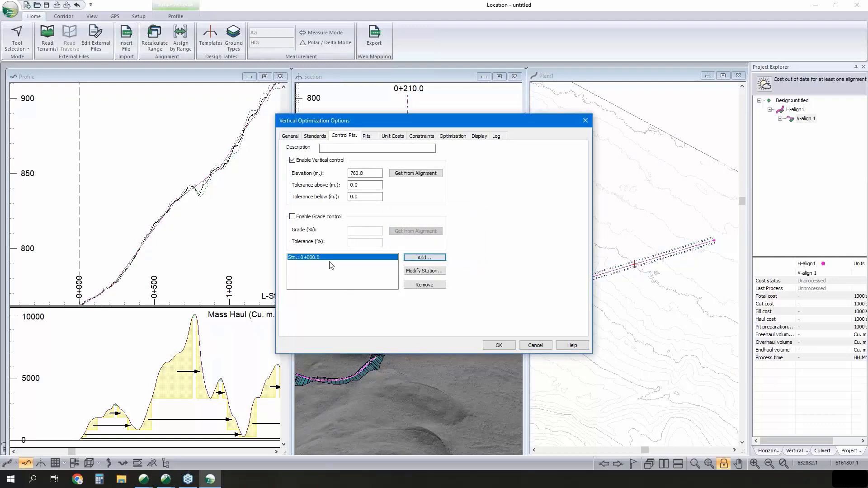
click(498, 345)
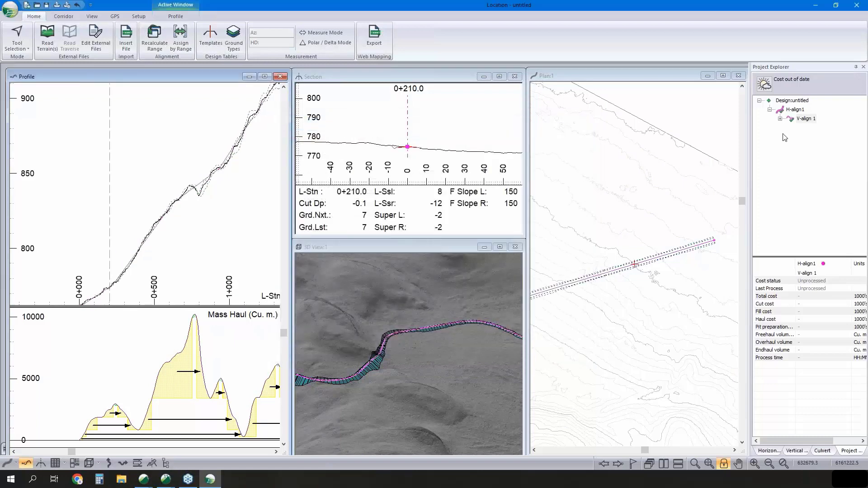
- Run the vertical optimization of V-align 1 with Optimal Profile processing
right_click(800, 121)
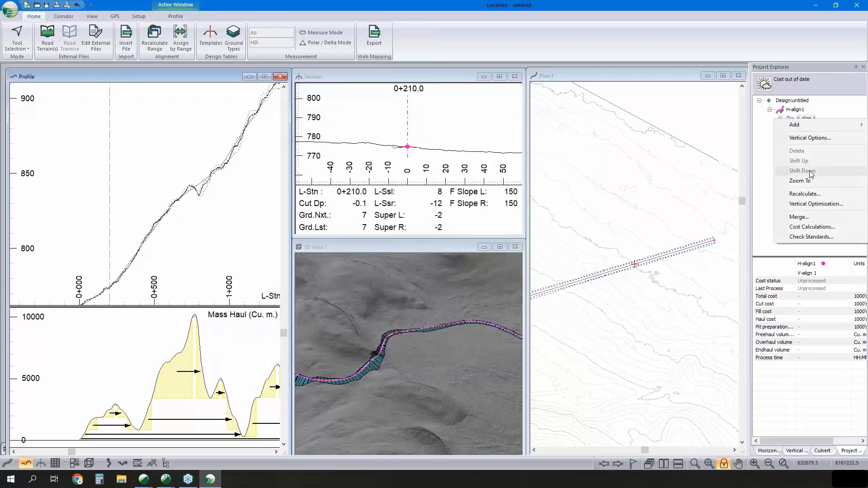
click(772, 130)
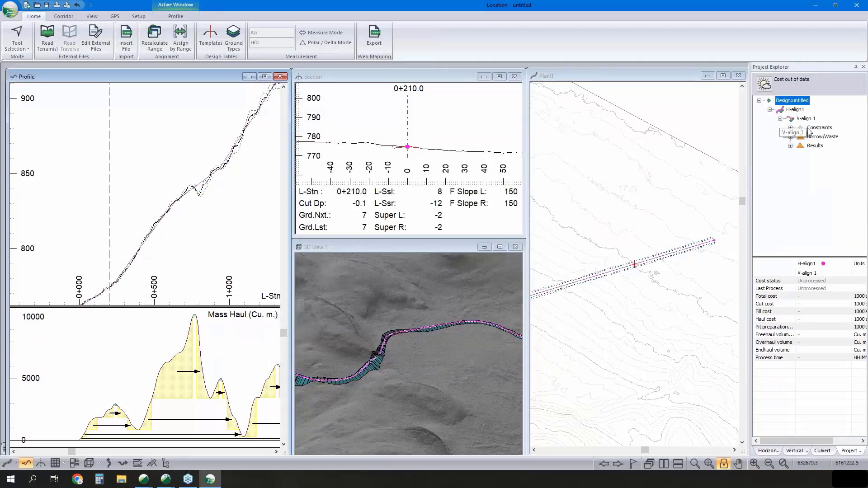
right_click(810, 123)
right_click(810, 121)
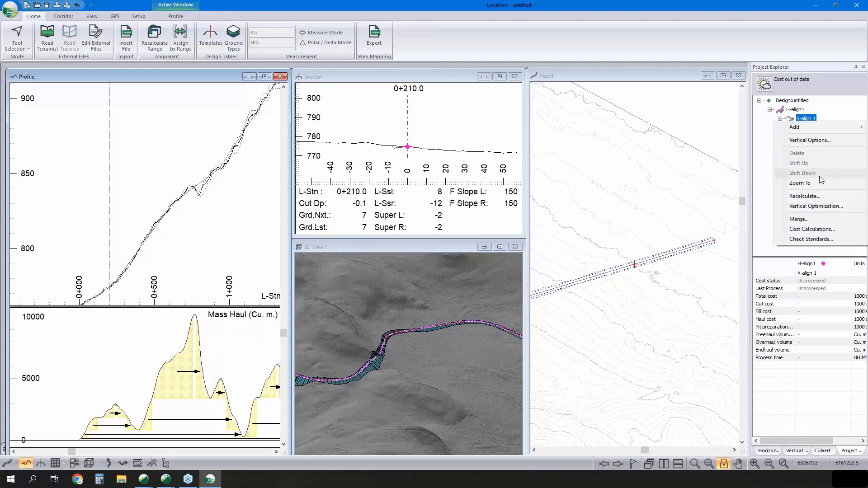
click(814, 207)
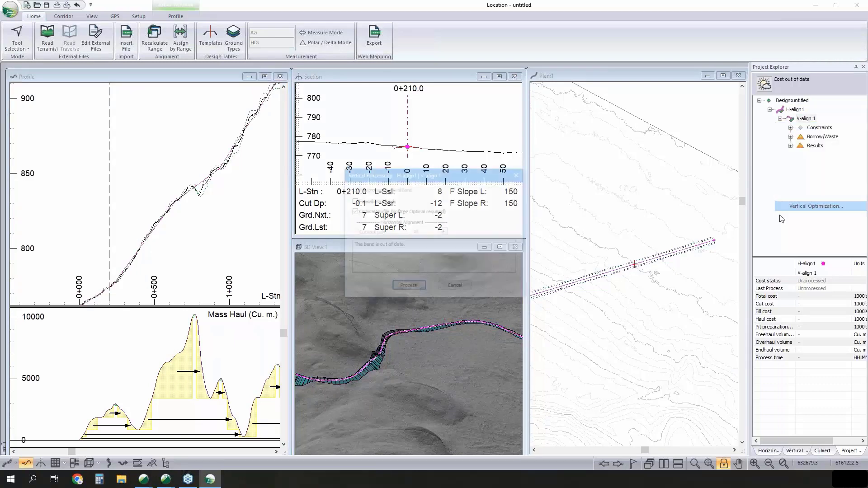
click(405, 290)
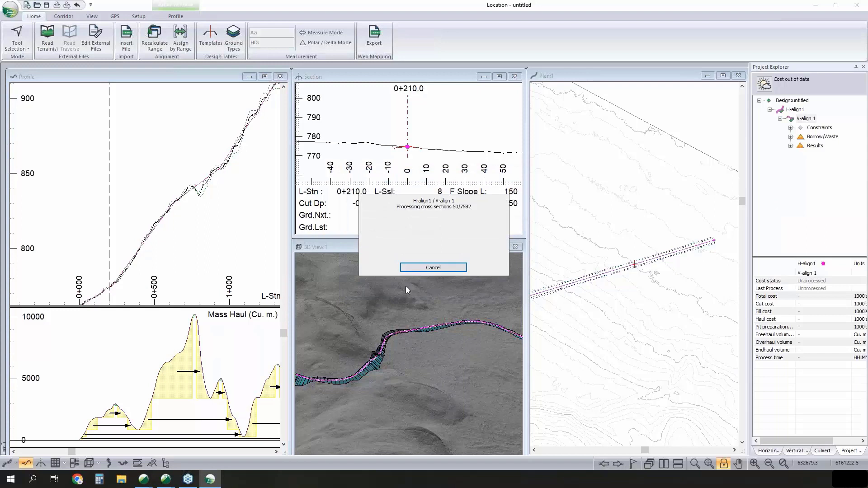
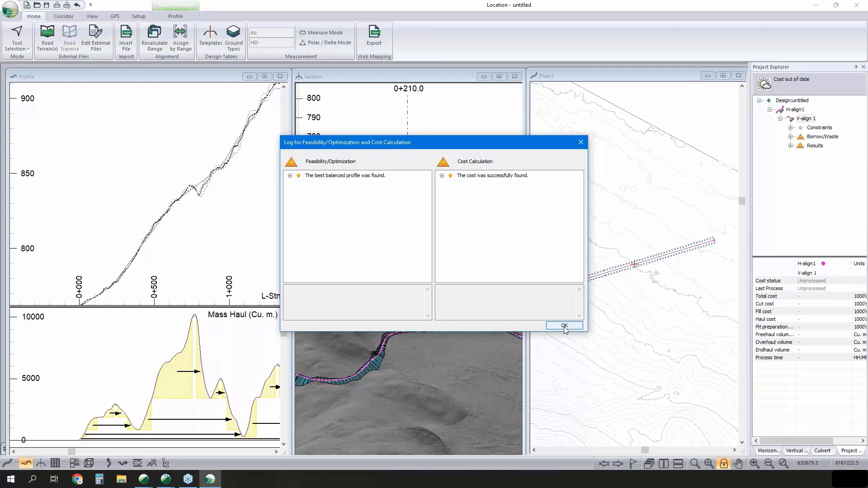
- Close the optimization log and examine the optimized profile, its mass haul and the road in the 3D view
click(564, 326)
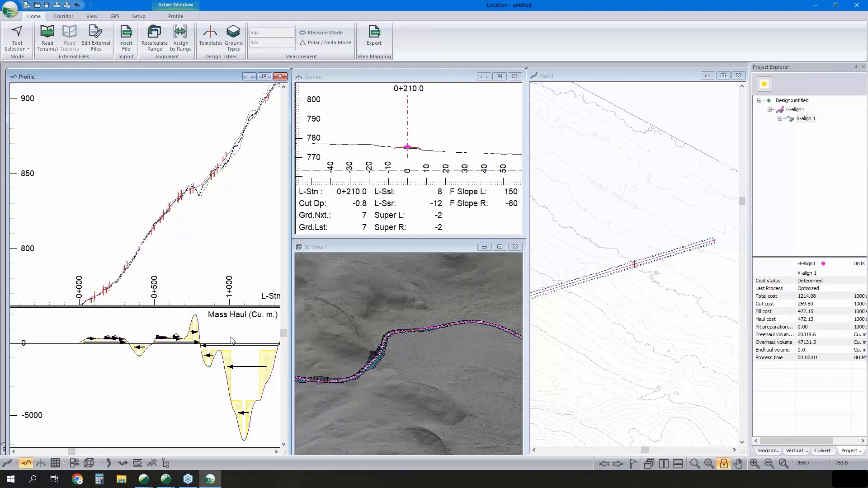
middle_drag(238, 165, 179, 237)
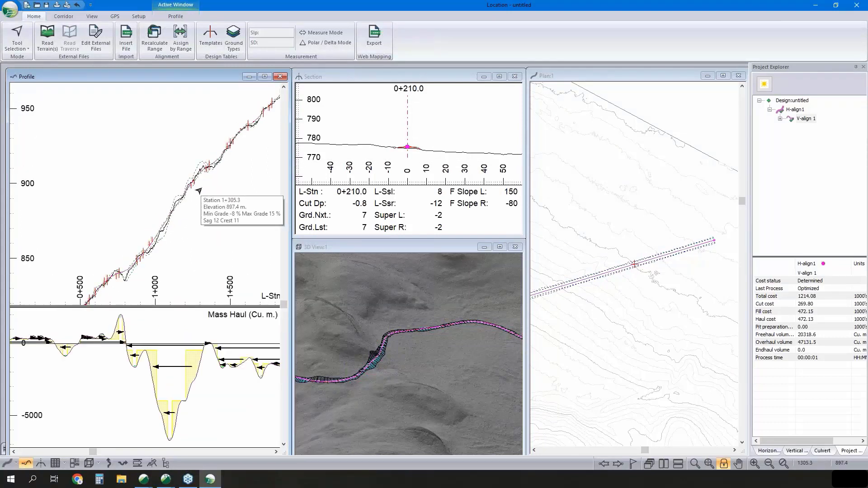
middle_drag(194, 207, 216, 226)
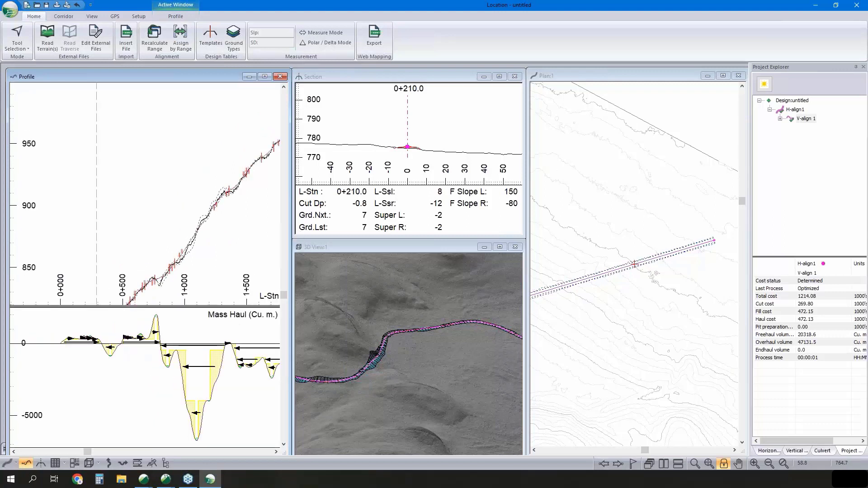
scroll(222, 240, down, 1)
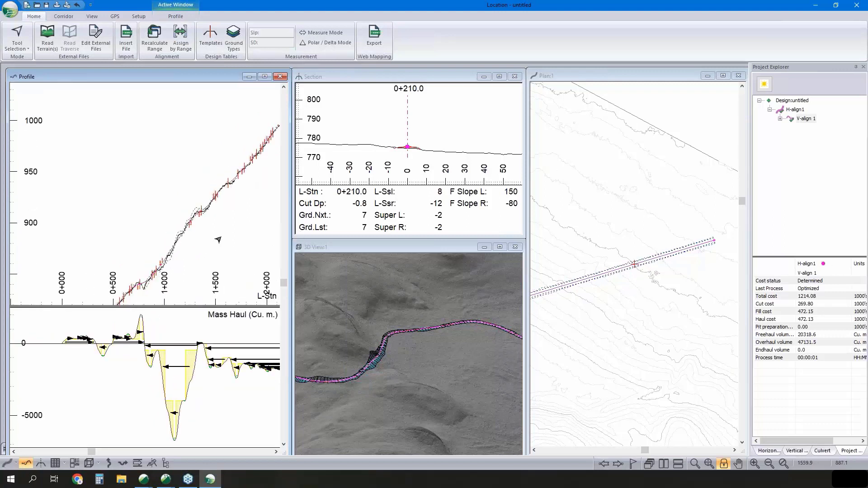
middle_drag(360, 344, 411, 338)
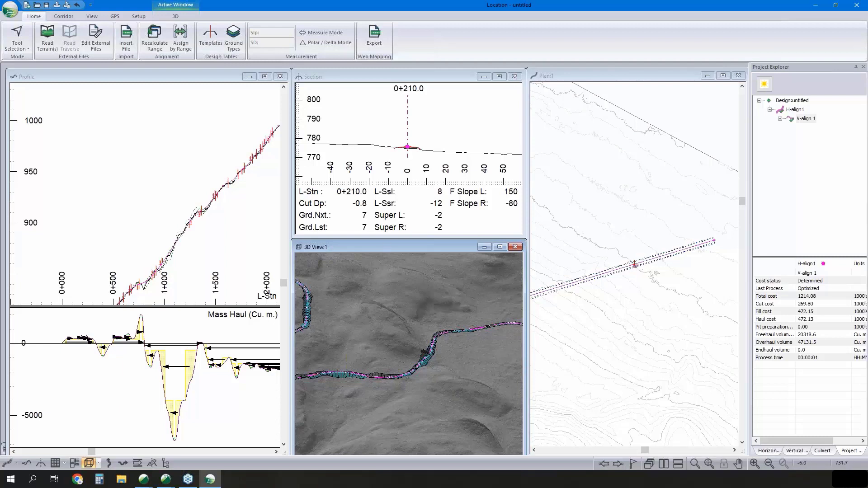
- Add a horizontal alignment from the design file Webinar - Done.dsnx, displayed in the background, and accept the insert warnings
right_click(796, 114)
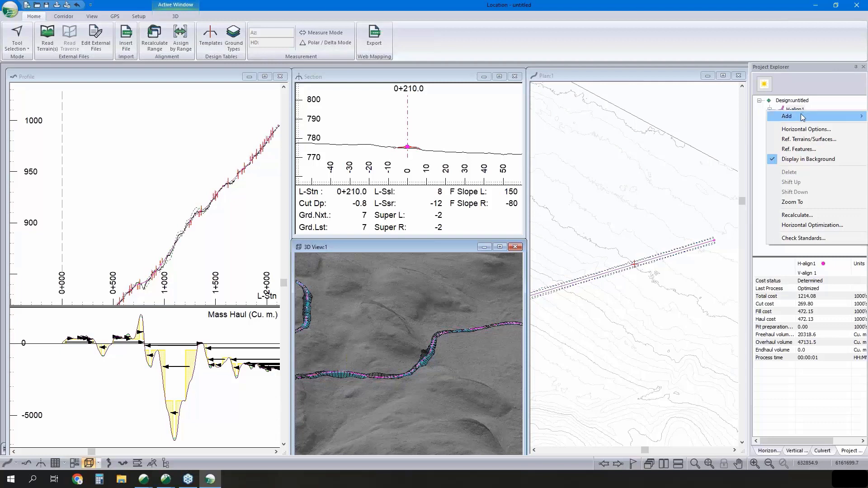
mouse_move(801, 117)
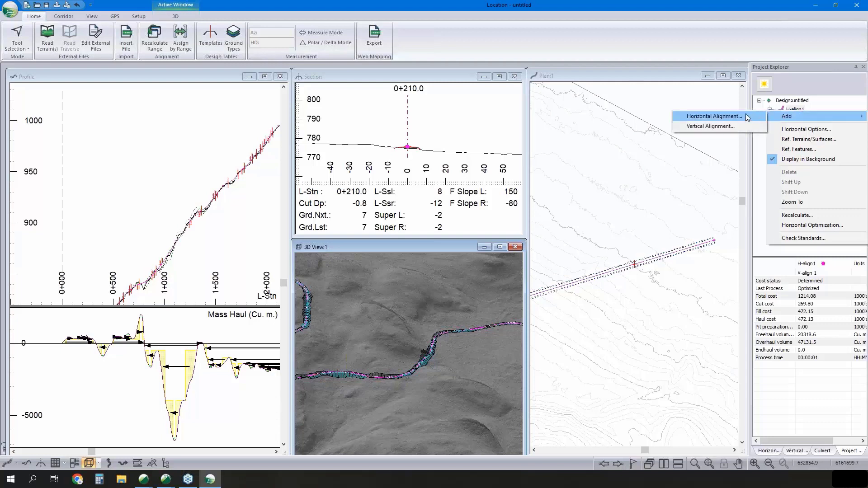
click(714, 116)
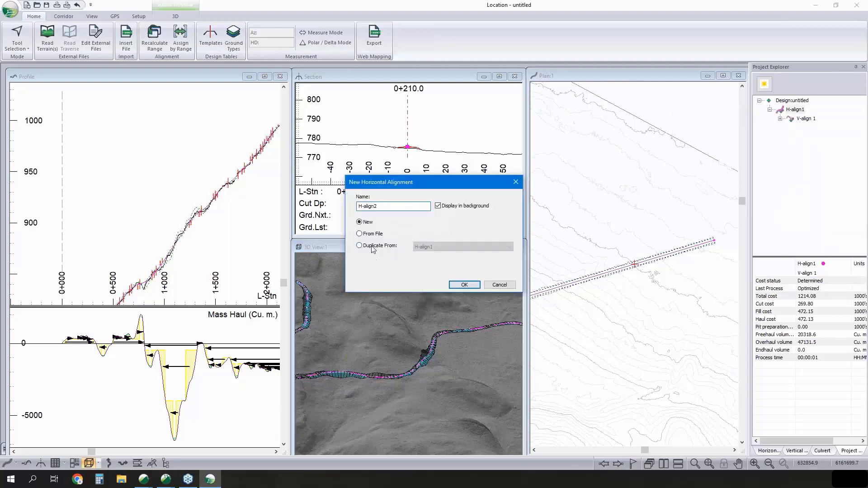
click(360, 246)
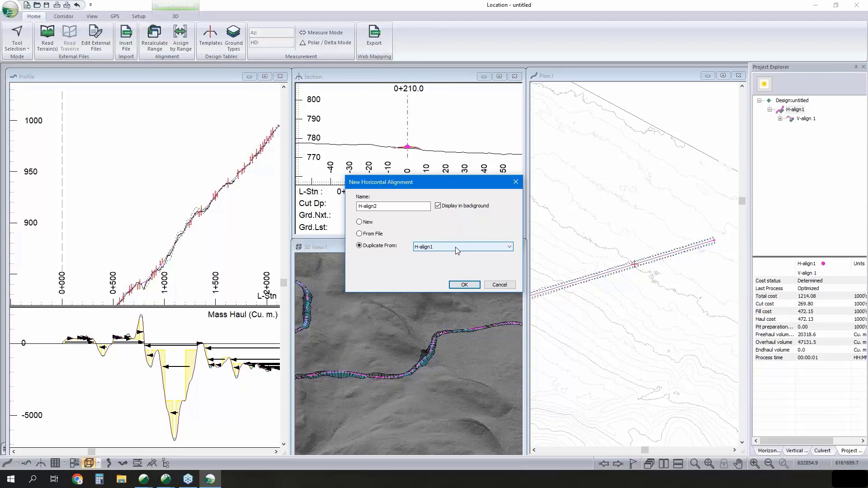
click(372, 235)
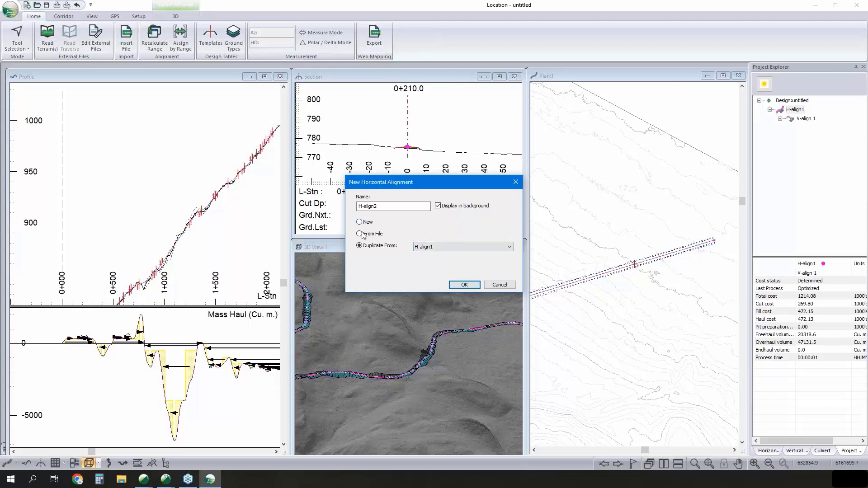
click(464, 285)
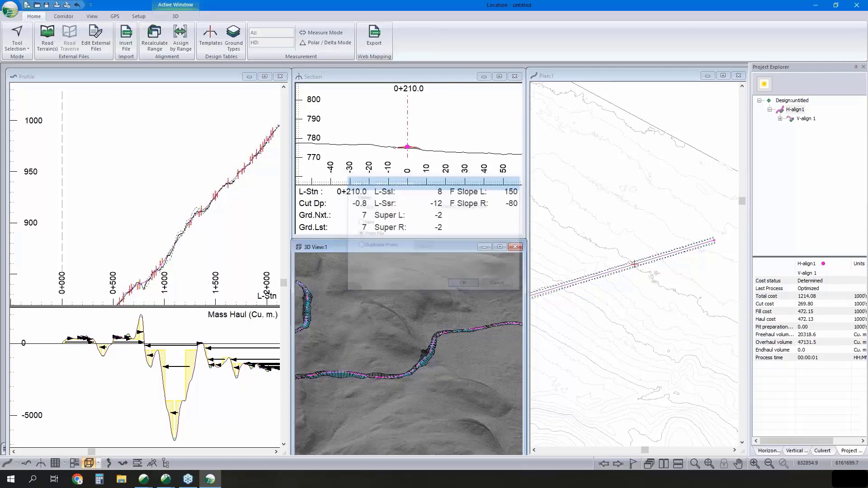
click(419, 206)
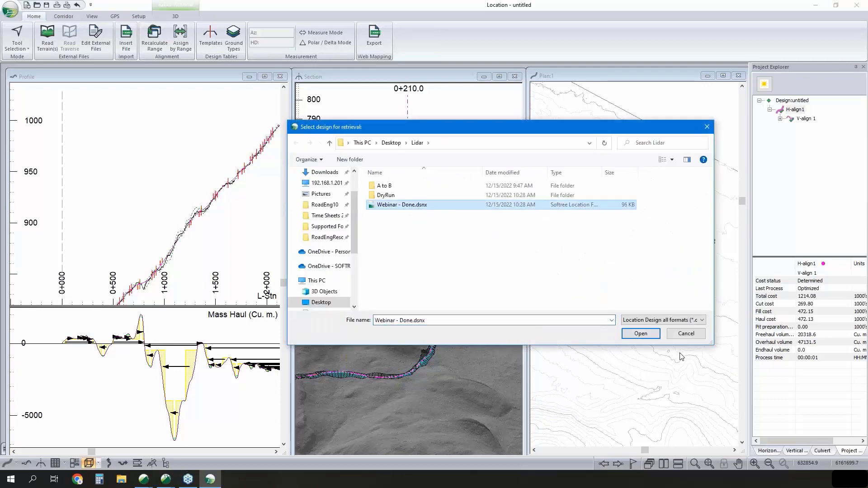
click(645, 334)
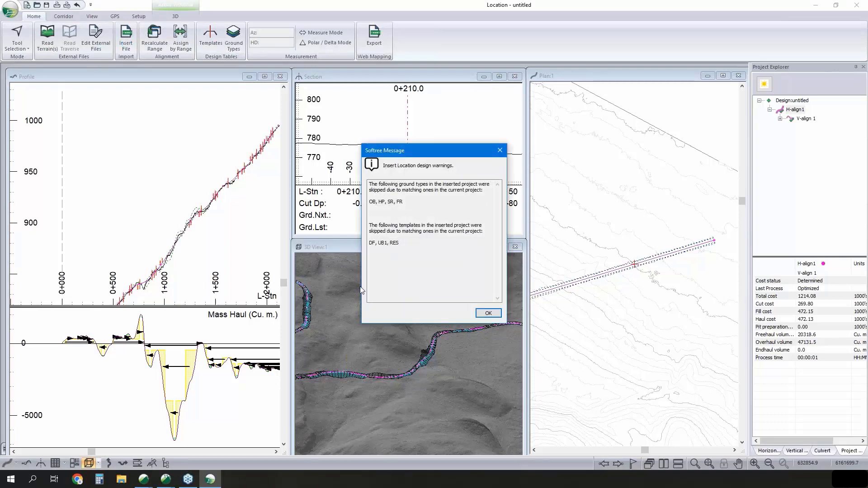
click(488, 313)
click(460, 271)
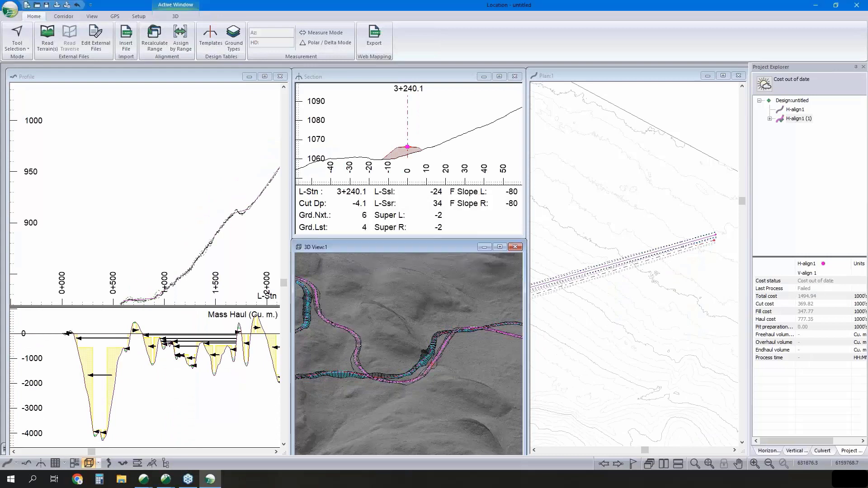
- Make V-align 2 of the inserted alignment H-align1 (1) current and recalculate all its cross sections with Re-Cost enabled
middle_drag(465, 312, 450, 330)
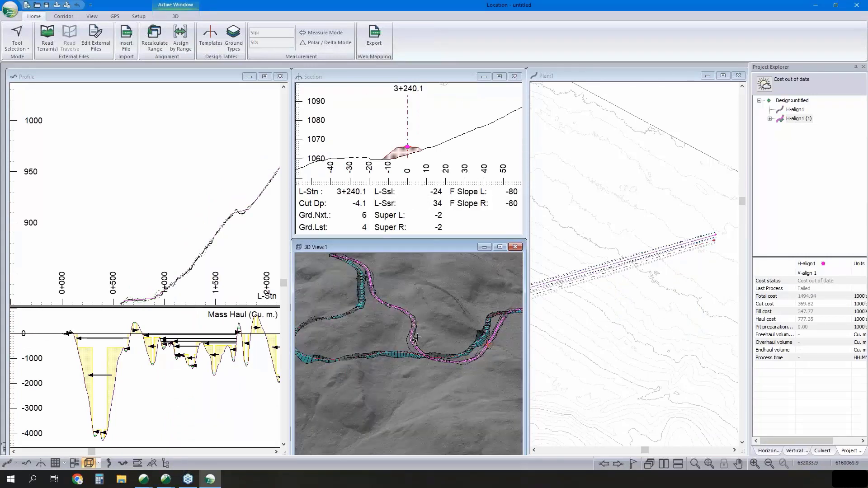
double_click(798, 118)
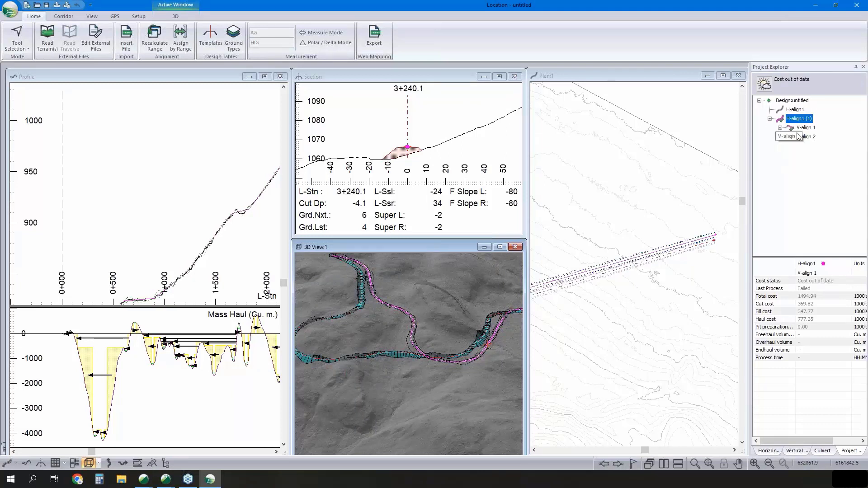
click(807, 129)
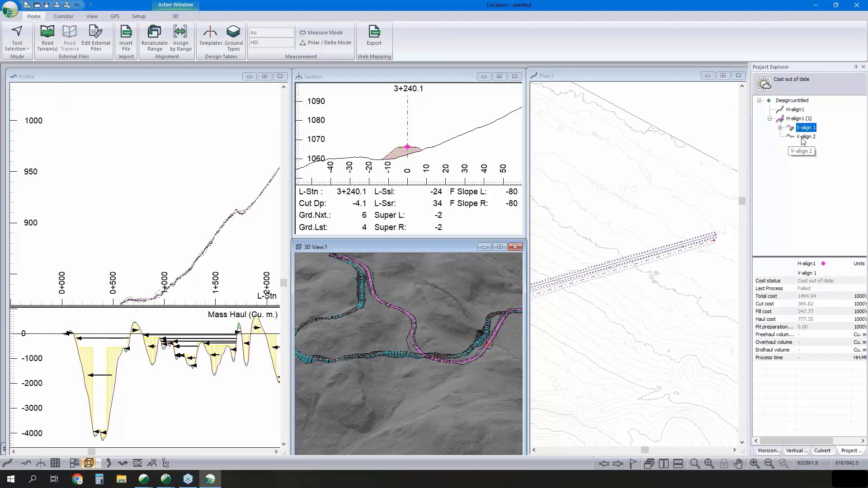
double_click(802, 137)
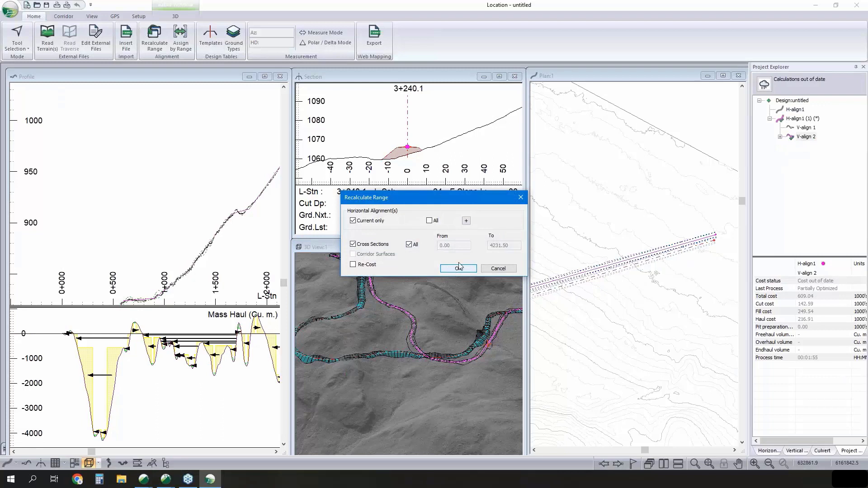
click(367, 264)
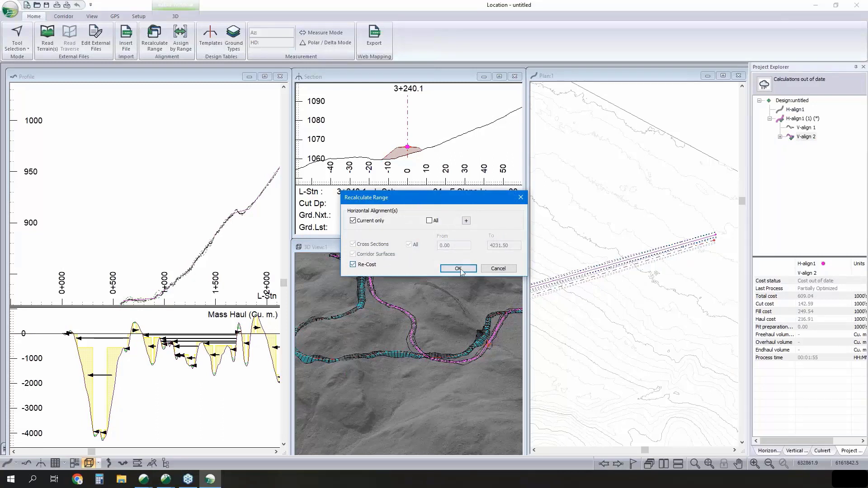
click(458, 269)
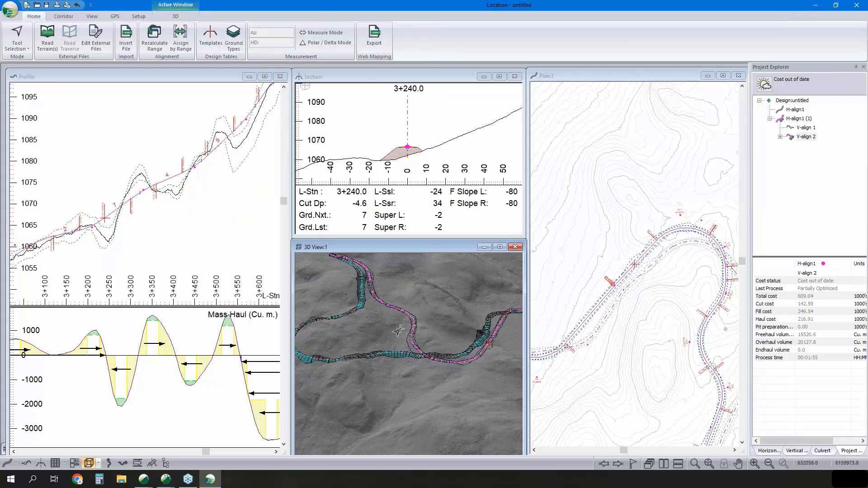
- In the 3D options, change the source of the Final Merged Surface corridor reference to H-align1 (1)
middle_drag(469, 336, 448, 332)
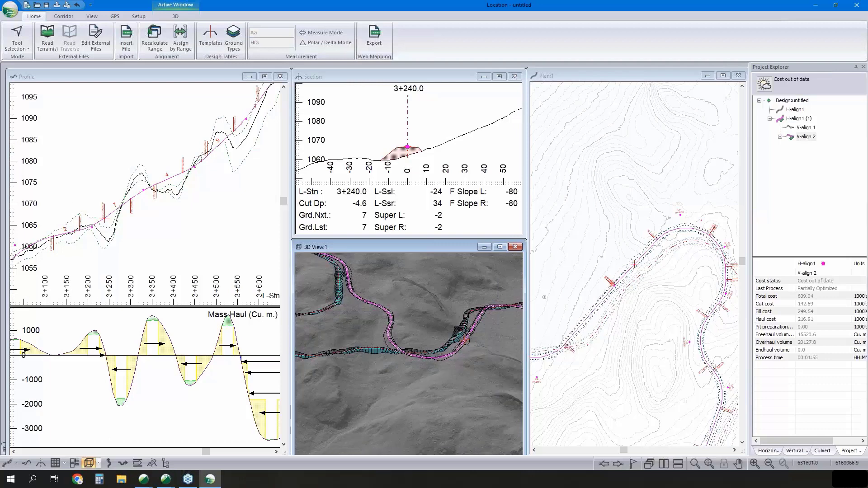
right_click(429, 305)
click(443, 313)
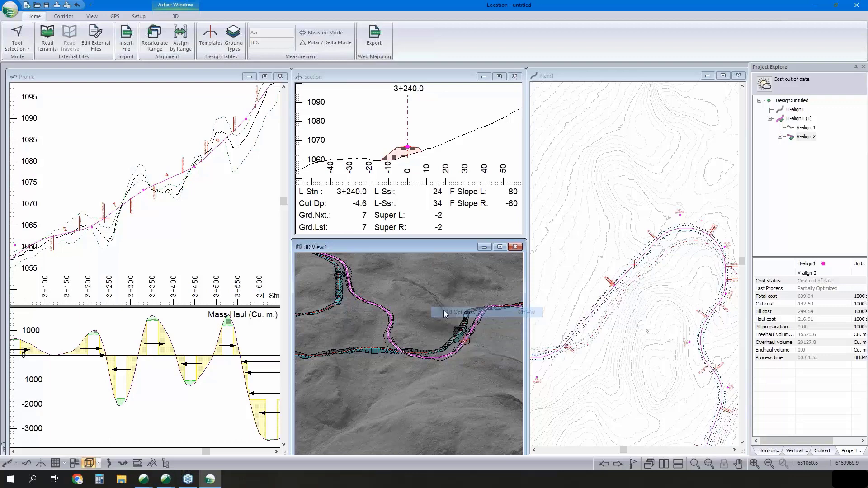
click(340, 178)
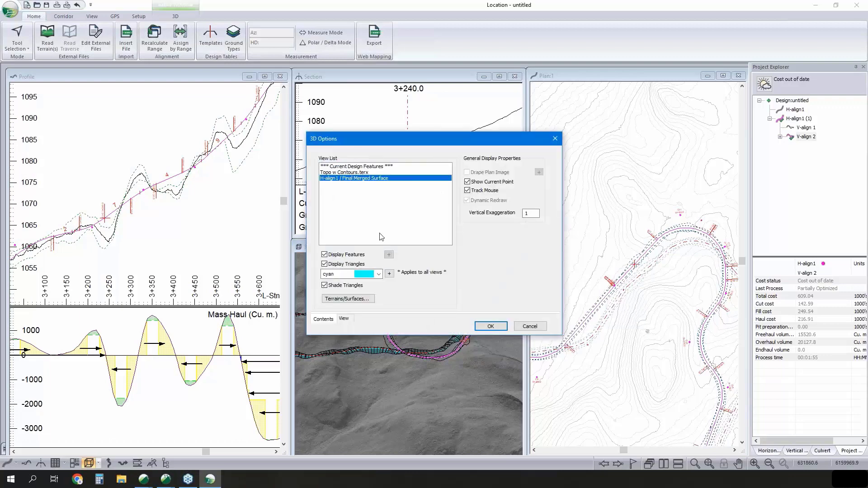
click(370, 298)
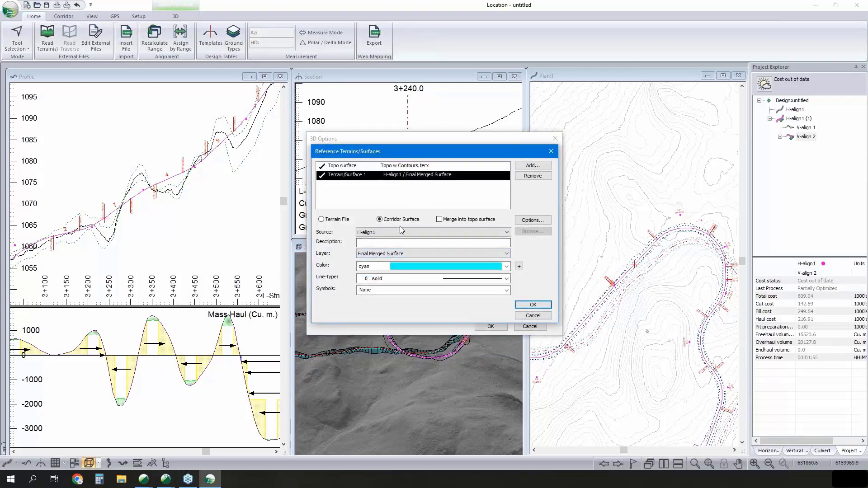
click(401, 232)
click(398, 246)
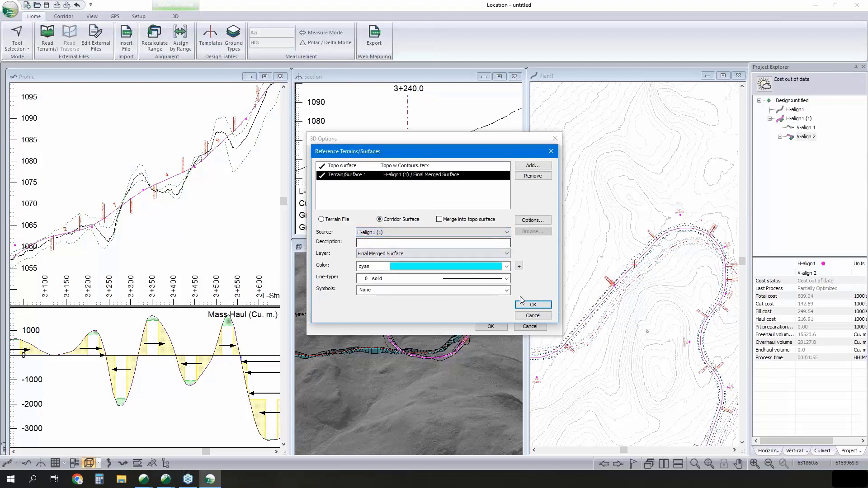
click(533, 304)
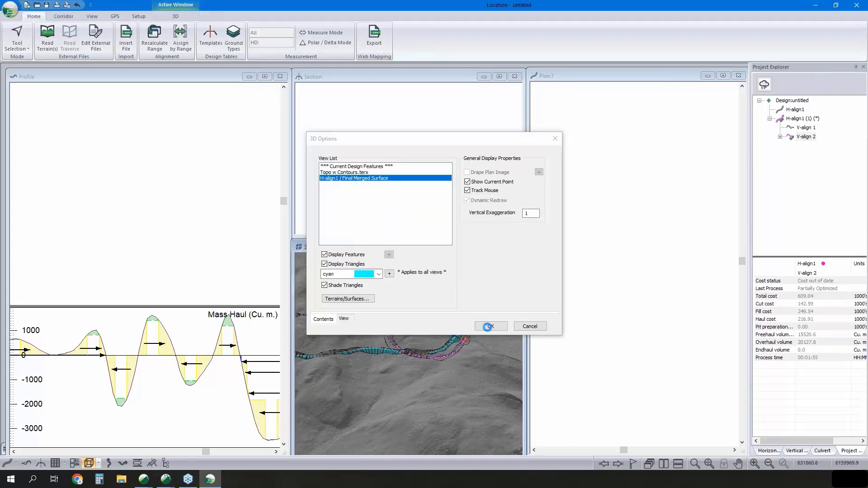
- Accept the 3D display settings of the current design features for the current alignment only and apply the 3D options
click(387, 170)
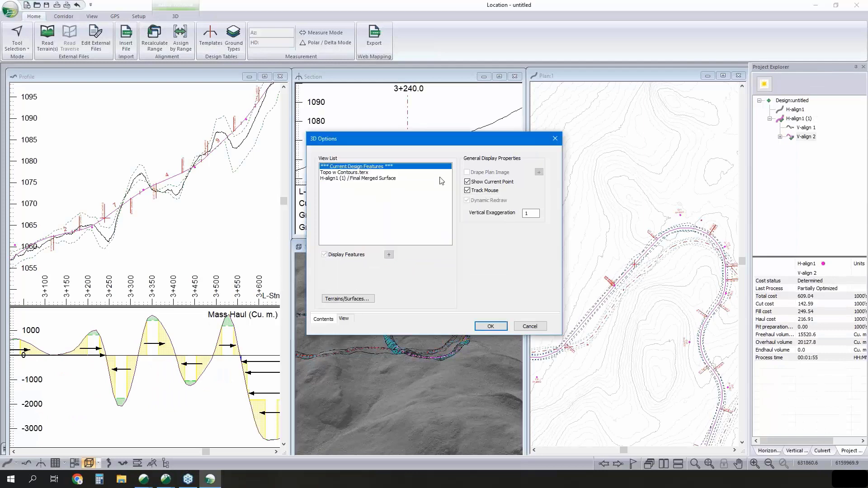
click(389, 255)
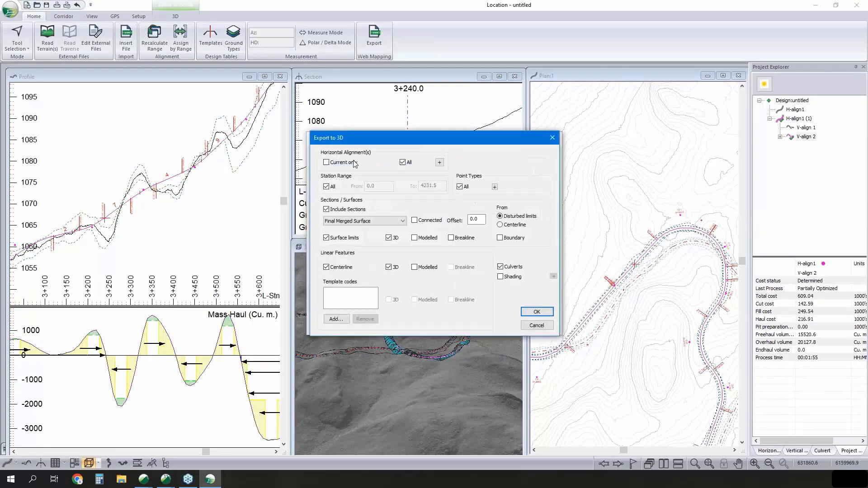
click(536, 311)
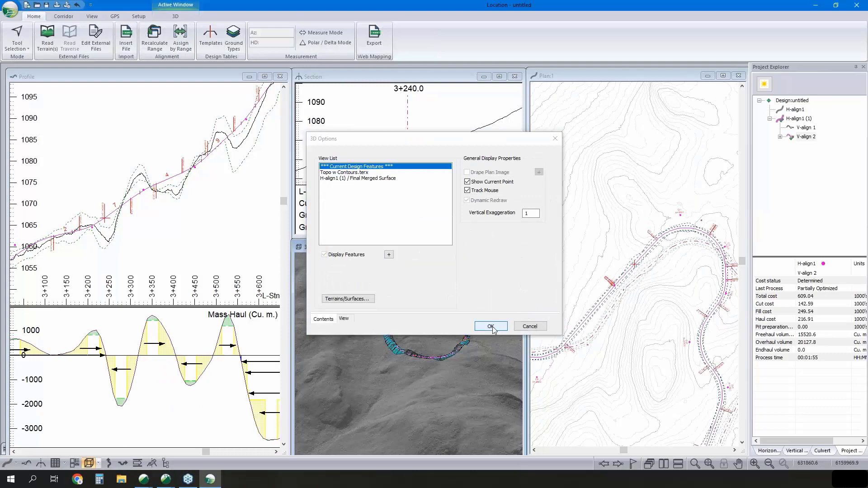
click(491, 326)
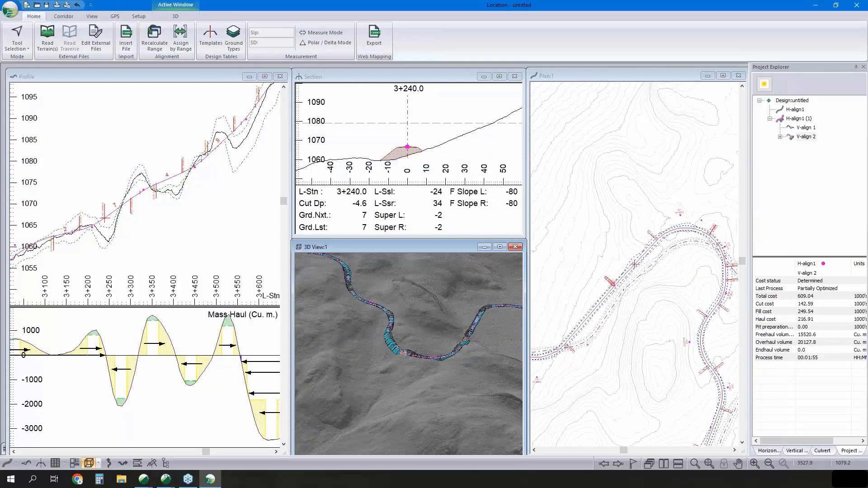
- Examine the inserted road in profile, section and 3D at stations 3+410, 3+792.9 and 3+780
click(176, 175)
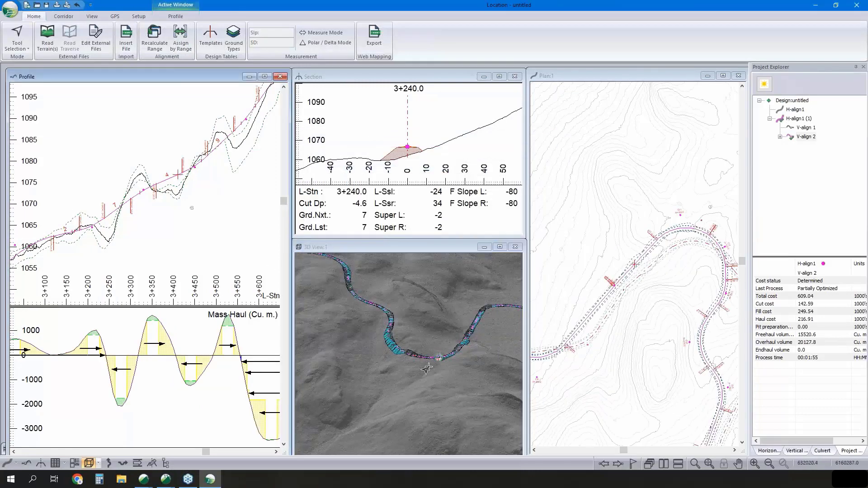
scroll(458, 349, up, 3)
click(458, 349)
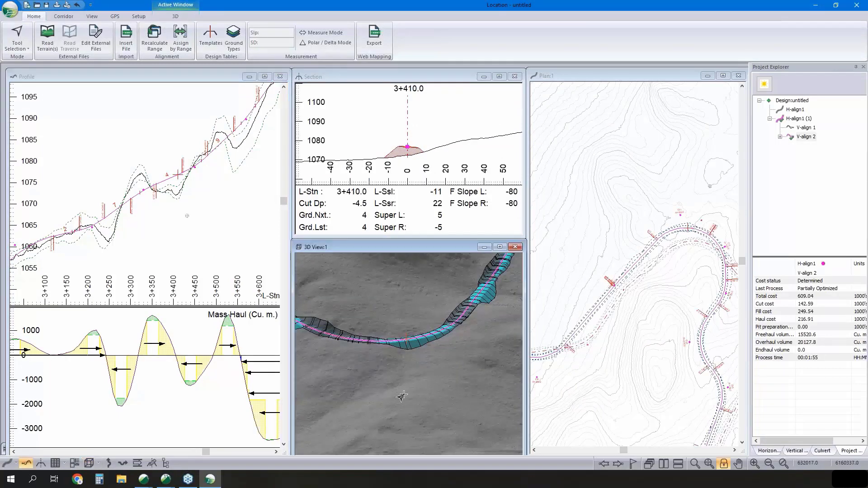
scroll(401, 388, down, 3)
drag(401, 384, 359, 351)
click(358, 349)
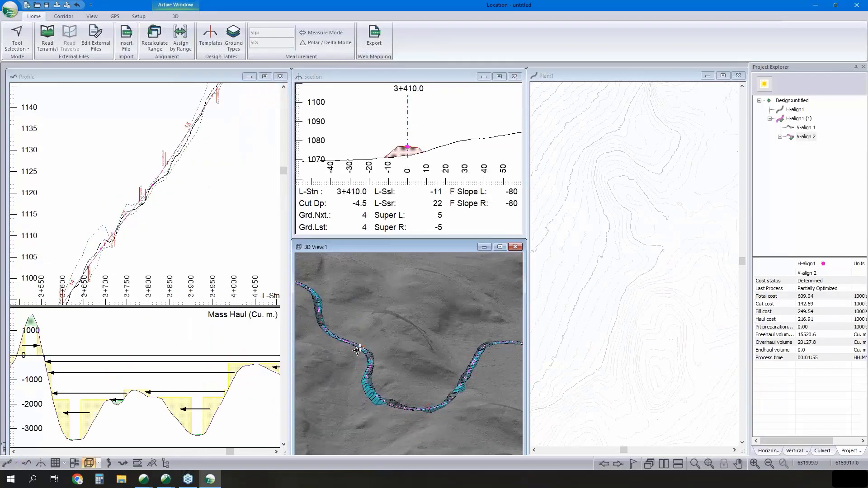
scroll(136, 202, up, 2)
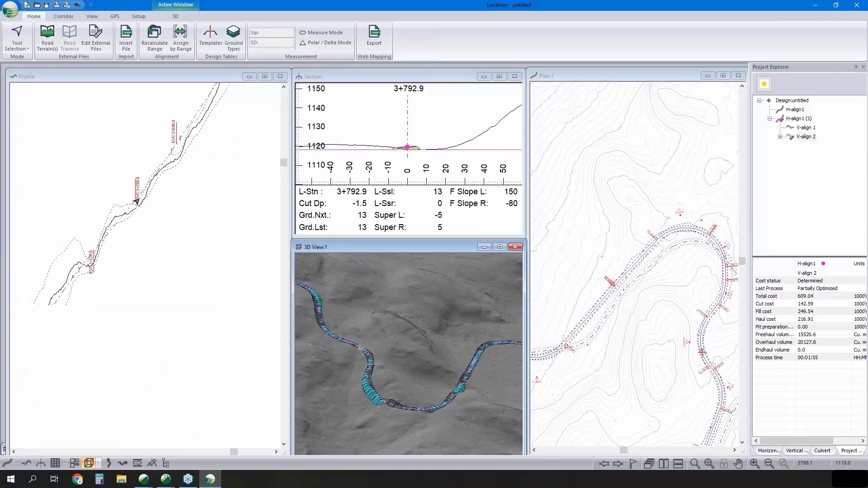
click(134, 200)
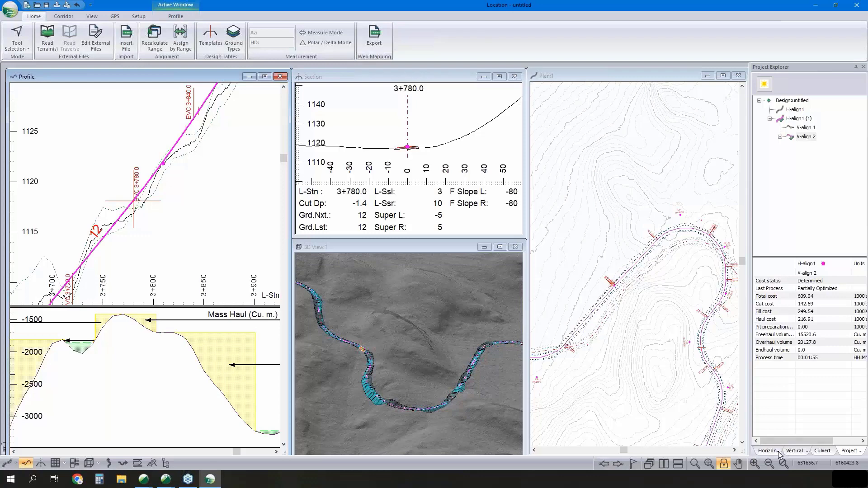
- Add a 500 mm cross drain culvert at station 3+780.0 of the current alignment
click(822, 451)
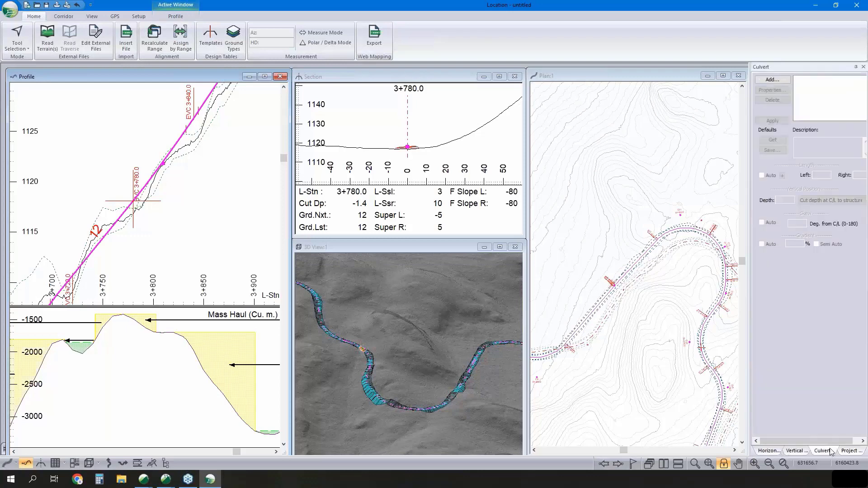
click(772, 79)
click(504, 253)
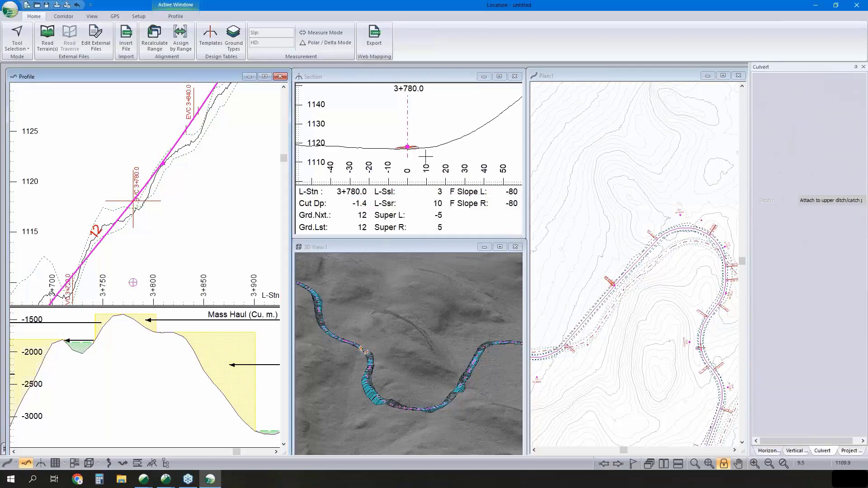
scroll(400, 149, up, 4)
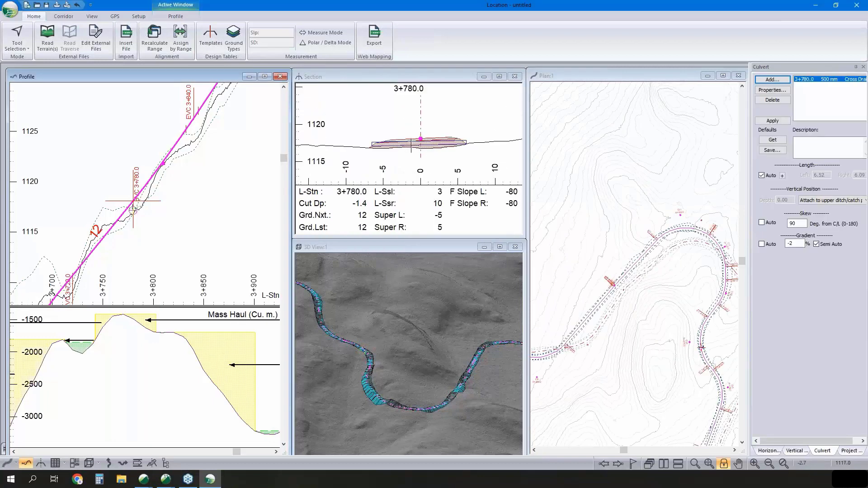
- Examine the class, diameter and shape options in the properties of the culvert at 3+780.0, leaving them as they are
double_click(824, 80)
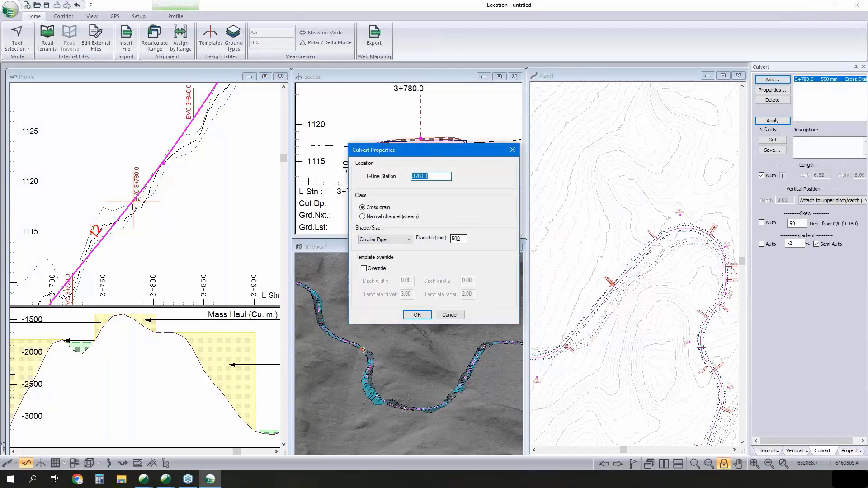
double_click(457, 238)
click(393, 240)
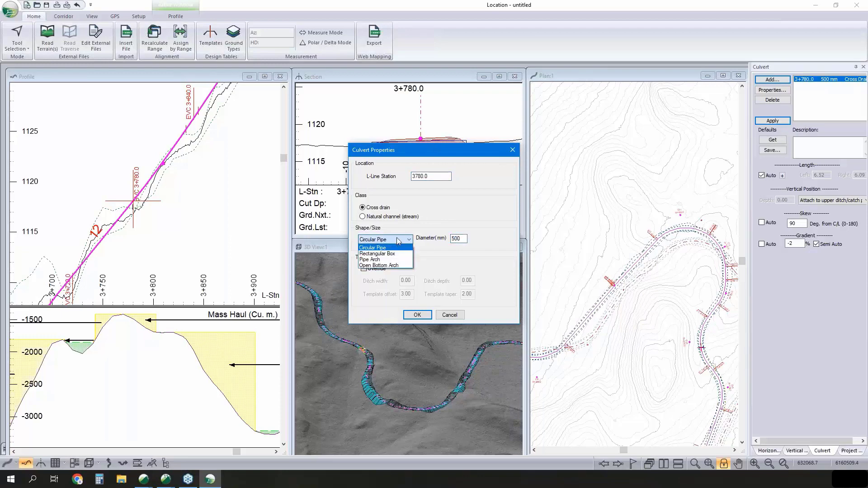
click(428, 221)
click(449, 314)
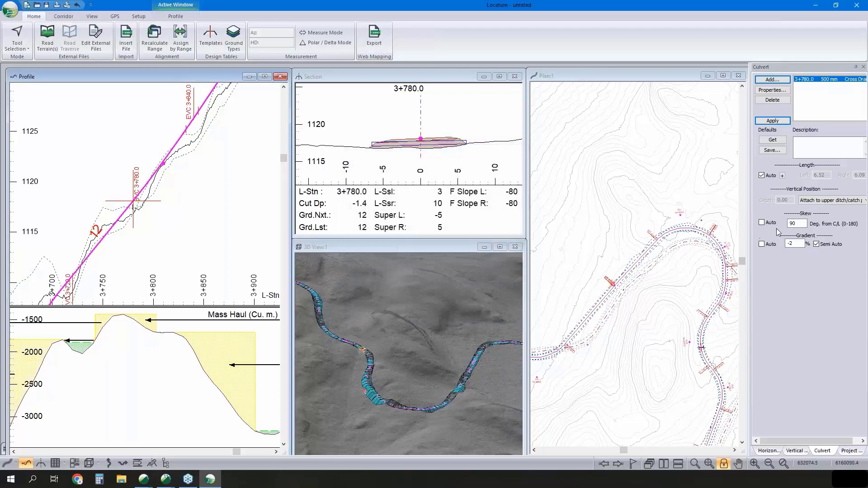
- Set the skew of the culvert at 3+780.0 to 110 degrees from the centreline
mouse_move(663, 197)
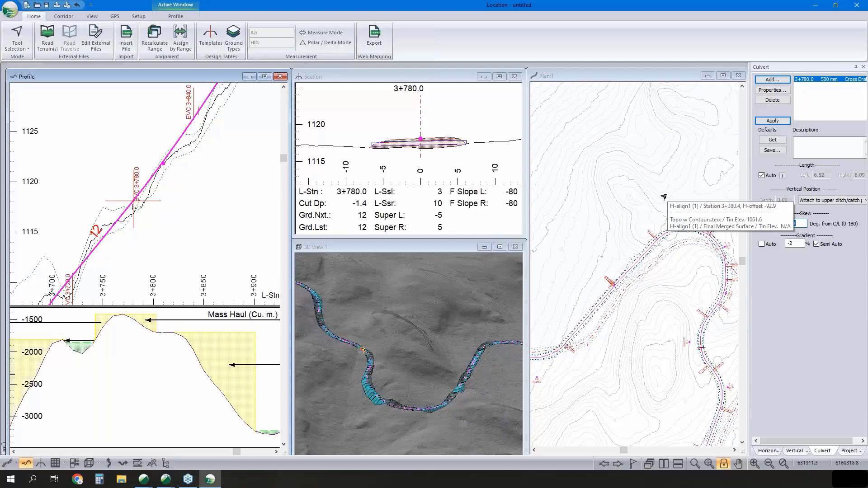
text(110)
key(Return)
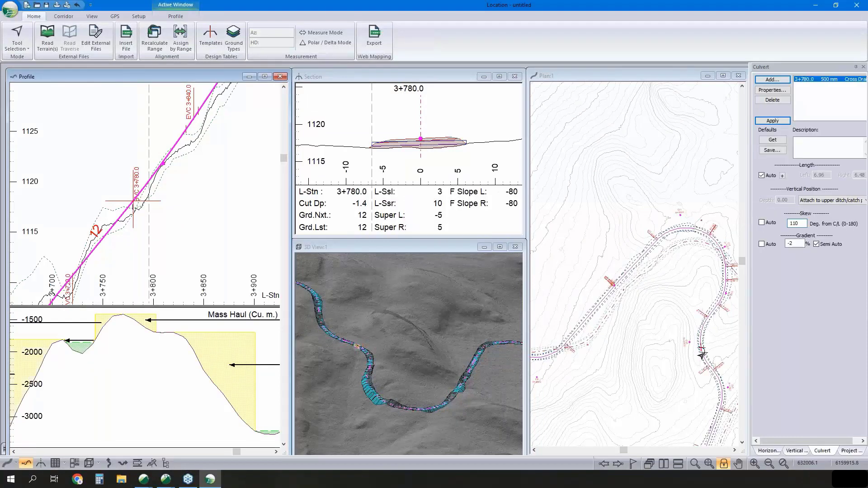
- Set the skew of the culvert at 3+780.0 to 70 degrees, turn on automatic gradient and apply the changes
text(70)
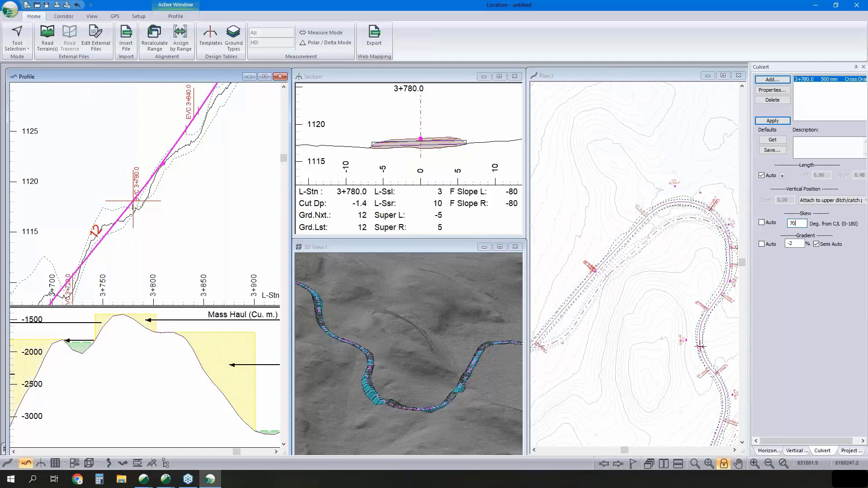
key(Return)
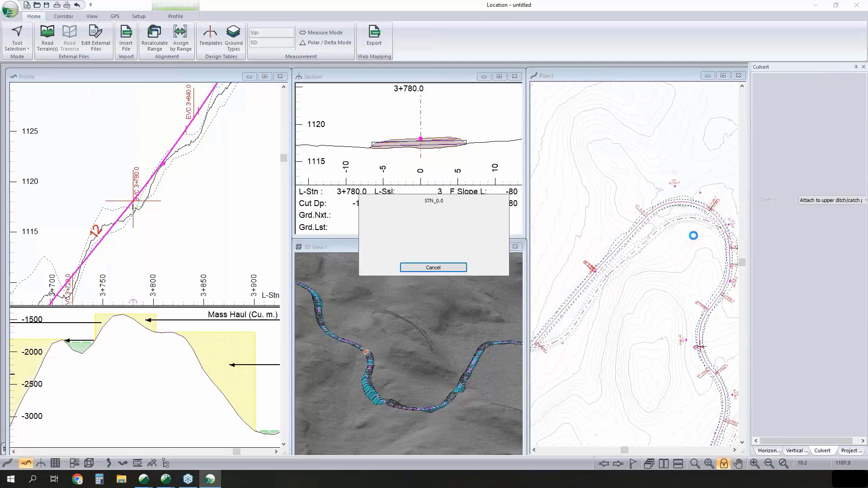
click(762, 244)
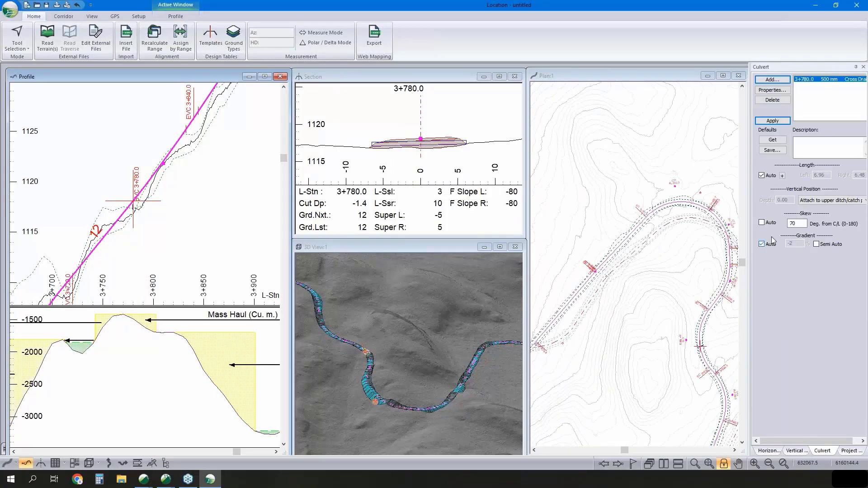
click(773, 120)
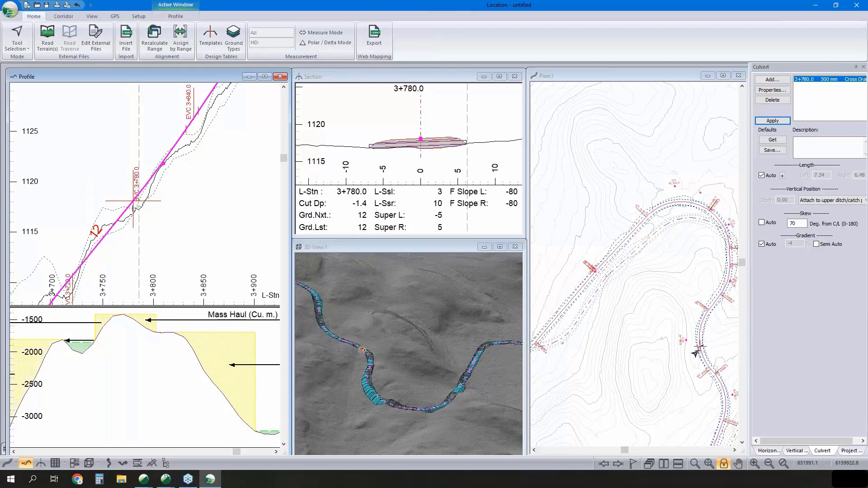
middle_drag(698, 347, 683, 330)
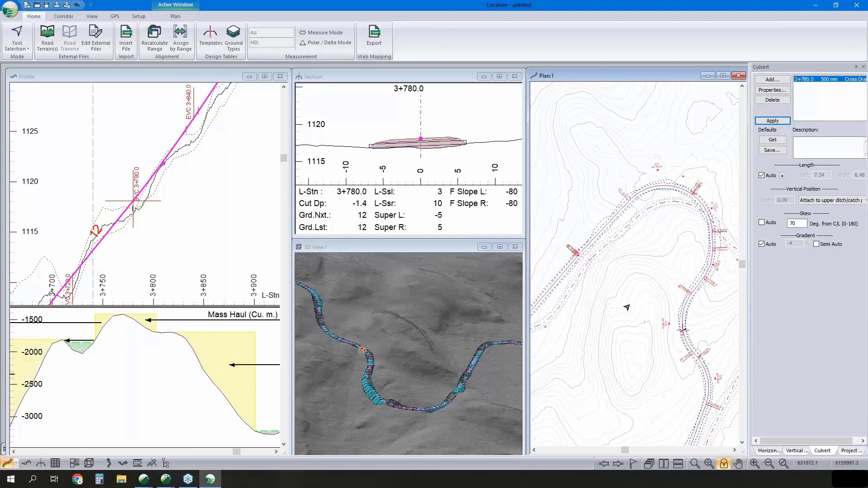
middle_drag(626, 308, 647, 268)
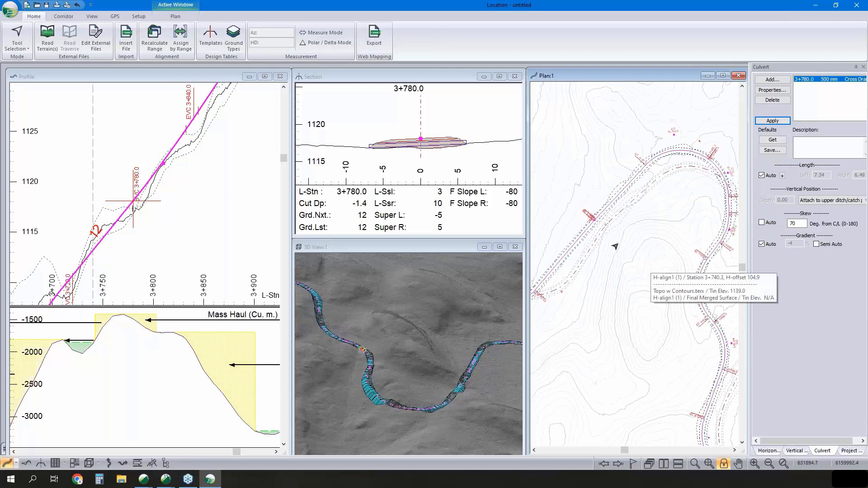
- Open a data window and review the cut, fill and surfacing volumes through to the last station
click(55, 464)
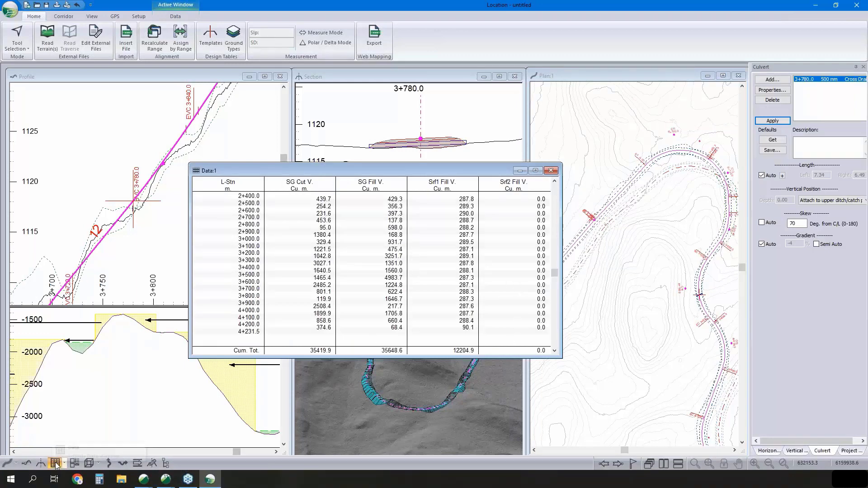
drag(553, 274, 553, 334)
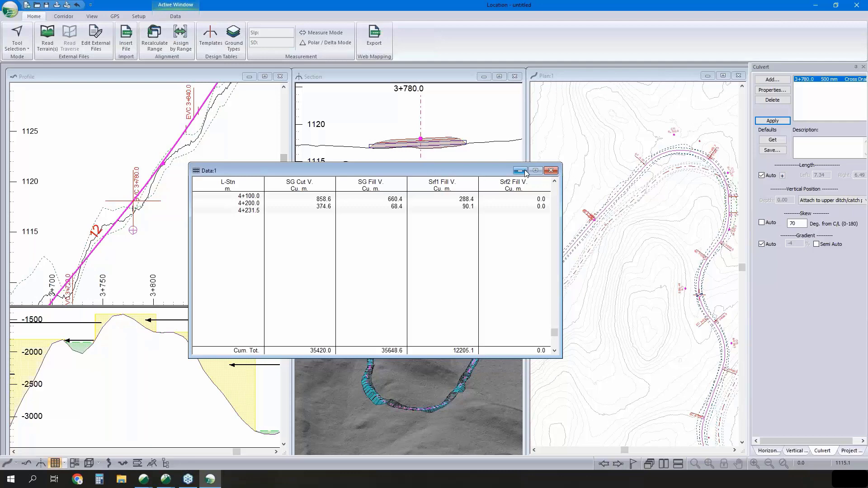
- Open a second data window and limit its rows to culvert insertion points instead of 100 m interval points
click(55, 463)
right_click(401, 260)
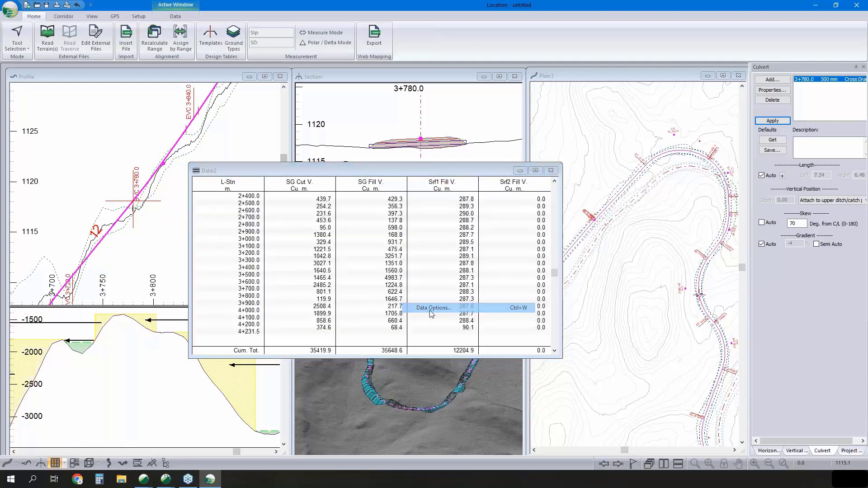
click(429, 308)
click(479, 219)
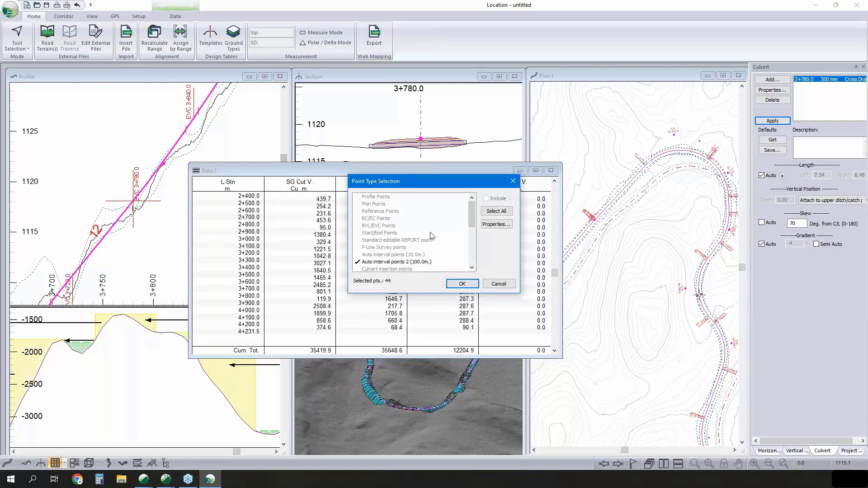
click(411, 263)
click(408, 269)
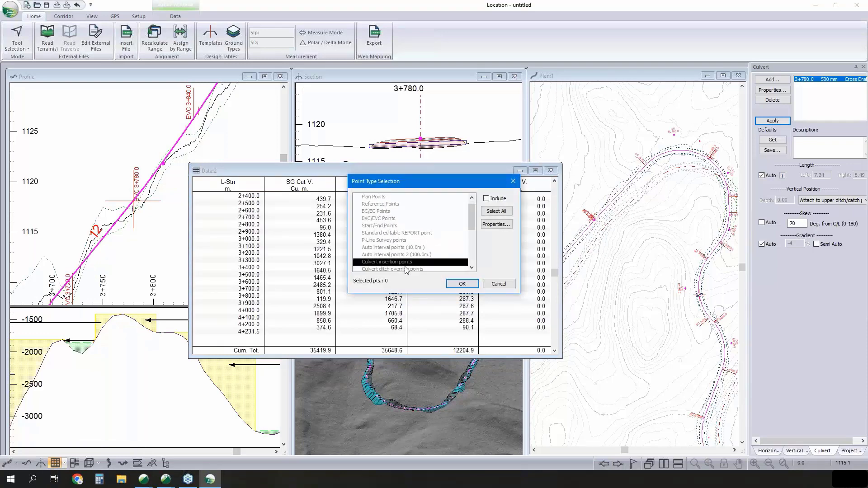
click(462, 283)
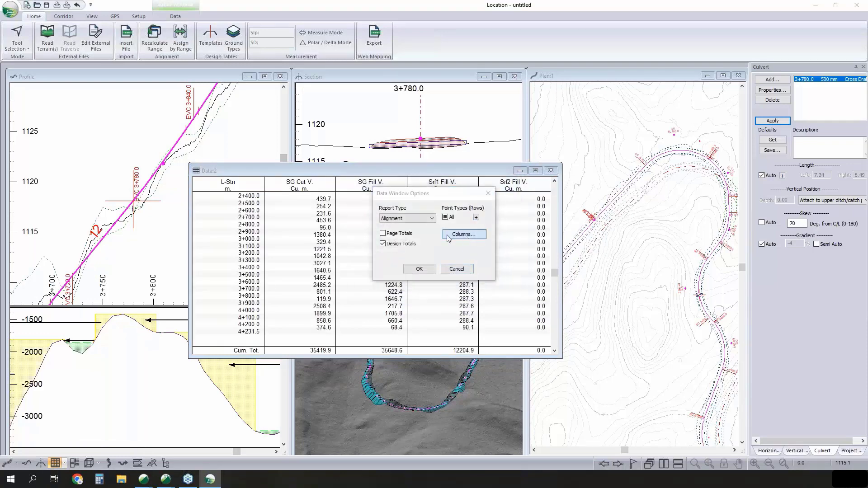
- Replace the volume columns of the second data window with culvert diameter (Cul DIA) and culvert length (Cul Len), keeping L-Stn
click(454, 236)
click(452, 211)
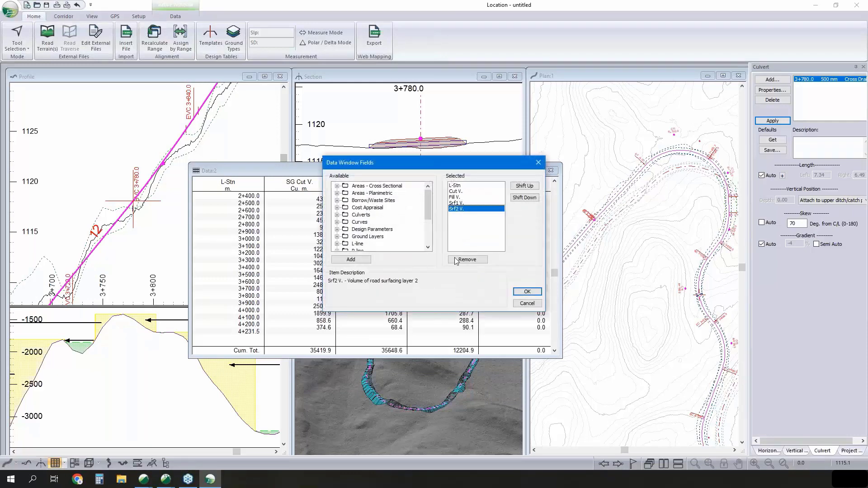
click(456, 260)
click(457, 260)
click(456, 259)
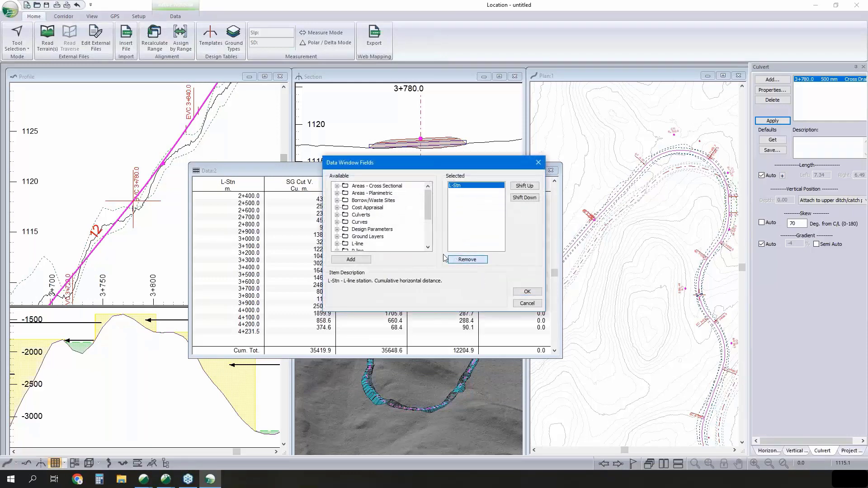
double_click(361, 215)
double_click(373, 216)
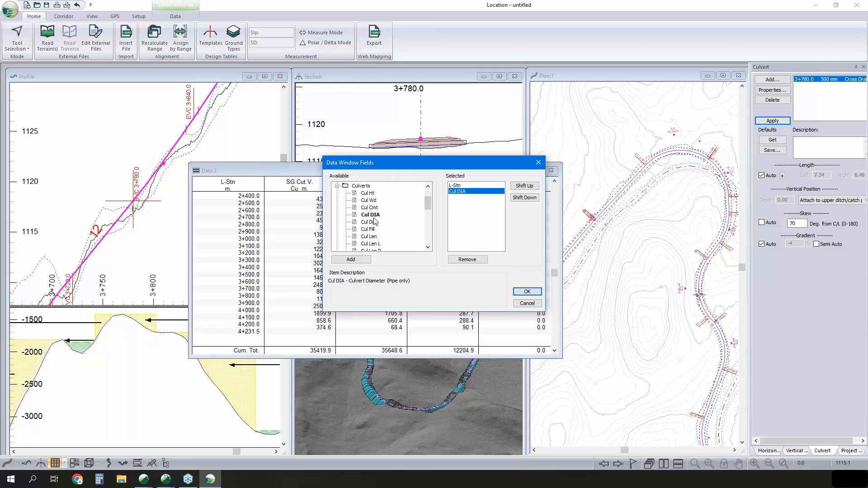
click(369, 237)
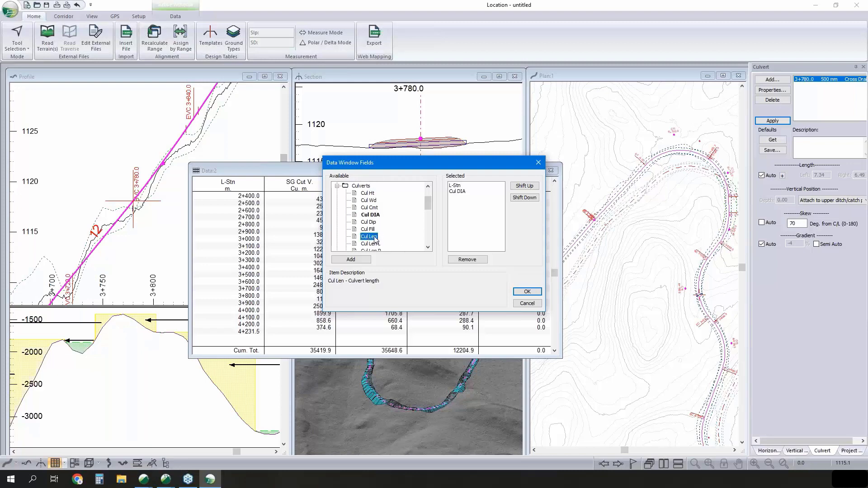
double_click(375, 238)
click(527, 291)
click(446, 271)
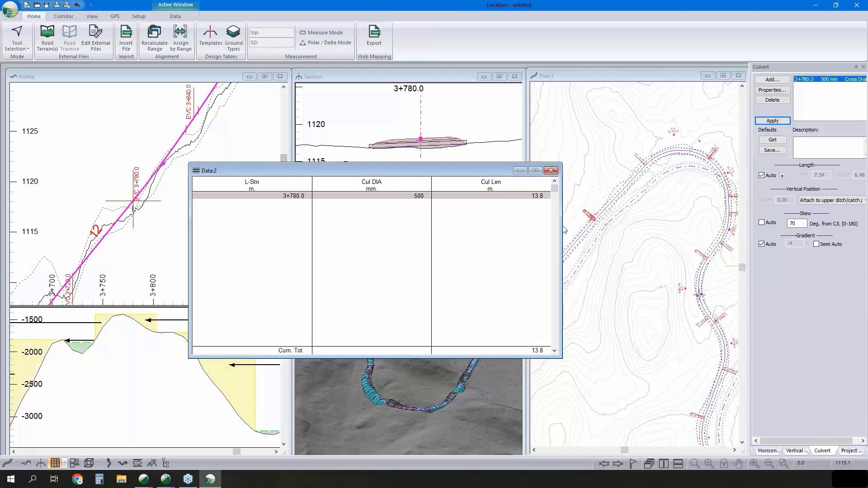
- Add a second 500 mm cross drain culvert at station 3+250.0 from the plan
click(614, 192)
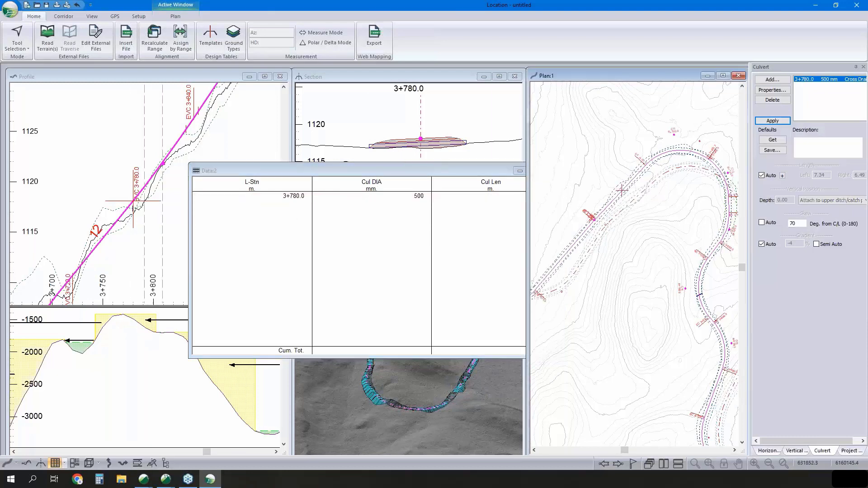
click(780, 80)
click(497, 250)
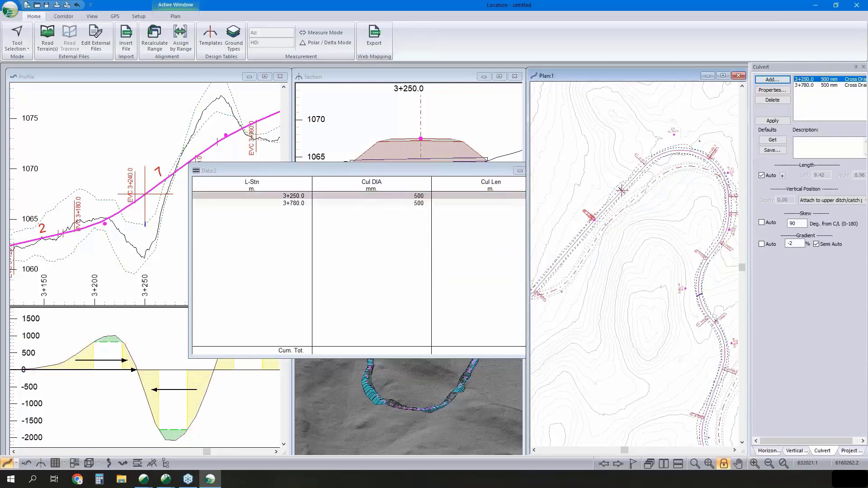
- Minimize both data windows so the profile, section and 3D views are uncovered
drag(403, 168, 325, 166)
click(444, 169)
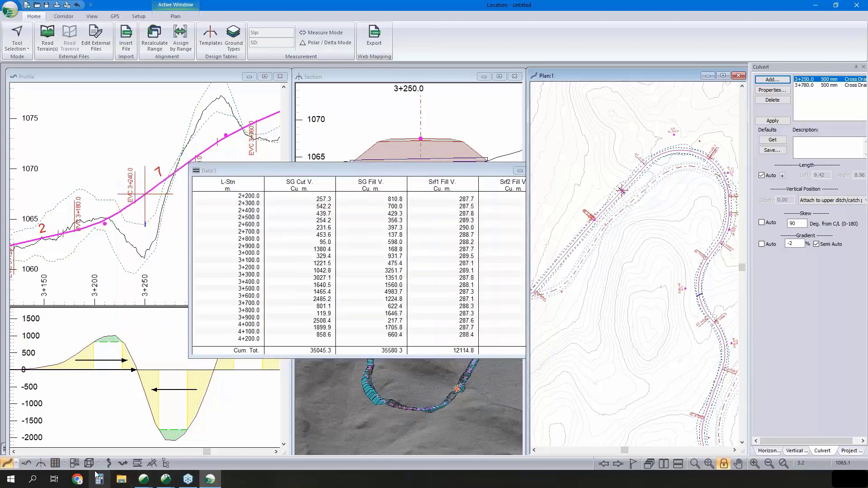
click(520, 170)
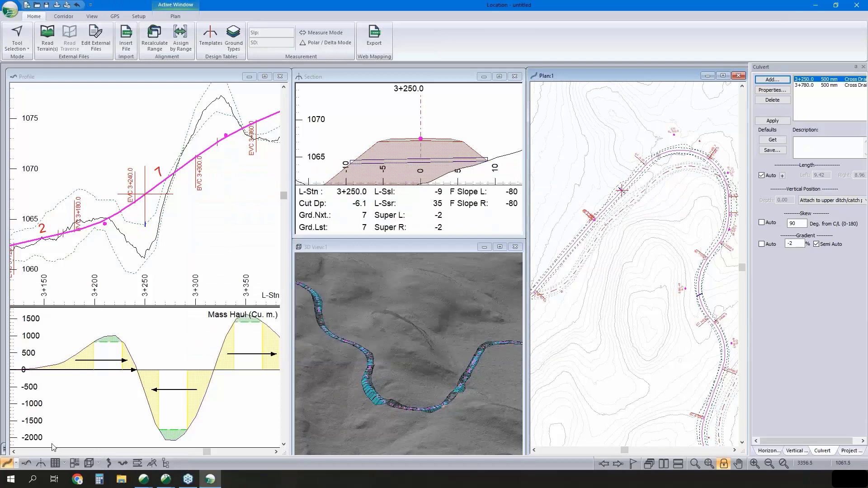
- Open the Multi-Plot window and look through the sub-views and page sizes available for the sheet layout
click(75, 464)
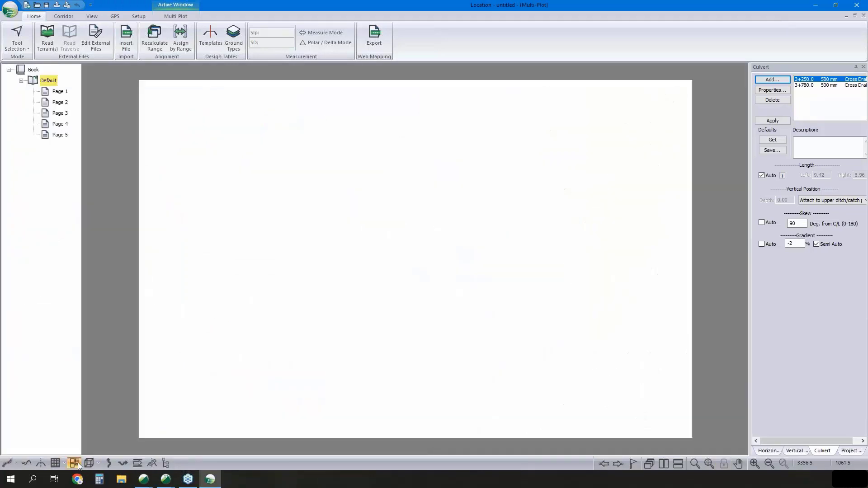
click(176, 17)
click(268, 46)
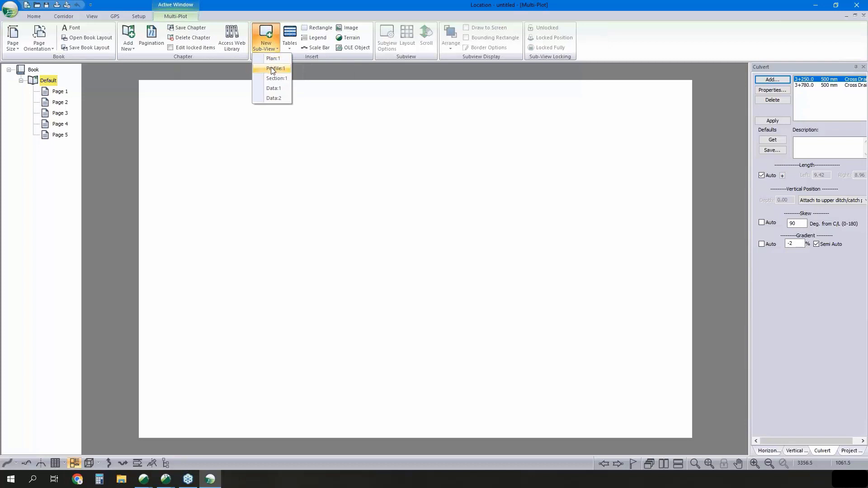
click(305, 67)
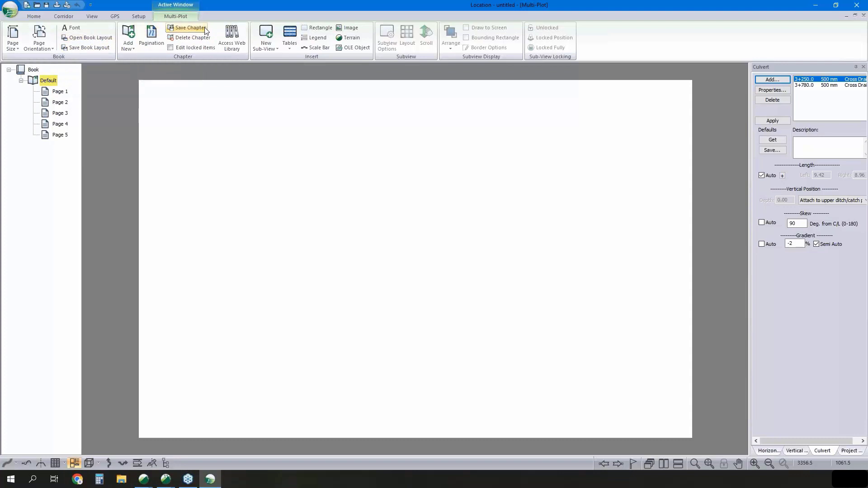
click(18, 42)
click(38, 120)
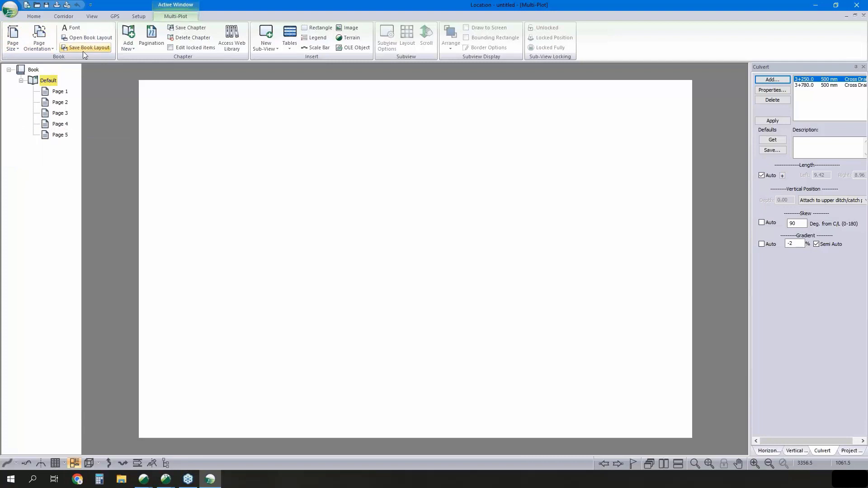
- Load the D_Size_Plan_Profile-3 chapter from the web library and delete the Default chapter from the book
click(240, 47)
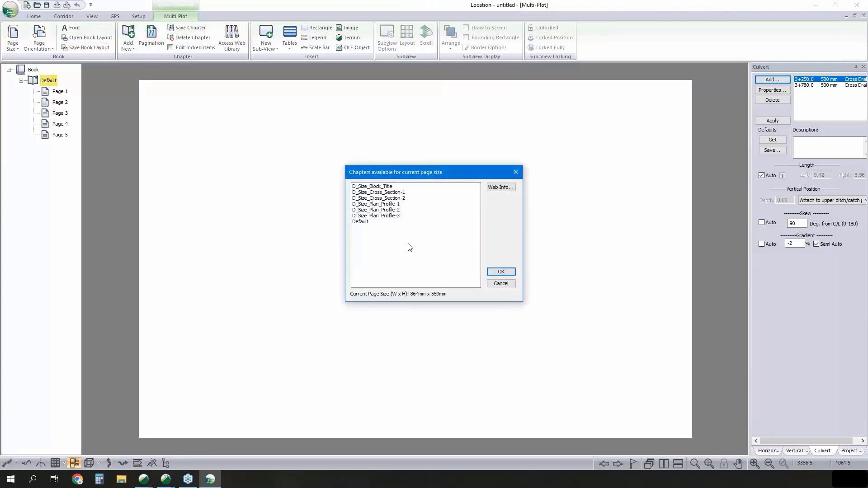
click(387, 216)
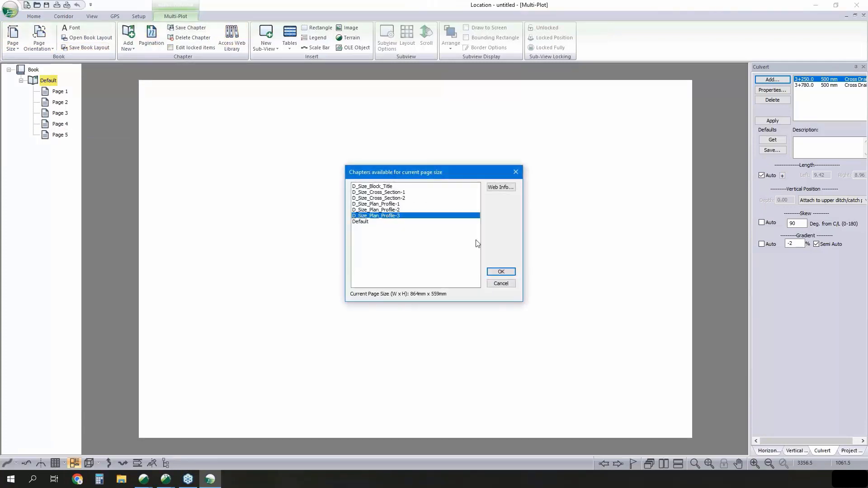
click(497, 272)
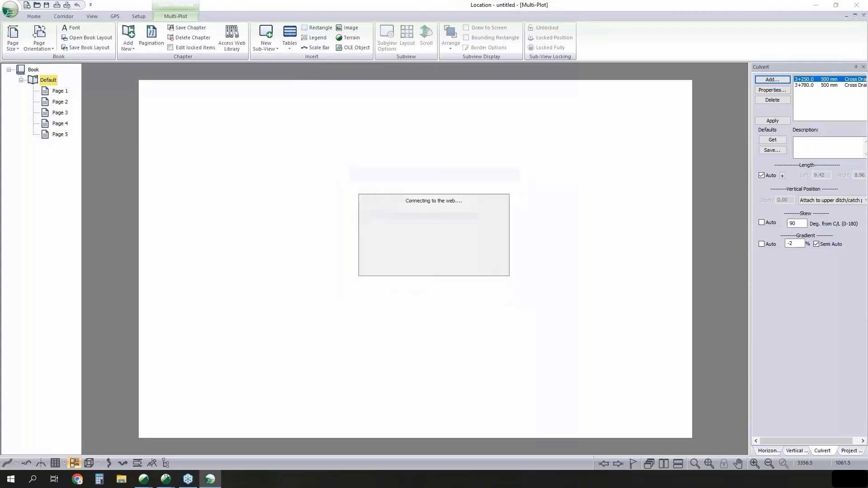
right_click(48, 81)
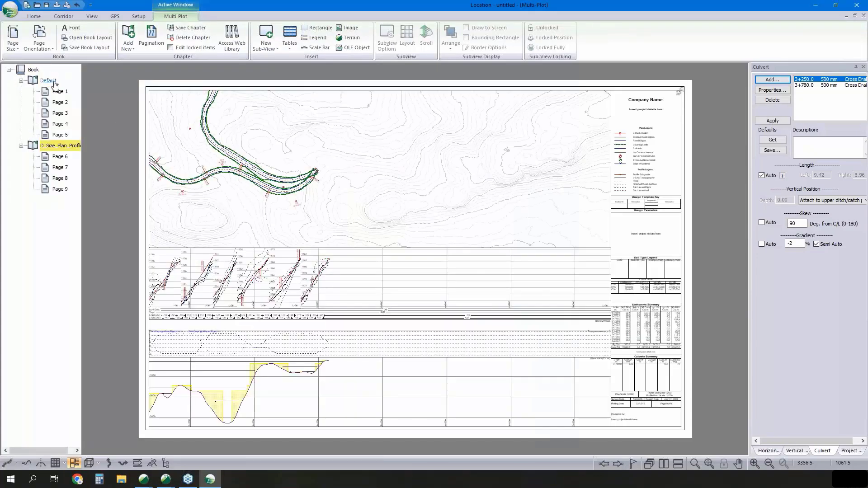
click(87, 86)
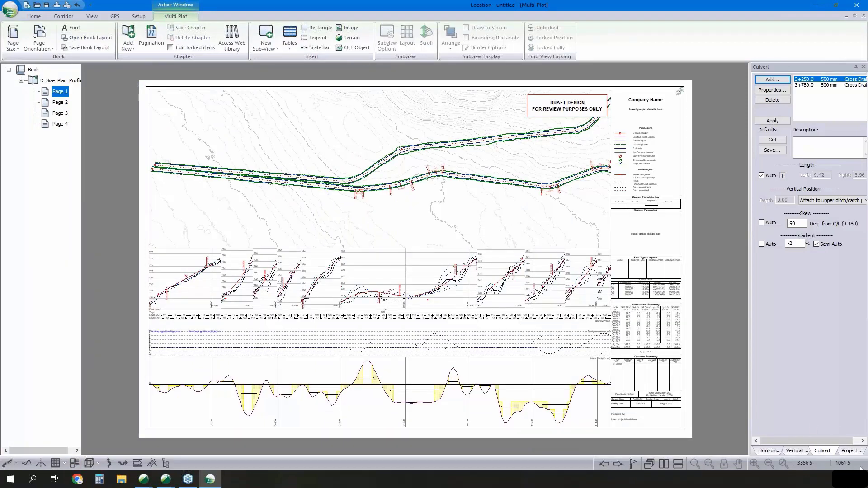
- Turn off the display of the original H-align1 alignment so the sheets plot only H-align1 (1)
click(858, 451)
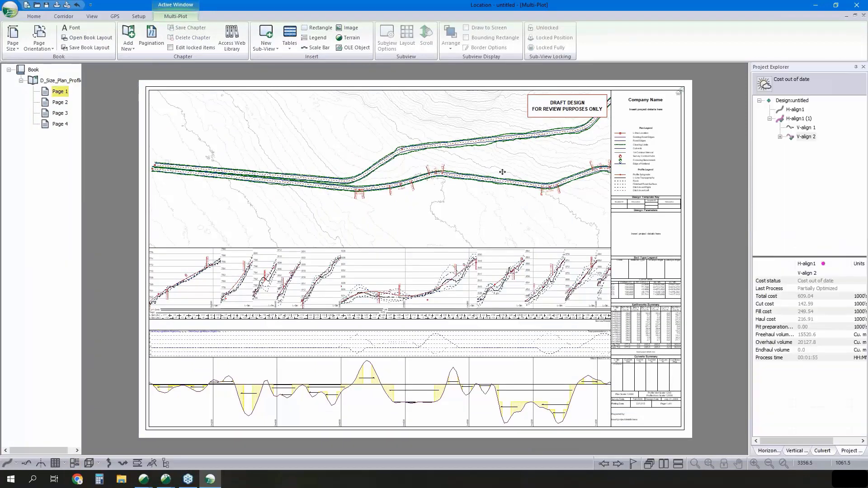
right_click(803, 108)
click(810, 127)
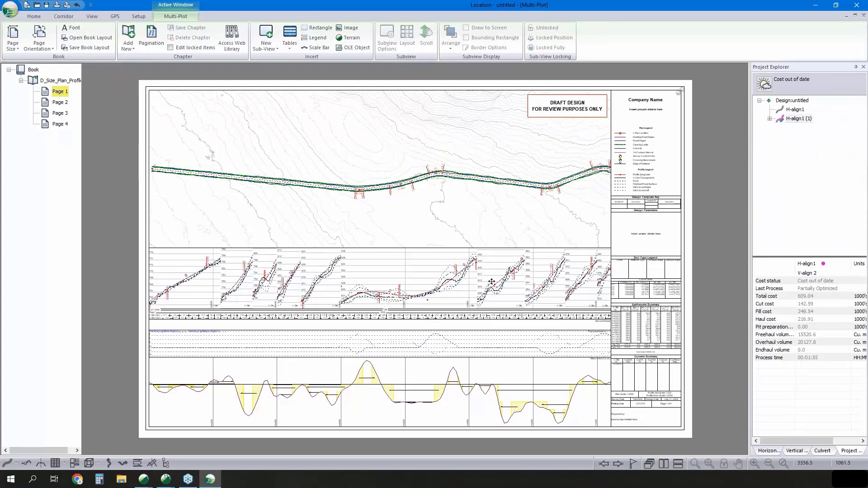
- Remove the Tmpl parameter(s) - 1 graph from the sheet's profile view and set the Mass Haul sub-window height to 40
click(467, 333)
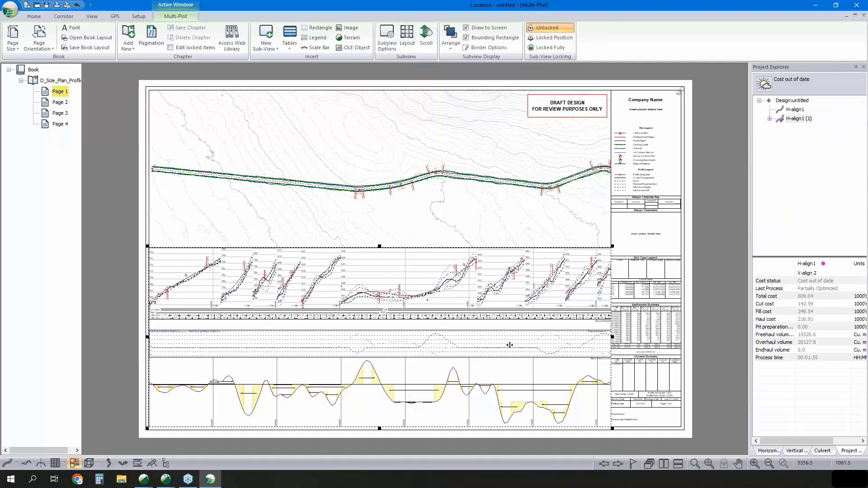
double_click(510, 345)
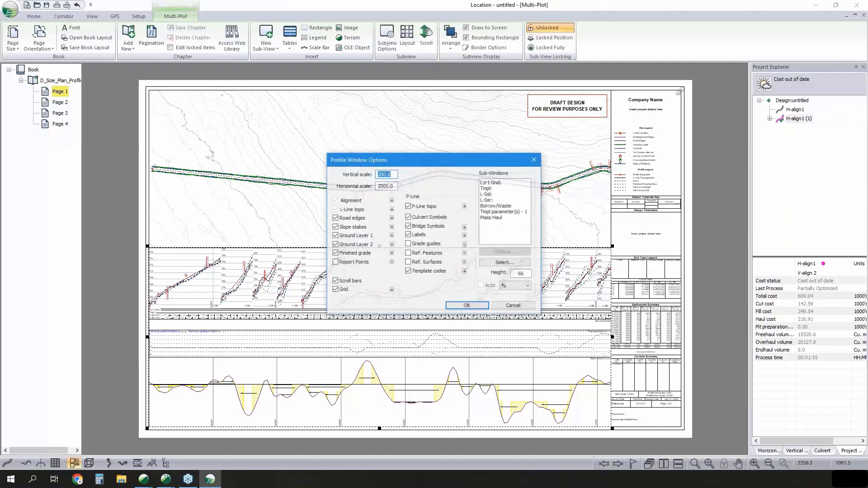
click(518, 212)
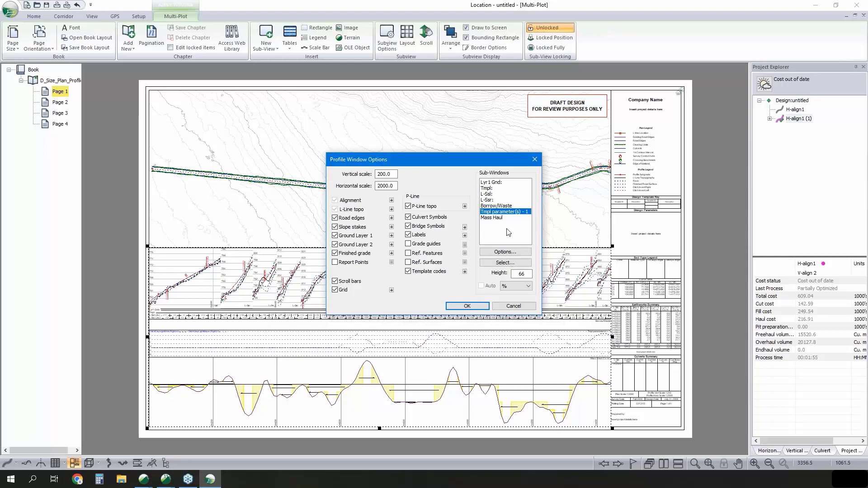
click(505, 263)
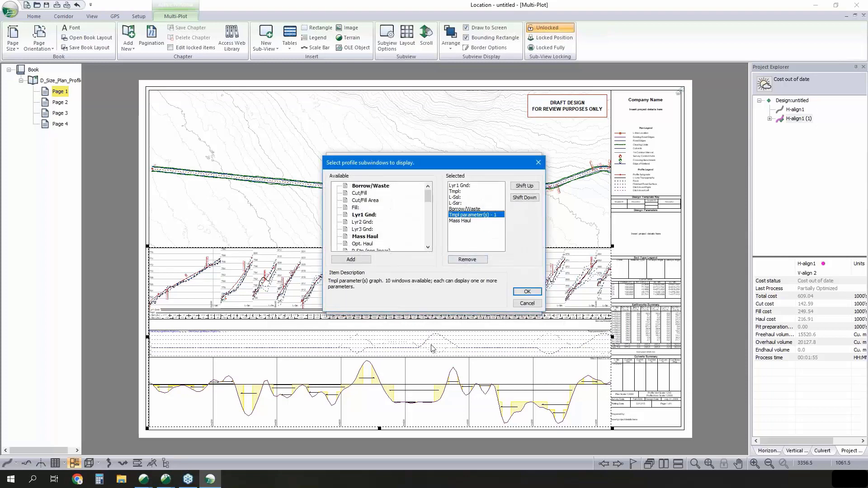
click(473, 260)
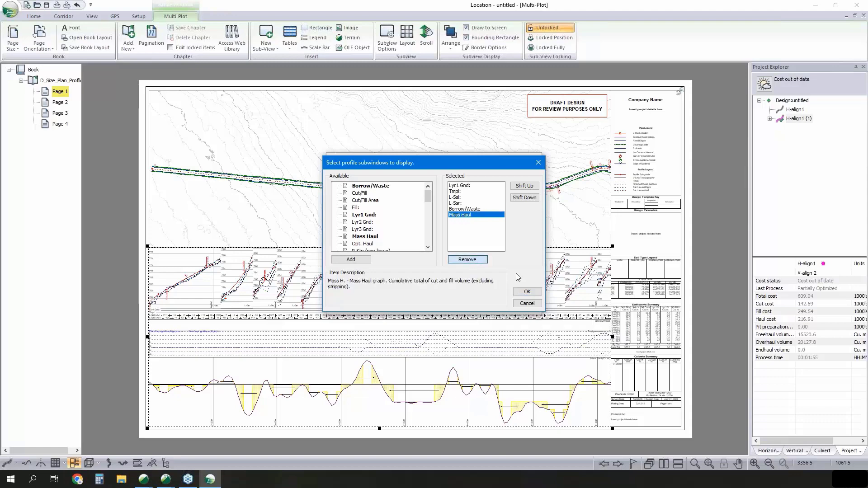
click(527, 291)
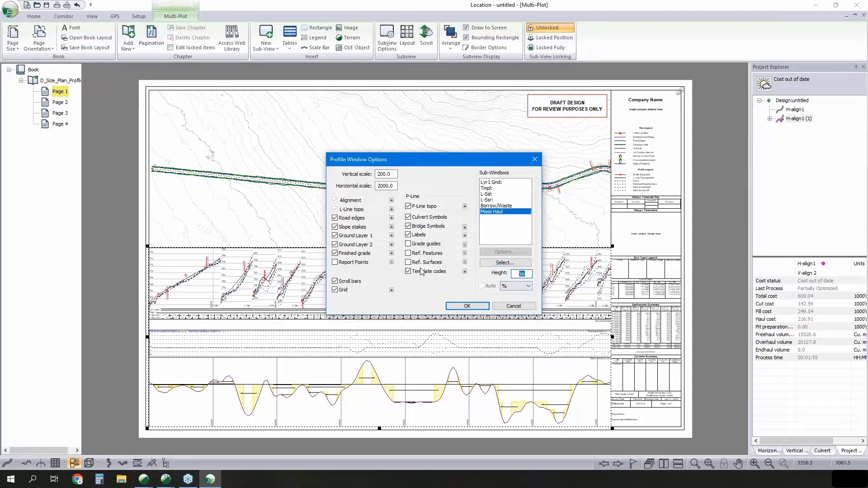
text(40)
click(481, 309)
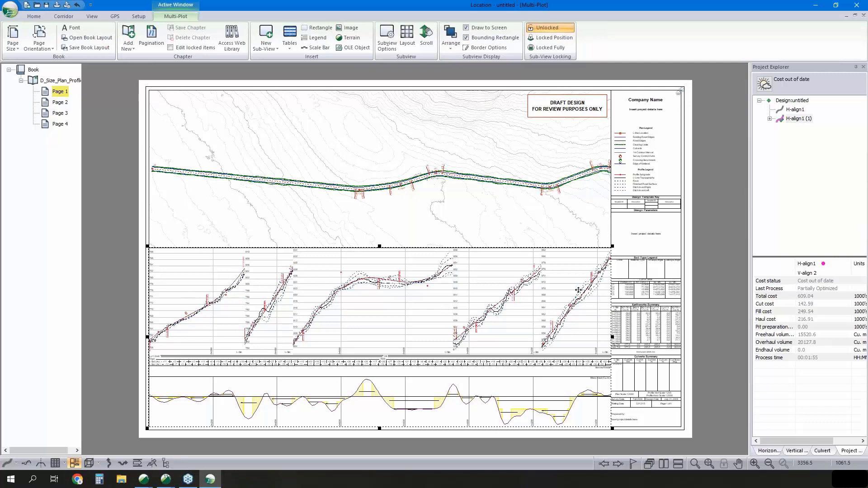
- Shift the plan view content on Page 2 upward so the road's lower bend fits inside the frame
click(60, 103)
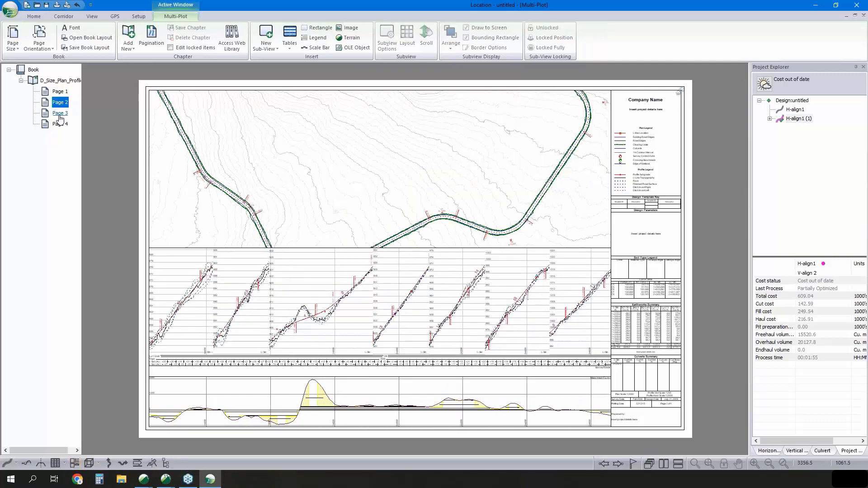
click(351, 168)
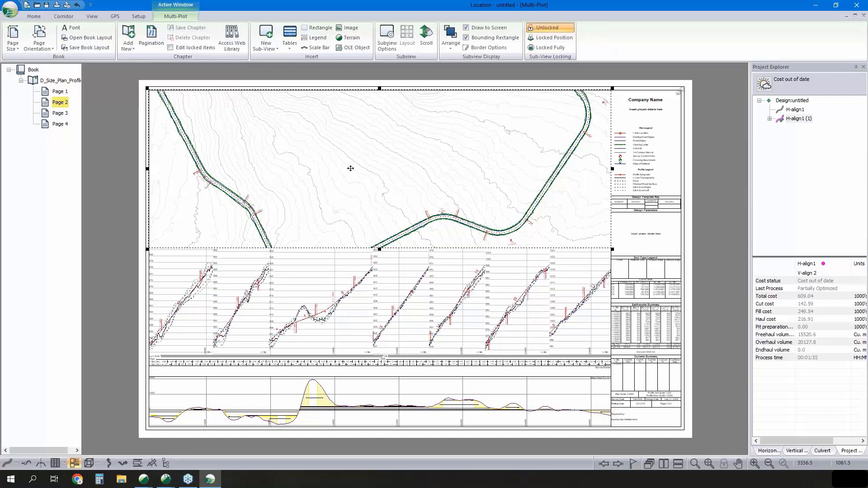
key(Down)
key(Return)
key(Down)
key(Down)
key(Down)
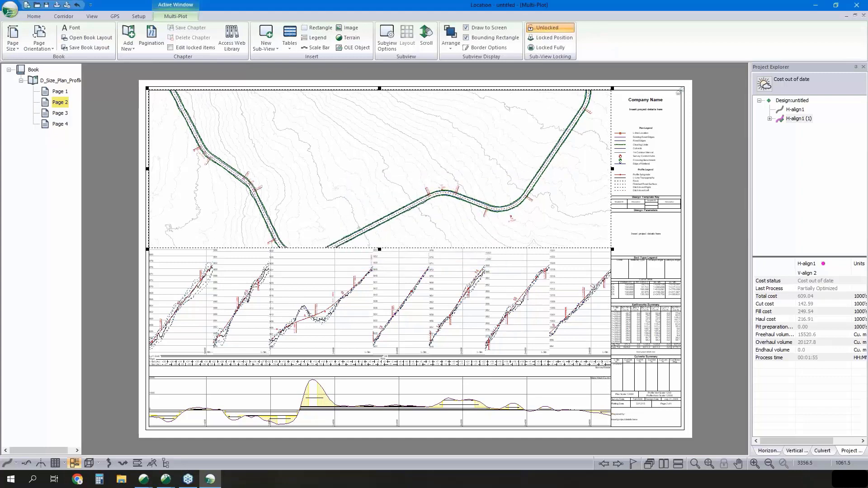
key(Down)
key(Down)
key(Down)
key(Down)
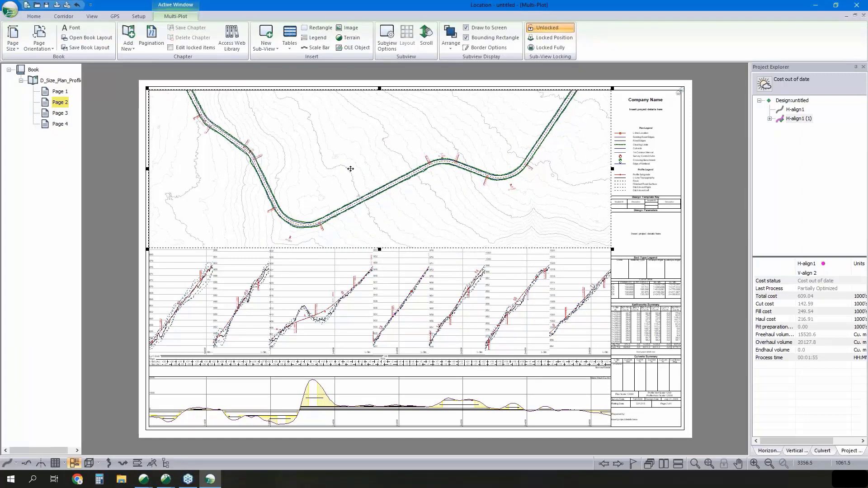
- Add the D_Size_Cross_Section-2 chapter from the web library to the book
click(232, 39)
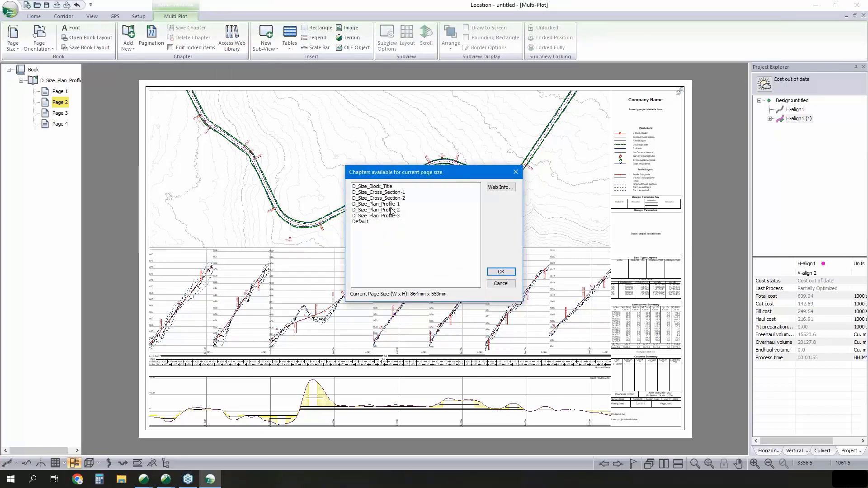
click(392, 198)
click(500, 272)
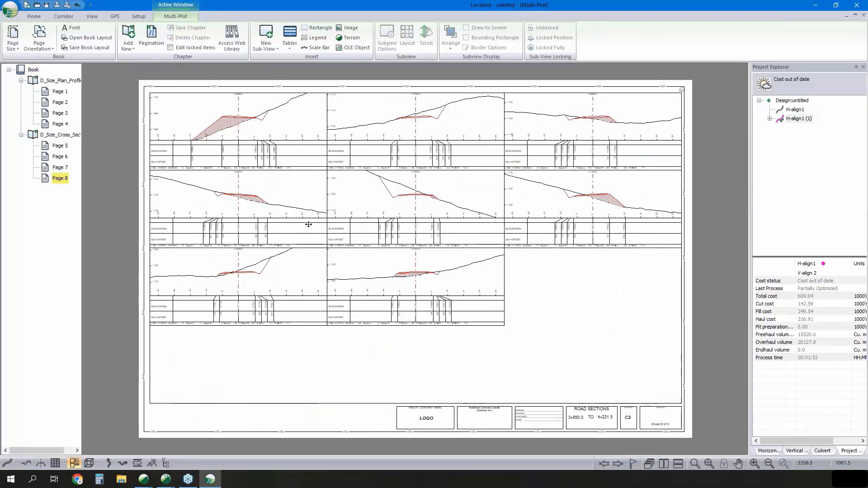
- In the cross-section layout's point types, include the 10.0 m auto interval points and exclude the 100.0 m ones
click(67, 135)
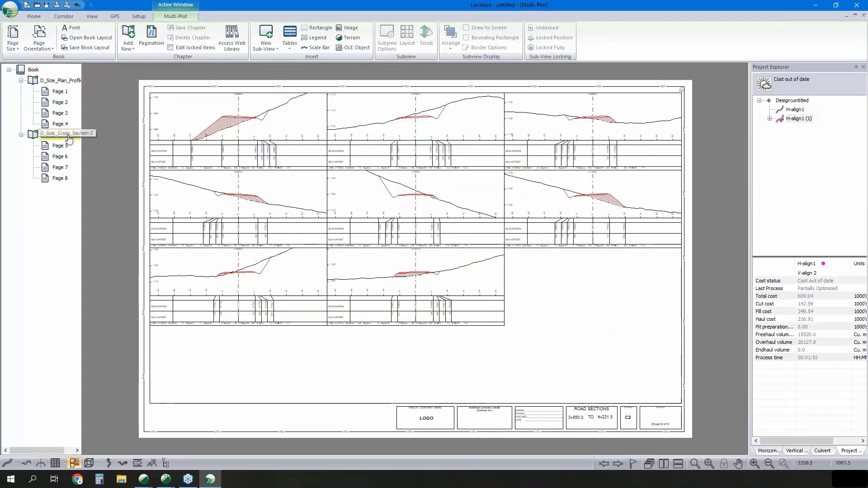
click(252, 147)
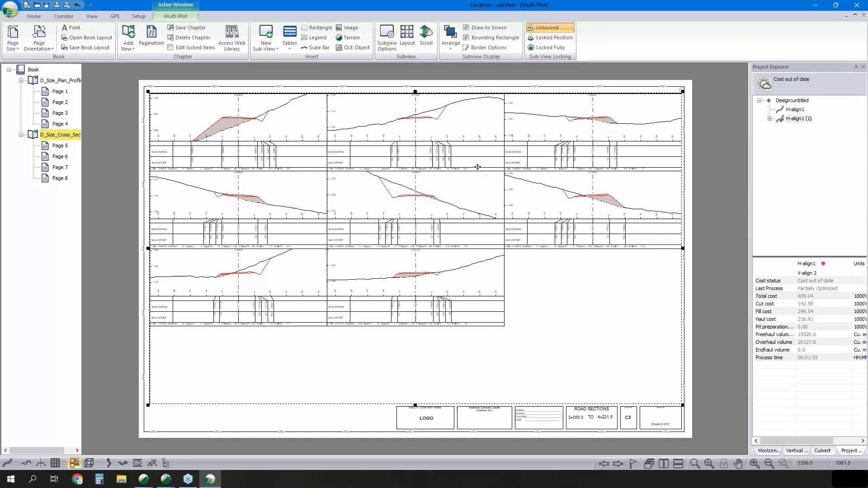
click(407, 38)
click(482, 214)
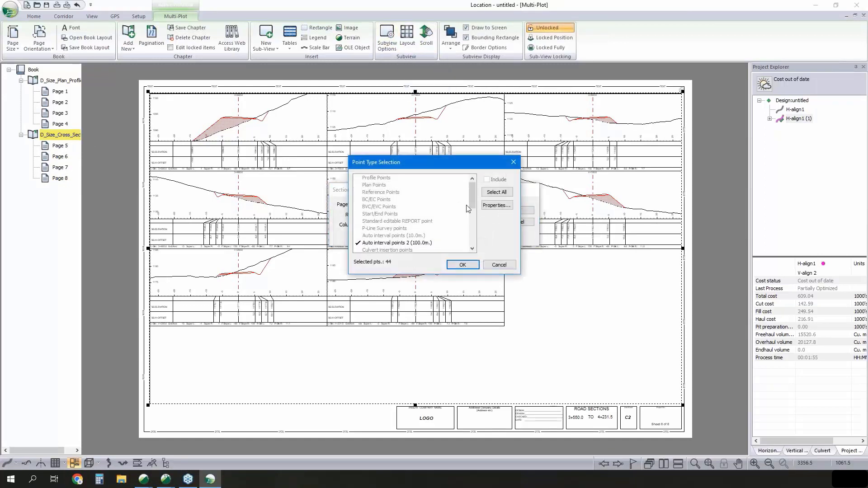
click(425, 235)
click(423, 243)
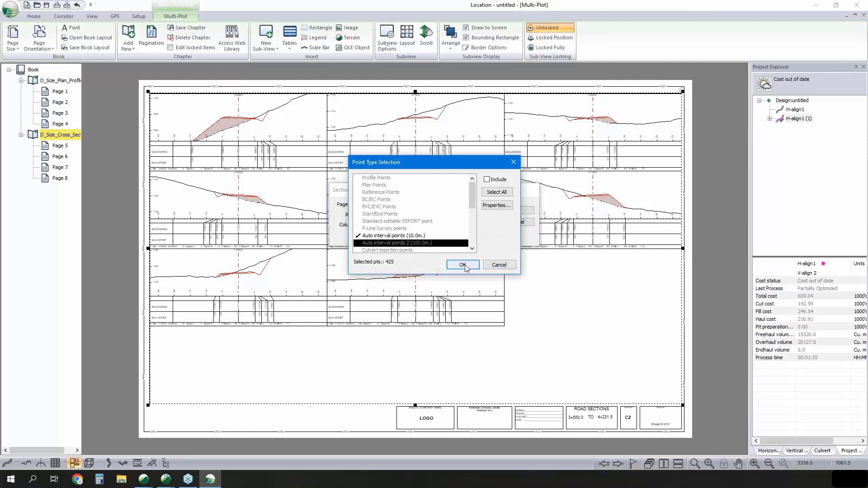
- Include culvert insertion points in the cross-section layout and apply the point selection to the sheets
scroll(429, 228, down, 1)
double_click(416, 230)
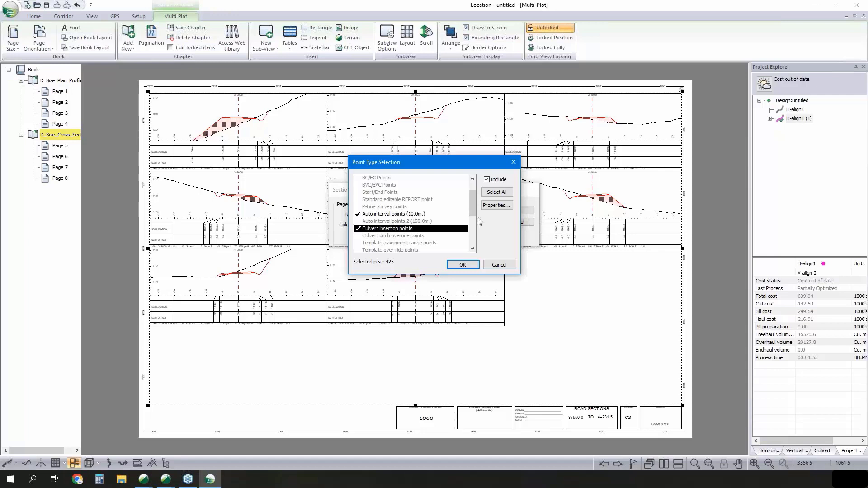
click(417, 215)
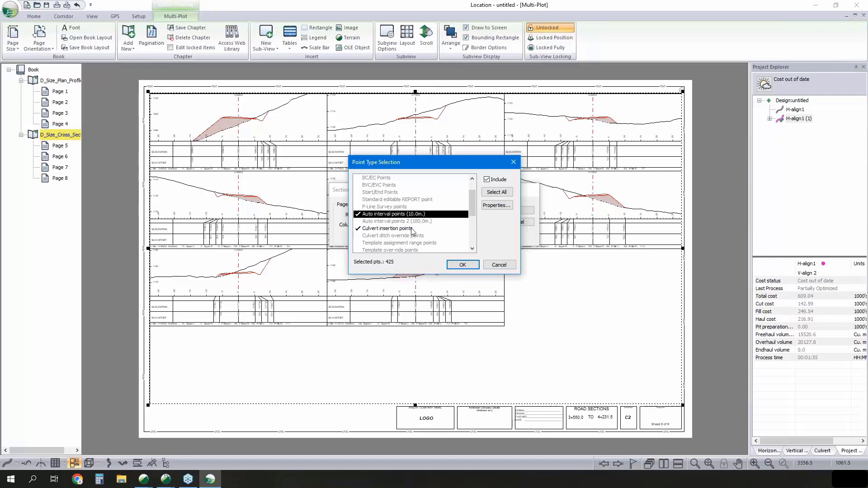
click(412, 230)
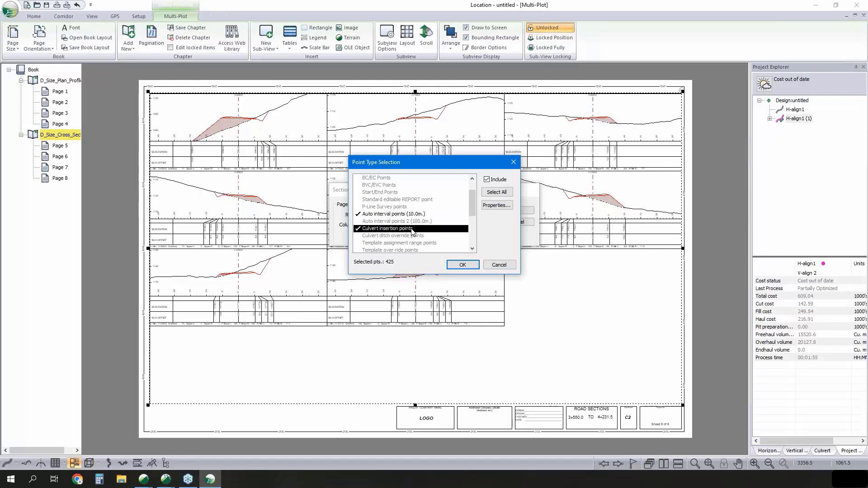
click(462, 265)
click(508, 213)
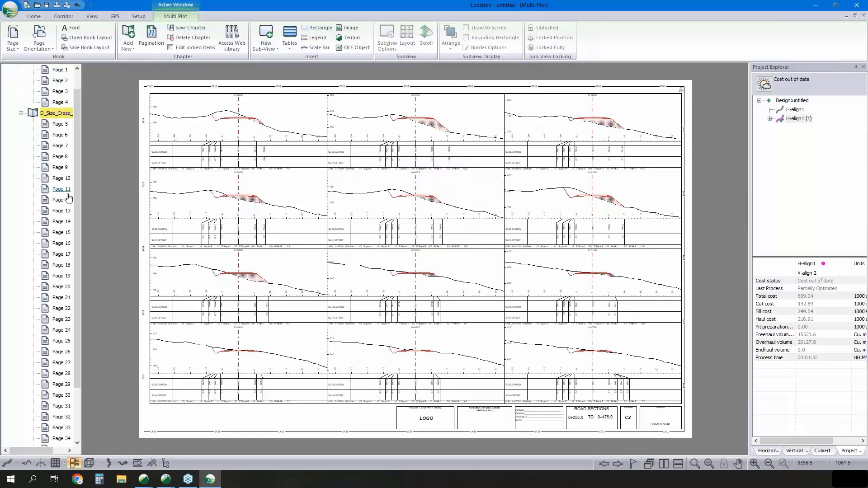
- Look through the book's list of cross-section pages and return to the D_Size_Plan_Profile-3 chapter
scroll(63, 195, down, 2)
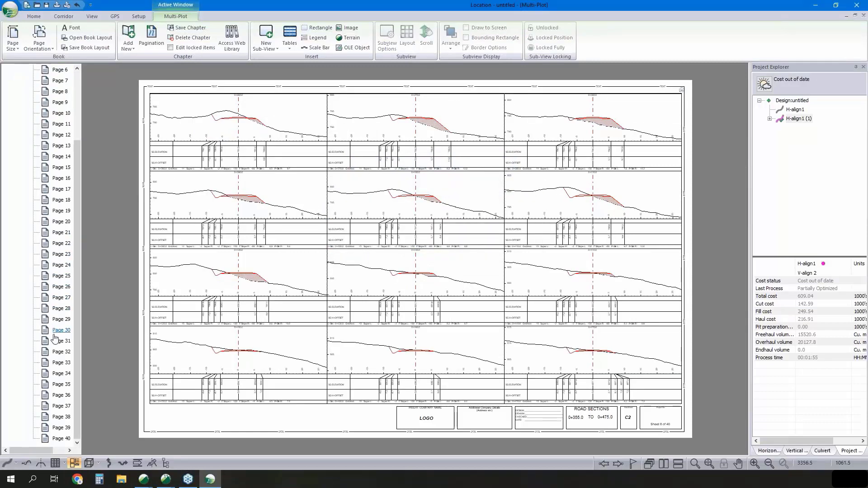
scroll(55, 337, up, 1)
scroll(55, 337, up, 2)
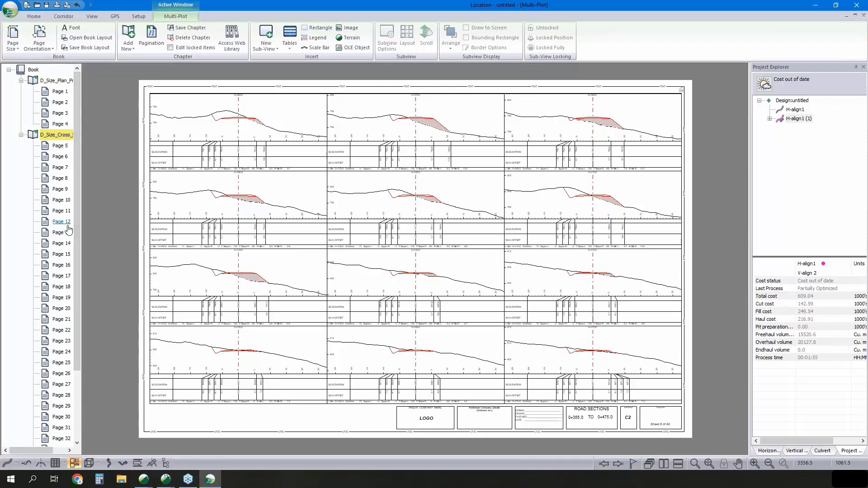
click(52, 82)
- Examine the printing commands and the file formats available for saving or exporting the design
click(11, 9)
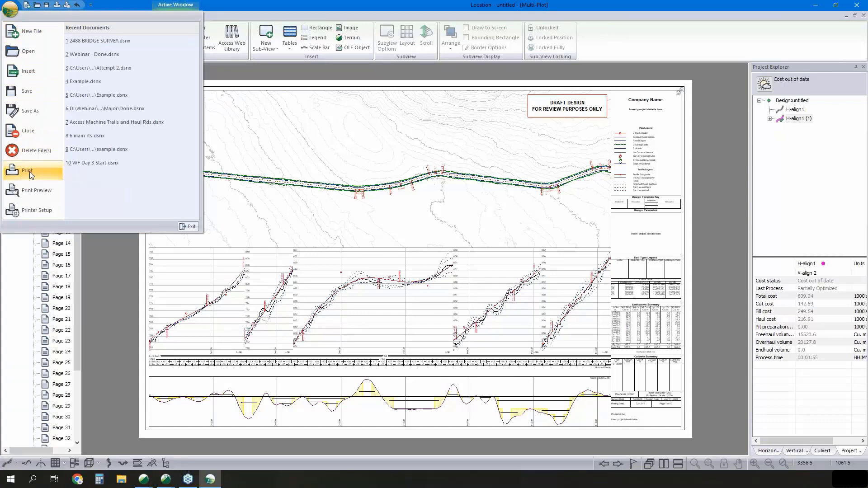
key(Escape)
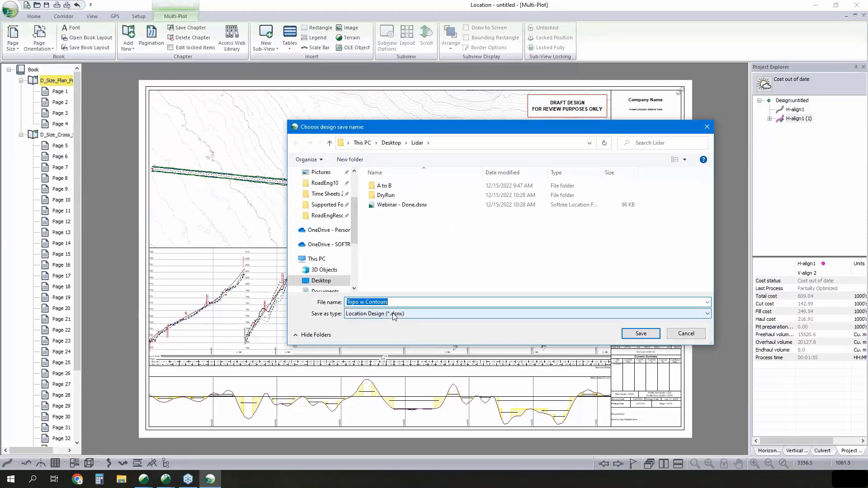
click(393, 315)
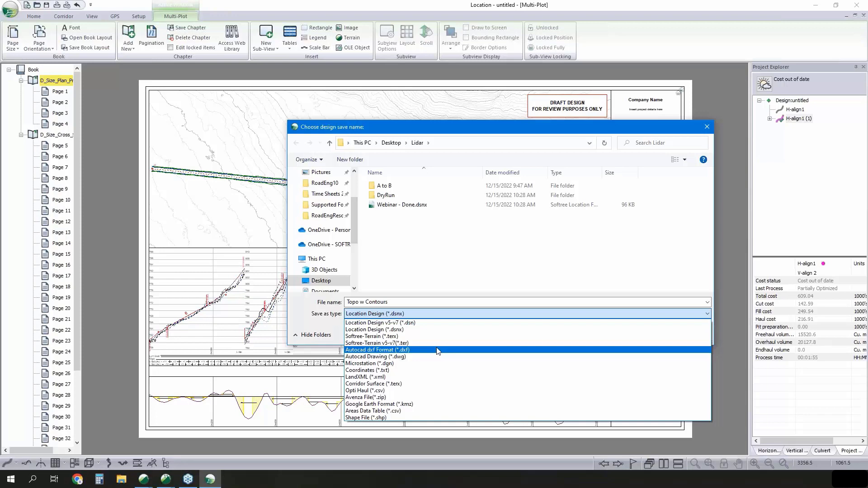
click(502, 265)
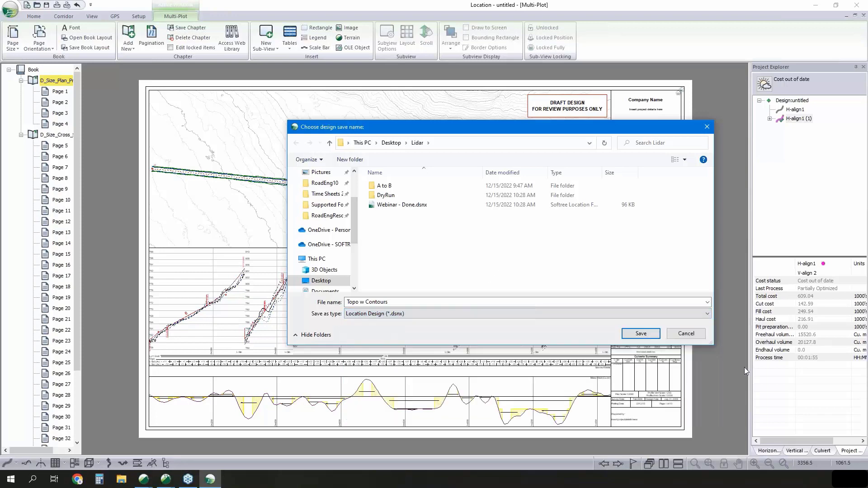
- Cancel saving the design and switch from Location to the Topo Small terrain in Terrain
click(700, 334)
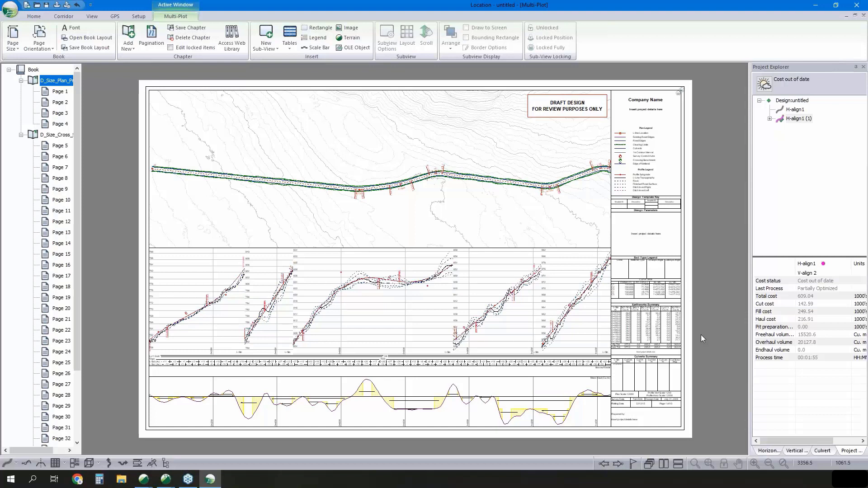
click(816, 9)
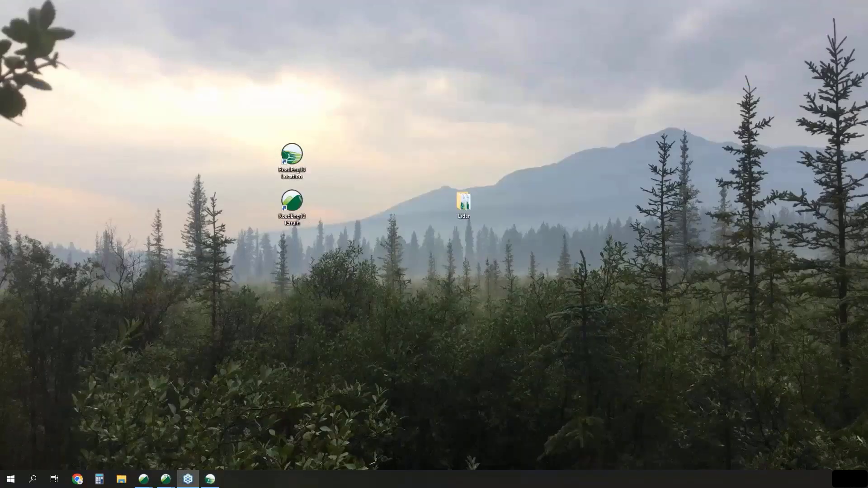
mouse_move(167, 484)
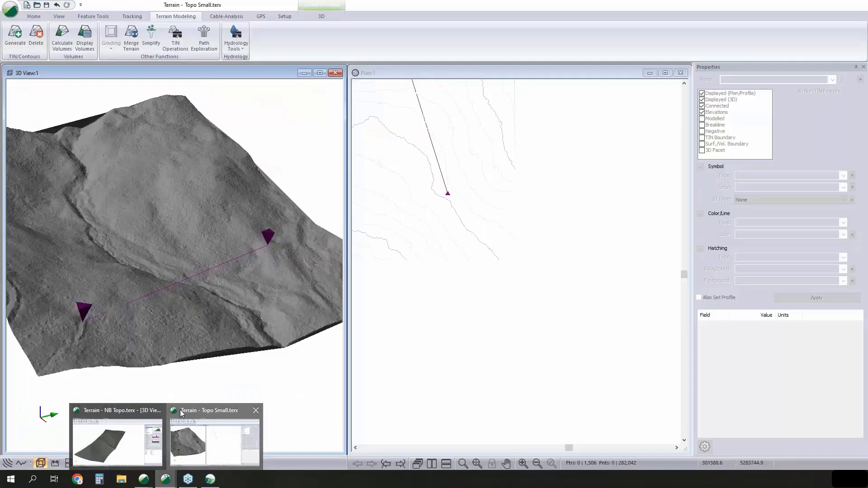
click(180, 410)
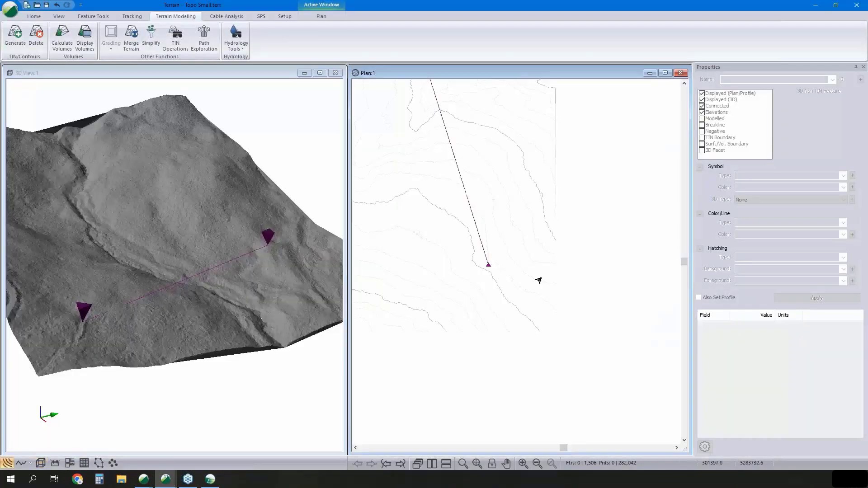
- Select the purple straight-line feature in the plan and examine its two endpoints in the plan and 3D views
middle_drag(552, 321, 564, 344)
scroll(564, 343, down, 1)
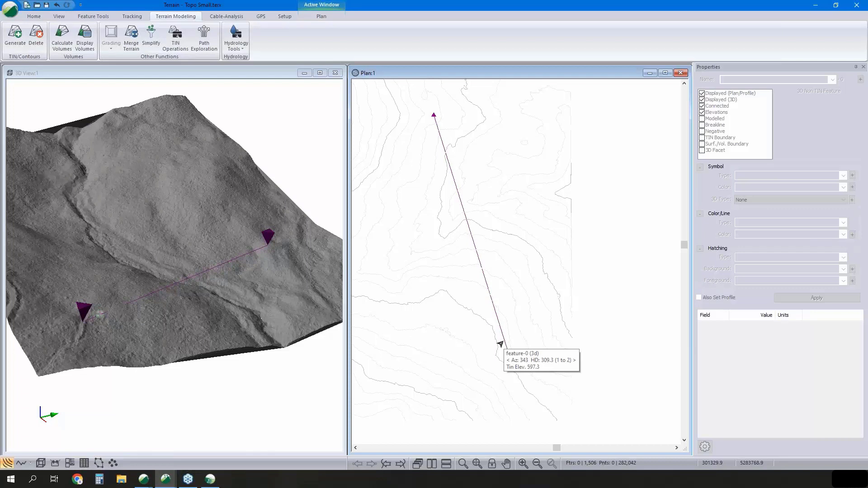
click(500, 344)
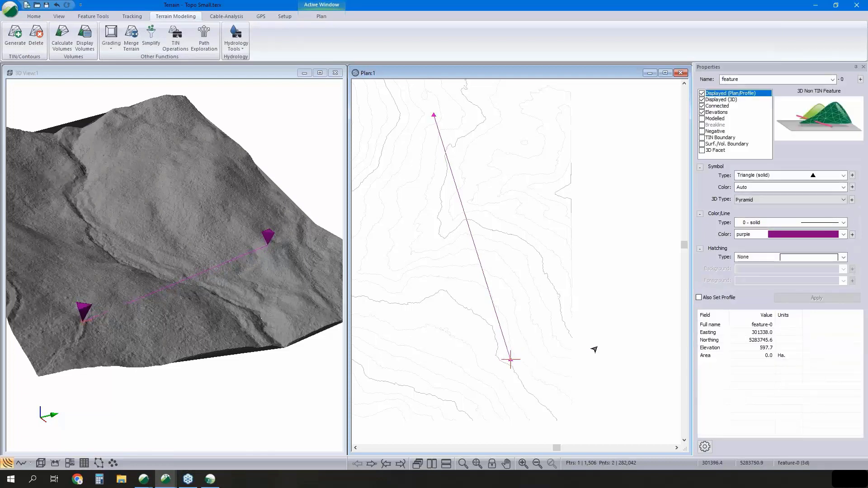
middle_drag(504, 278, 538, 288)
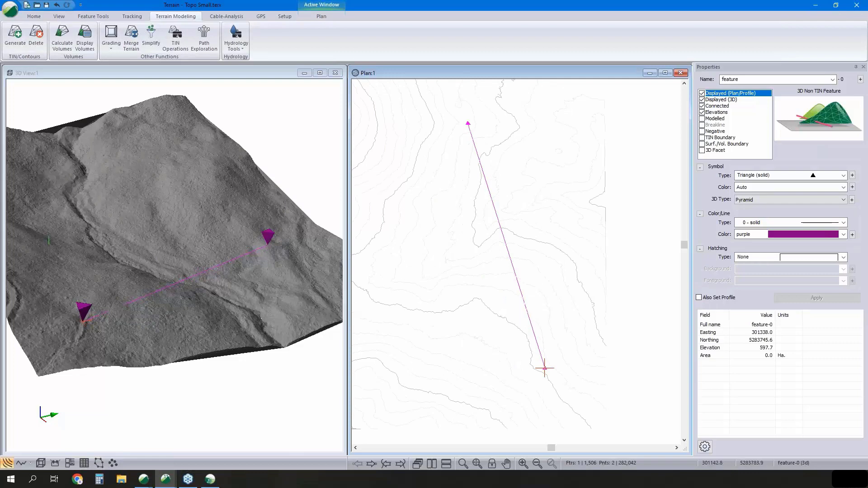
mouse_move(148, 256)
middle_down()
mouse_move(239, 265)
mouse_move(215, 277)
middle_up()
scroll(253, 262, up, 1)
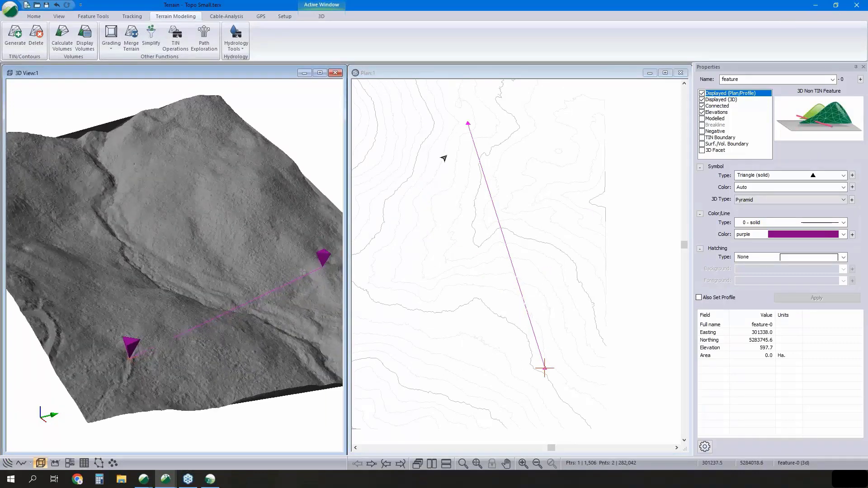
- Try moving the purple line's northern endpoint east in the plan, and put it back near its original position
right_click(493, 147)
click(516, 163)
drag(467, 123, 546, 141)
middle_drag(281, 220, 233, 208)
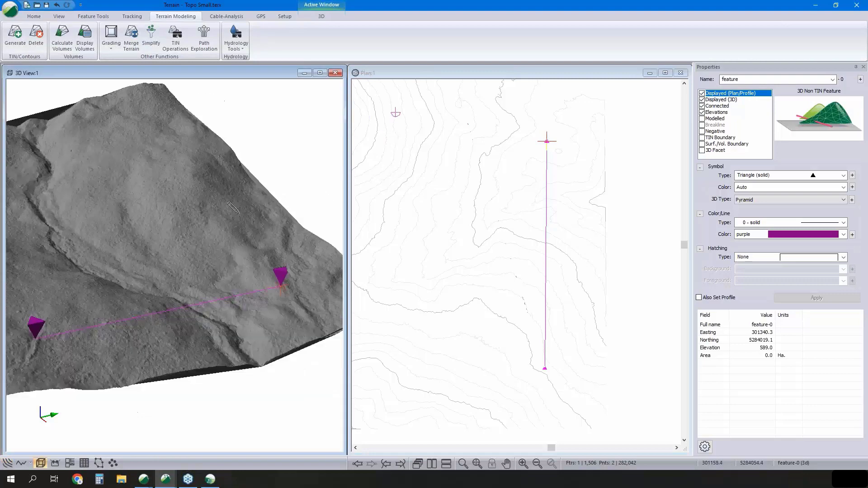
drag(547, 141, 466, 125)
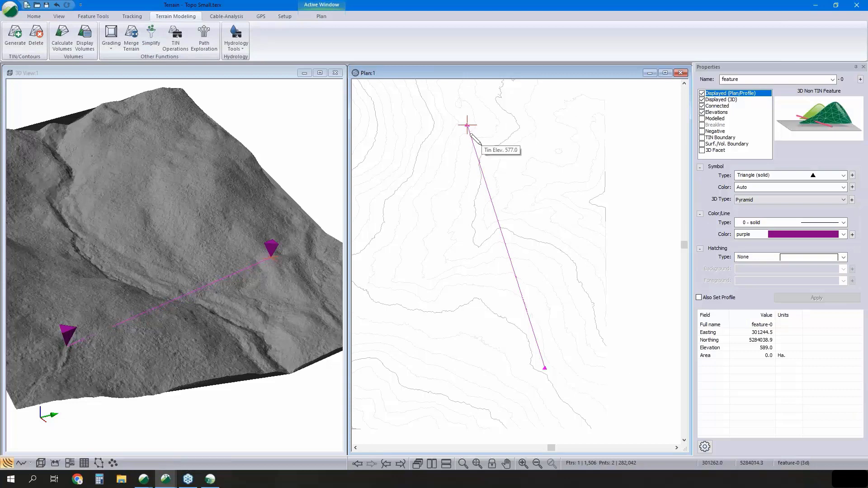
- Run Path Exploration for the purple line's two endpoints with the removal of existing features enabled
click(206, 45)
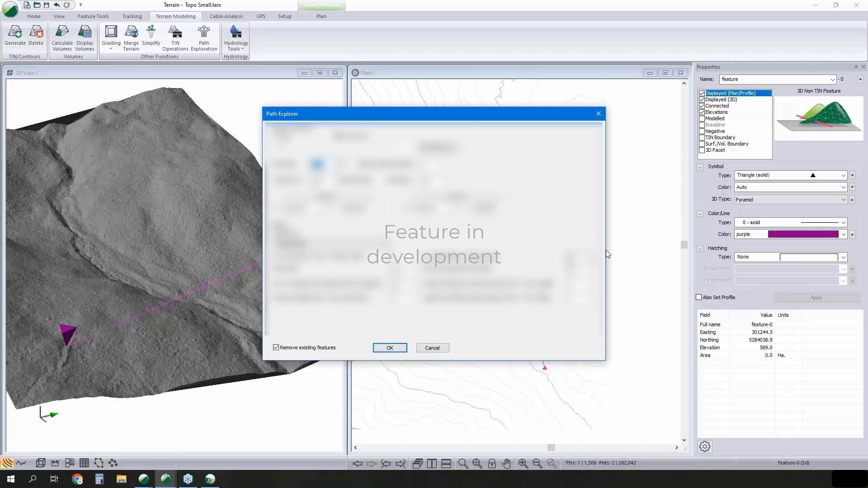
click(389, 348)
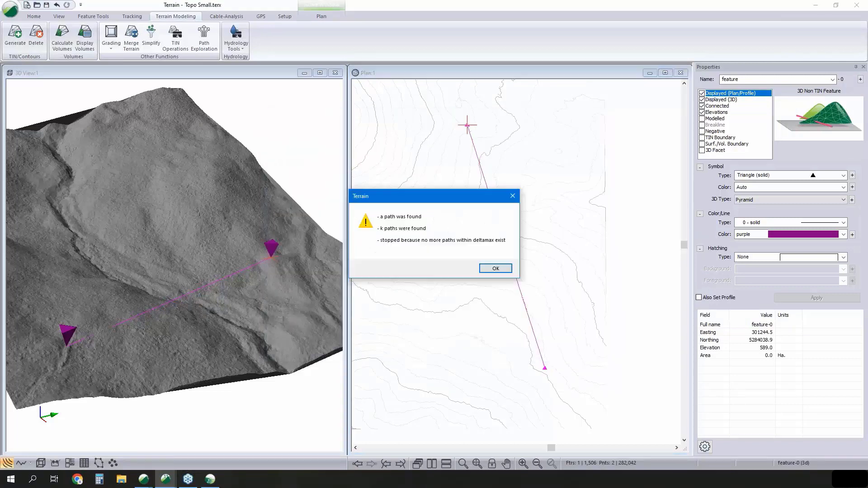
click(493, 268)
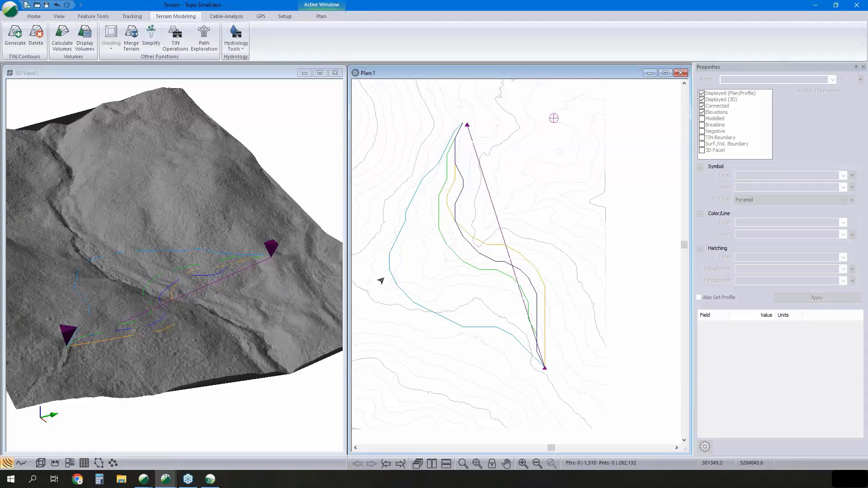
- Inspect the lime, blue, orange and light blue explored paths one by one, and compare the lime path in 3D
click(452, 256)
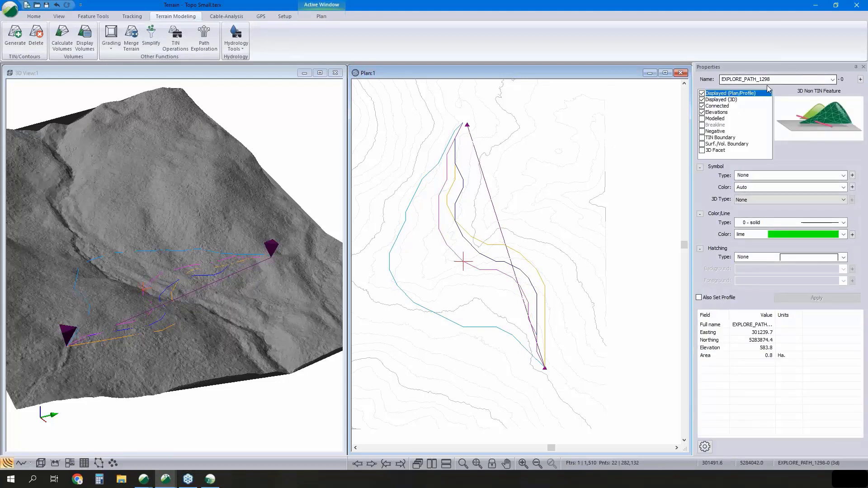
click(466, 246)
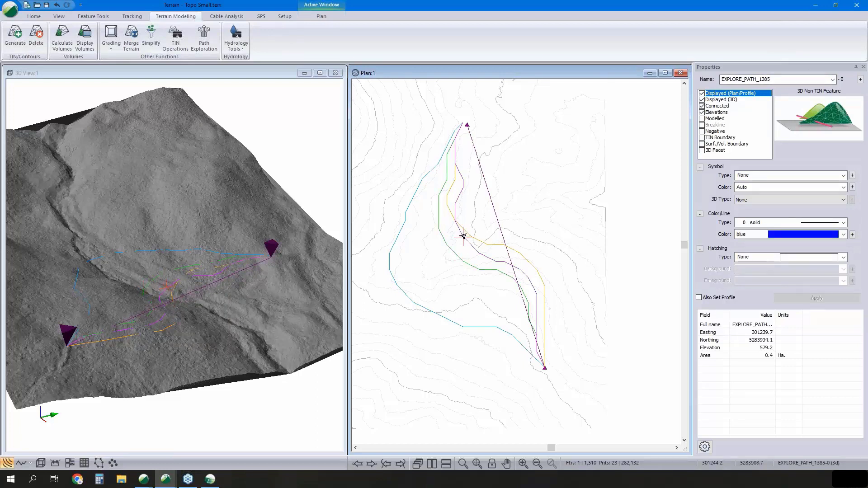
click(471, 236)
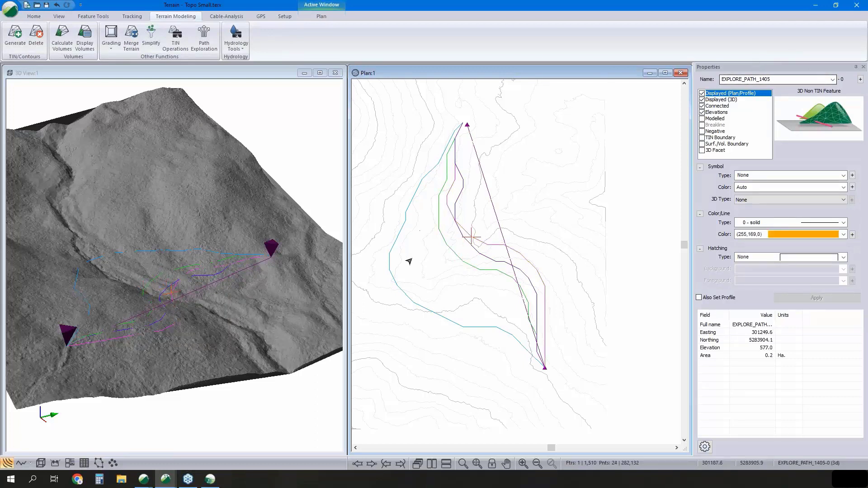
click(389, 259)
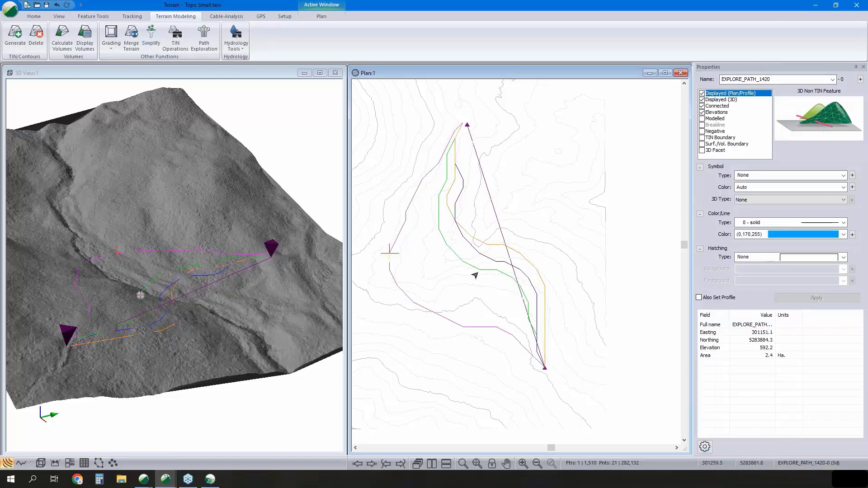
click(447, 251)
mouse_move(187, 311)
mouse_down()
mouse_move(177, 289)
mouse_move(183, 305)
mouse_move(149, 296)
mouse_move(191, 312)
mouse_move(205, 307)
mouse_move(196, 297)
mouse_move(220, 322)
mouse_up()
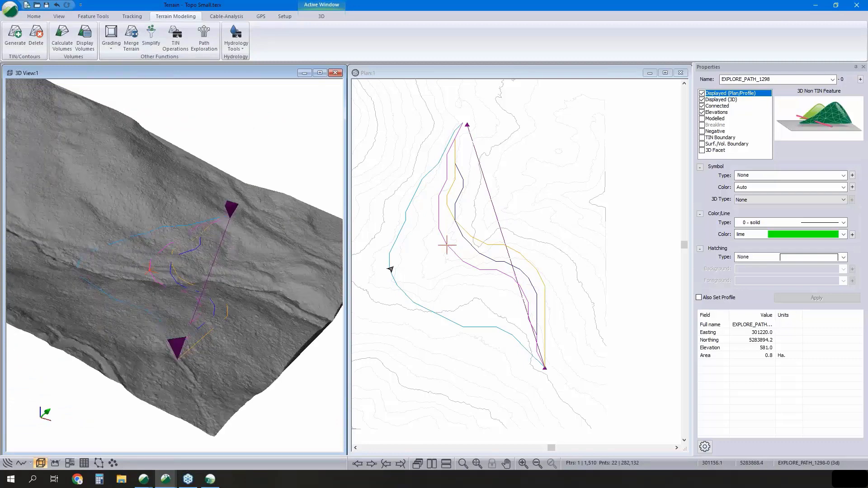
mouse_move(442, 244)
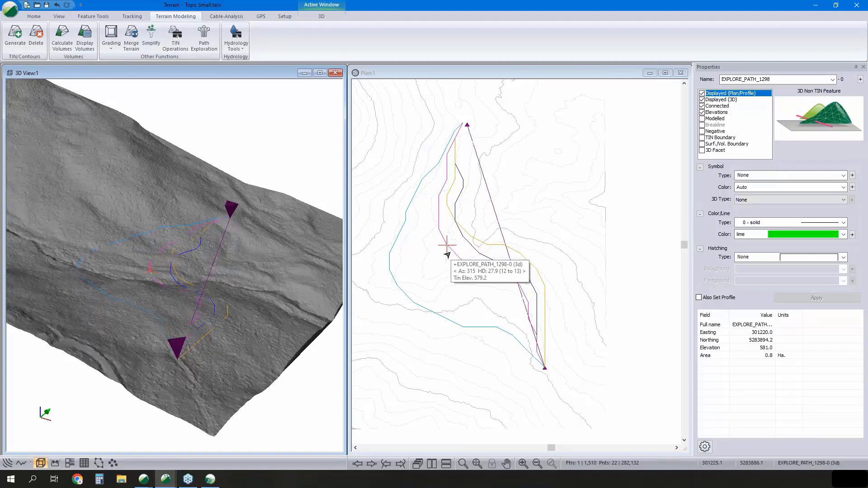
- Switch to the NB Topo terrain and run Path Exploration there with the removal of existing features enabled
mouse_move(172, 484)
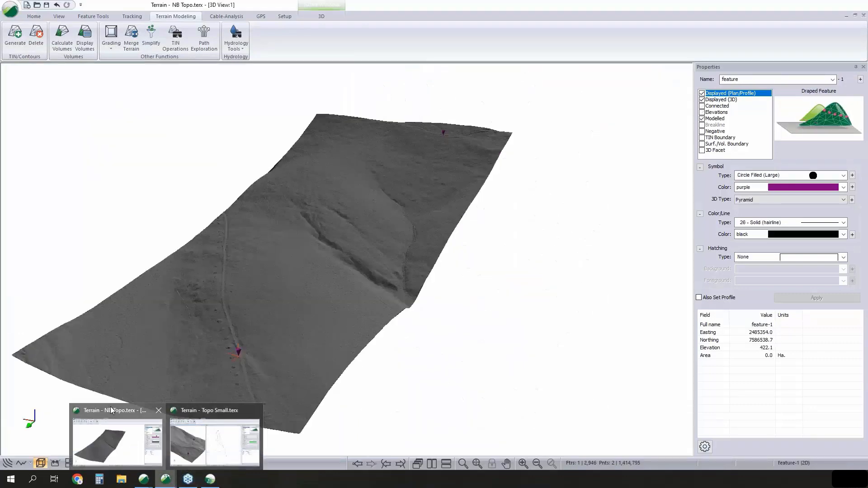
click(117, 441)
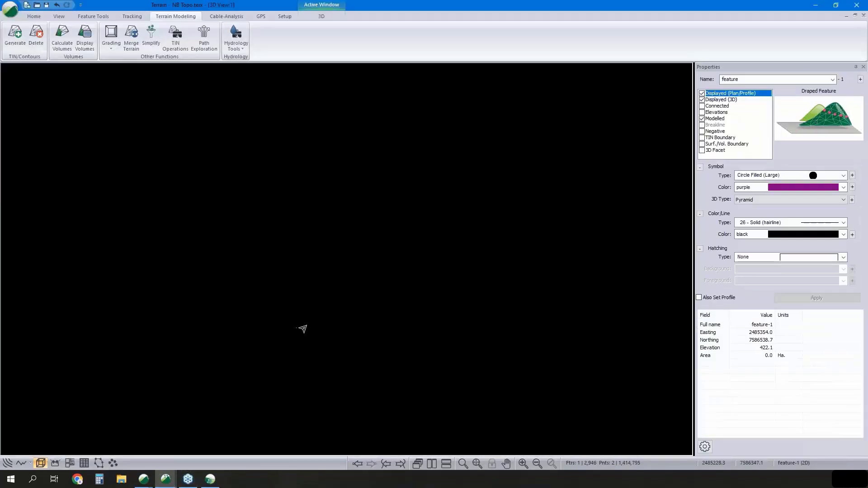
mouse_move(328, 288)
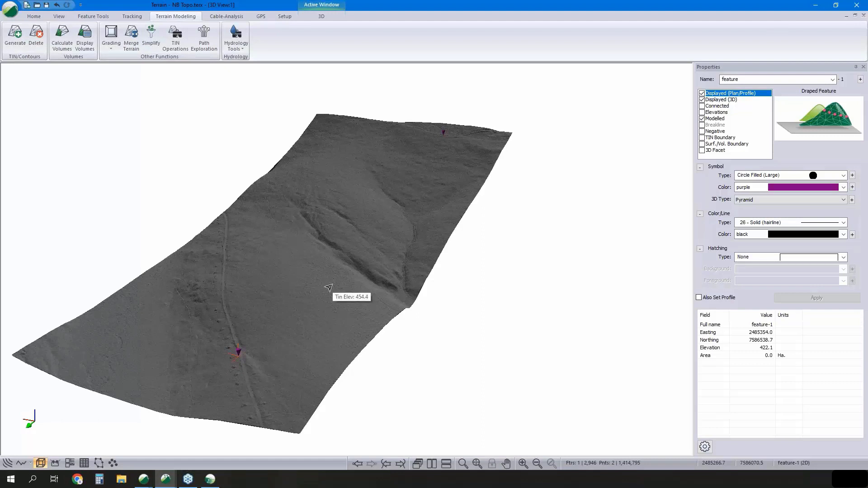
middle_drag(269, 287, 304, 285)
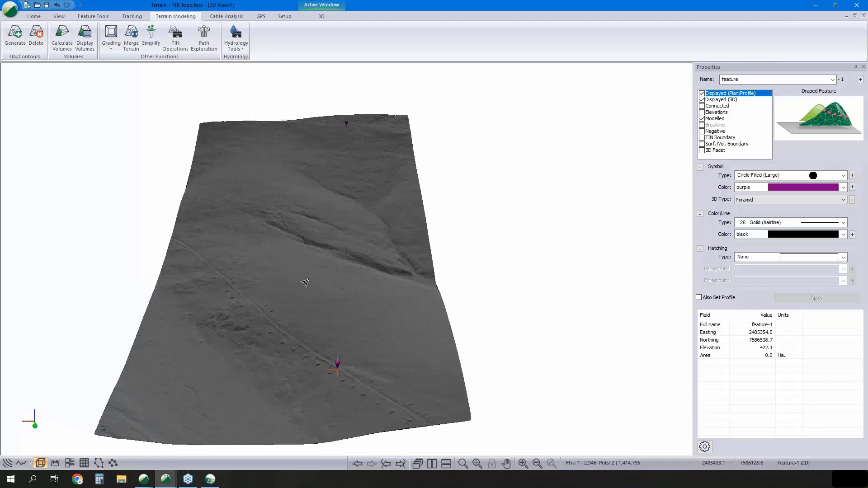
click(213, 46)
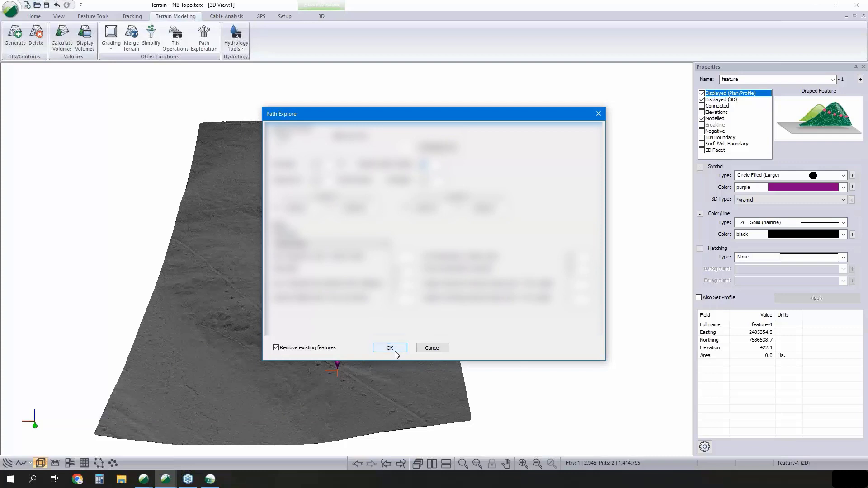
click(390, 348)
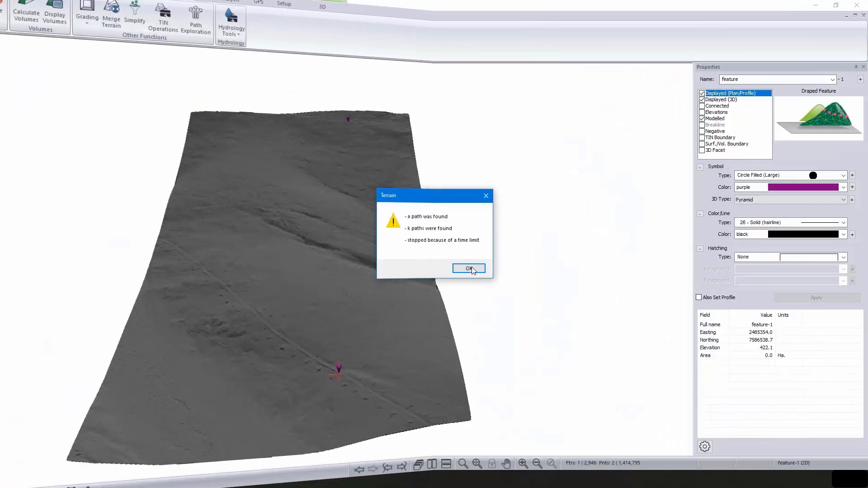
click(468, 267)
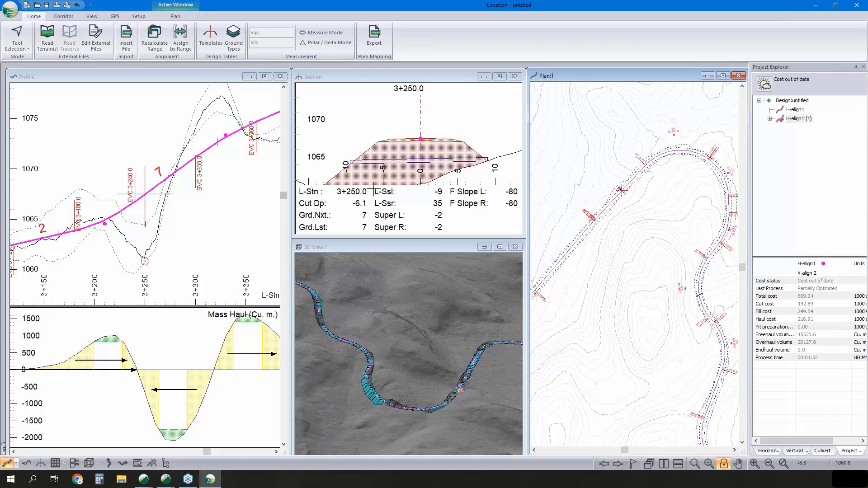
- In the Location design's ground types, examine the excavation and embankment costs of the default overburden
mouse_move(374, 188)
click(234, 41)
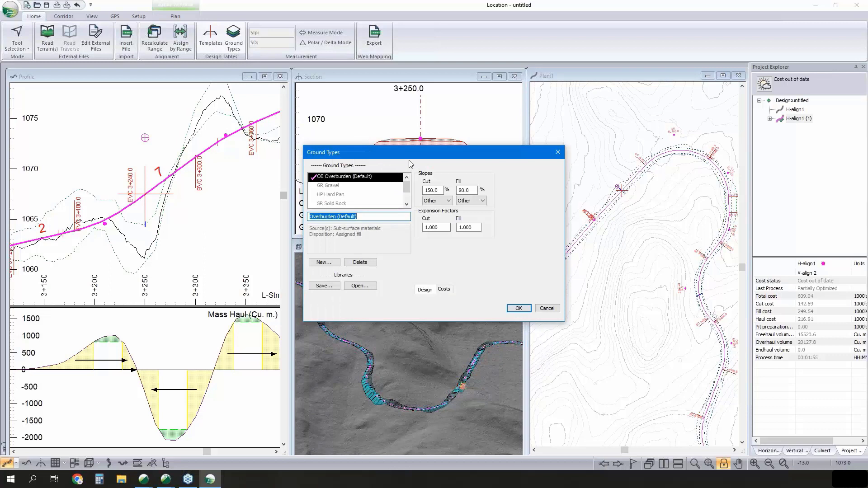
drag(374, 152, 266, 142)
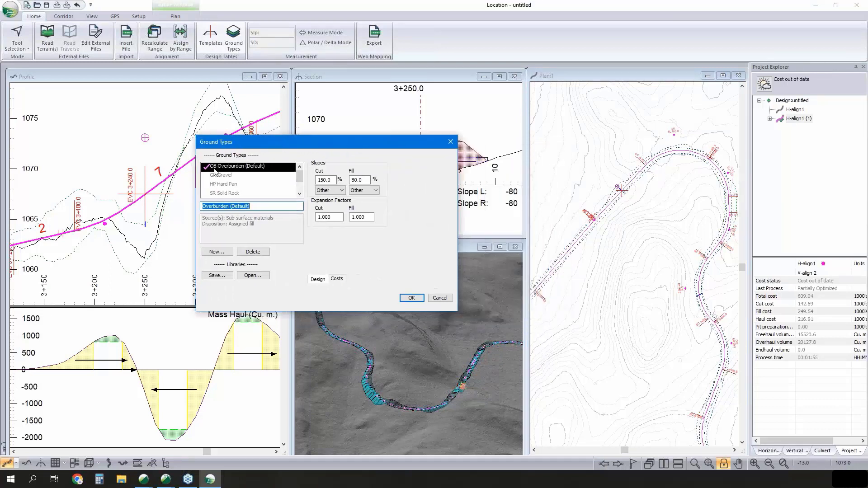
click(337, 279)
double_click(378, 174)
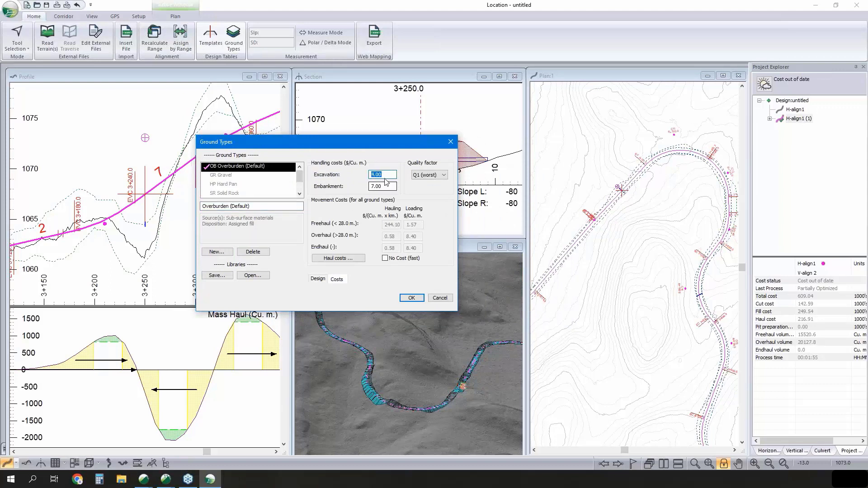
key(Tab)
- Review the freehaul, overhaul and endhaul unit costs, and close the haul cost and ground type settings without saving
click(347, 259)
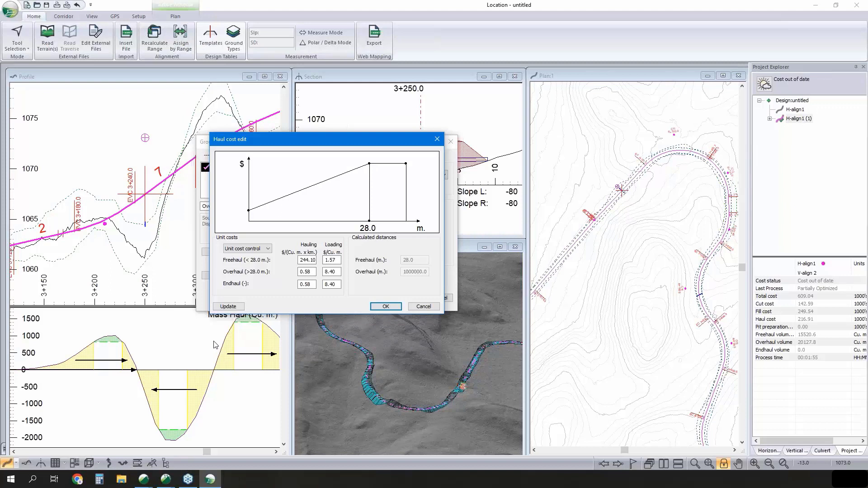
drag(340, 271, 320, 273)
click(428, 307)
click(440, 298)
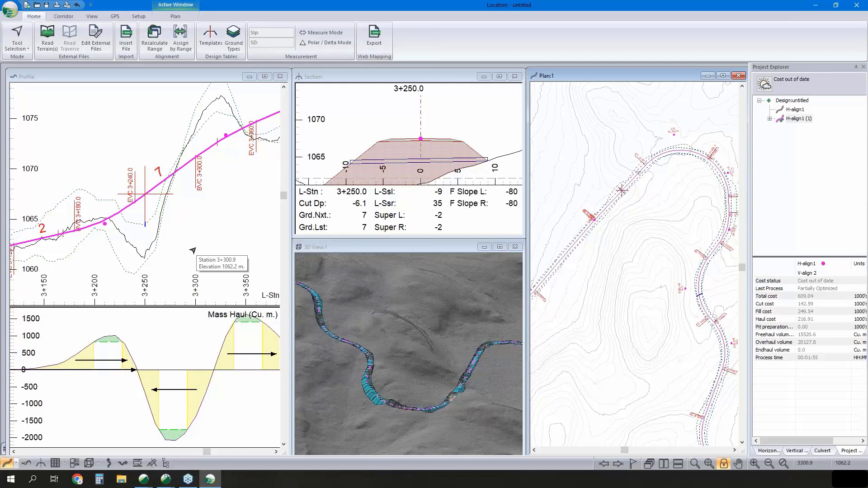
- Switch back to the Topo Small terrain and look closely at the explored paths on the 3D surface
scroll(183, 312, down, 2)
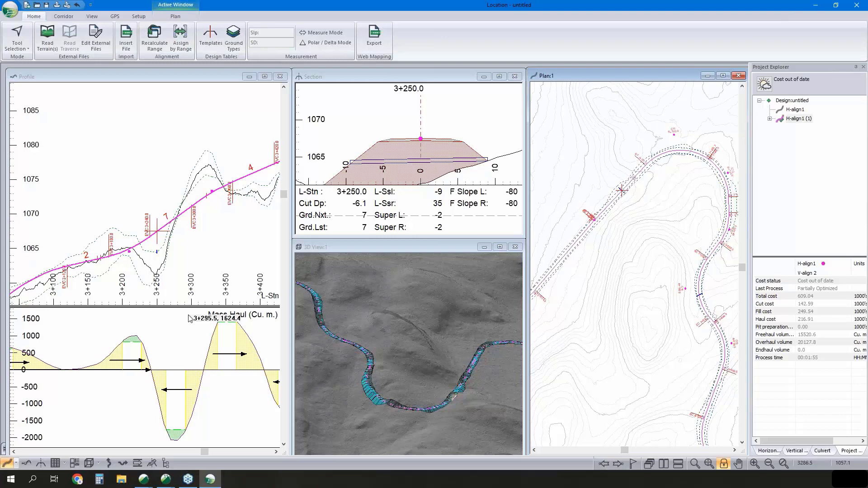
click(166, 479)
click(201, 415)
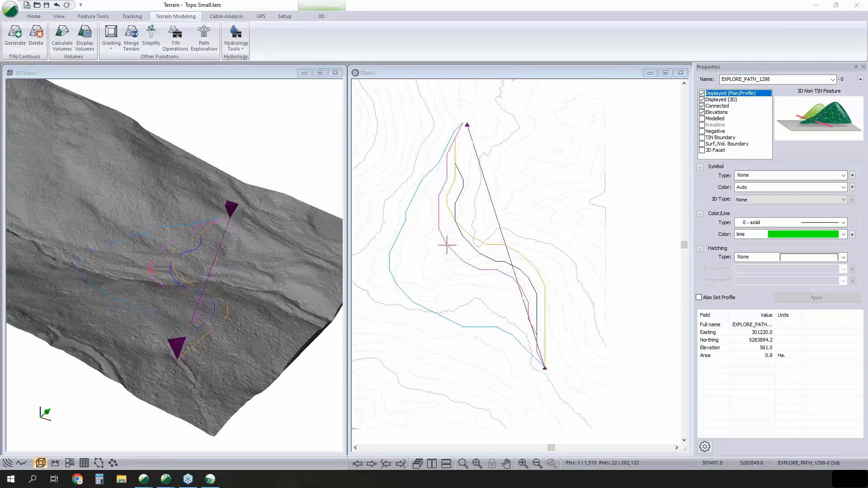
scroll(150, 333, up, 8)
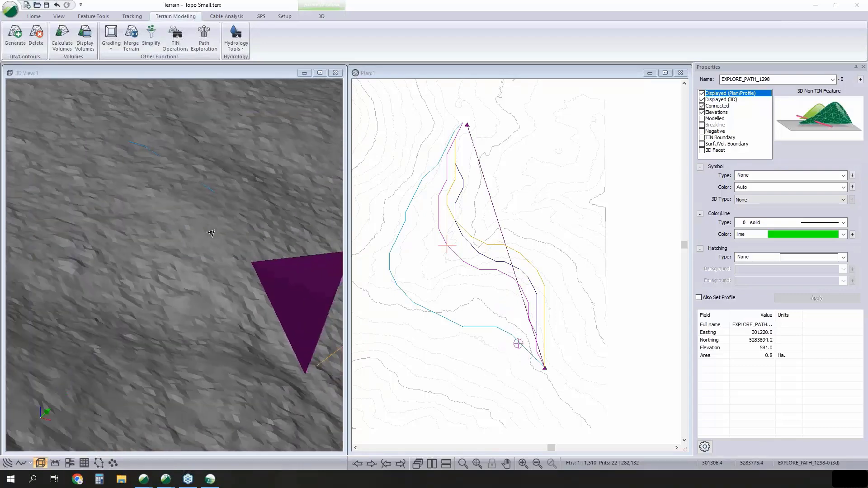
scroll(136, 293, down, 5)
click(180, 261)
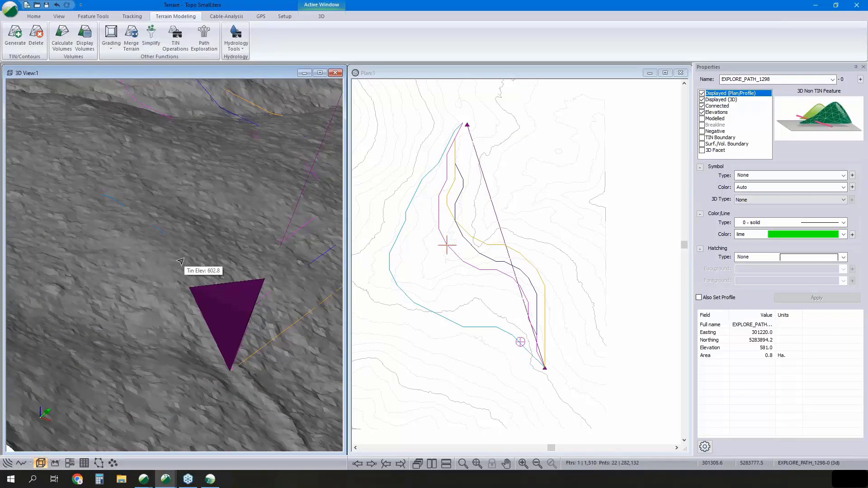
scroll(206, 252, down, 2)
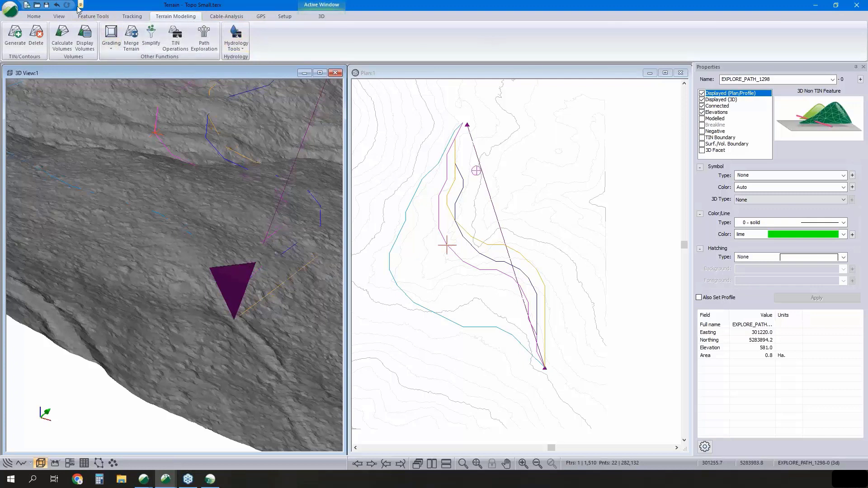
- Check the coordinate projection assigned to the terrain in the module setup
click(27, 19)
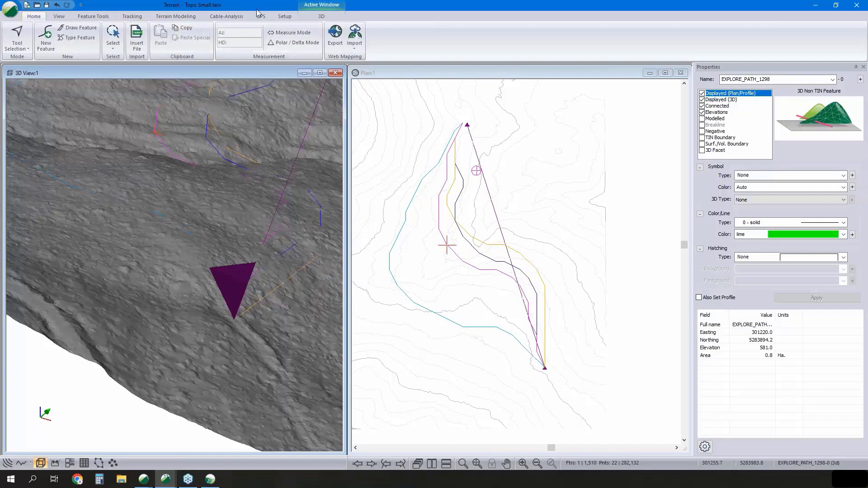
click(284, 16)
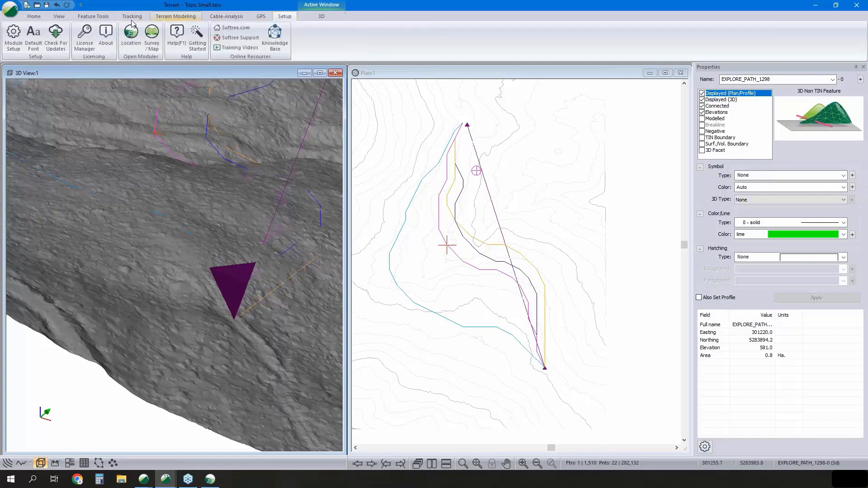
click(9, 39)
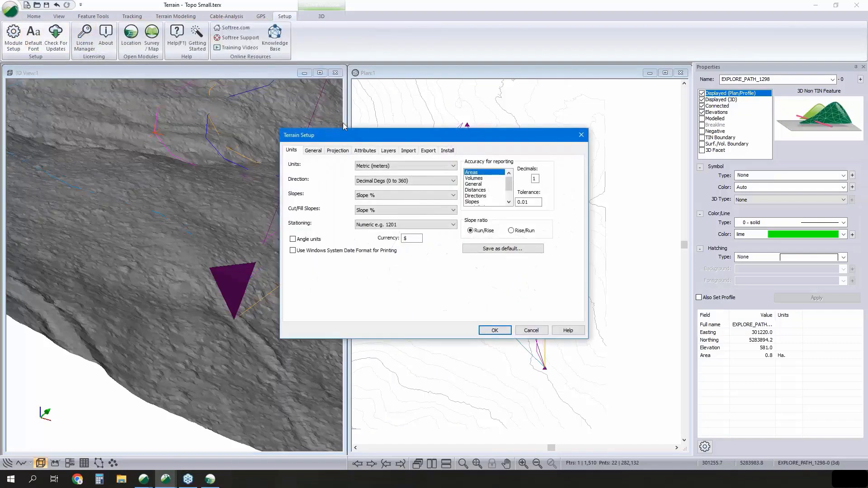
click(337, 150)
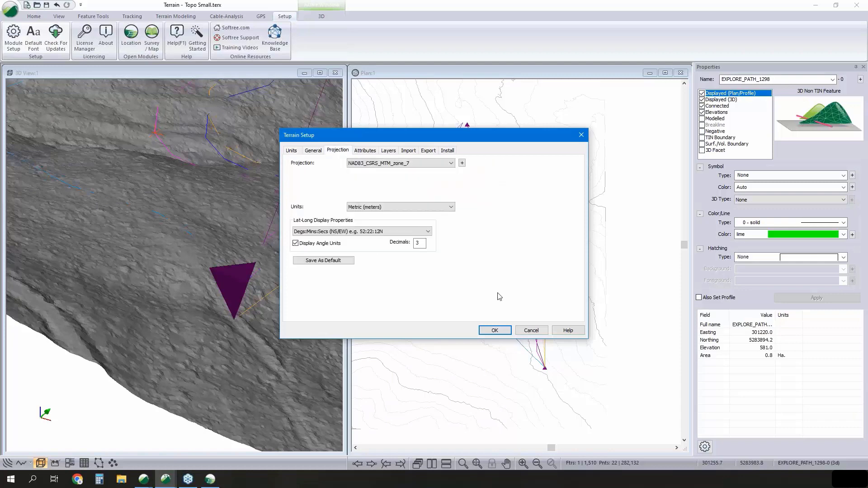
click(494, 331)
- Select the straight line feature joining the two triangle markers in plan and open the live web map for it
click(495, 216)
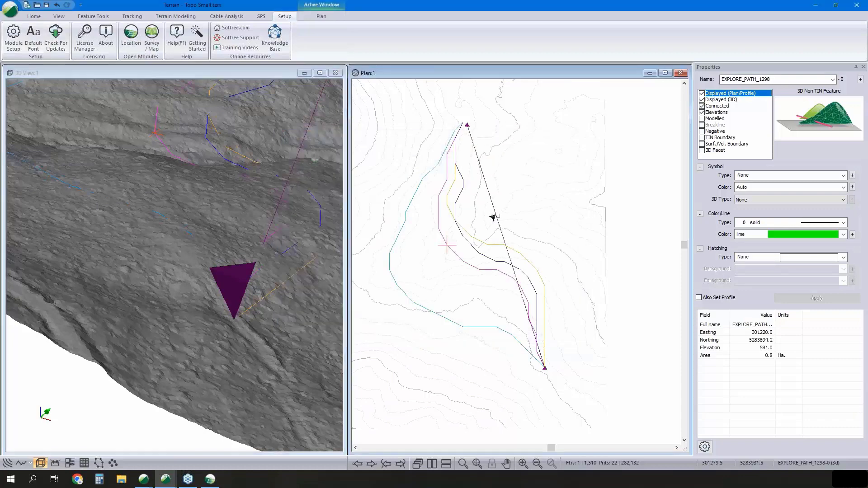
middle_drag(519, 220, 570, 222)
scroll(571, 222, down, 5)
mouse_move(567, 224)
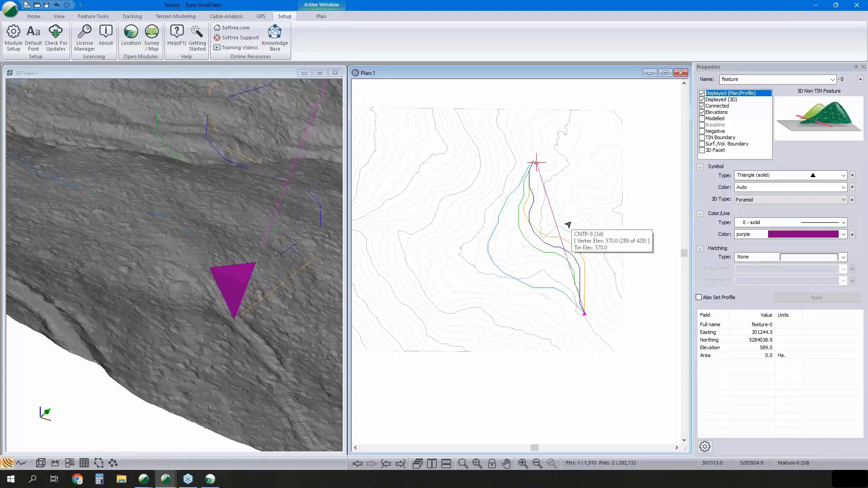
click(37, 17)
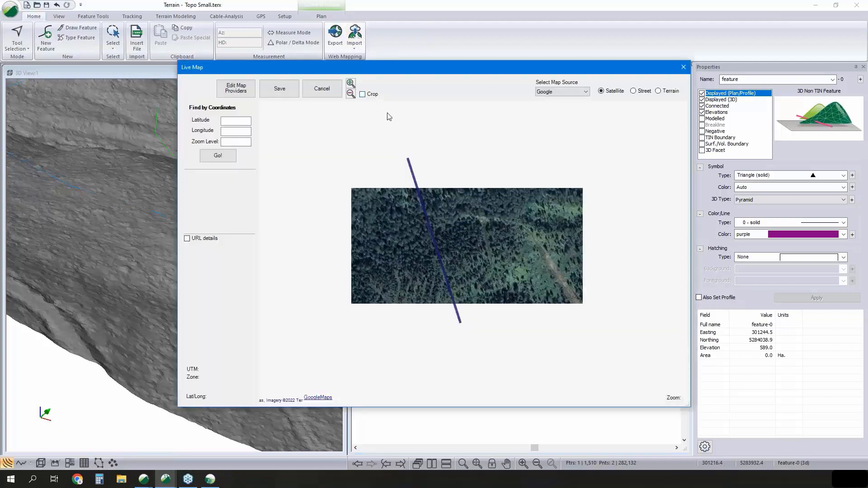
- Switch the live map source to Bing satellite imagery and crop an area surrounding the straight line
drag(395, 230, 434, 241)
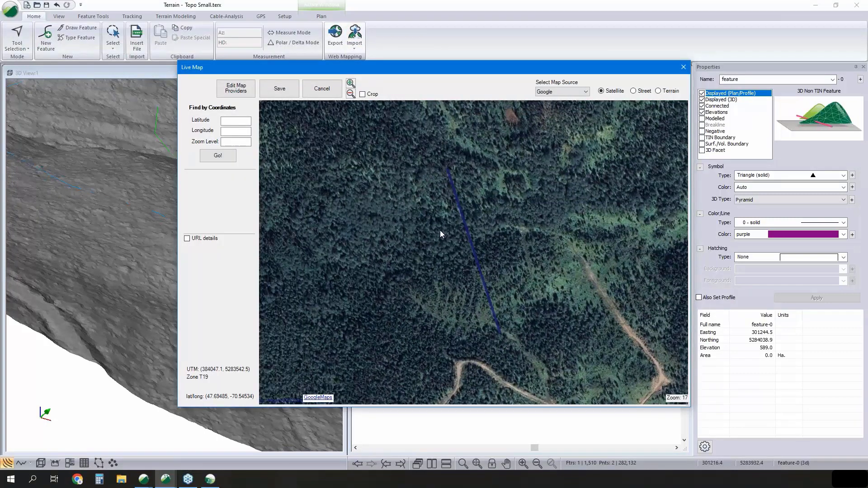
scroll(441, 231, down, 1)
drag(445, 204, 496, 209)
click(363, 94)
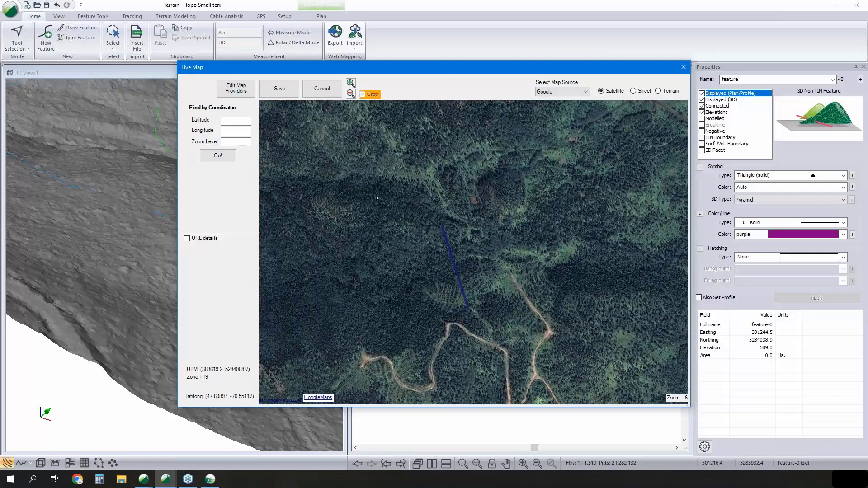
click(563, 92)
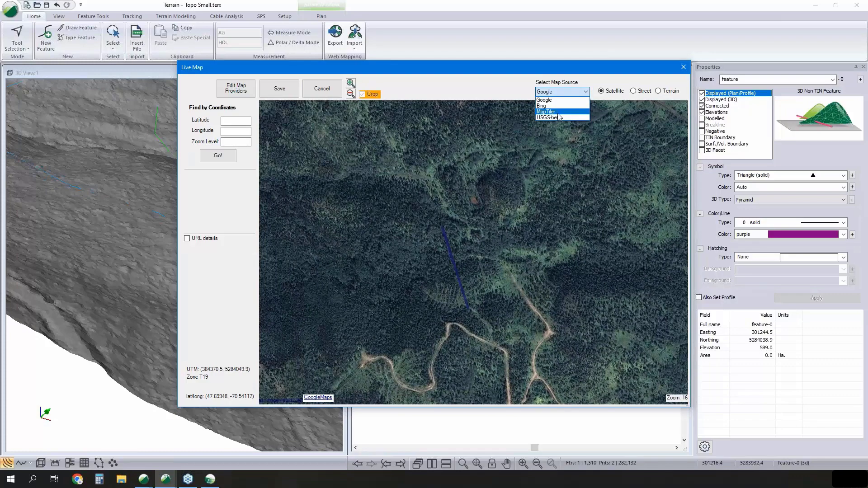
click(544, 106)
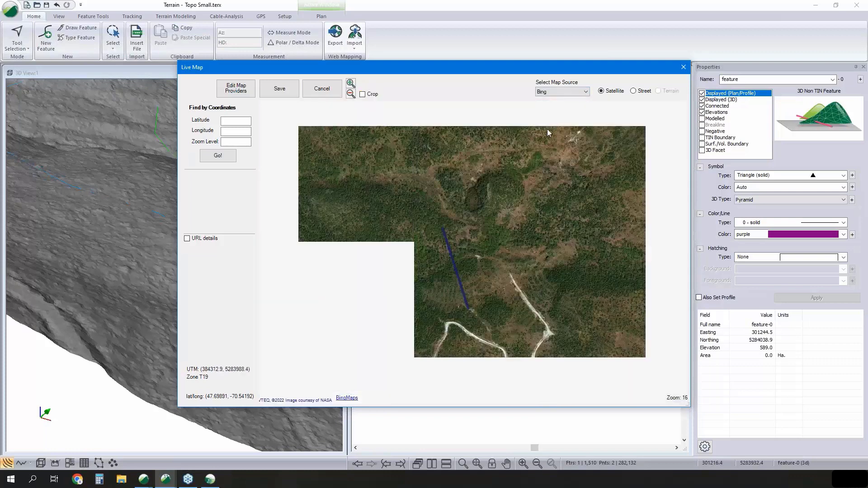
click(362, 94)
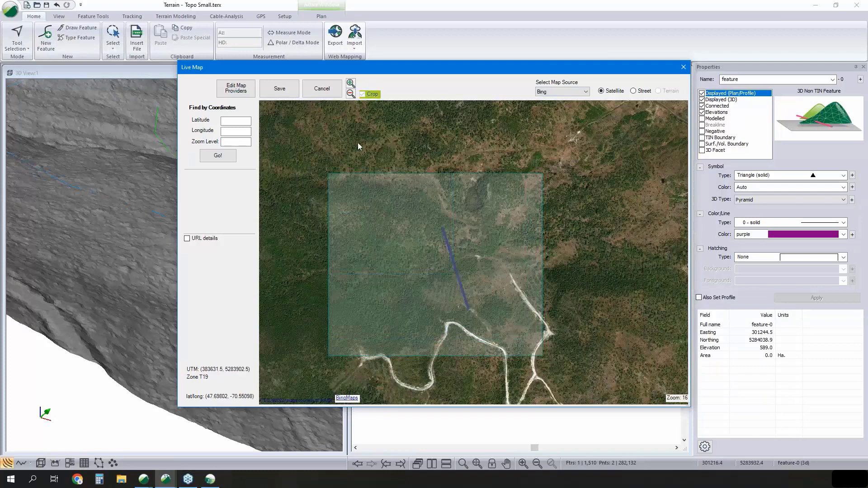
- Save the cropped satellite imagery at zoom level 17 as image.jpg in the A to B folder
click(279, 88)
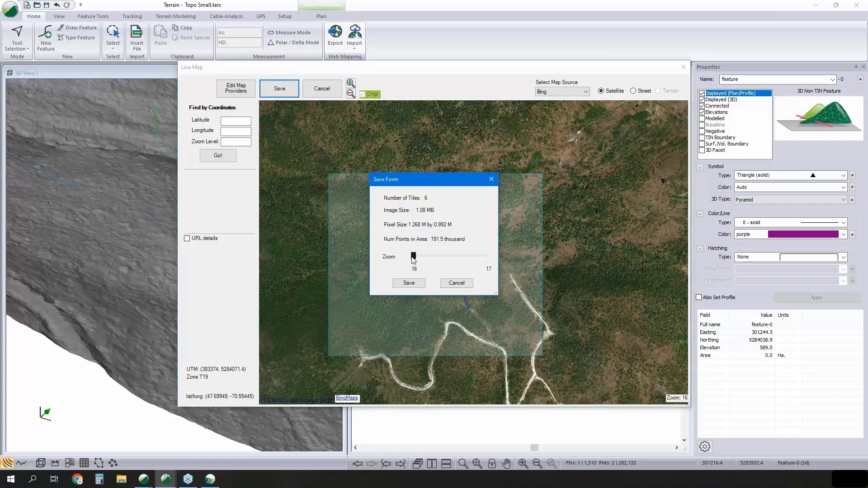
drag(412, 257, 486, 257)
click(412, 282)
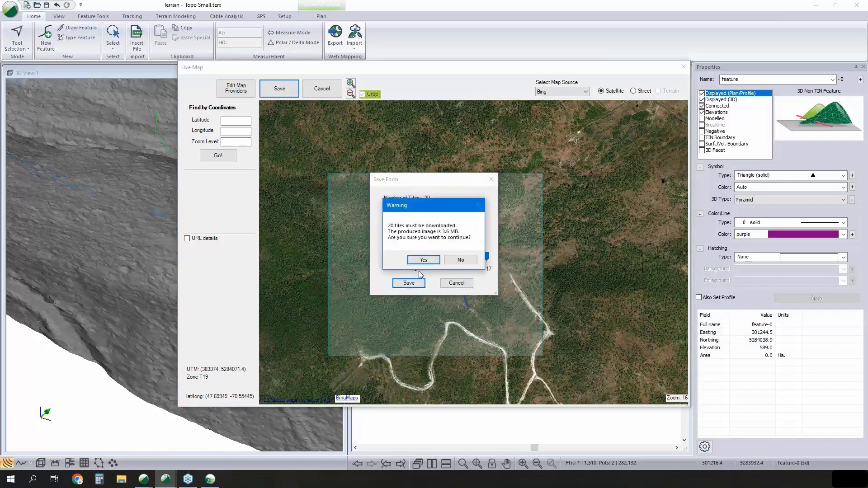
click(423, 261)
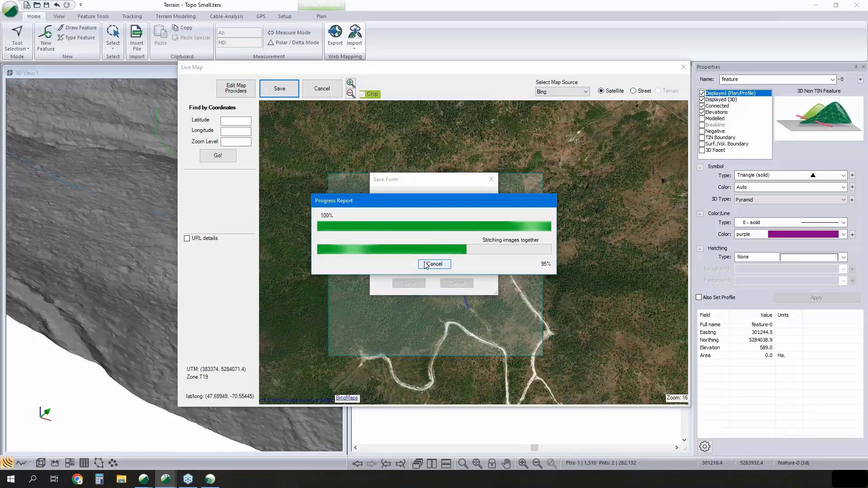
click(409, 283)
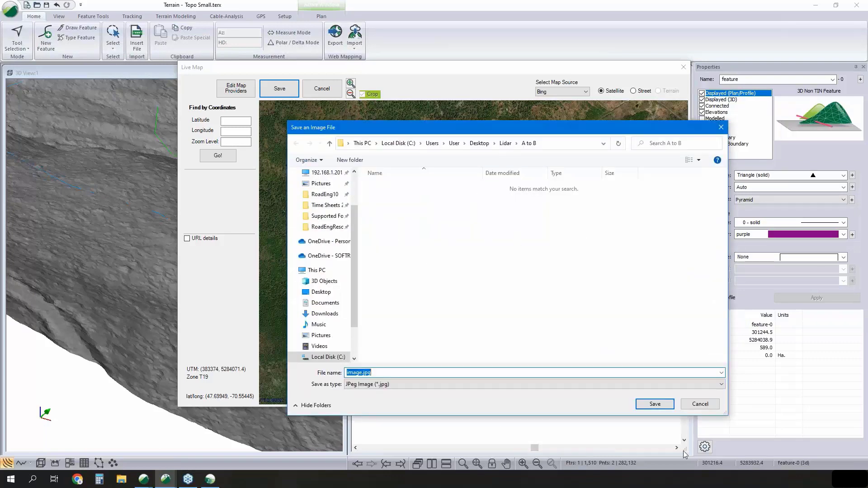
click(662, 409)
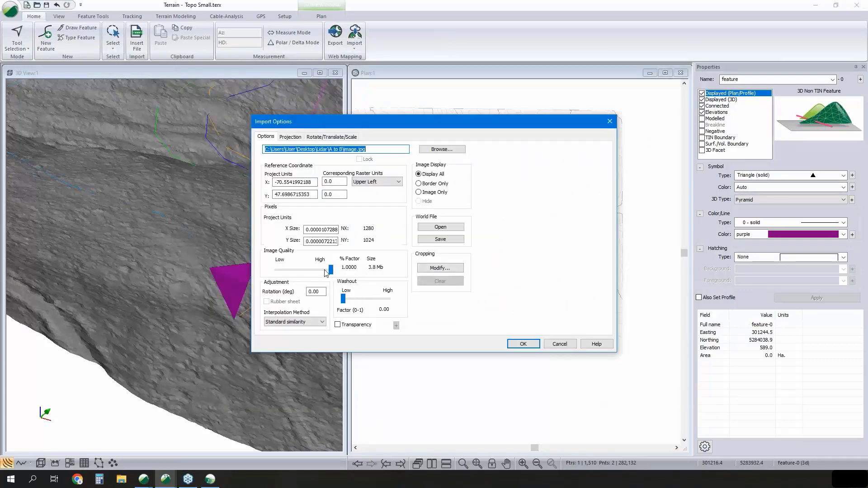
- Import the saved image with its default options, transforming it to the project's coordinate system as a plan background
click(520, 344)
click(391, 256)
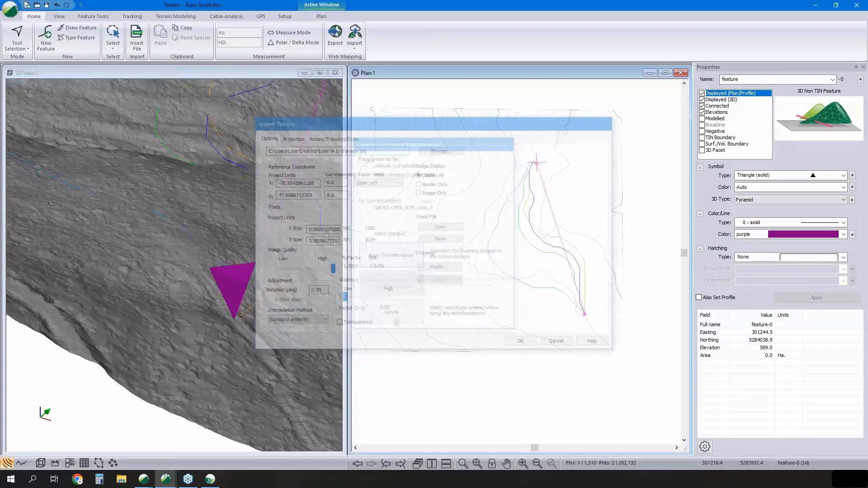
click(466, 266)
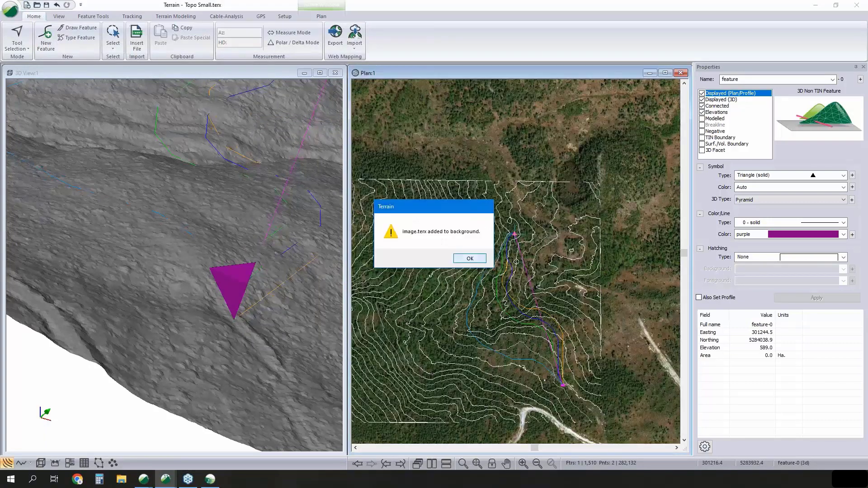
click(467, 261)
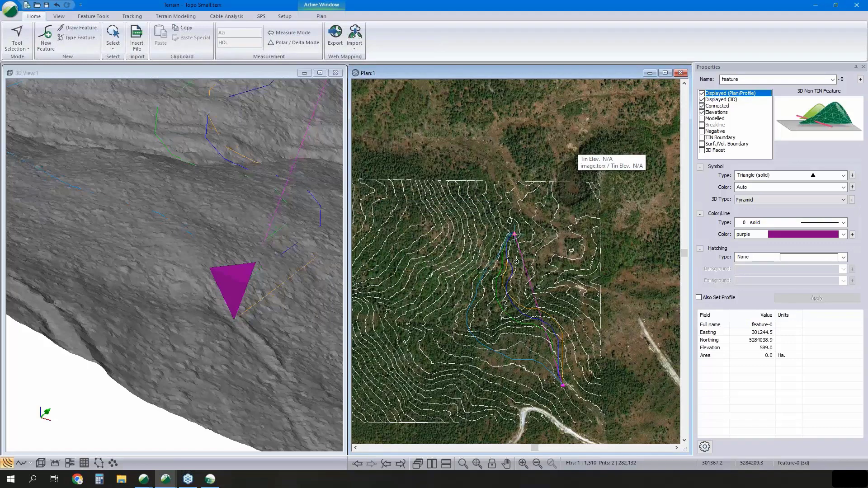
- Review the plan window's background display files and the terrain files available for adding, and close the options without changes
right_click(570, 138)
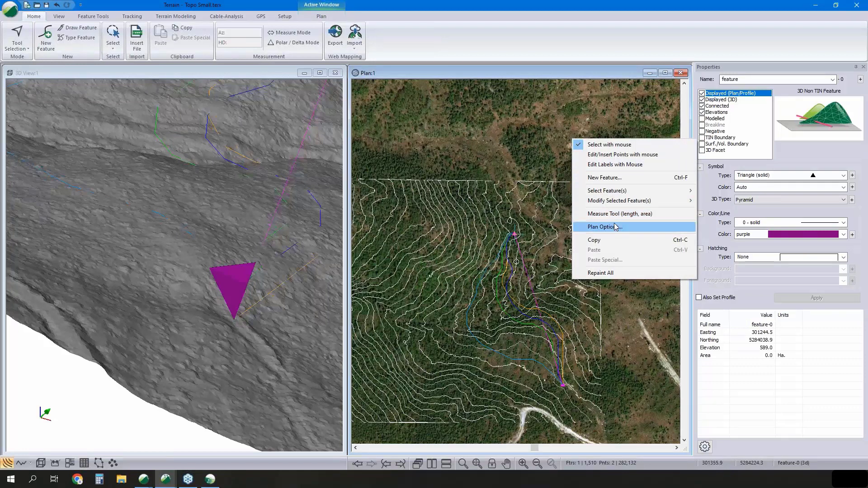
click(615, 227)
click(499, 234)
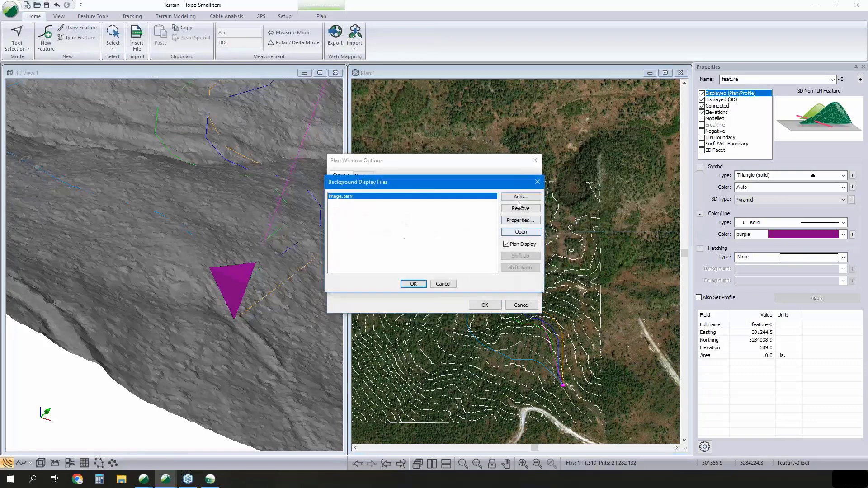
click(520, 197)
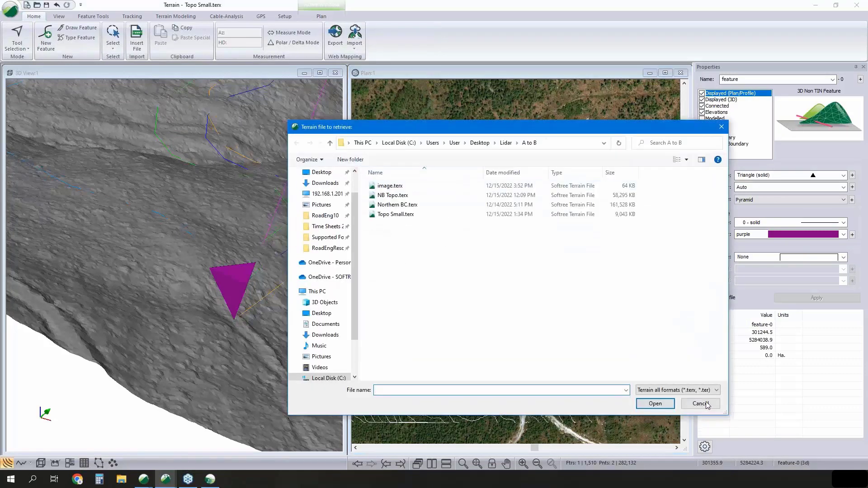
click(701, 404)
click(442, 285)
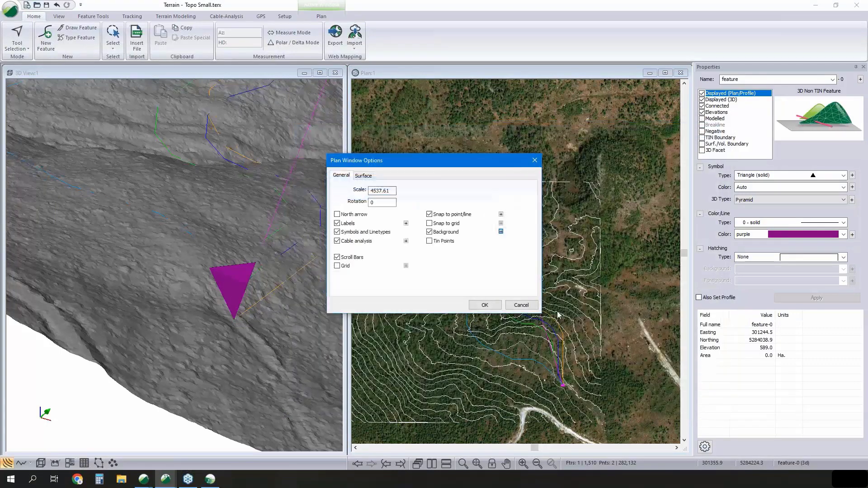
click(527, 306)
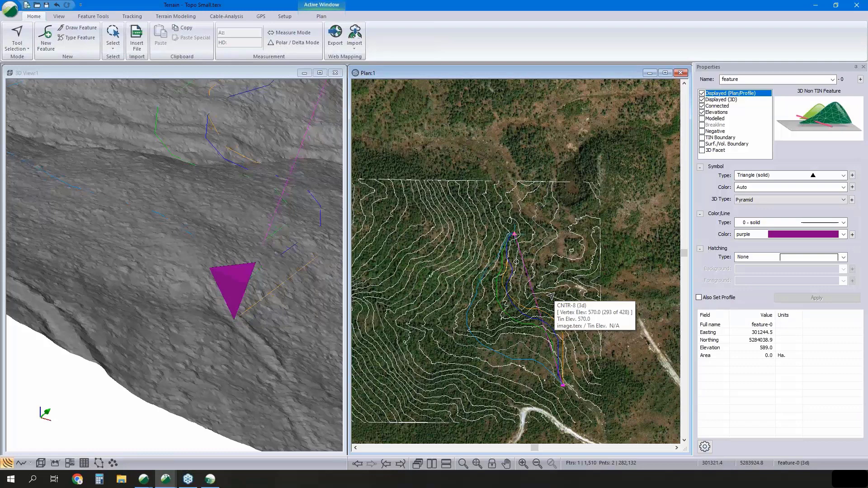
middle_drag(249, 271, 192, 320)
scroll(204, 284, down, 2)
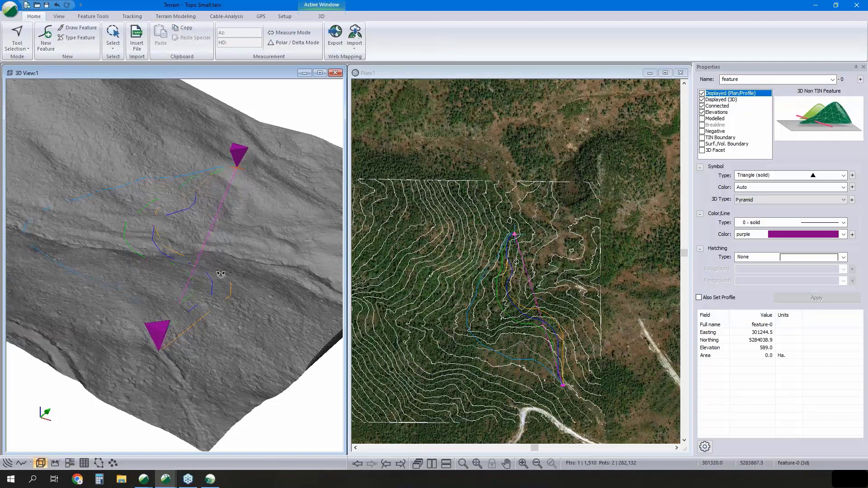
scroll(218, 272, down, 1)
middle_drag(217, 271, 273, 247)
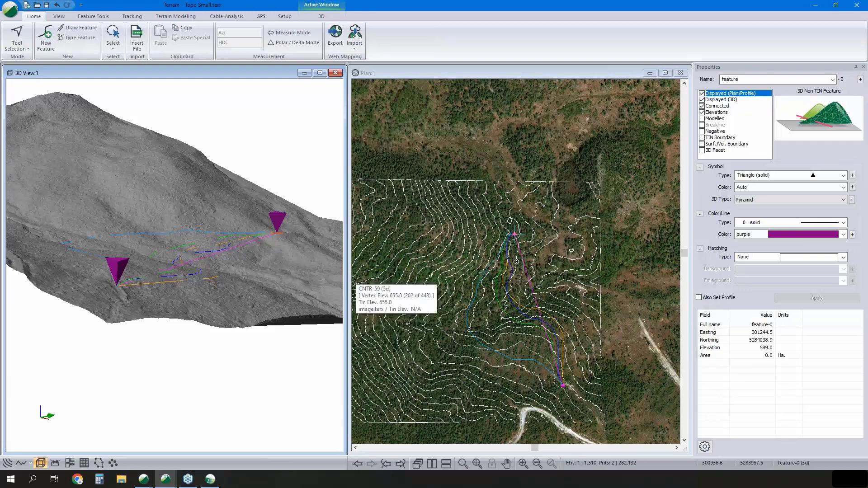
- Look through the surface point simplification methods, try a sample grid spacing of 1, and discard the settings
click(186, 18)
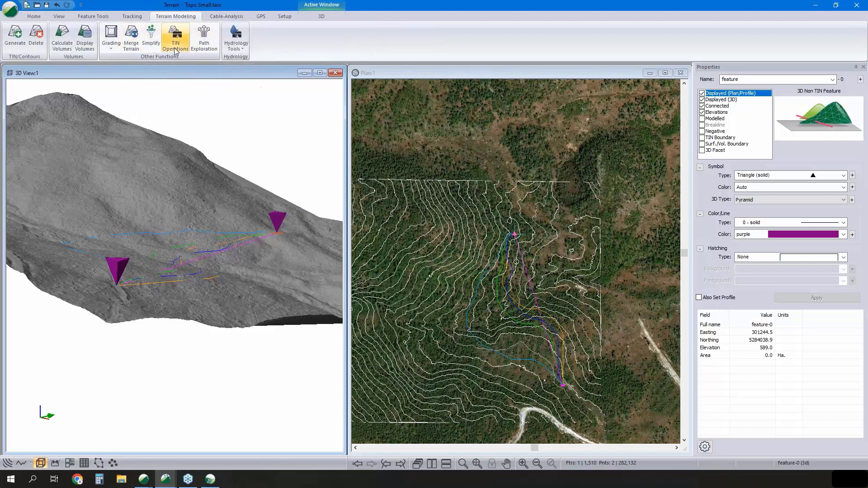
click(151, 39)
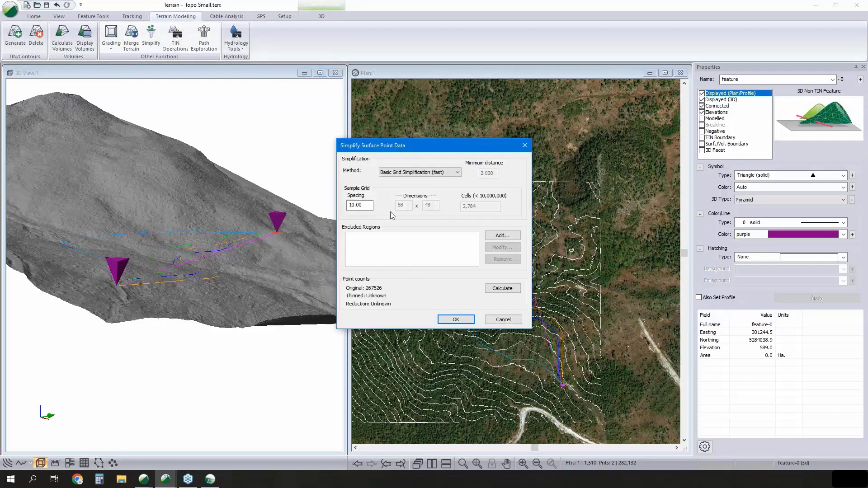
click(419, 173)
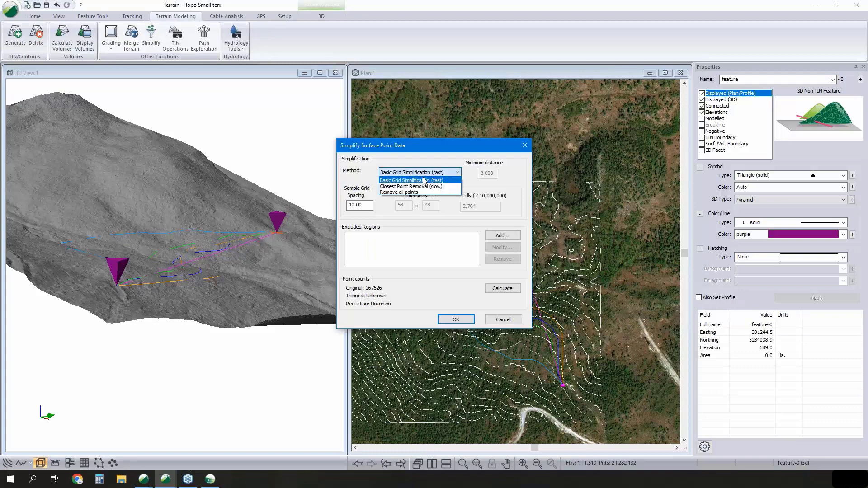
click(477, 184)
key(Tab)
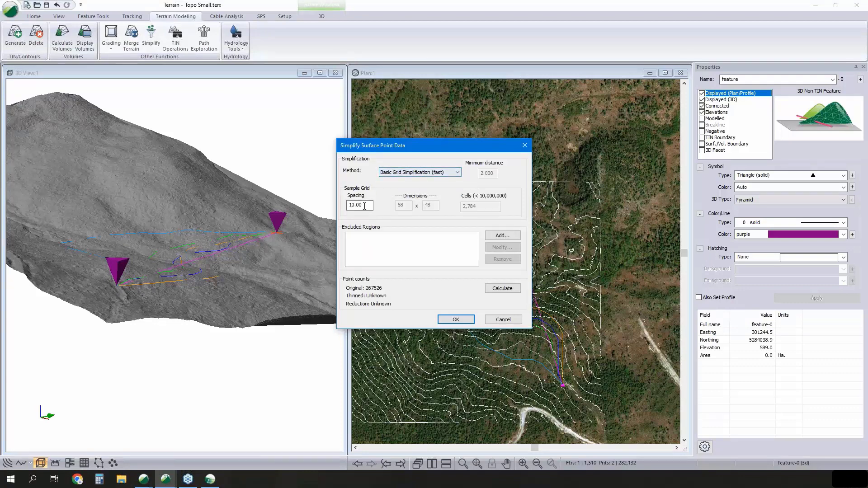
text(1)
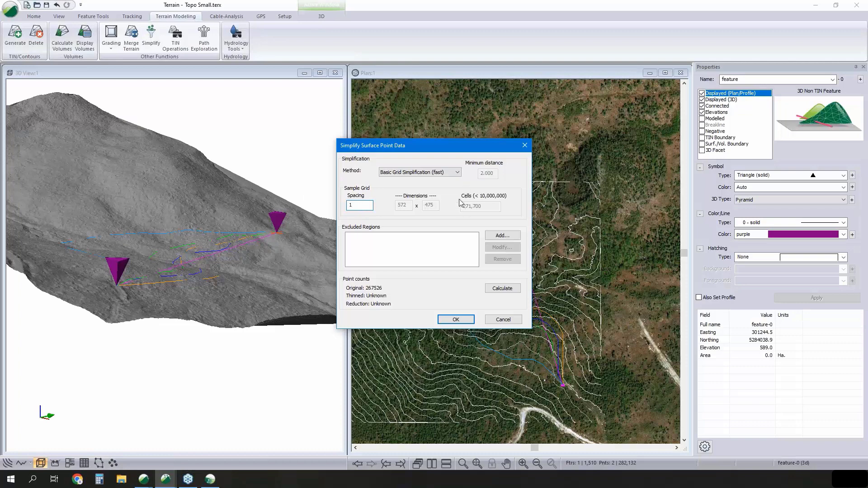
click(501, 319)
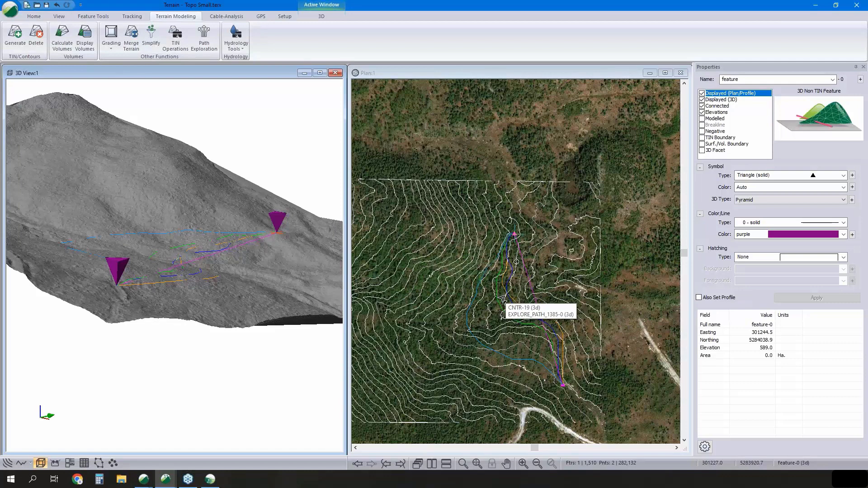
- Delete the contours from the terrain while keeping the terrain model
click(36, 35)
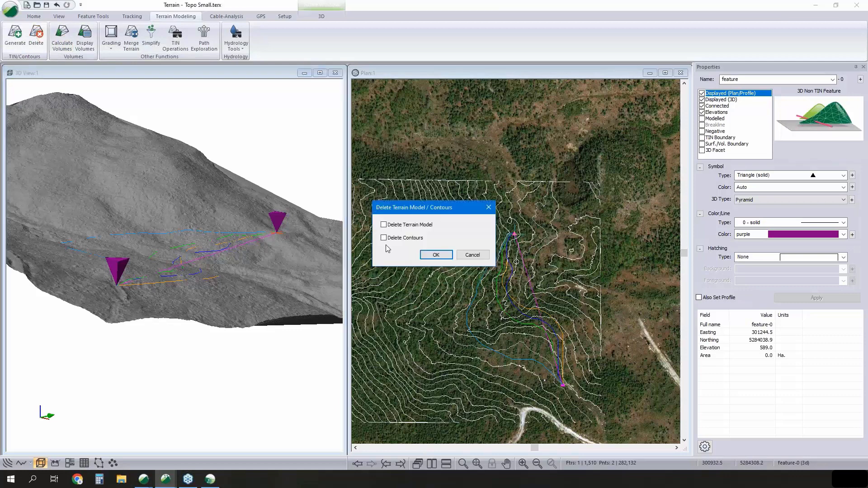
click(384, 237)
click(436, 254)
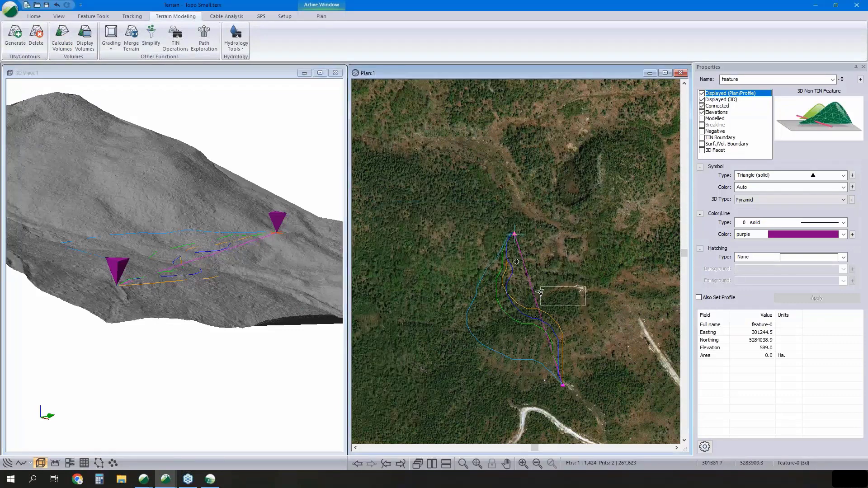
- Deselect the feature in the plan, review the terrain model and contour deletion options, and cancel without deleting anything
click(577, 305)
middle_drag(579, 298, 555, 245)
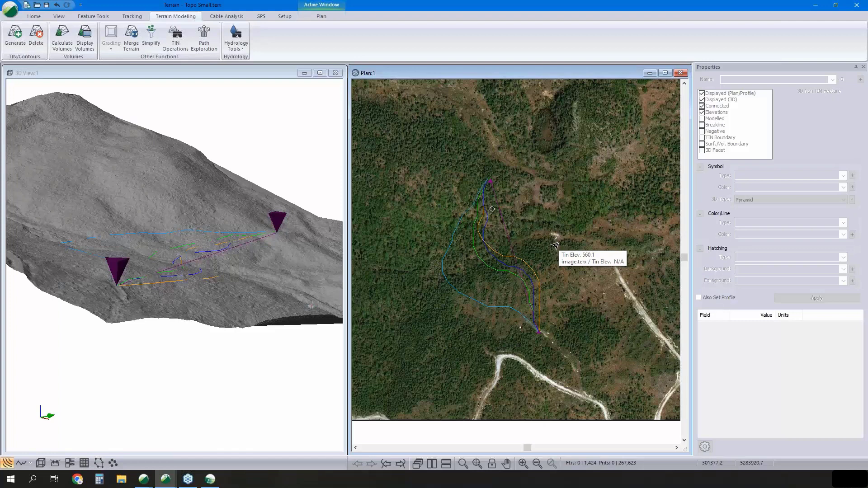
click(35, 43)
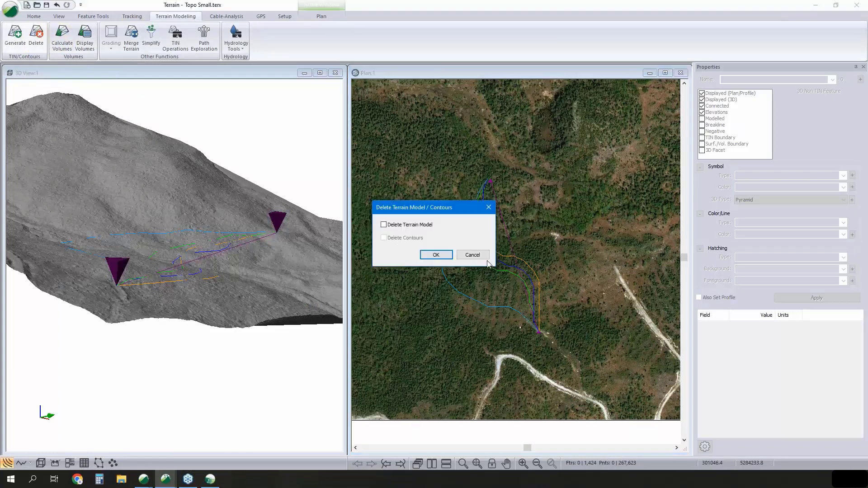
click(472, 255)
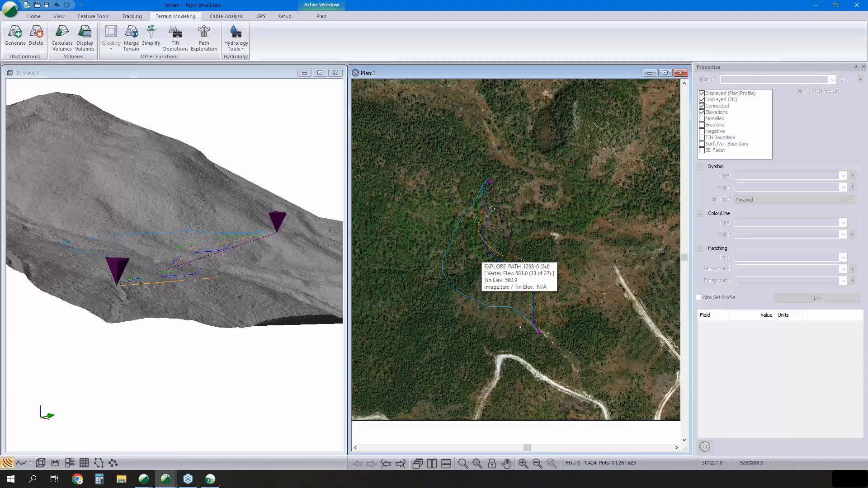
- Switch to the Location road design and examine the profile, mass haul and cross section around station 3+250
click(210, 479)
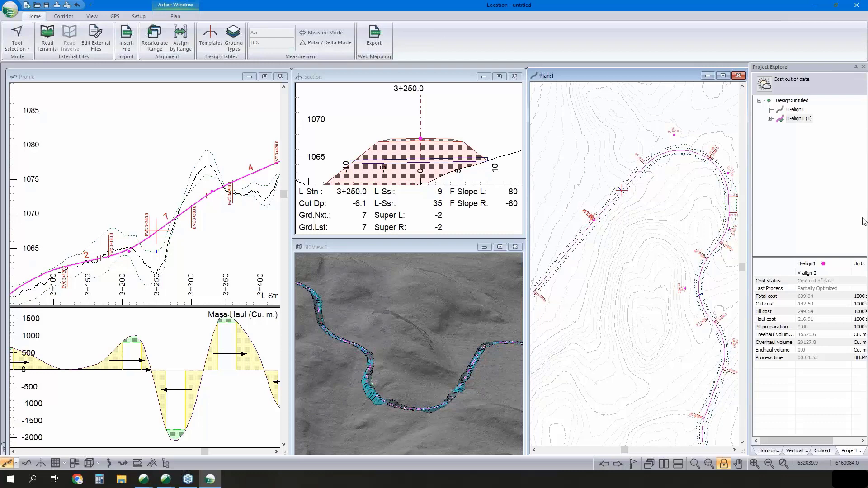
scroll(228, 173, down, 4)
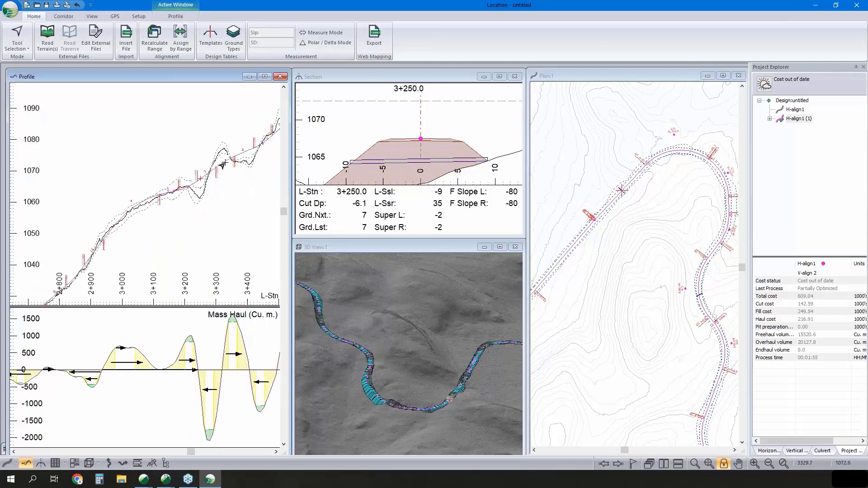
scroll(224, 197, up, 1)
scroll(223, 197, up, 2)
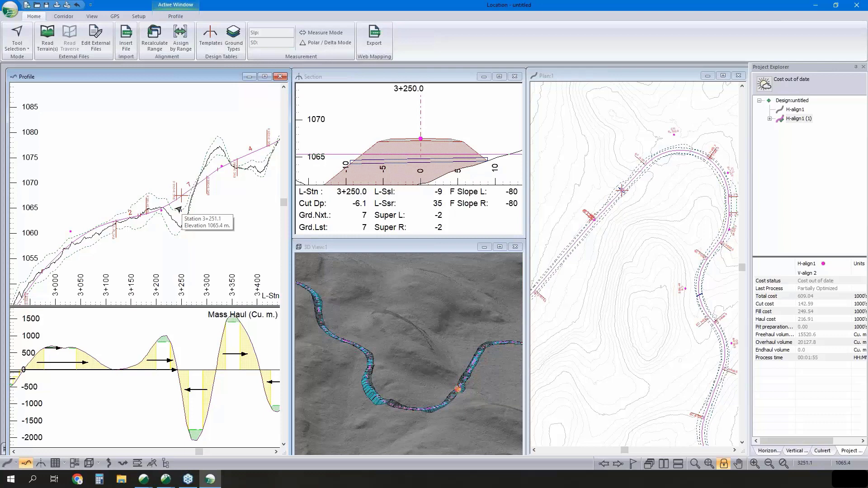
click(433, 119)
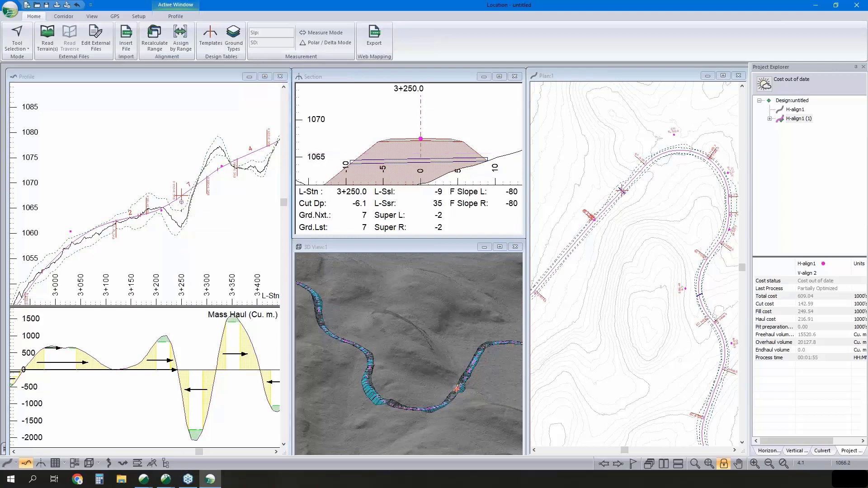
click(138, 236)
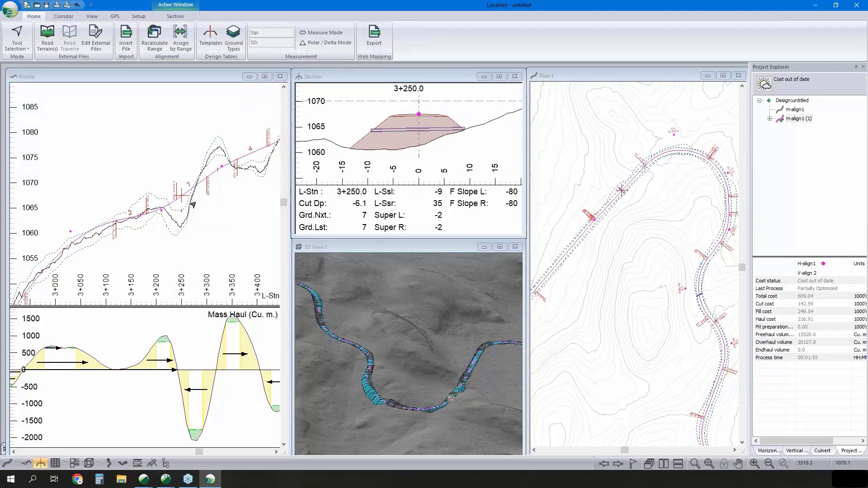
middle_drag(138, 236, 203, 199)
- Follow the profile back to stations 2+790 and 2+610 and examine the road cross section at each
middle_drag(86, 289, 201, 201)
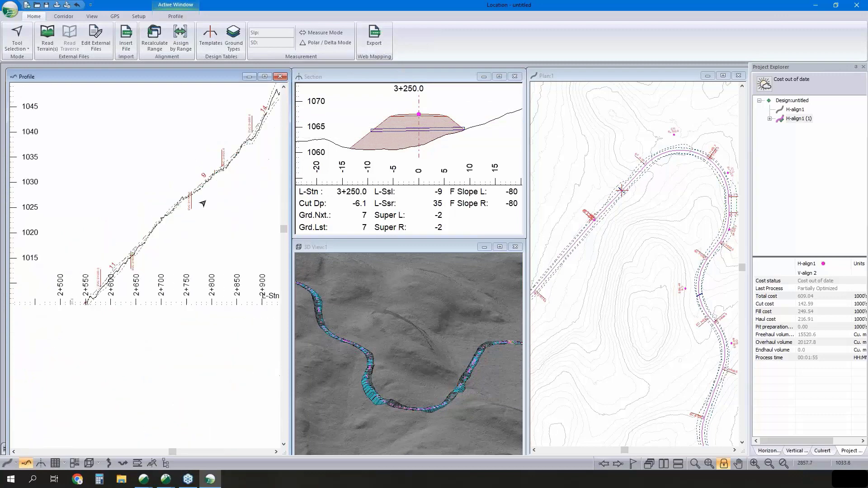
click(206, 179)
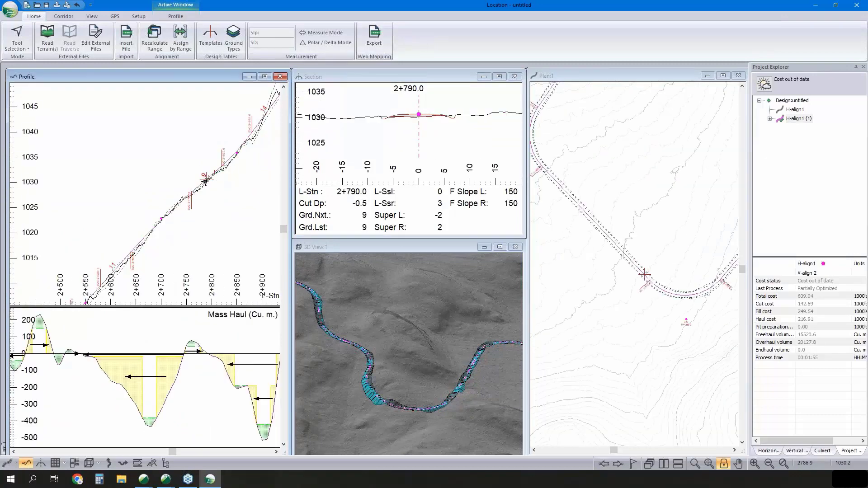
middle_drag(108, 278, 224, 181)
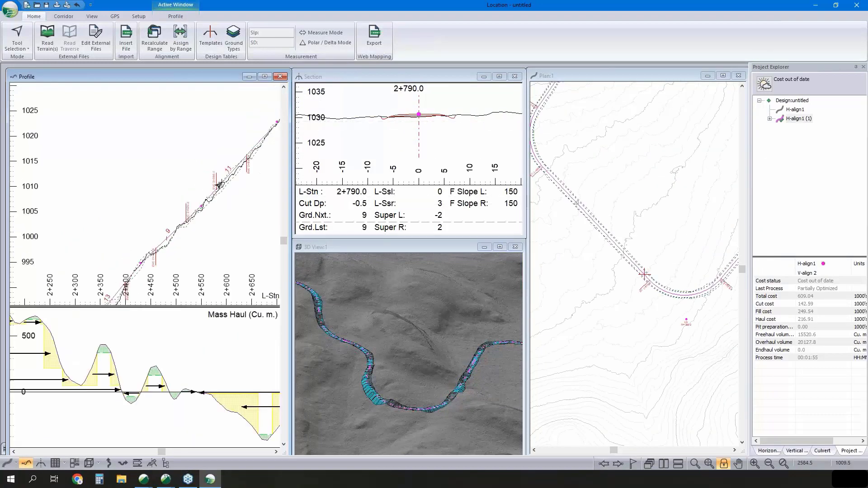
click(228, 175)
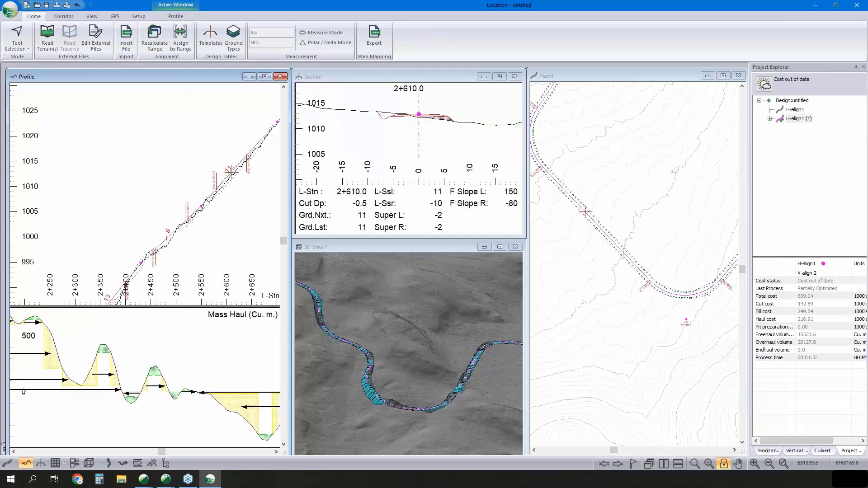
scroll(427, 127, up, 4)
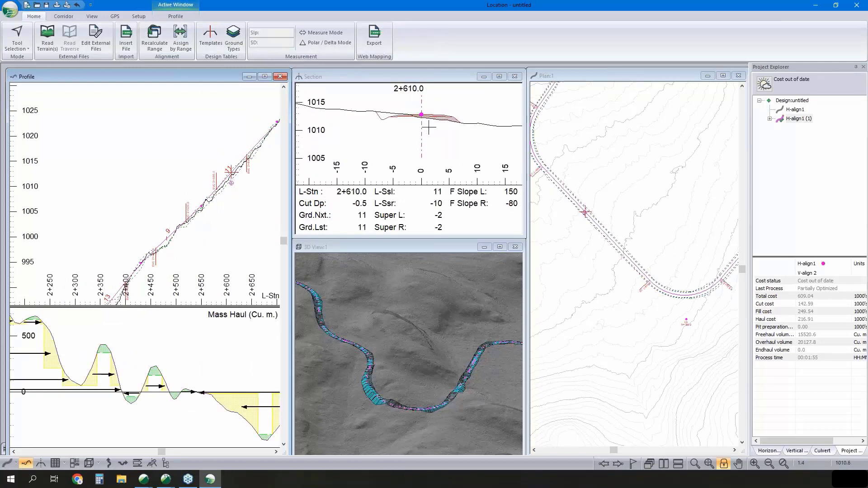
scroll(427, 126, up, 2)
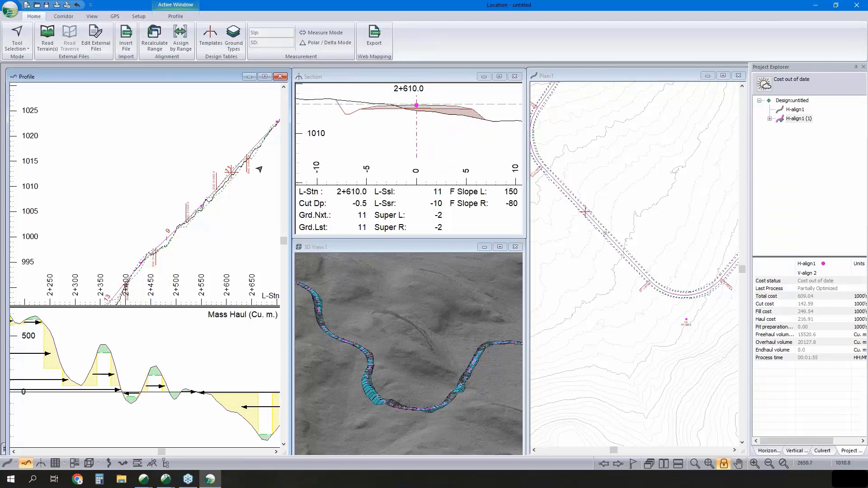
- Try moving the vertical alignment point near station 2+610 to station 2+611.9 at elevation 1012.0, and undo the change
scroll(253, 168, up, 3)
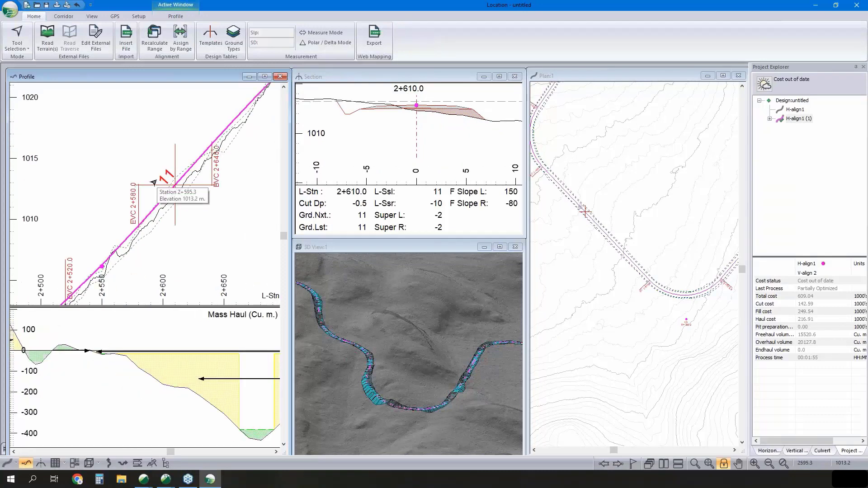
right_click(184, 206)
click(211, 219)
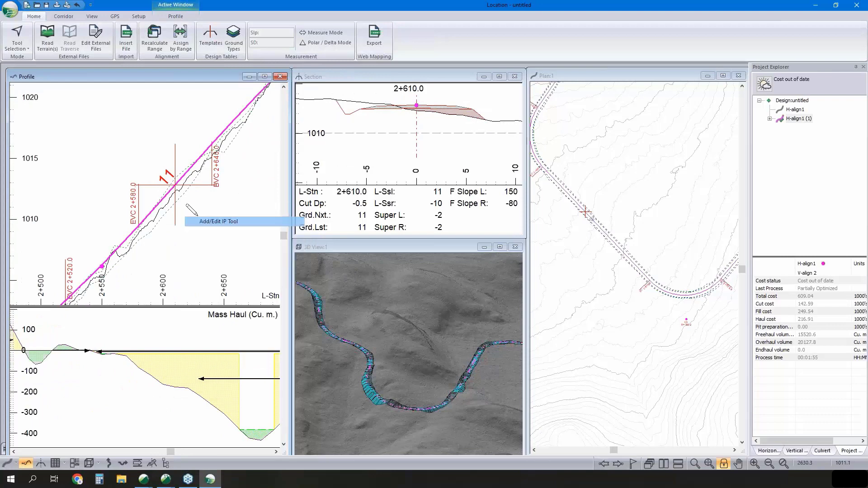
drag(176, 186, 177, 194)
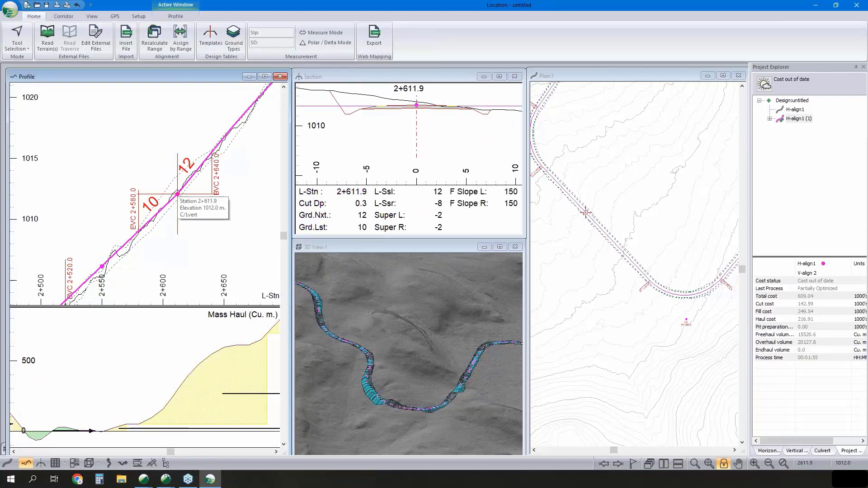
key(F4)
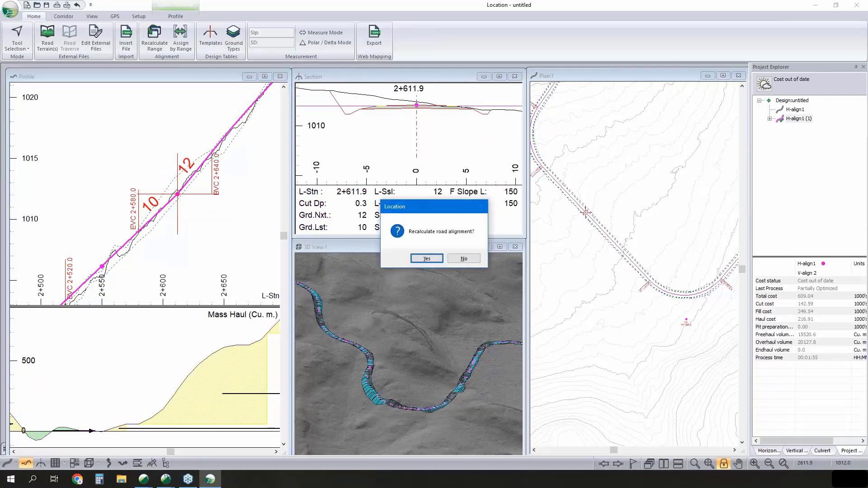
click(427, 259)
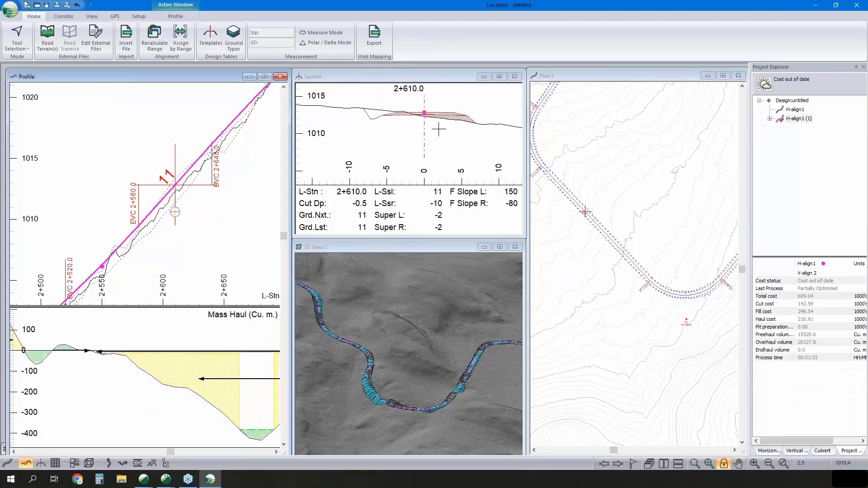
- Try shifting the horizontal alignment to the northeast in plan near station 2+610, and undo the shift
click(587, 199)
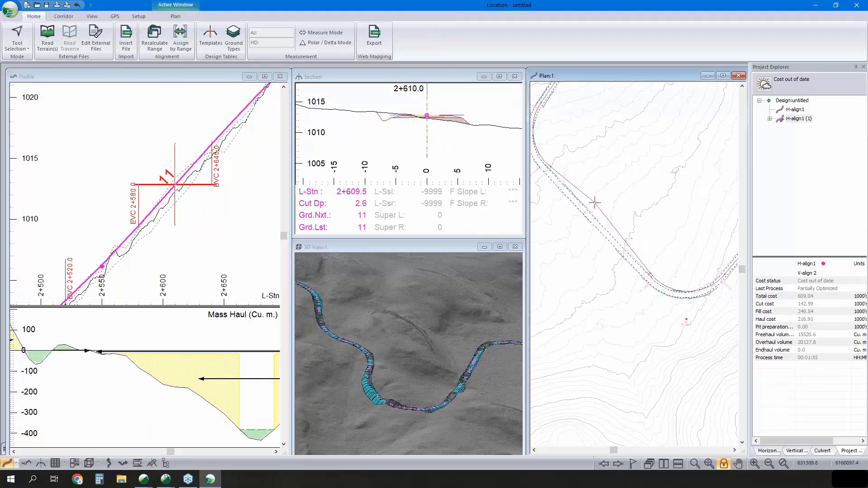
drag(594, 202, 594, 202)
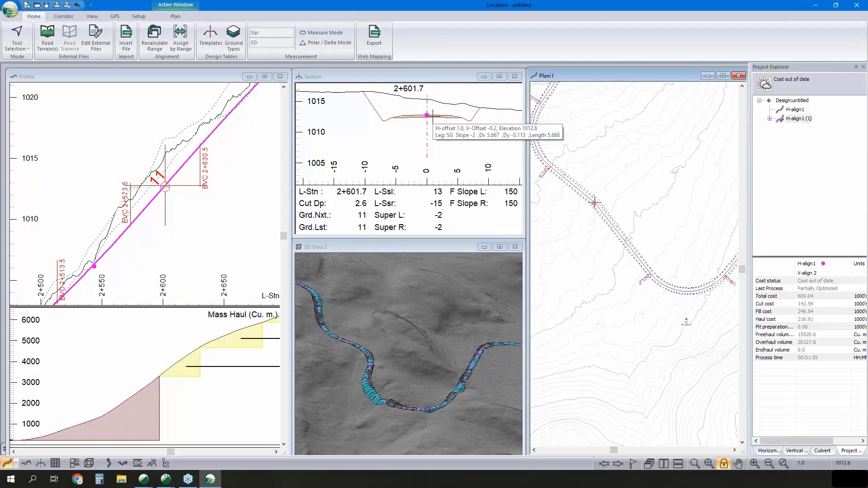
key(F5)
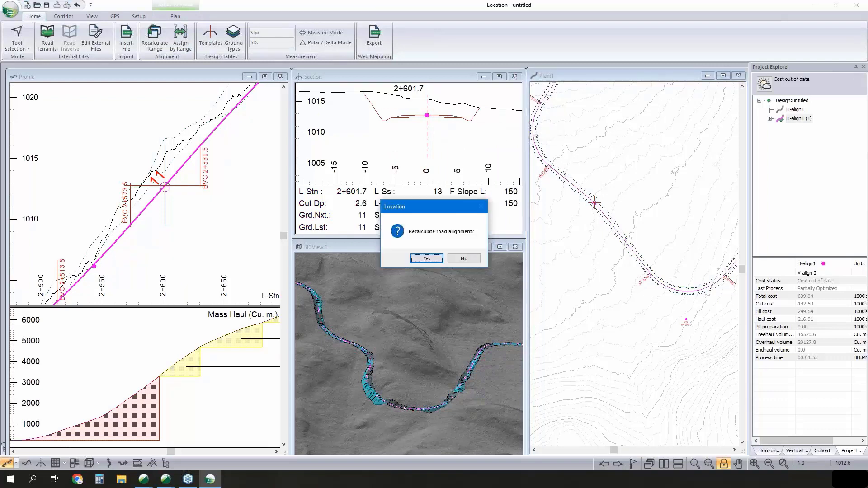
key(Return)
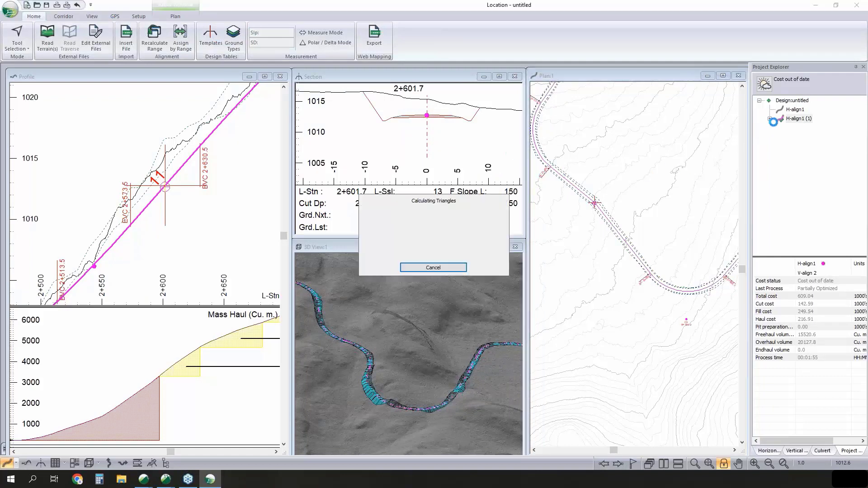
- Review the direction and full bench constraints in V-align 2's vertical optimization options, and close them without changes
click(769, 119)
right_click(808, 137)
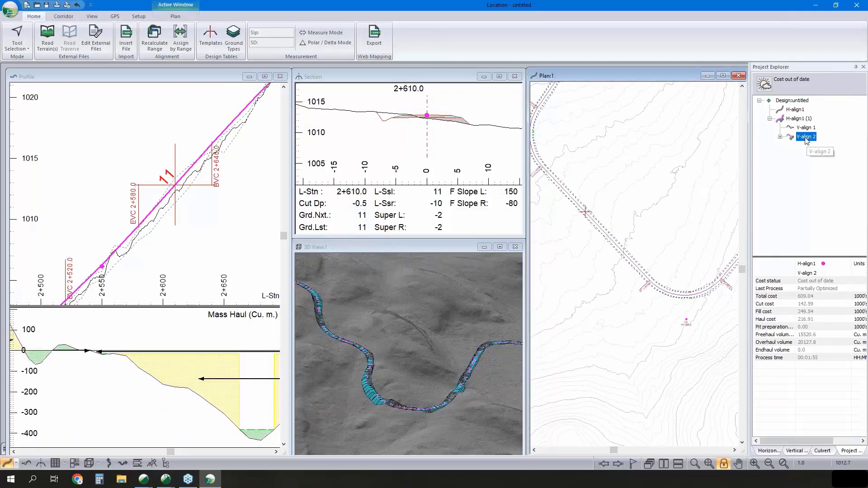
click(810, 157)
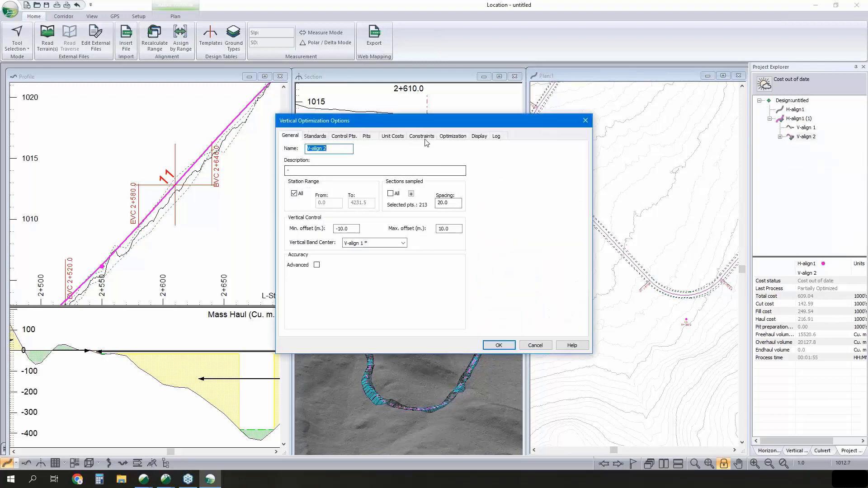
click(421, 136)
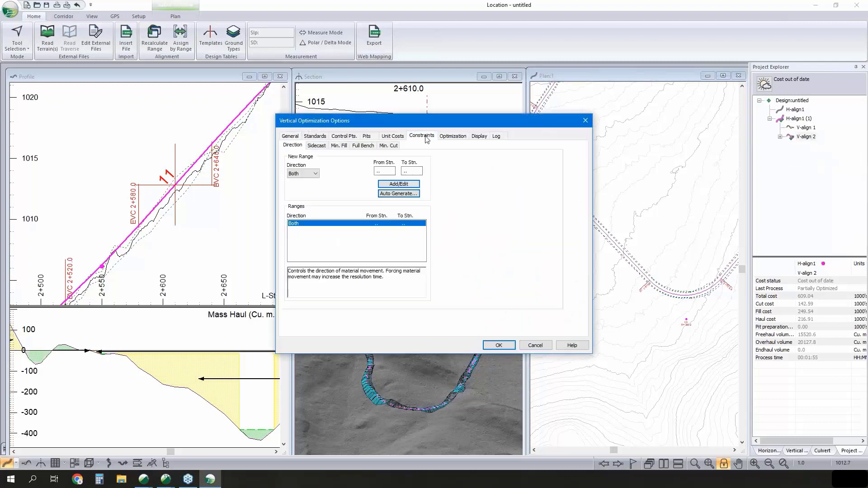
click(358, 146)
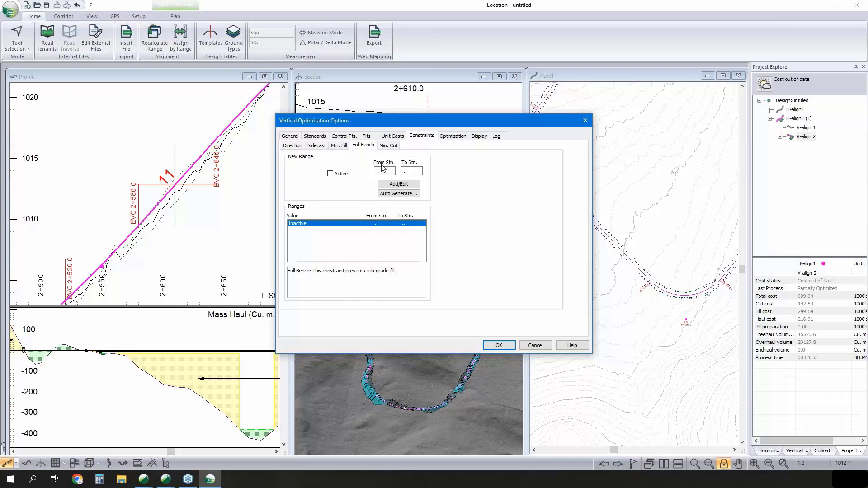
click(542, 347)
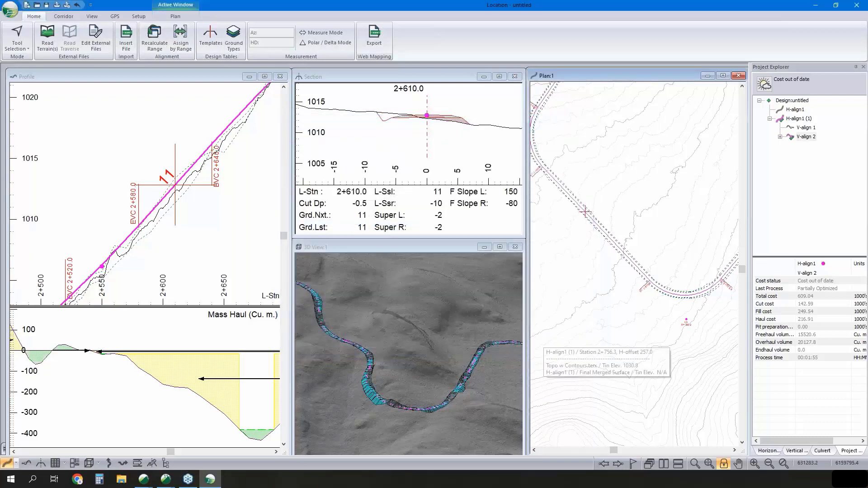
right_click(610, 136)
click(651, 144)
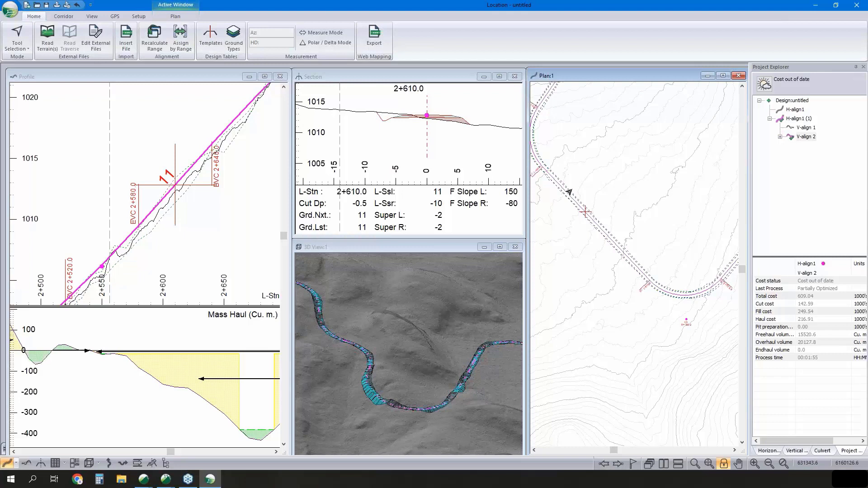
- Review the handling and movement costs and the design slopes of the Overburden ground type, and close the ground types without changes
click(234, 37)
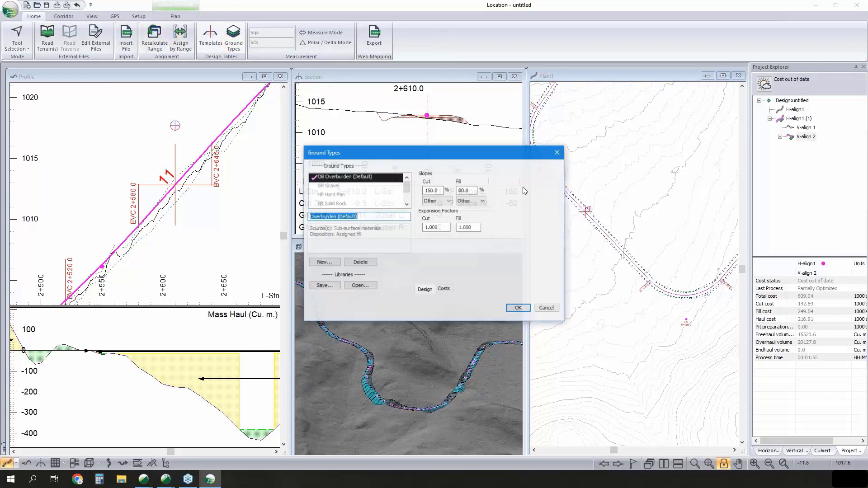
click(444, 290)
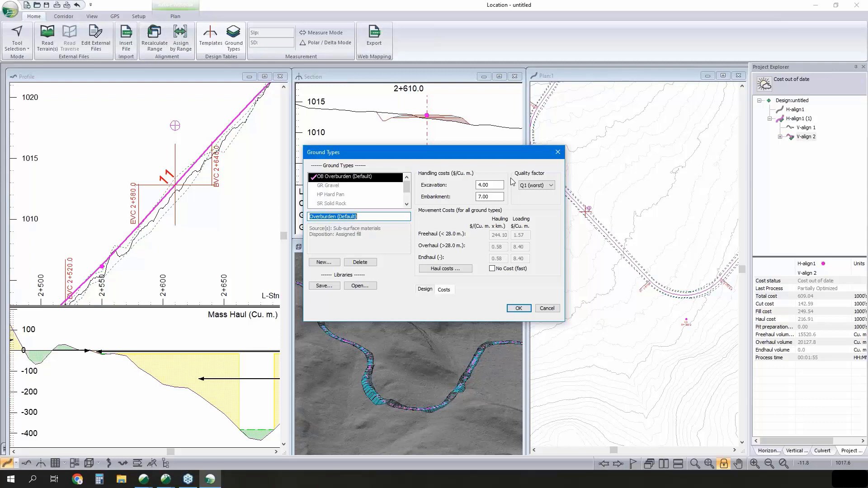
click(545, 310)
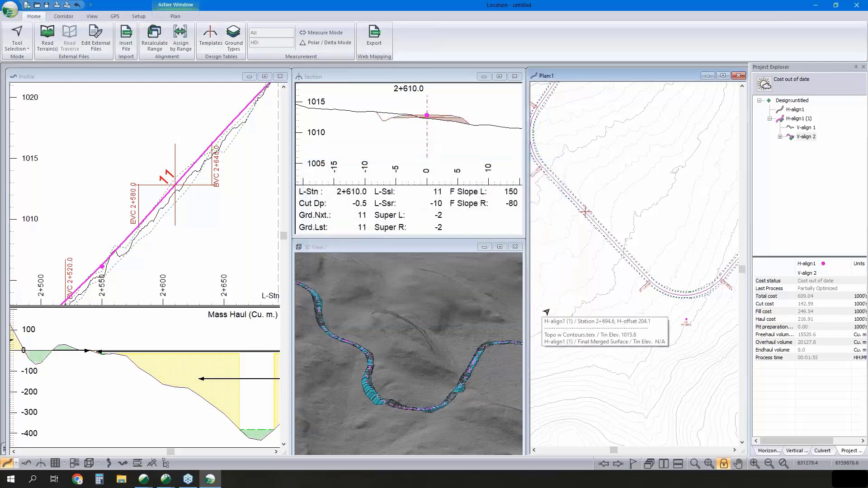
click(232, 40)
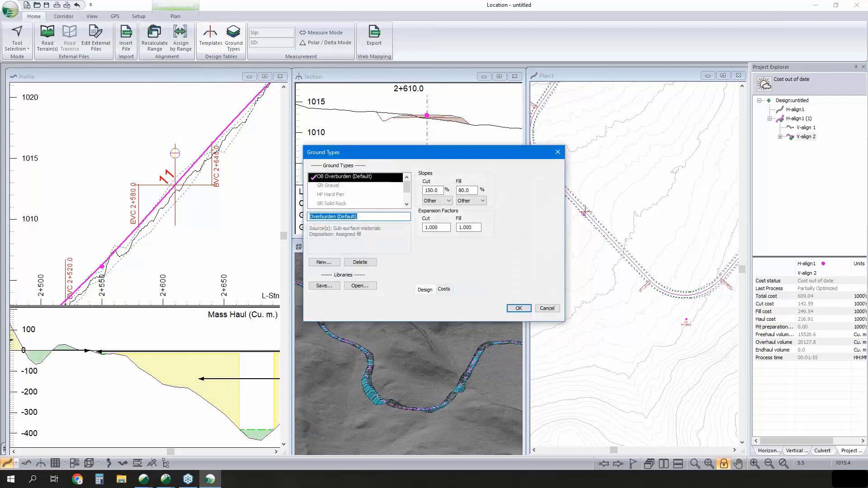
click(547, 308)
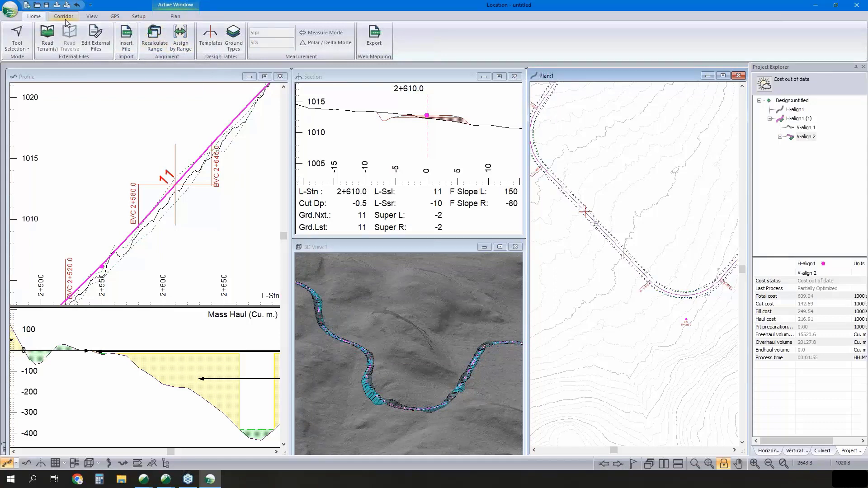
- Start a new user-defined attribute in the Location setup and examine the planimetric area fields available for its function
click(138, 17)
click(15, 38)
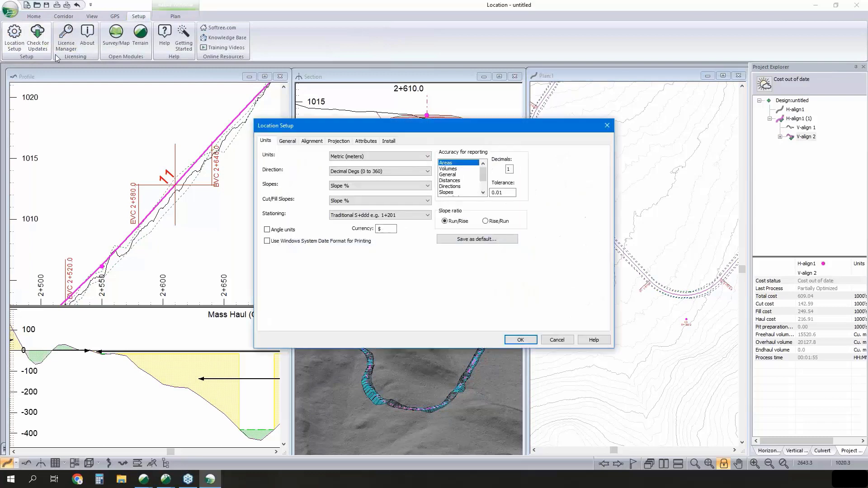
click(366, 141)
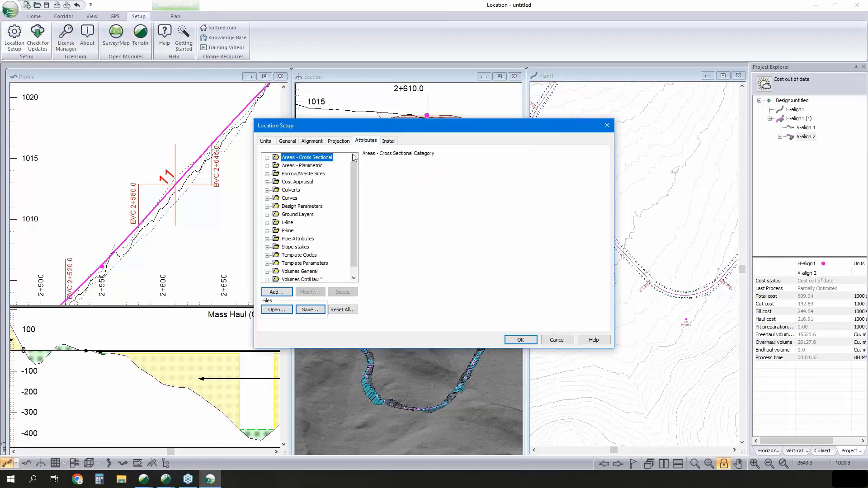
click(276, 292)
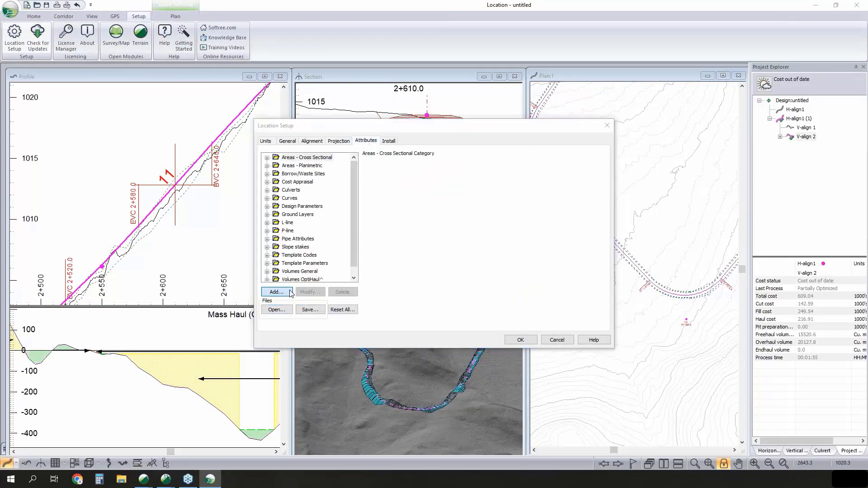
click(360, 318)
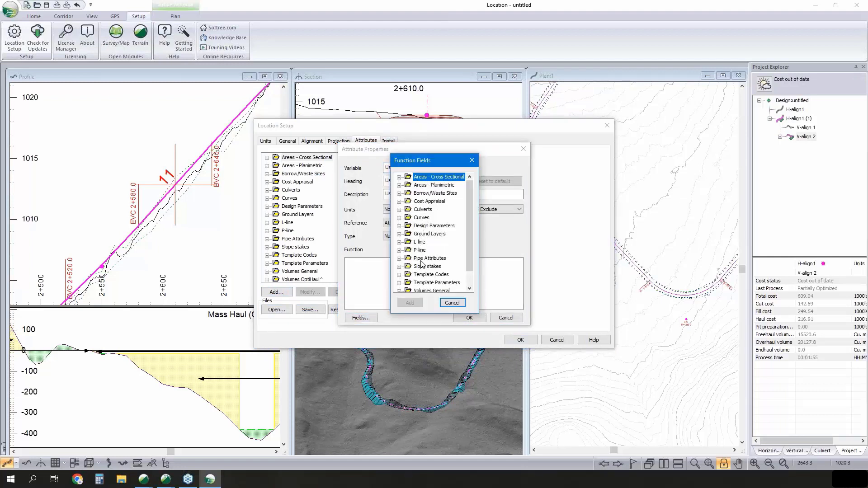
click(399, 186)
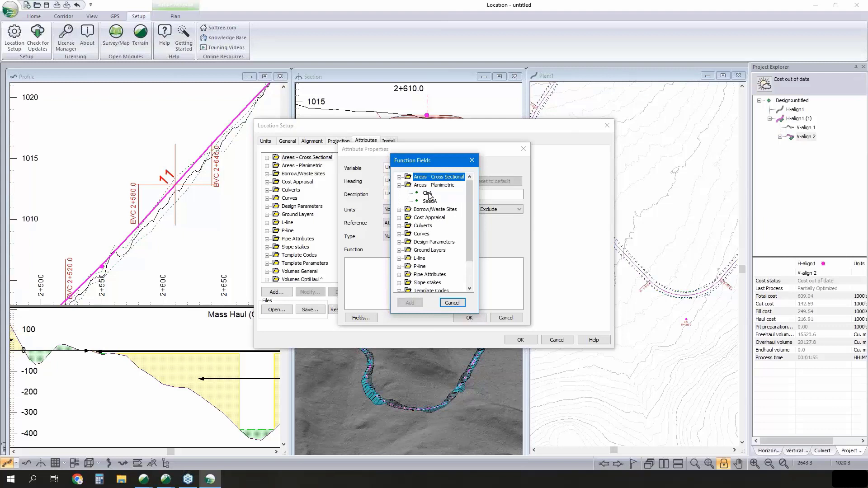
click(453, 303)
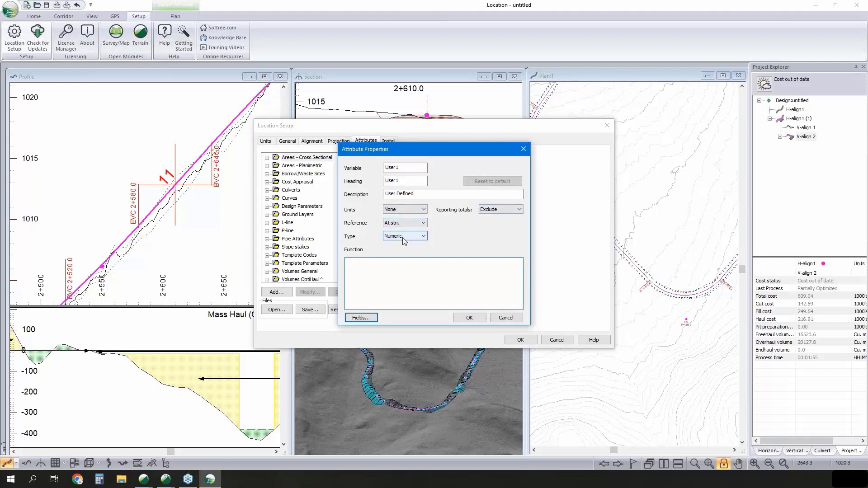
- Review the type and units choices for the new attribute, and cancel both the attribute and the Location setup
click(404, 237)
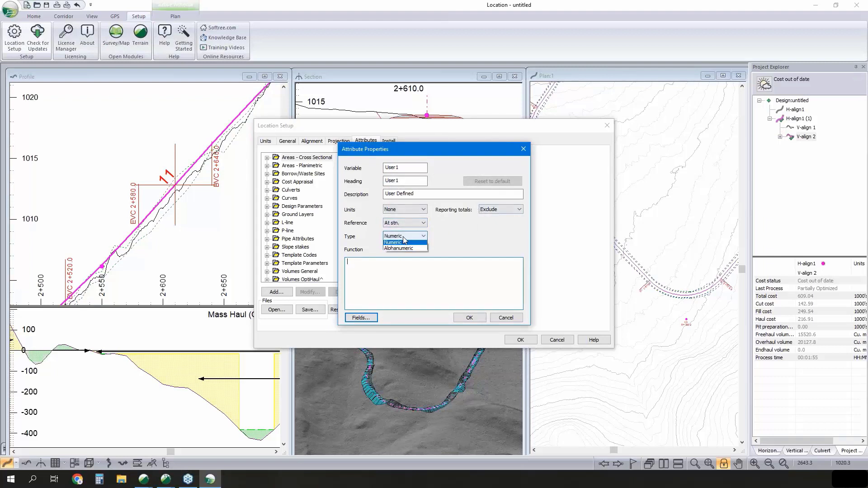
click(455, 231)
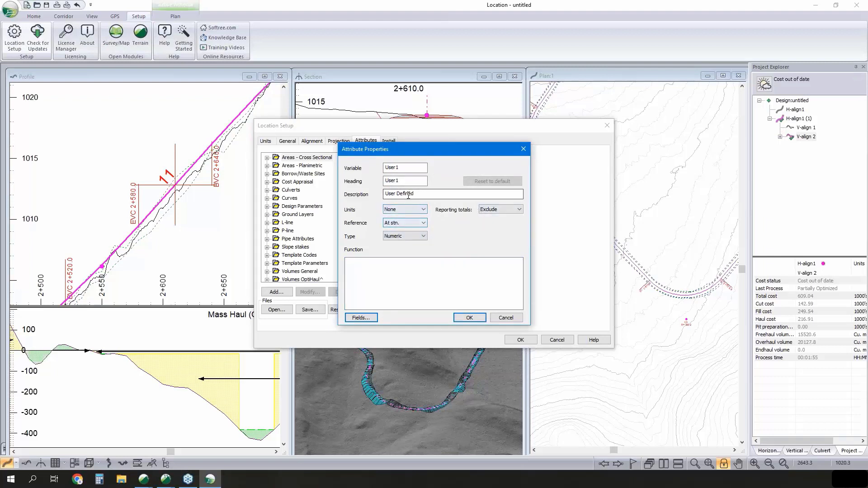
click(405, 209)
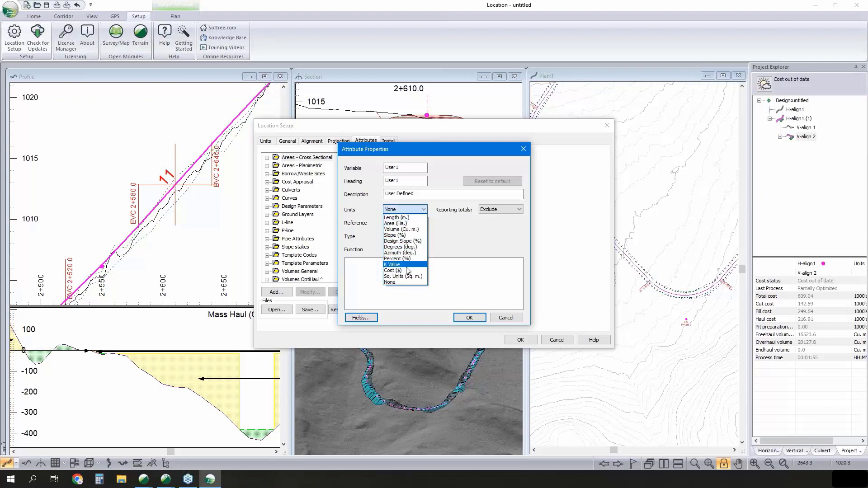
click(450, 256)
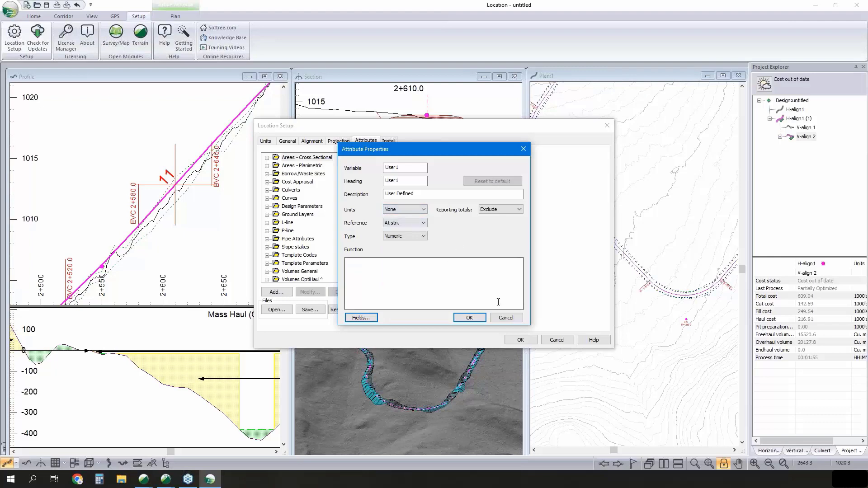
click(505, 317)
click(564, 340)
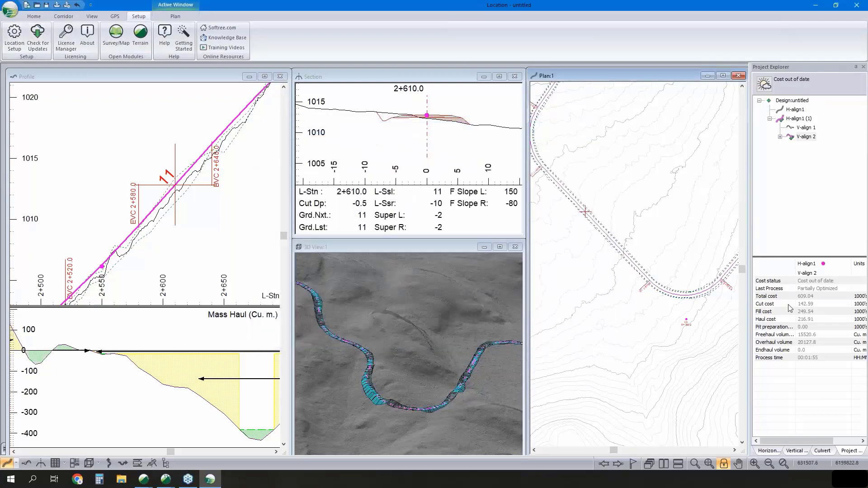